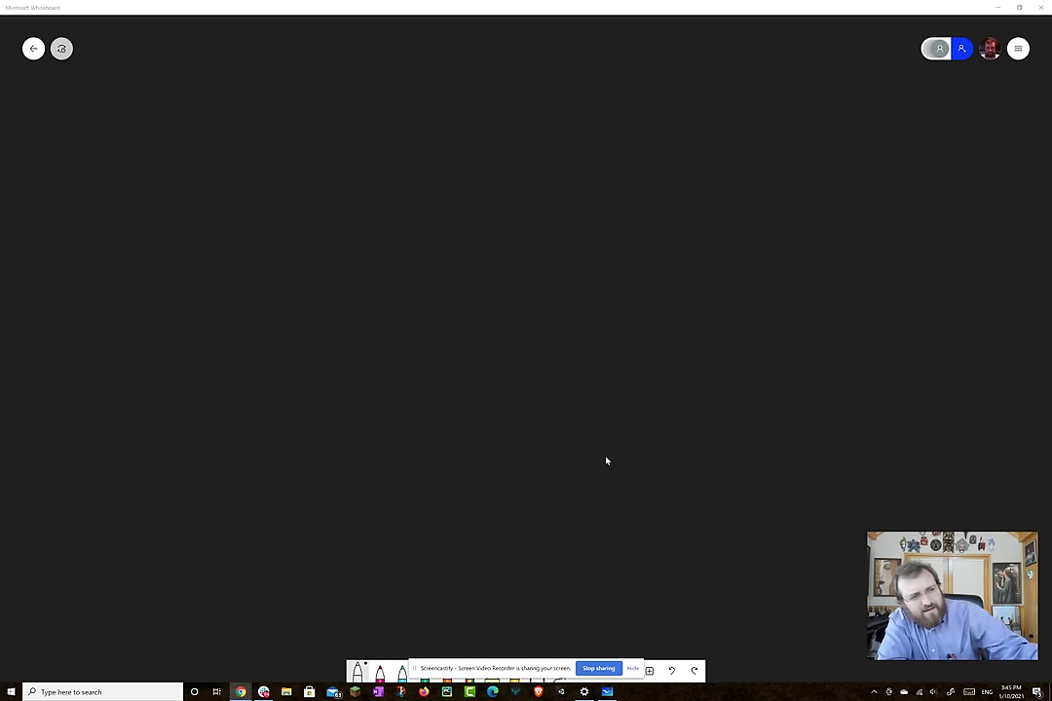
Handwrite 'Free Speech' at the top-left and draw two sweeping underlines beneath it.
mouse_move(129, 64)
left_mouse_down()
mouse_move(164, 64)
mouse_move(123, 95)
left_mouse_up()
left_click_drag(181, 76, 241, 89)
mouse_move(318, 44)
left_mouse_down()
mouse_move(281, 47)
mouse_move(272, 93)
mouse_move(392, 88)
left_mouse_up()
left_click_drag(417, 43, 439, 93)
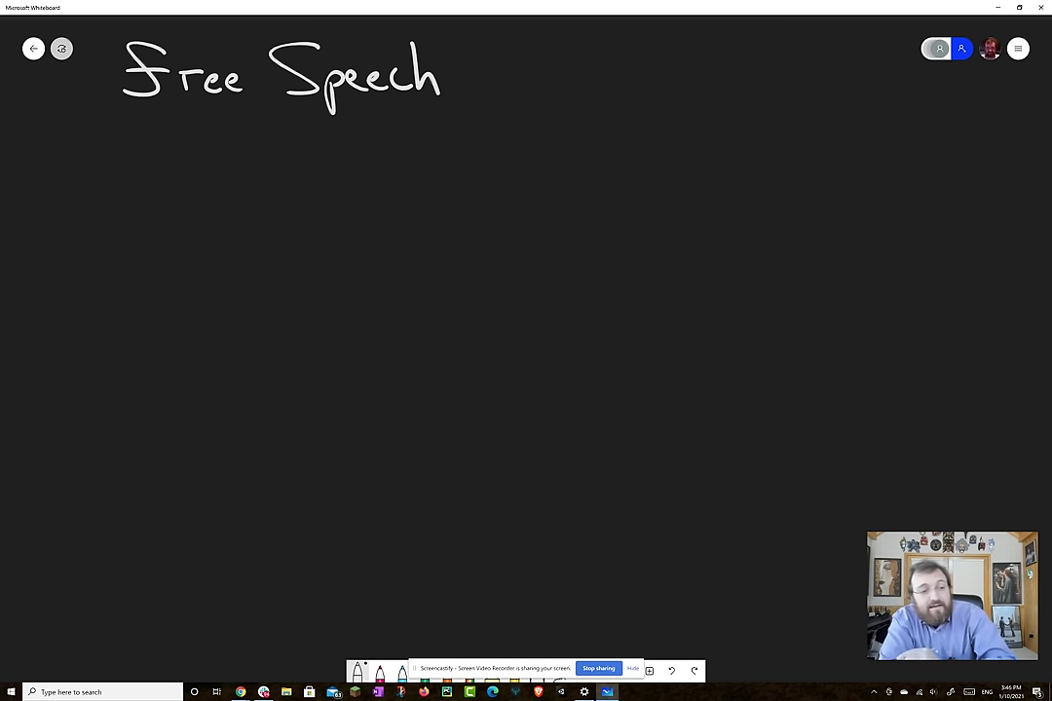
left_click_drag(443, 127, 121, 124)
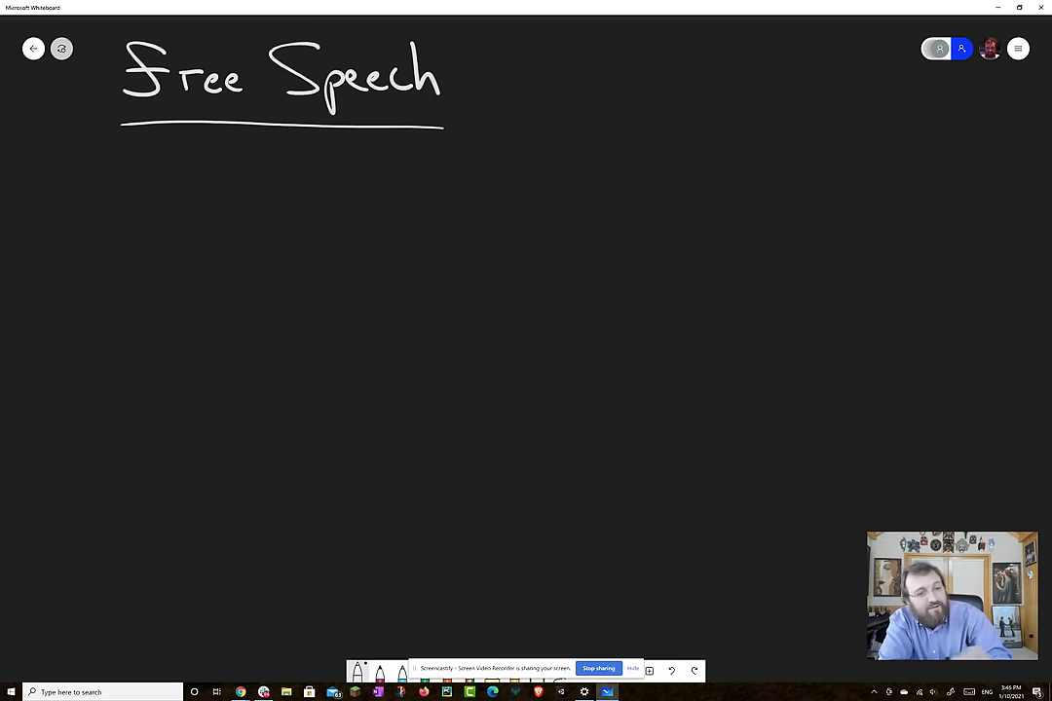
mouse_move(455, 93)
left_mouse_down()
mouse_move(115, 119)
mouse_move(78, 103)
left_mouse_up()
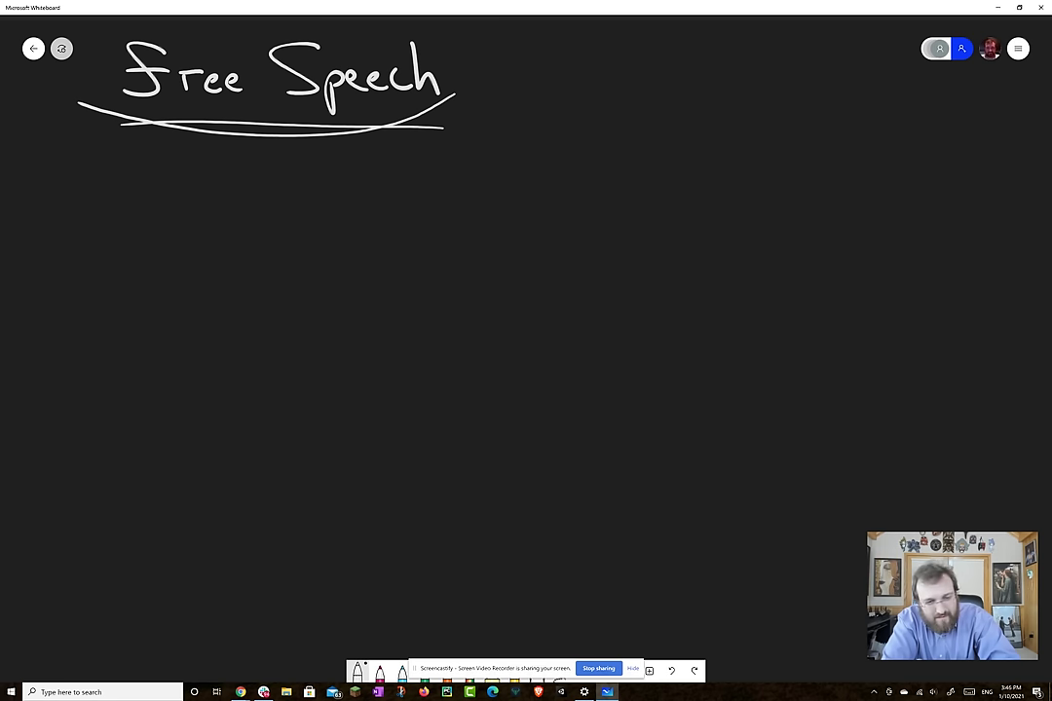
Write 'Social Media' centered below the title.
mouse_move(304, 221)
left_mouse_down()
mouse_move(293, 219)
mouse_move(269, 267)
left_mouse_up()
mouse_move(360, 245)
left_mouse_down()
mouse_move(353, 265)
mouse_move(361, 243)
left_mouse_up()
mouse_move(399, 245)
left_mouse_down()
mouse_move(400, 265)
mouse_move(440, 264)
left_mouse_up()
mouse_move(444, 226)
left_mouse_down()
mouse_move(446, 265)
mouse_move(527, 250)
mouse_move(532, 279)
mouse_move(560, 273)
mouse_move(604, 222)
left_mouse_up()
mouse_move(618, 252)
left_mouse_down()
mouse_move(619, 268)
mouse_move(671, 263)
left_mouse_up()
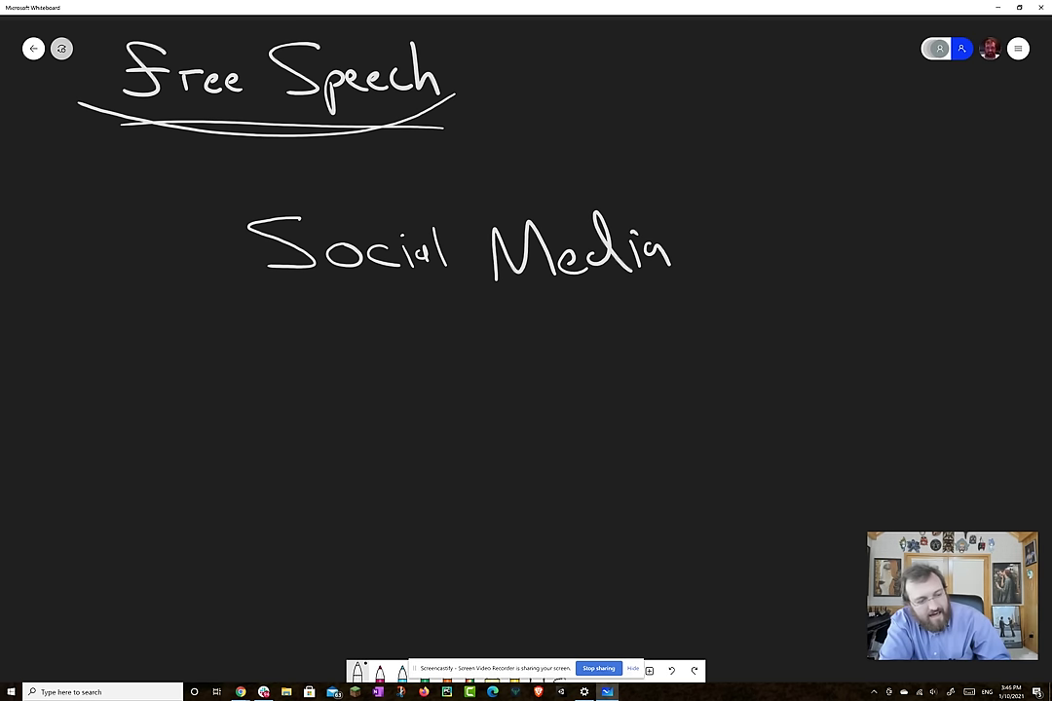
Write 'Absolute' on the left beneath Social Media.
mouse_move(144, 358)
left_mouse_down()
mouse_move(154, 310)
mouse_move(165, 359)
left_mouse_up()
left_click_drag(146, 337, 190, 343)
mouse_move(208, 343)
left_mouse_down()
mouse_move(219, 343)
mouse_move(207, 348)
left_mouse_up()
mouse_move(235, 335)
left_mouse_down()
mouse_move(238, 348)
mouse_move(258, 349)
left_mouse_up()
left_click_drag(264, 333, 296, 349)
left_click_drag(287, 331, 325, 347)
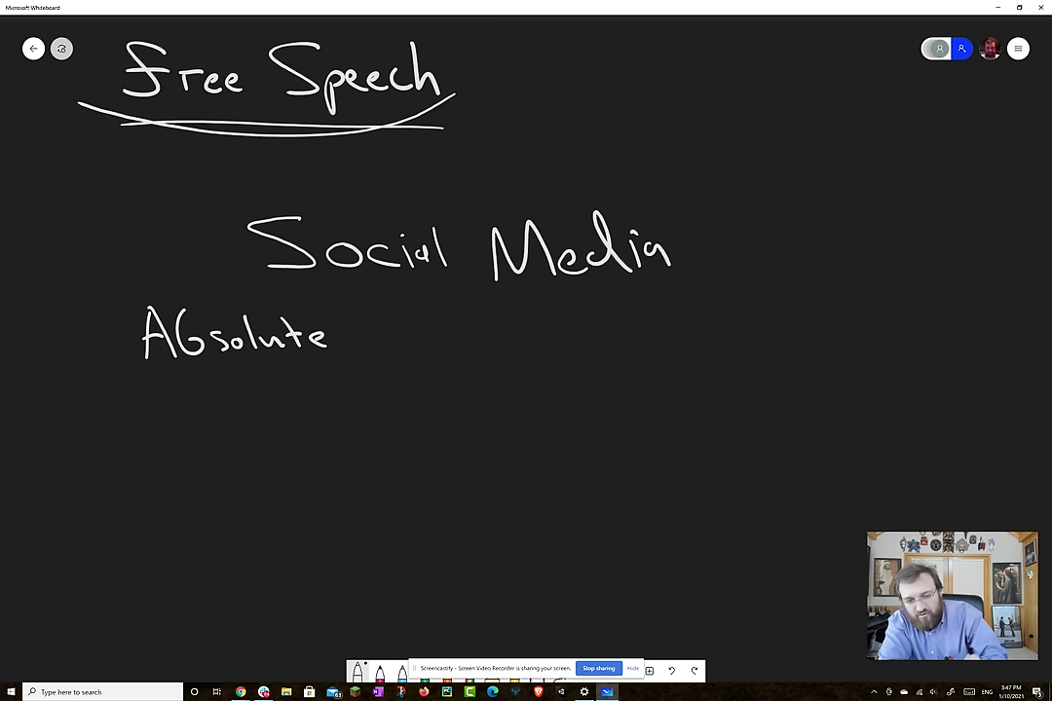
Write 'Controlled' on the right and box it, then underline 'Absolute'.
mouse_move(629, 317)
left_mouse_down()
mouse_move(631, 350)
mouse_move(649, 333)
left_mouse_up()
mouse_move(660, 331)
left_mouse_down()
mouse_move(682, 351)
mouse_move(697, 349)
left_mouse_up()
left_click_drag(684, 327, 725, 331)
left_click_drag(735, 331, 750, 350)
left_click_drag(763, 303, 765, 349)
left_click_drag(772, 341, 791, 349)
left_click_drag(805, 303, 810, 359)
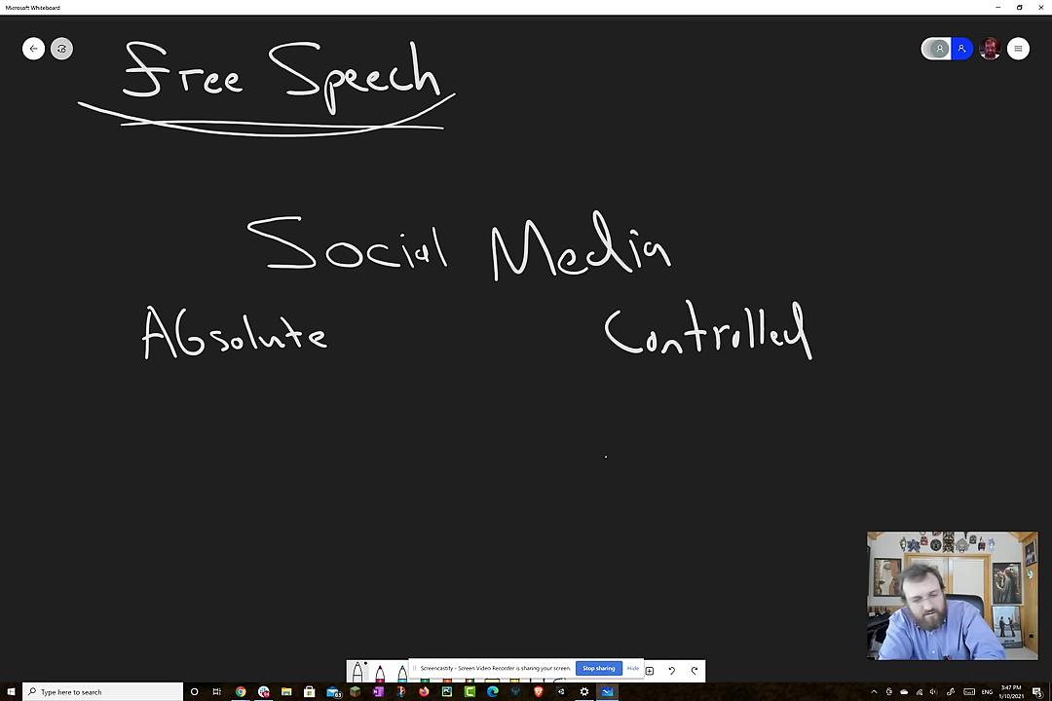
mouse_move(575, 292)
left_mouse_down()
mouse_move(850, 381)
mouse_move(816, 368)
left_mouse_up()
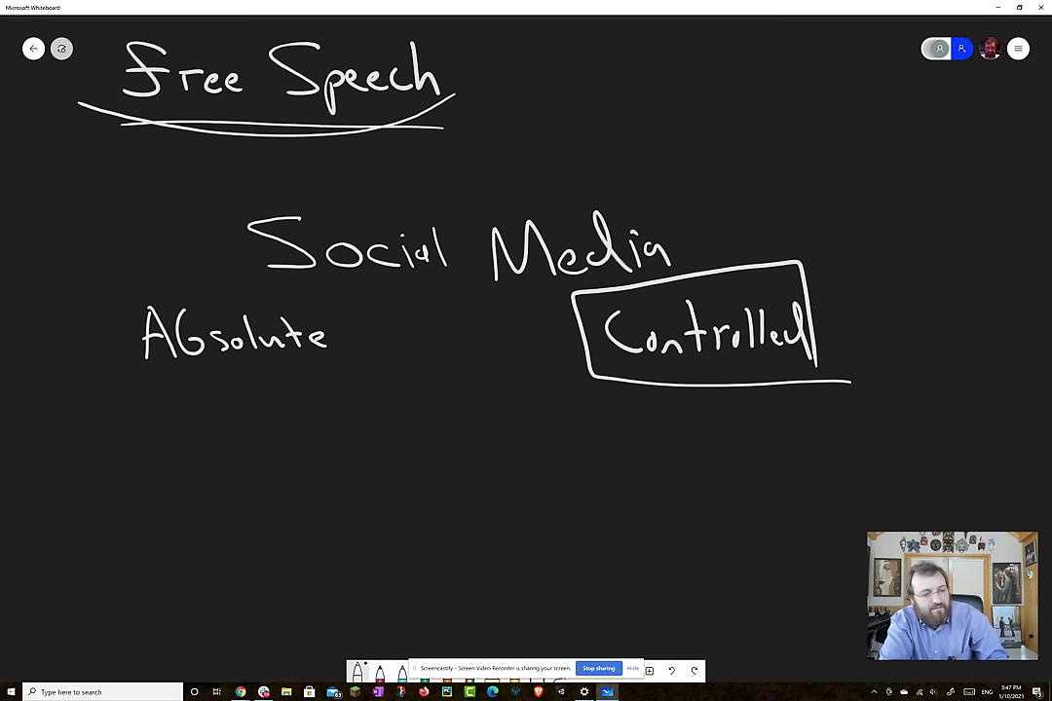
mouse_move(348, 343)
left_mouse_down()
mouse_move(141, 374)
mouse_move(105, 368)
left_mouse_up()
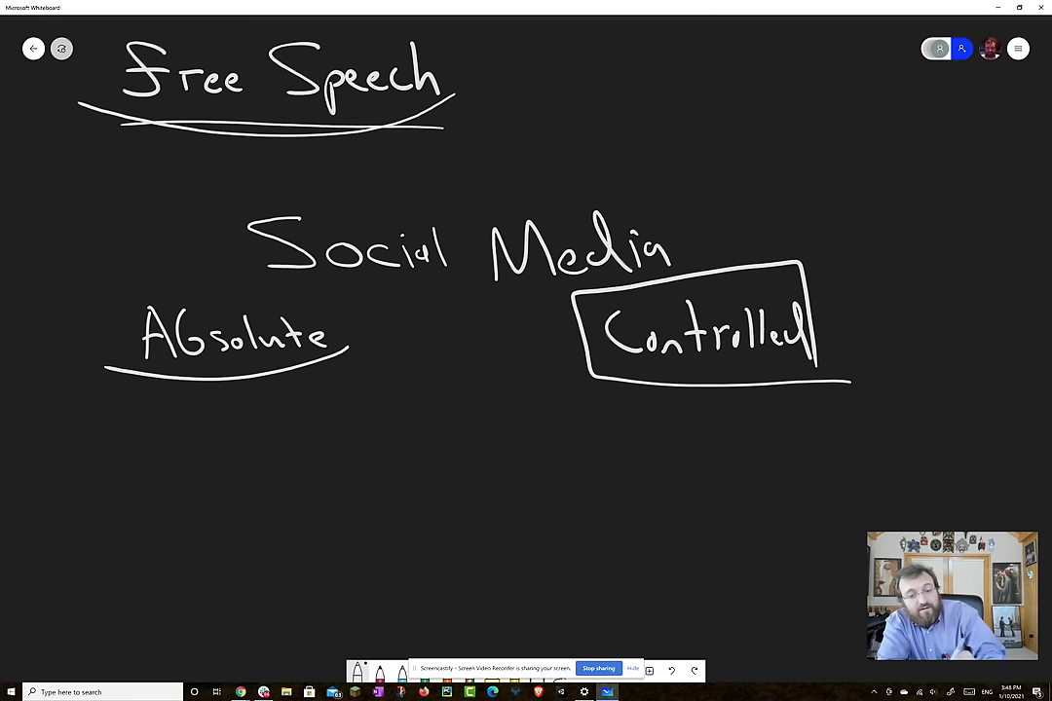
Underline 'Social Media' and add a circled 'FD' between Absolute and Controlled.
left_click_drag(682, 277, 271, 283)
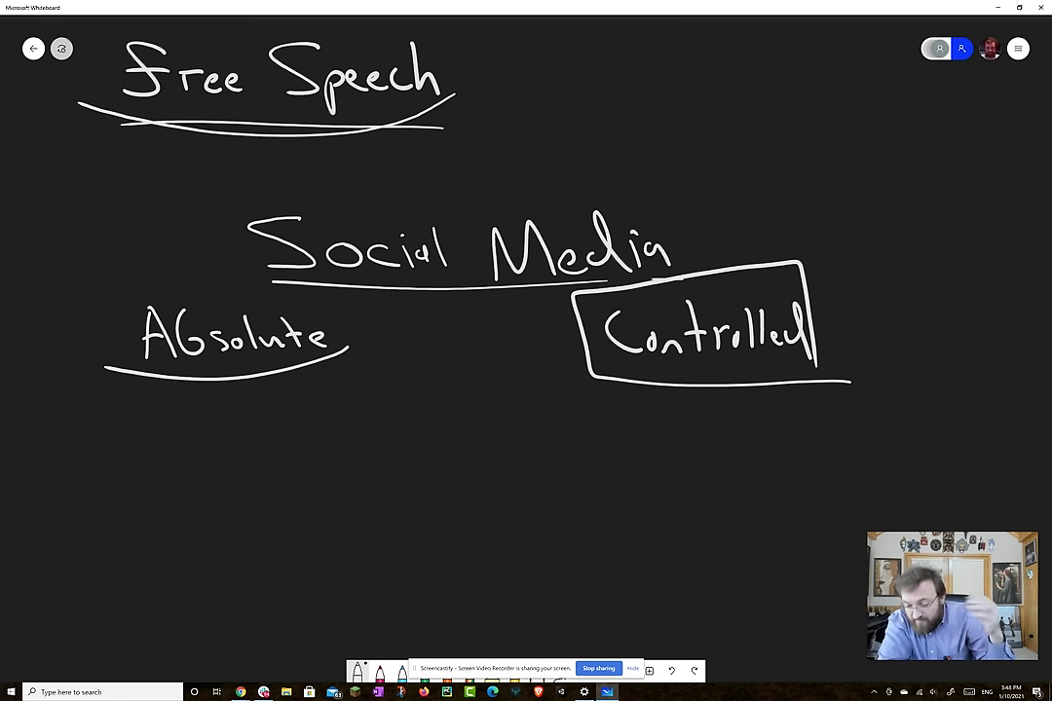
mouse_move(393, 366)
left_mouse_down()
mouse_move(397, 405)
mouse_move(420, 363)
left_mouse_up()
left_click_drag(395, 384, 436, 397)
mouse_move(456, 333)
left_mouse_down()
mouse_move(467, 337)
mouse_move(489, 418)
mouse_move(500, 372)
left_mouse_up()
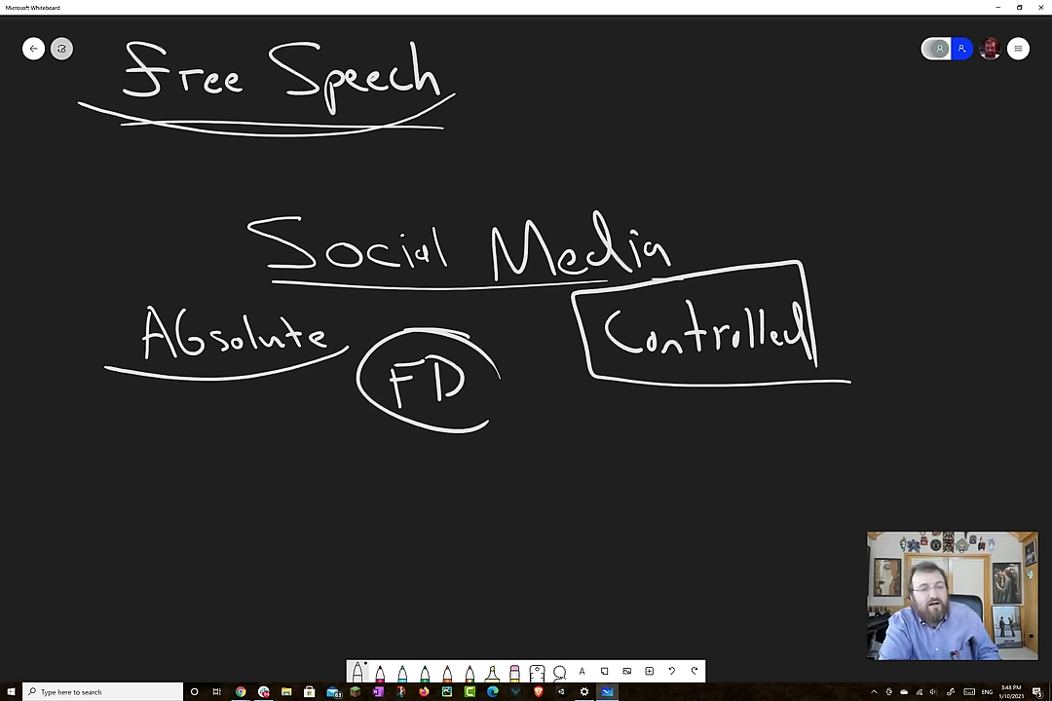
left_click_drag(526, 439, 575, 341)
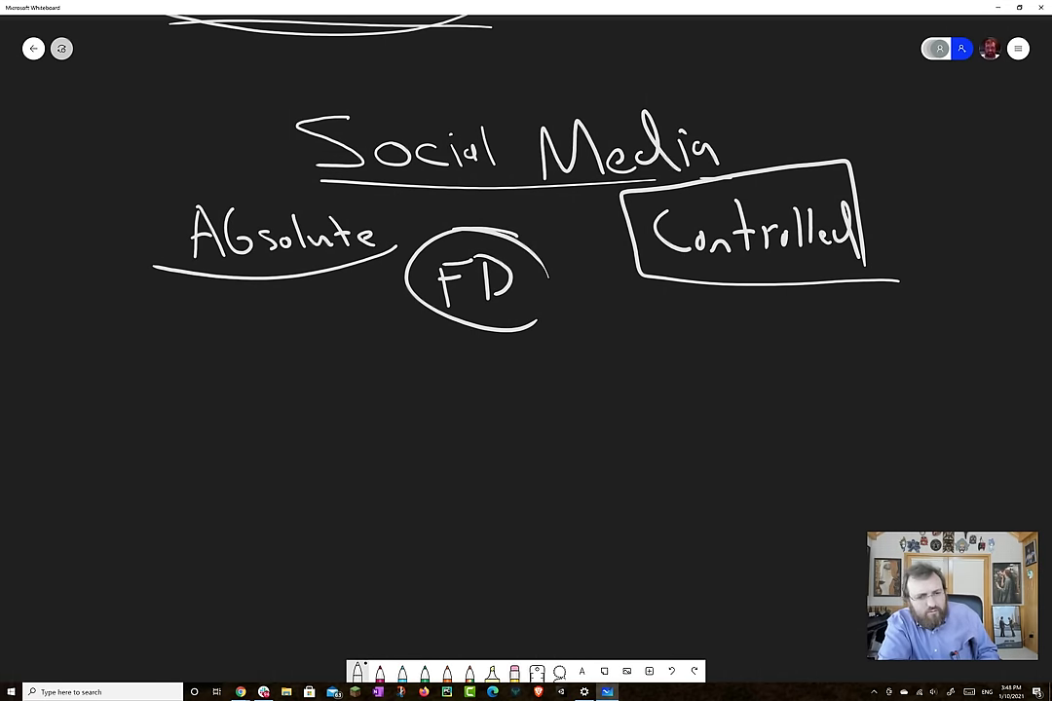
Write 'MSM' below the diagram and 'Producer' beneath it on the left.
mouse_move(318, 502)
left_mouse_down()
mouse_move(321, 443)
mouse_move(363, 505)
left_mouse_up()
left_click_drag(413, 455, 378, 499)
mouse_move(432, 502)
left_mouse_down()
mouse_move(474, 434)
mouse_move(492, 511)
left_mouse_up()
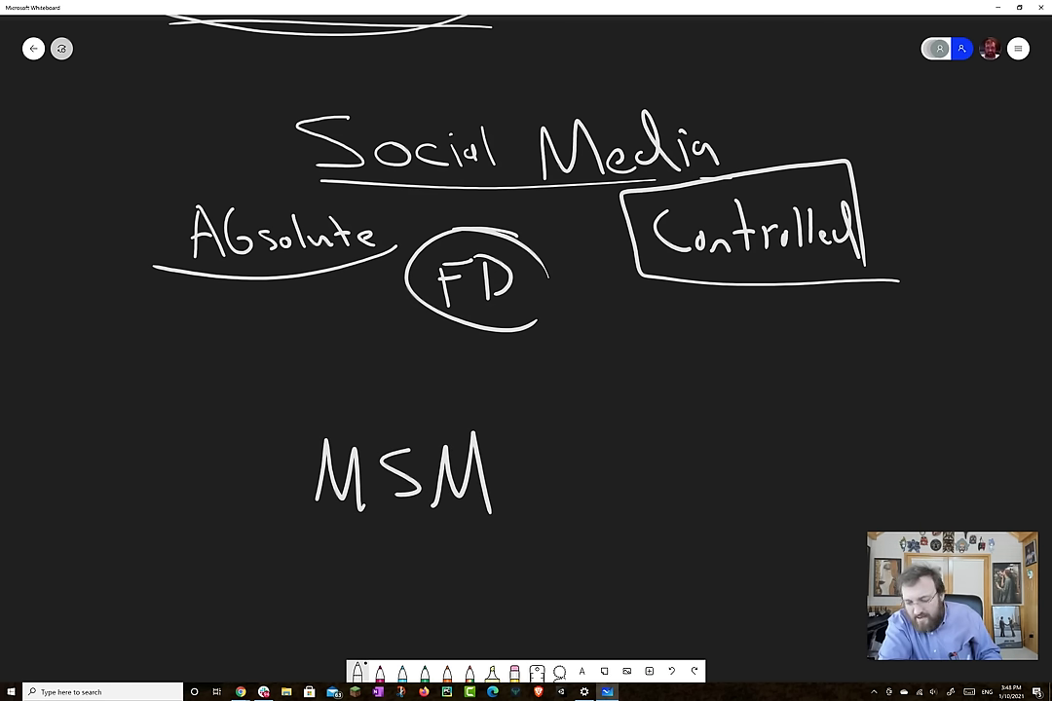
mouse_move(188, 583)
left_mouse_down()
mouse_move(209, 550)
mouse_move(244, 565)
mouse_move(302, 554)
mouse_move(322, 575)
left_mouse_up()
mouse_move(329, 565)
left_mouse_down()
mouse_move(344, 573)
mouse_move(365, 551)
left_mouse_up()
Write 'Consumer' on the right and 'Info' between them, then underline 'Consumer'.
mouse_move(501, 539)
left_mouse_down()
mouse_move(506, 572)
mouse_move(557, 570)
left_mouse_up()
mouse_move(561, 573)
left_mouse_down()
mouse_move(577, 547)
mouse_move(582, 573)
mouse_move(696, 565)
mouse_move(733, 546)
left_mouse_up()
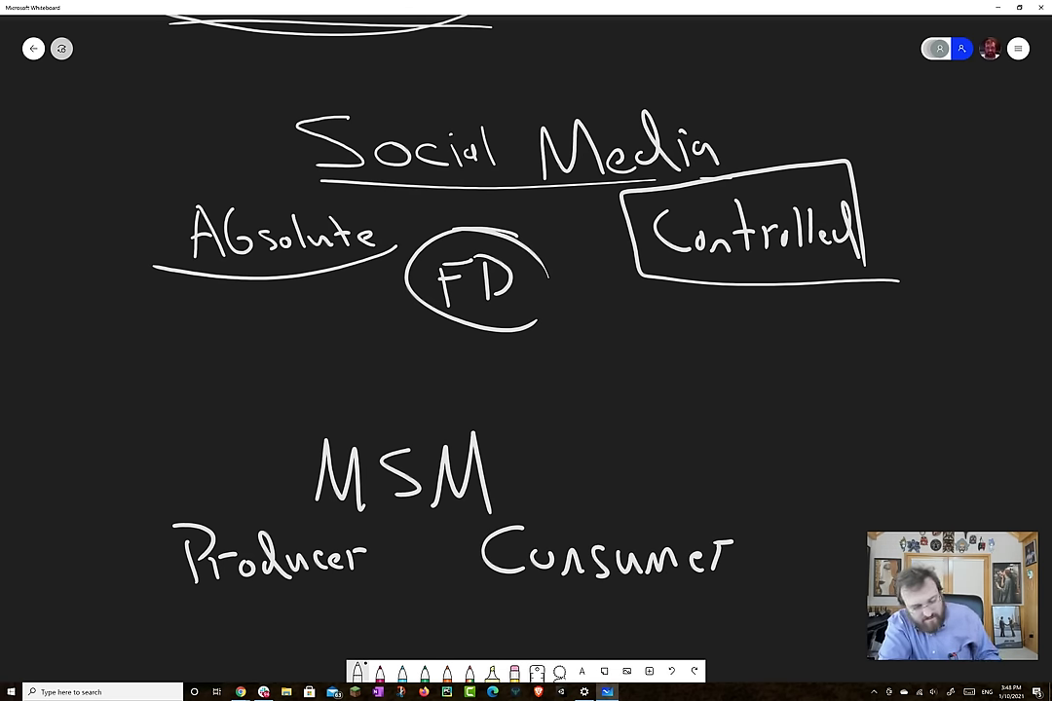
mouse_move(349, 596)
left_mouse_down()
mouse_move(364, 628)
mouse_move(394, 616)
mouse_move(407, 635)
mouse_move(449, 624)
mouse_move(448, 612)
left_mouse_up()
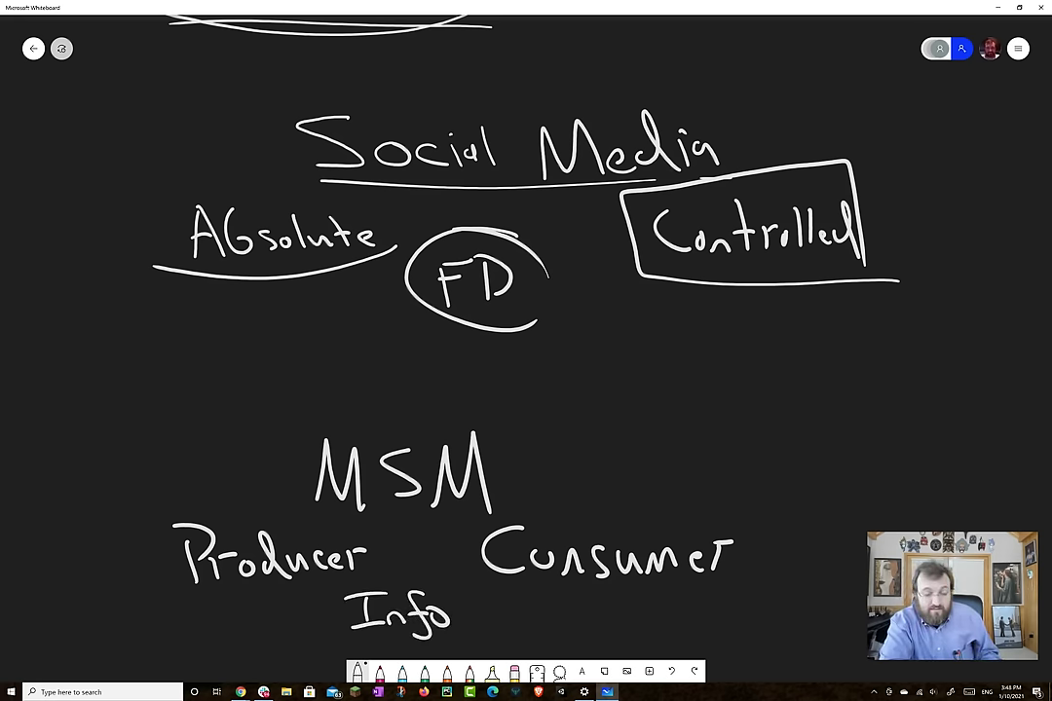
left_click_drag(585, 390, 512, 307)
left_click_drag(659, 504, 429, 502)
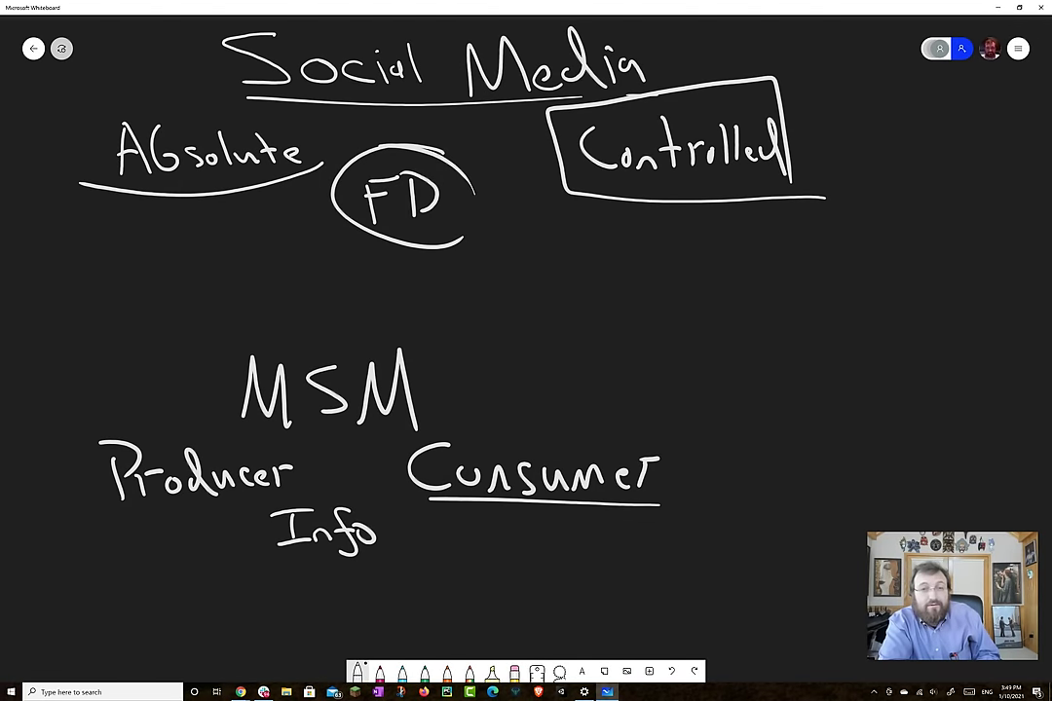
Draw arrows pointing into MSM from the right and the left.
left_click_drag(550, 382, 458, 382)
left_click_drag(477, 369, 477, 392)
left_click_drag(161, 379, 226, 376)
left_click_drag(205, 362, 204, 387)
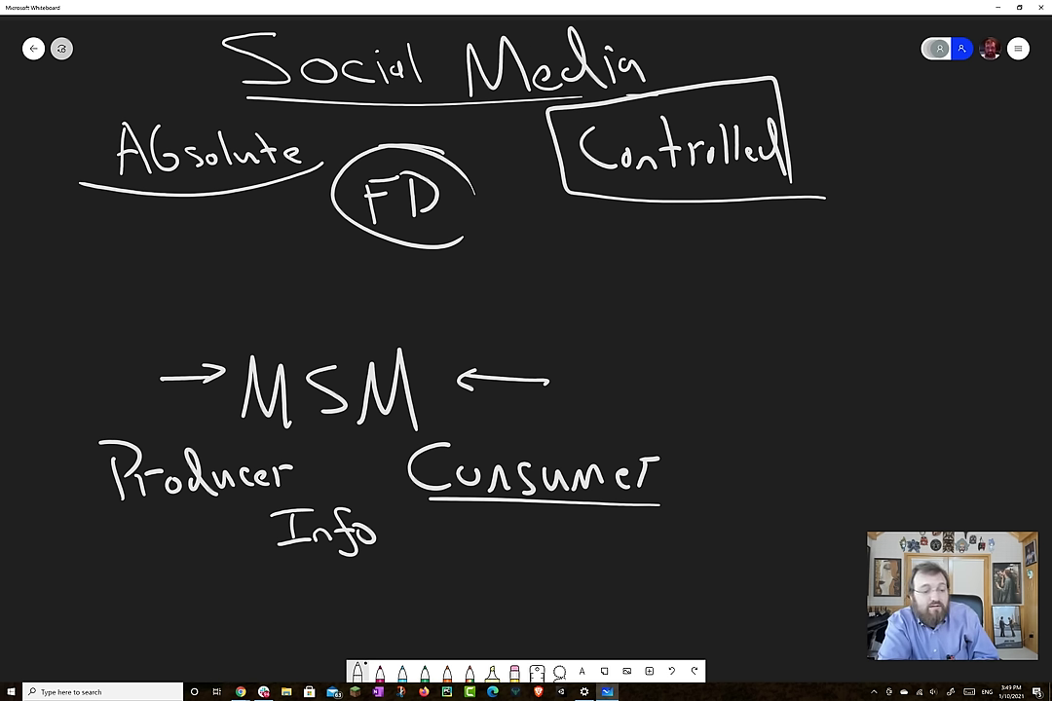
Write 'Platform Provider' above MSM and underline it.
mouse_move(286, 292)
left_mouse_down()
mouse_move(286, 313)
mouse_move(289, 304)
left_mouse_up()
mouse_move(306, 290)
left_mouse_down()
mouse_move(313, 313)
mouse_move(349, 314)
left_mouse_up()
mouse_move(341, 297)
left_mouse_down()
mouse_move(356, 296)
mouse_move(363, 318)
mouse_move(394, 298)
left_mouse_up()
mouse_move(396, 298)
left_mouse_down()
mouse_move(401, 310)
mouse_move(433, 314)
left_mouse_up()
mouse_move(433, 281)
left_mouse_down()
mouse_move(436, 295)
mouse_move(491, 280)
mouse_move(498, 302)
left_mouse_up()
mouse_move(513, 291)
left_mouse_down()
mouse_move(517, 274)
mouse_move(532, 298)
mouse_move(546, 280)
mouse_move(423, 323)
mouse_move(273, 332)
left_mouse_up()
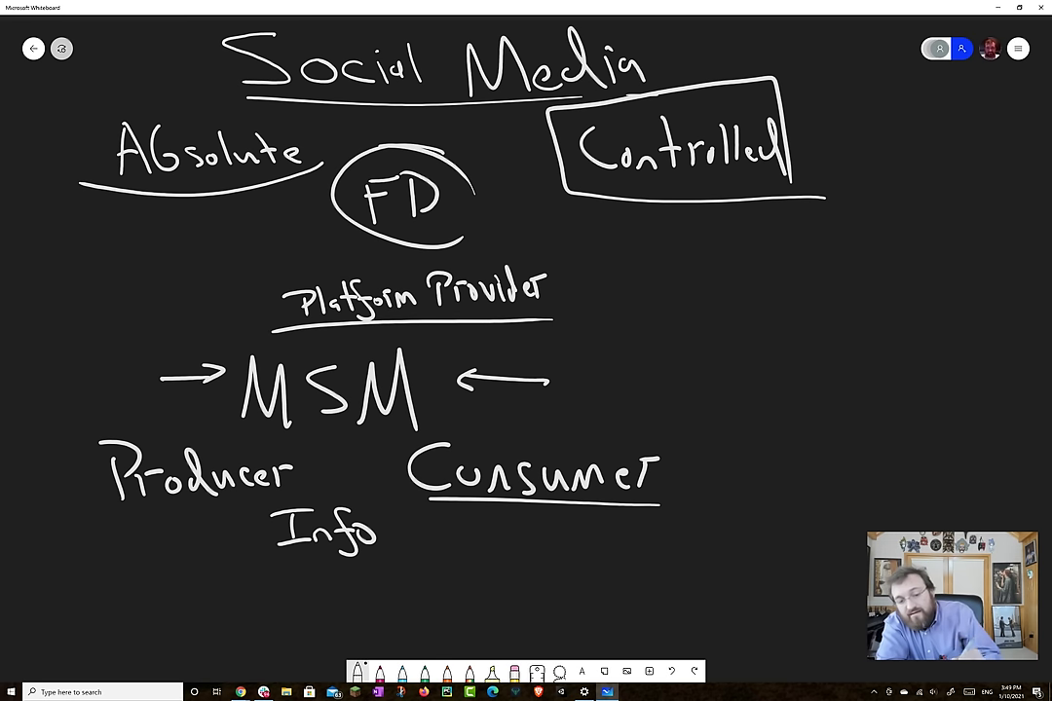
Write and circle 'Regulator' beside Platform Provider, and underline 'Producer'.
mouse_move(592, 277)
left_mouse_down()
mouse_move(669, 322)
mouse_move(691, 293)
mouse_move(701, 306)
mouse_move(770, 288)
left_mouse_up()
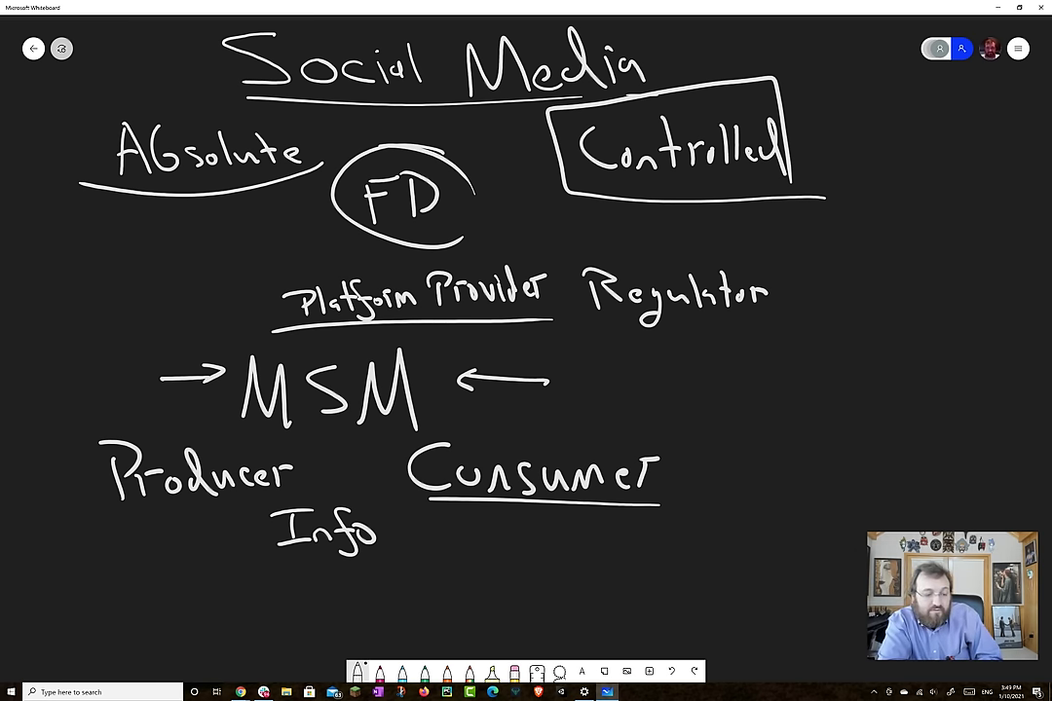
left_click_drag(131, 513, 302, 500)
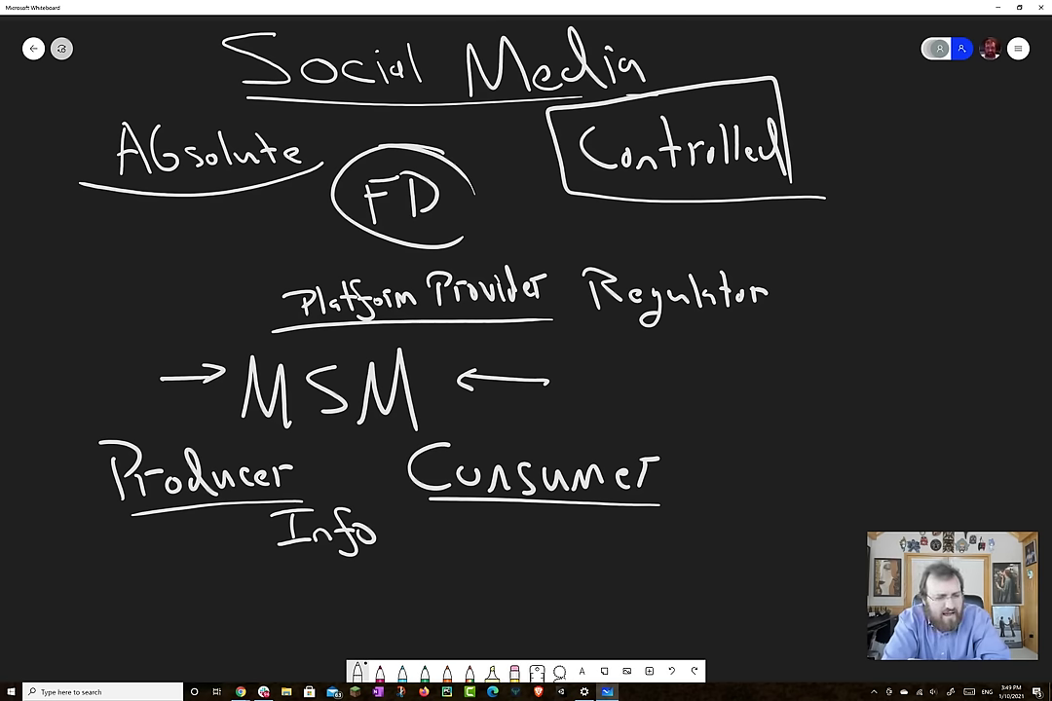
mouse_move(697, 240)
left_mouse_down()
mouse_move(558, 306)
mouse_move(651, 227)
left_mouse_up()
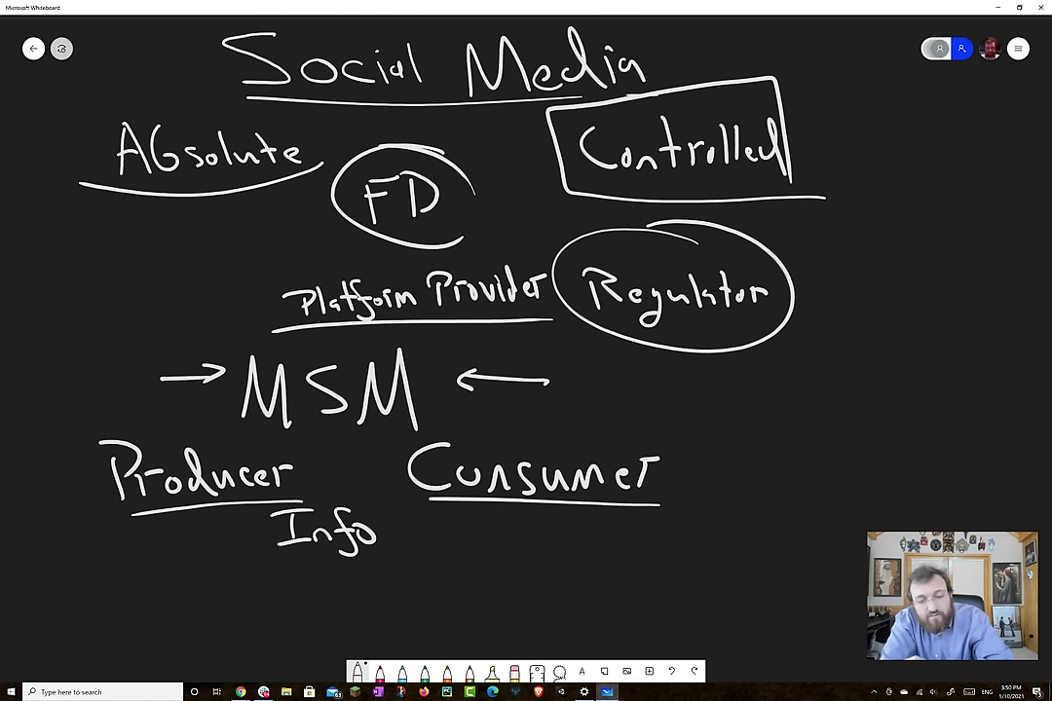
Write 'Billions of People' below Info and bracket it on both sides.
scroll(526, 351, "down", 3)
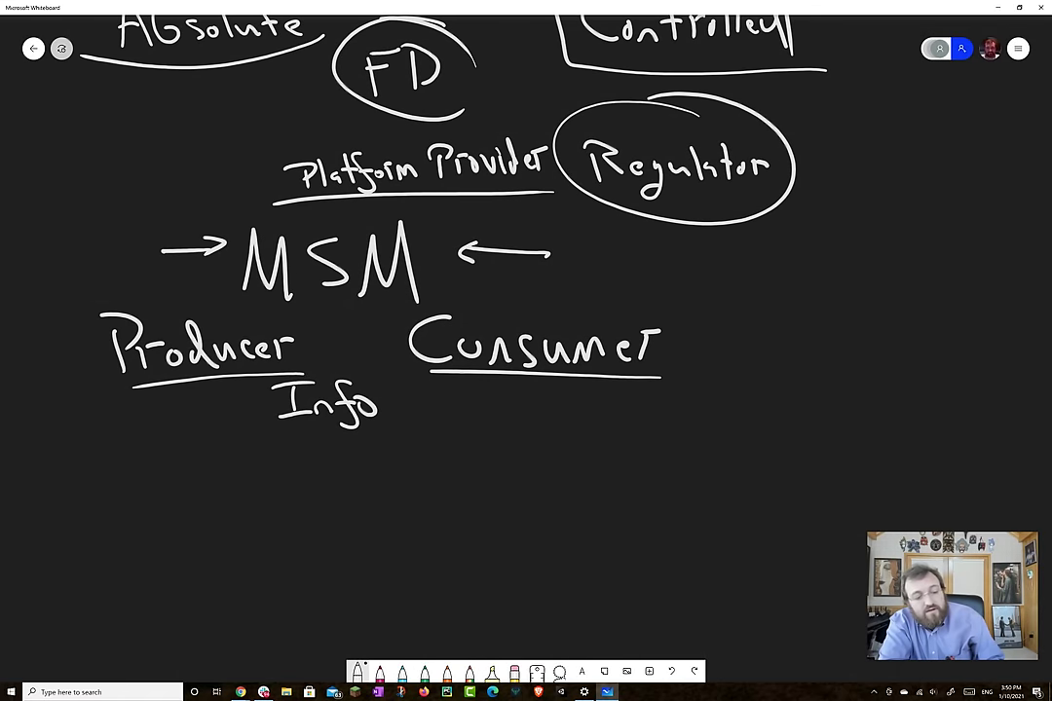
mouse_move(225, 450)
left_mouse_down()
mouse_move(226, 477)
mouse_move(296, 477)
left_mouse_up()
mouse_move(310, 446)
left_mouse_down()
mouse_move(312, 477)
mouse_move(327, 464)
mouse_move(348, 473)
left_mouse_up()
mouse_move(360, 454)
left_mouse_down()
mouse_move(354, 474)
mouse_move(310, 491)
mouse_move(332, 505)
left_mouse_up()
left_click_drag(322, 491, 341, 489)
mouse_move(269, 514)
left_mouse_down()
mouse_move(270, 545)
mouse_move(285, 532)
left_mouse_up()
mouse_move(298, 526)
left_mouse_down()
mouse_move(292, 541)
mouse_move(327, 537)
left_mouse_up()
left_click_drag(332, 519, 333, 547)
mouse_move(345, 510)
left_mouse_down()
mouse_move(347, 532)
mouse_move(357, 532)
left_mouse_up()
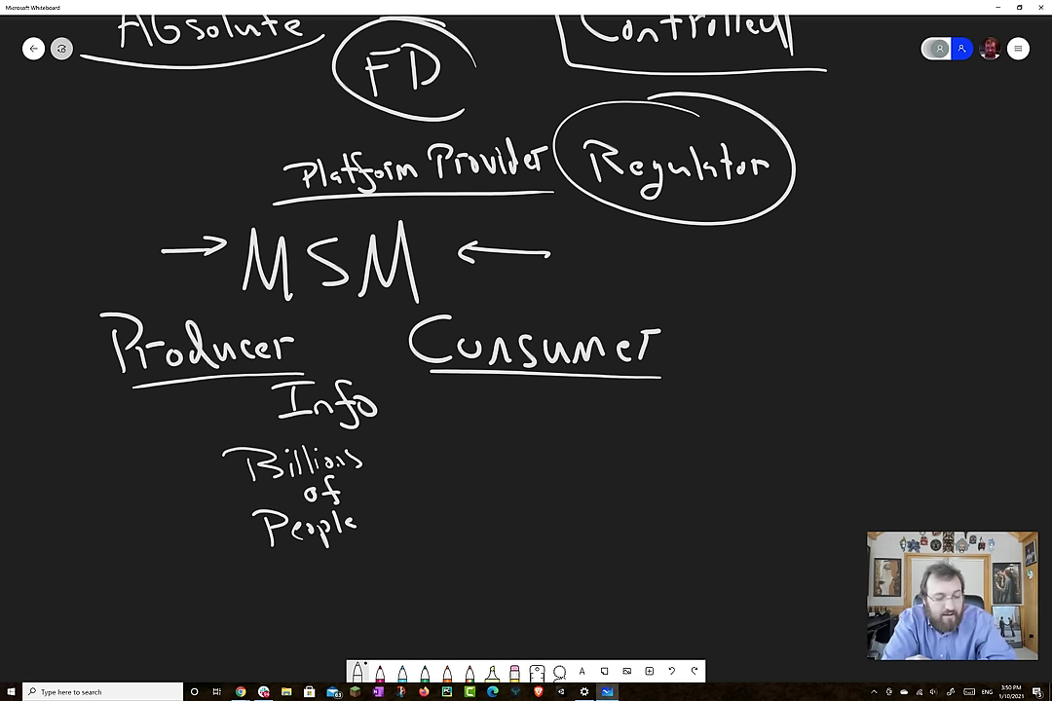
left_click_drag(397, 404, 397, 540)
mouse_move(192, 428)
left_mouse_down()
mouse_move(185, 481)
mouse_move(218, 542)
left_mouse_up()
Write 'Automate' beside the bracketed Billions of People group.
mouse_move(439, 453)
left_mouse_down()
mouse_move(474, 450)
mouse_move(470, 428)
left_mouse_up()
left_click_drag(478, 417, 512, 450)
left_click_drag(501, 425, 573, 446)
left_click_drag(577, 435, 594, 444)
mouse_move(597, 402)
left_mouse_down()
mouse_move(599, 444)
mouse_move(611, 419)
left_mouse_up()
left_click_drag(604, 434, 619, 438)
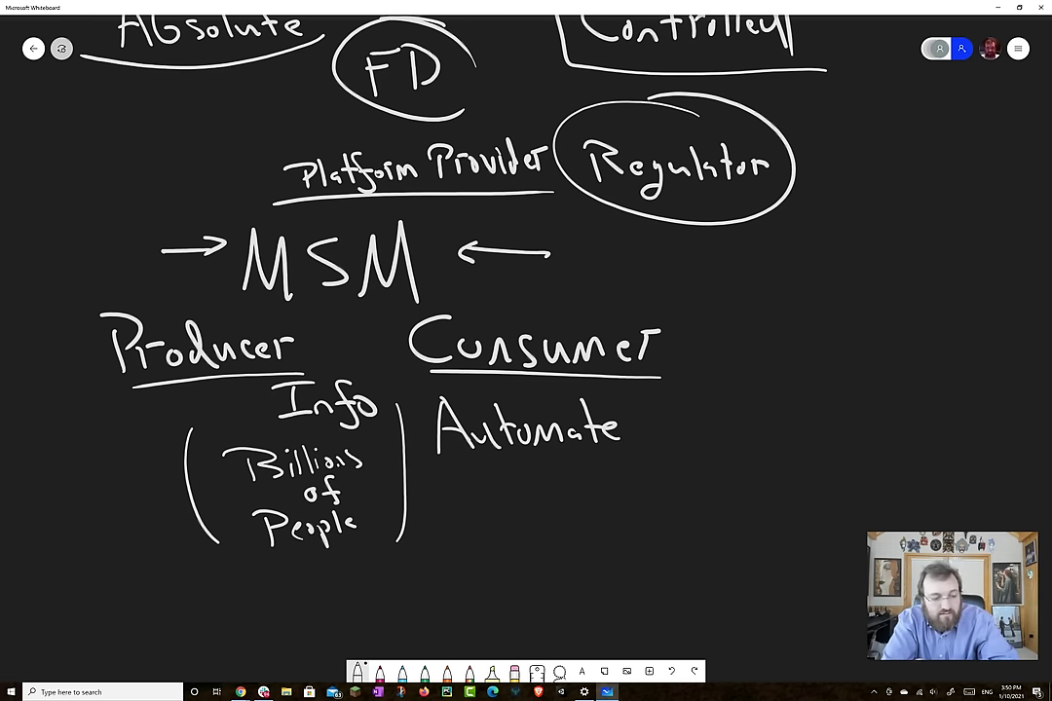
Draw a stick figure with body, arms, legs and a smiling face below.
scroll(526, 351, "down", 5)
mouse_move(175, 370)
left_mouse_down()
mouse_move(200, 404)
mouse_move(184, 473)
left_mouse_up()
left_click_drag(146, 421, 180, 446)
left_click_drag(166, 510, 199, 502)
mouse_move(154, 373)
left_mouse_down()
mouse_move(122, 402)
mouse_move(124, 482)
mouse_move(205, 368)
left_mouse_up()
left_click_drag(205, 390, 248, 482)
left_click_drag(165, 378, 167, 388)
left_click_drag(173, 378, 179, 395)
Start the 'AI' label under the figure, sketch its tie and switch to cyan ink.
mouse_move(139, 573)
left_mouse_down()
mouse_move(164, 570)
mouse_move(160, 553)
left_mouse_up()
left_click_drag(176, 536, 176, 570)
mouse_move(179, 440)
left_mouse_down()
mouse_move(196, 475)
mouse_move(172, 473)
mouse_move(181, 435)
left_mouse_up()
left_click(403, 672)
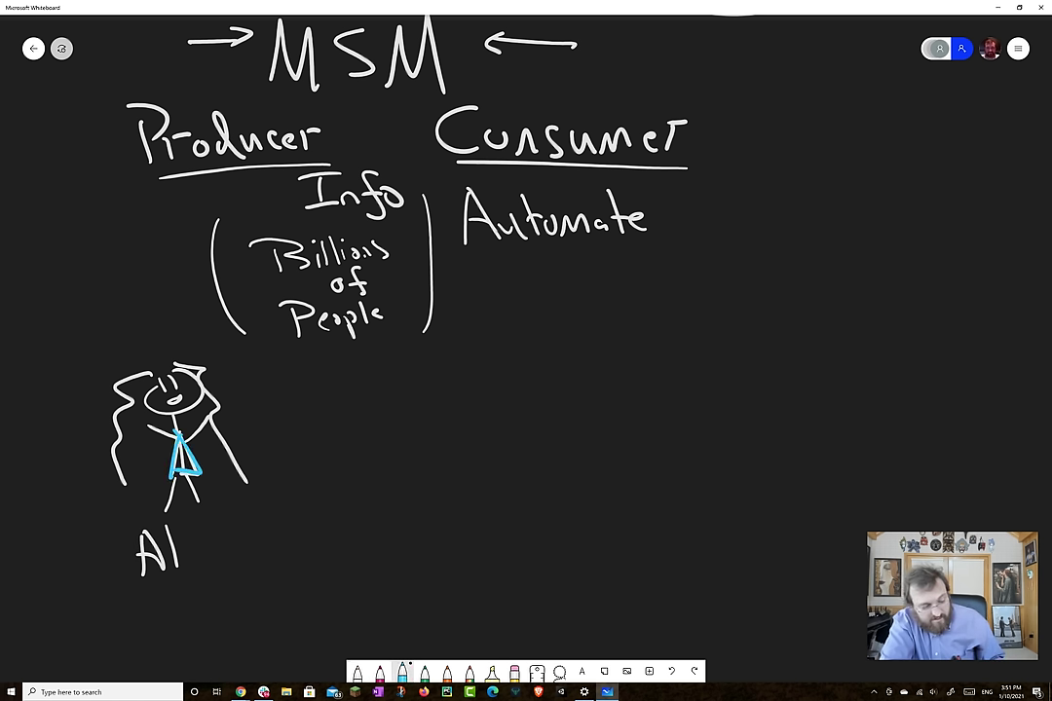
Back in white ink, finish the figure's 'AI' label and underline it.
left_click(357, 672)
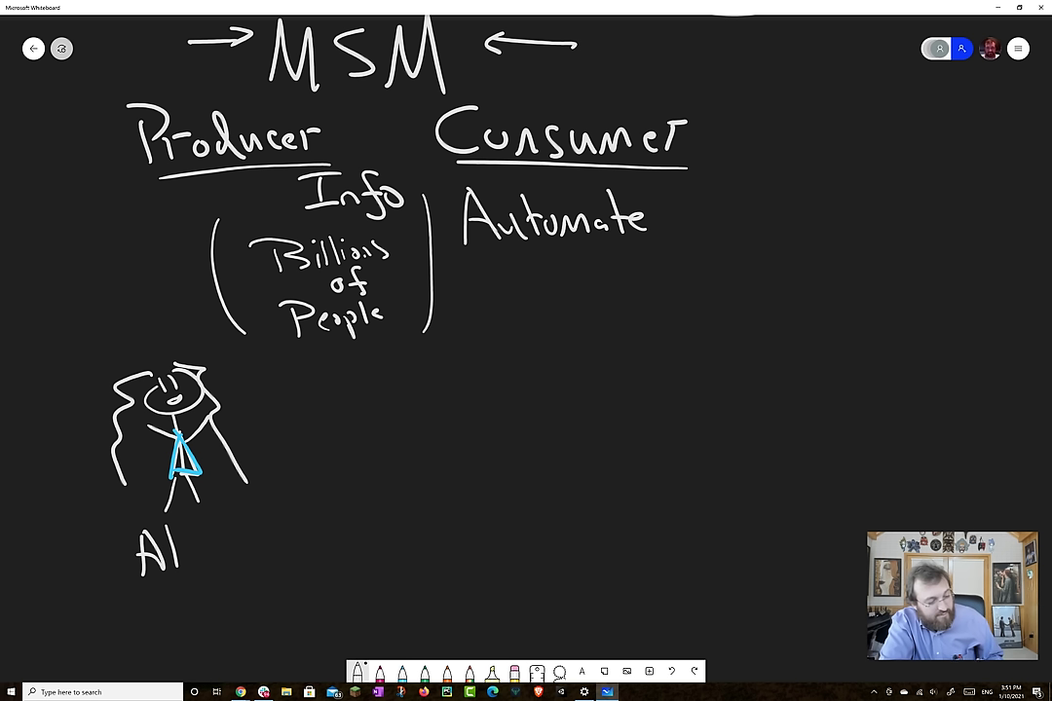
mouse_move(192, 545)
left_mouse_down()
mouse_move(192, 570)
mouse_move(209, 568)
left_mouse_up()
left_click_drag(225, 555, 244, 560)
left_click_drag(117, 601, 261, 574)
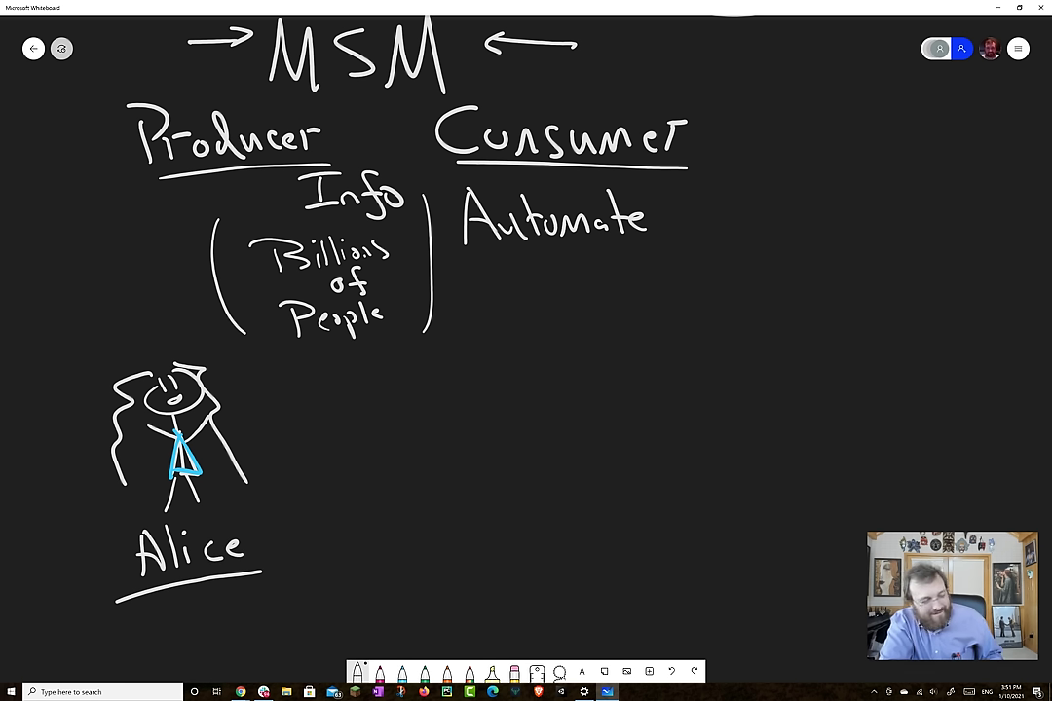
Write 'Share News Article' beside the figure and enclose it in brackets.
left_click_drag(327, 389, 292, 419)
mouse_move(338, 378)
left_mouse_down()
mouse_move(338, 421)
mouse_move(386, 402)
mouse_move(397, 416)
left_mouse_up()
mouse_move(324, 470)
left_mouse_down()
mouse_move(341, 448)
mouse_move(354, 465)
mouse_move(387, 452)
mouse_move(392, 468)
left_mouse_up()
mouse_move(323, 518)
left_mouse_down()
mouse_move(345, 516)
mouse_move(342, 503)
left_mouse_up()
mouse_move(349, 517)
left_mouse_down()
mouse_move(361, 497)
mouse_move(399, 514)
left_mouse_up()
mouse_move(409, 482)
left_mouse_down()
mouse_move(410, 515)
mouse_move(431, 510)
left_mouse_up()
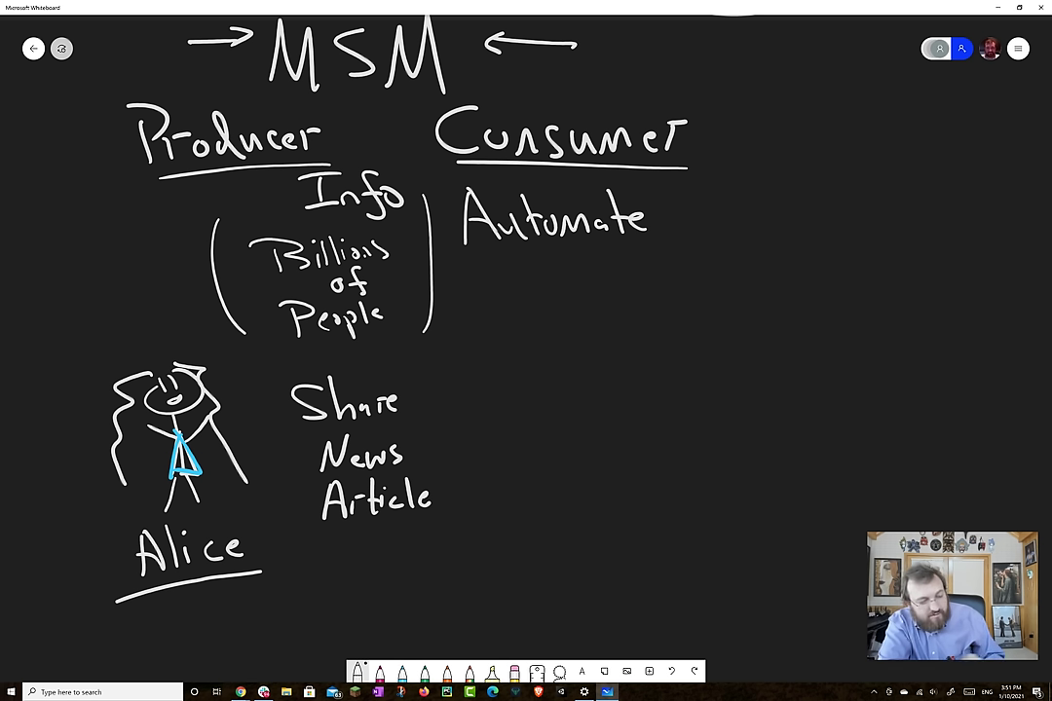
mouse_move(283, 386)
left_mouse_down()
mouse_move(295, 509)
mouse_move(308, 528)
left_mouse_up()
left_click_drag(416, 376, 453, 530)
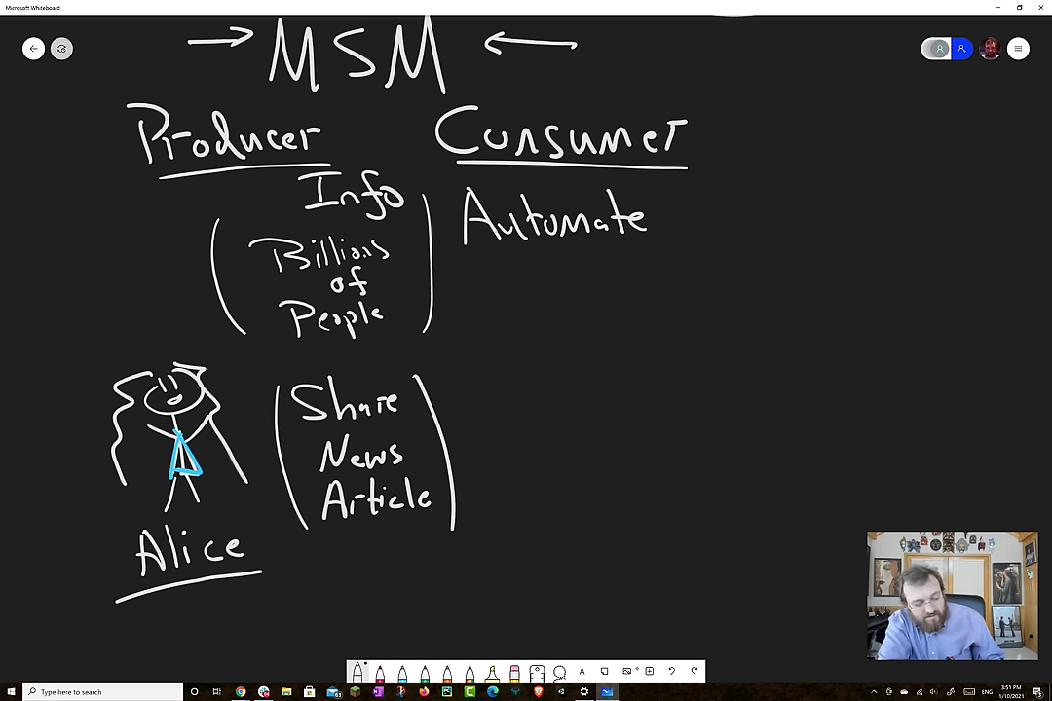
Write '1807' below the note and the claim ending '…has enacted it' beneath.
mouse_move(326, 548)
left_mouse_down()
mouse_move(329, 585)
mouse_move(350, 549)
mouse_move(374, 551)
mouse_move(398, 584)
left_mouse_up()
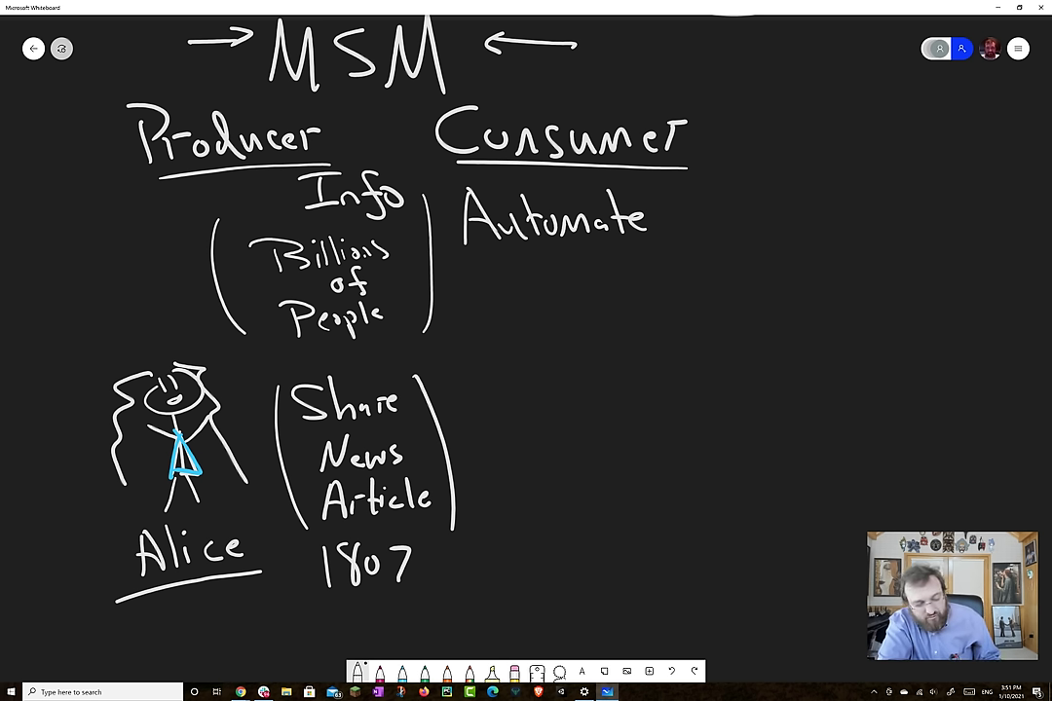
left_click_drag(284, 608, 321, 604)
mouse_move(302, 607)
left_mouse_down()
mouse_move(303, 639)
mouse_move(339, 621)
mouse_move(397, 629)
left_mouse_up()
mouse_move(414, 605)
left_mouse_down()
mouse_move(411, 635)
mouse_move(421, 636)
left_mouse_up()
mouse_move(434, 624)
left_mouse_down()
mouse_move(437, 633)
mouse_move(483, 630)
left_mouse_up()
left_click_drag(490, 629, 525, 624)
left_click_drag(538, 614, 529, 623)
mouse_move(544, 595)
left_mouse_down()
mouse_move(543, 622)
mouse_move(556, 599)
left_mouse_up()
mouse_move(552, 619)
left_mouse_down()
mouse_move(585, 587)
mouse_move(602, 616)
left_mouse_up()
mouse_move(621, 578)
left_mouse_down()
mouse_move(618, 620)
mouse_move(630, 592)
left_mouse_up()
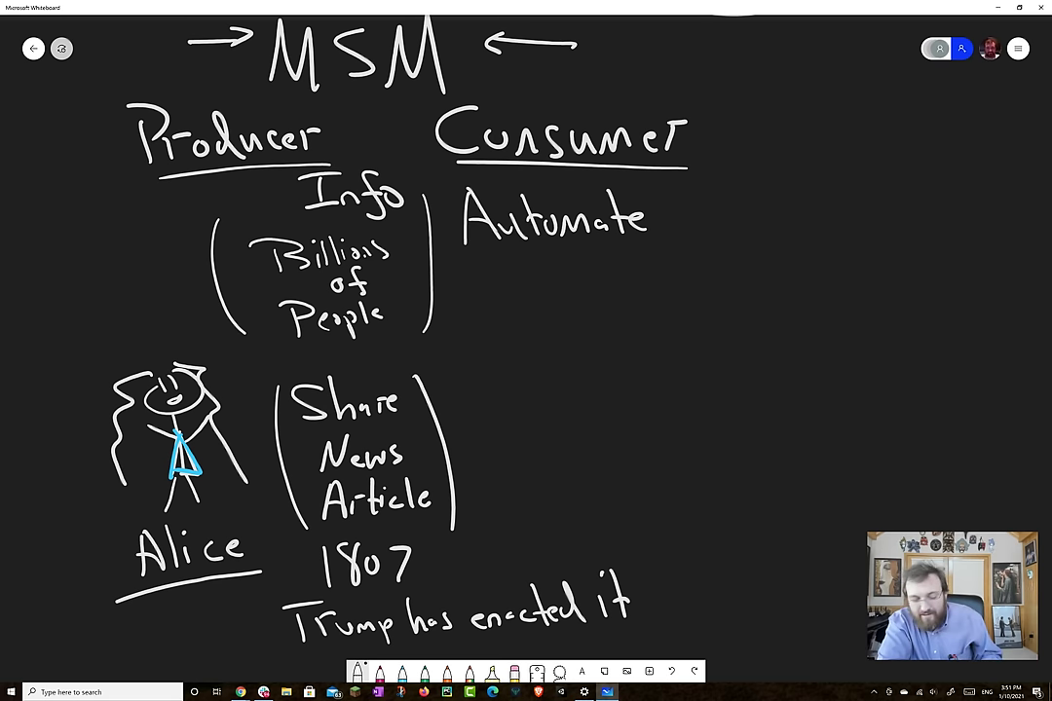
Draw a second smiling stick figure on the right with a name above it.
scroll(324, 257, "down", 3)
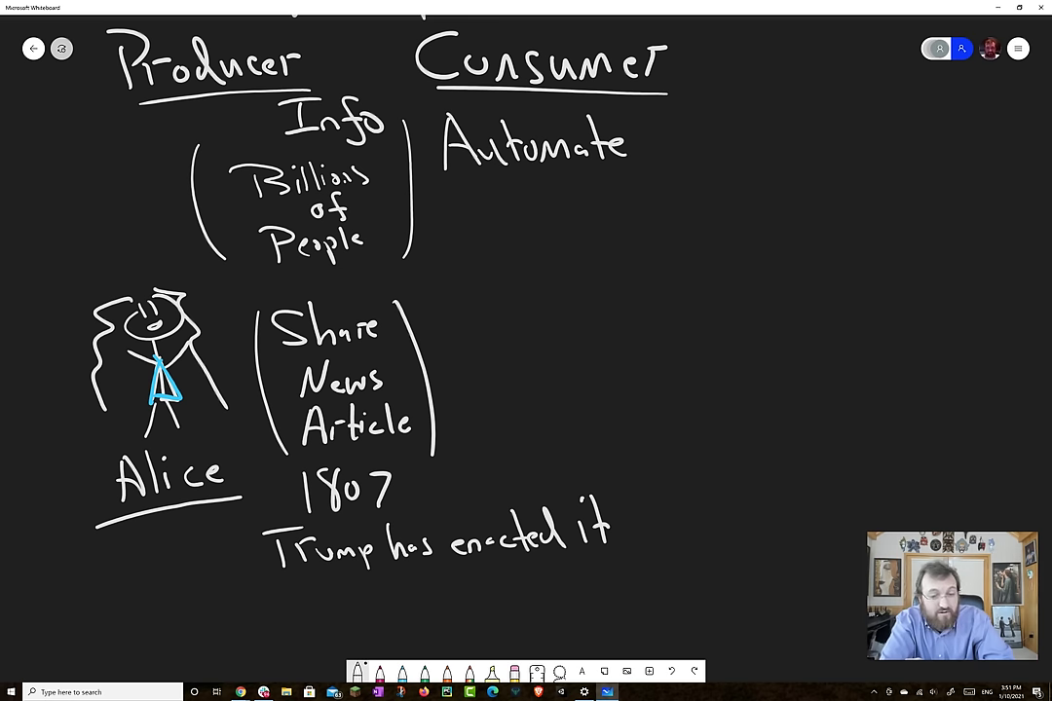
left_click_drag(730, 250, 732, 249)
left_click_drag(710, 331, 728, 436)
left_click_drag(744, 369, 750, 362)
mouse_move(729, 435)
left_mouse_down()
mouse_move(699, 474)
mouse_move(732, 476)
left_mouse_up()
left_click_drag(727, 253, 728, 280)
left_click_drag(736, 252, 744, 298)
left_click_drag(688, 185, 692, 247)
left_click_drag(723, 217, 724, 234)
left_click_drag(752, 187, 765, 240)
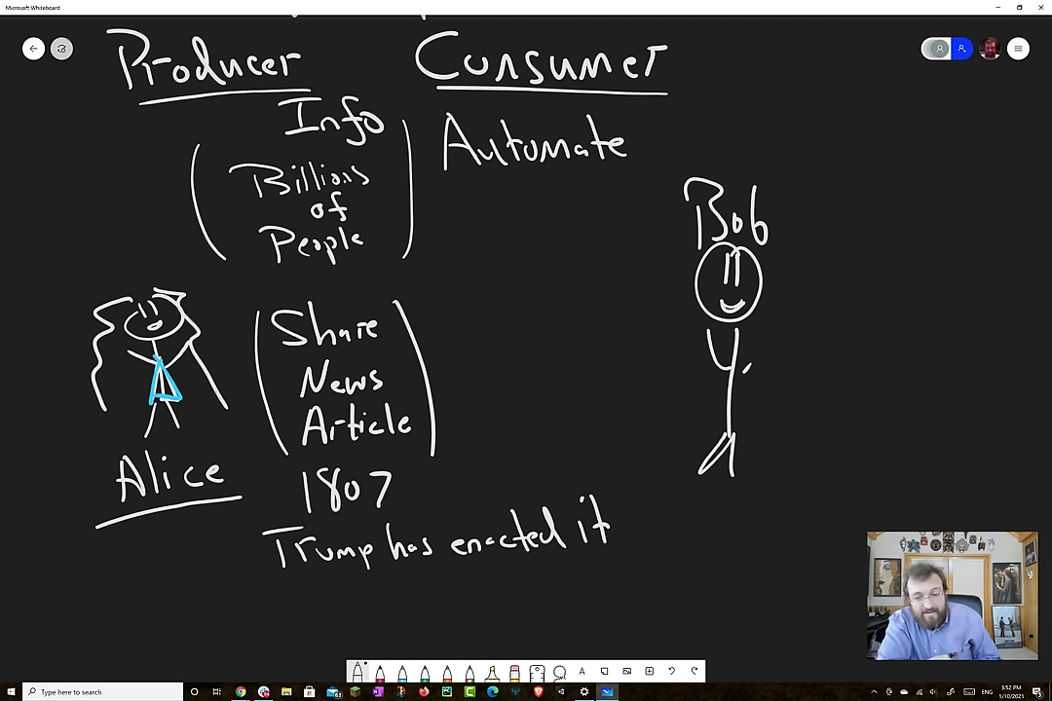
Write 'Newsfeed' left of the figure with an arrow toward the Share News Article note.
mouse_move(548, 311)
left_mouse_down()
mouse_move(548, 255)
mouse_move(577, 251)
left_mouse_up()
mouse_move(583, 298)
left_mouse_down()
mouse_move(603, 310)
mouse_move(666, 306)
mouse_move(672, 271)
left_mouse_up()
left_click_drag(672, 271, 675, 310)
left_click_drag(581, 336, 464, 388)
left_click_drag(464, 387, 485, 396)
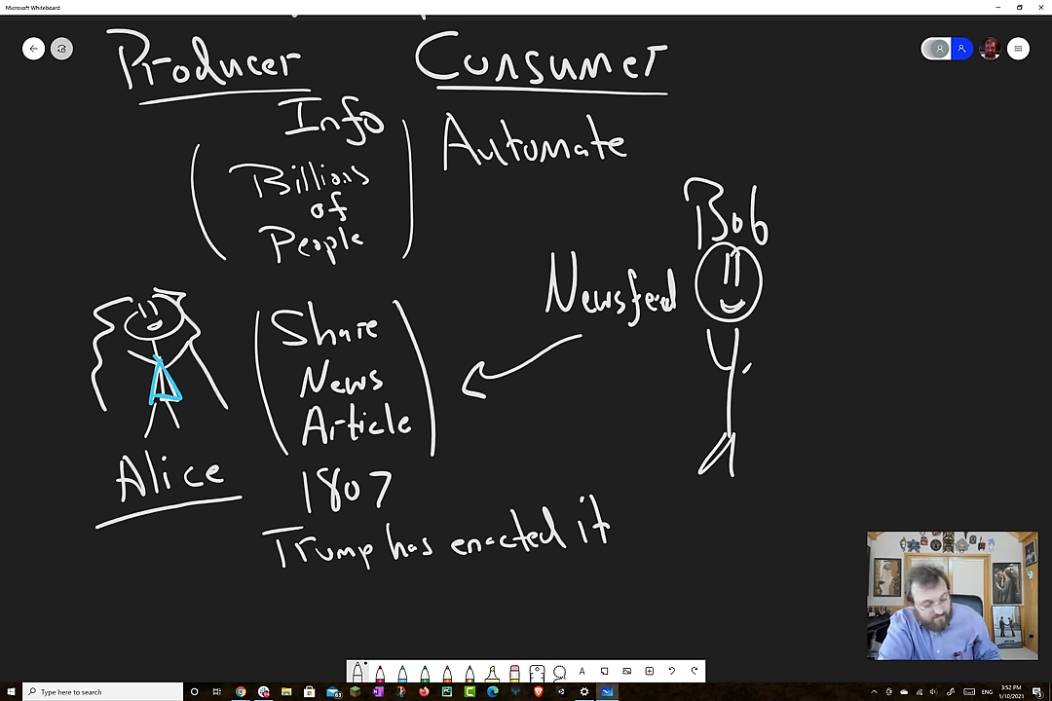
In magenta, add circled question marks by the arrow, 1807 and left figure, and underline the claim.
left_click(379, 672)
left_click(573, 403)
mouse_move(569, 370)
left_mouse_down()
mouse_move(562, 425)
mouse_move(577, 352)
left_mouse_up()
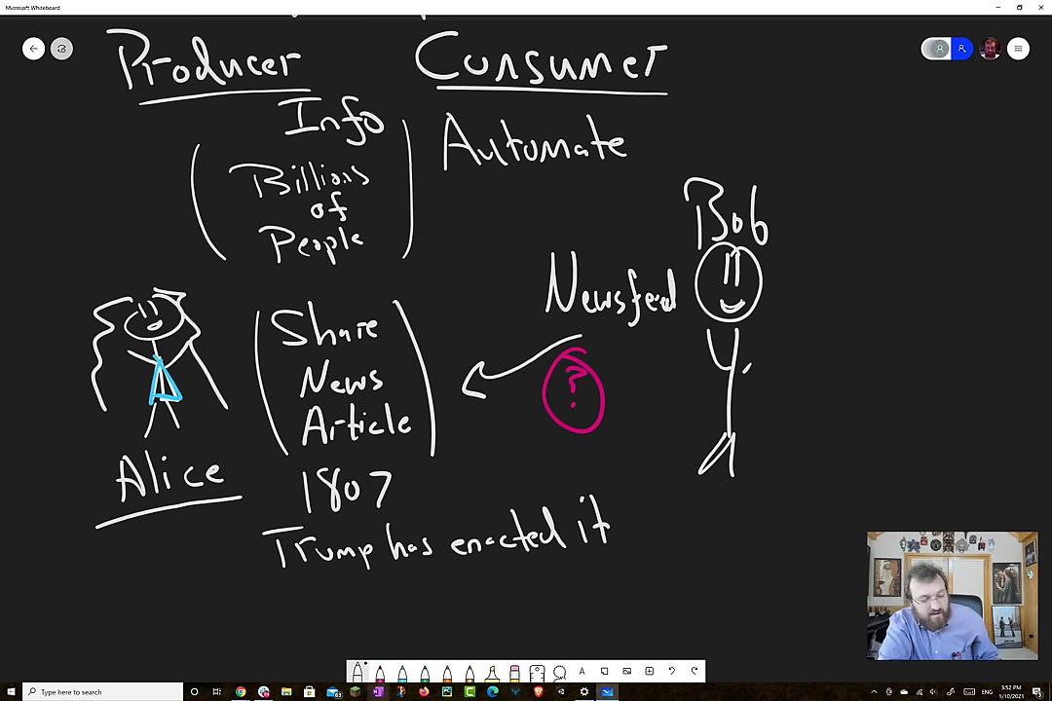
mouse_move(263, 478)
left_mouse_down()
mouse_move(270, 502)
mouse_move(389, 505)
mouse_move(417, 491)
left_mouse_up()
left_click(417, 498)
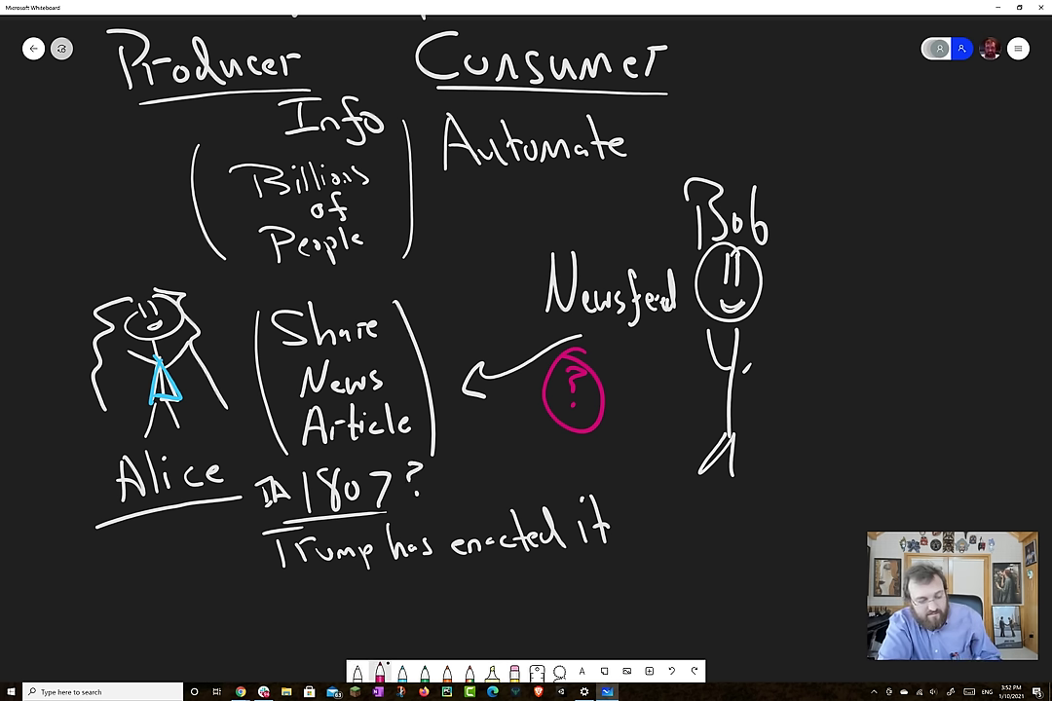
left_click_drag(290, 583, 633, 563)
left_click_drag(343, 600, 353, 613)
left_click(354, 621)
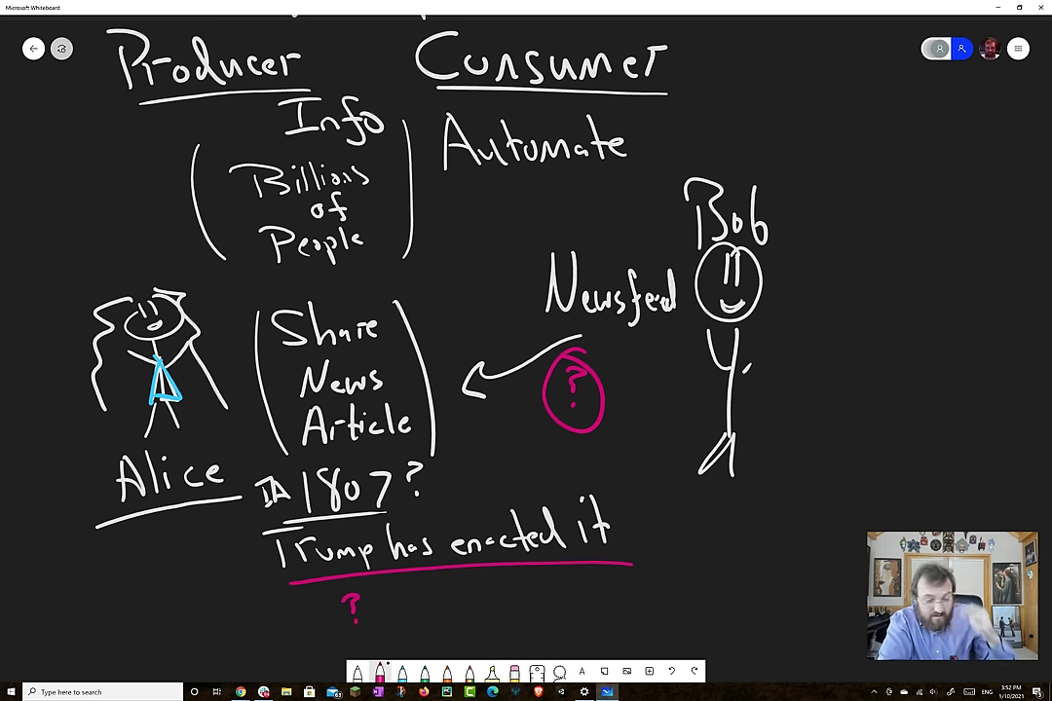
mouse_move(72, 244)
left_mouse_down()
mouse_move(107, 280)
mouse_move(101, 216)
left_mouse_up()
left_click(85, 270)
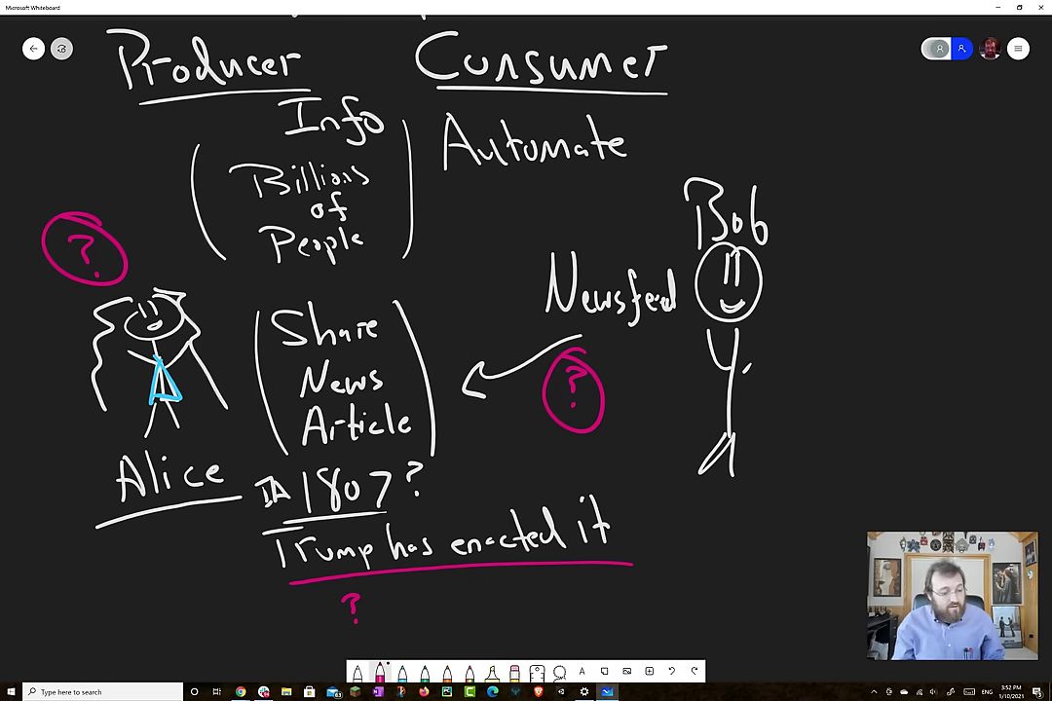
Frame the claim and the news note with orange brackets.
scroll(526, 322, "down", 2)
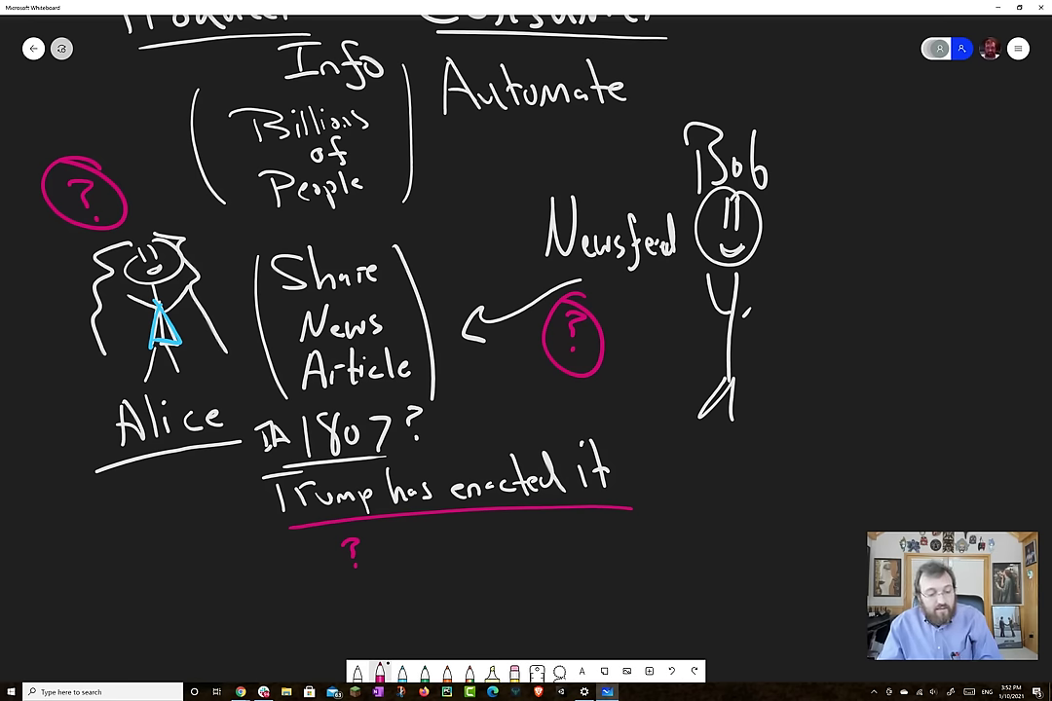
left_click(447, 671)
mouse_move(642, 497)
left_mouse_down()
mouse_move(535, 565)
mouse_move(246, 541)
left_mouse_up()
mouse_move(230, 277)
left_mouse_down()
mouse_move(307, 232)
mouse_move(427, 238)
mouse_move(497, 261)
left_mouse_up()
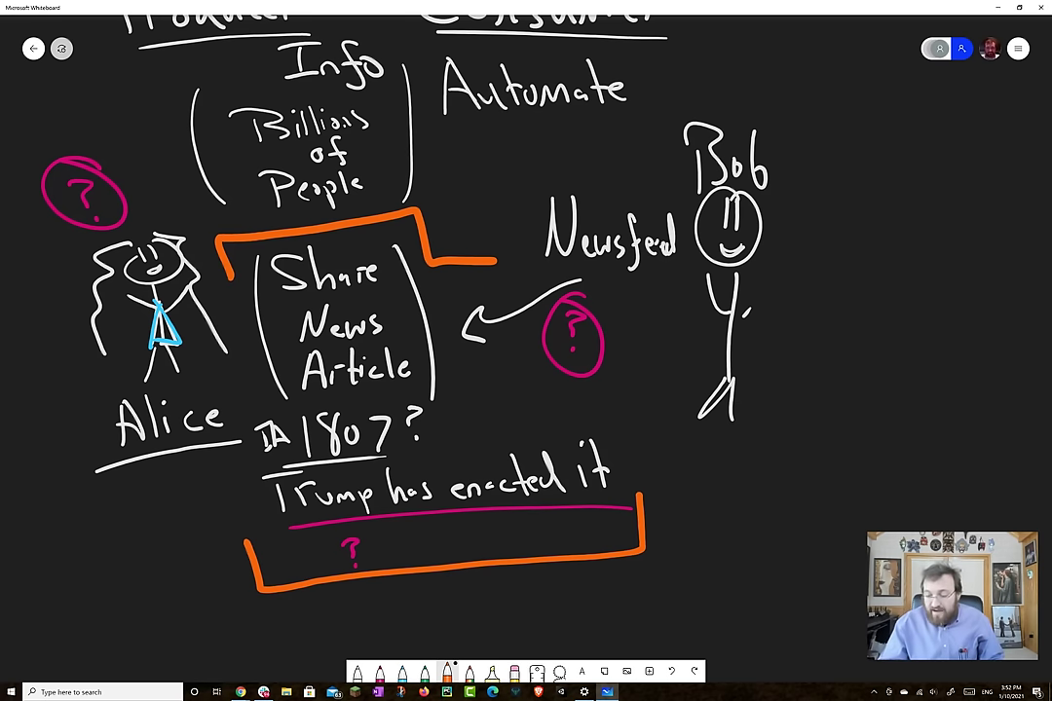
Write 'Veracity' in orange beneath the bracket and draw a white curved ground line under the right figure.
scroll(526, 350, "down", 2)
mouse_move(276, 533)
left_mouse_down()
mouse_move(283, 563)
mouse_move(308, 536)
mouse_move(335, 575)
mouse_move(355, 557)
mouse_move(385, 579)
left_mouse_up()
mouse_move(402, 557)
left_mouse_down()
mouse_move(403, 576)
mouse_move(417, 579)
left_mouse_up()
mouse_move(426, 531)
left_mouse_down()
mouse_move(432, 575)
mouse_move(443, 546)
mouse_move(454, 570)
left_mouse_up()
left_click_drag(468, 543, 435, 615)
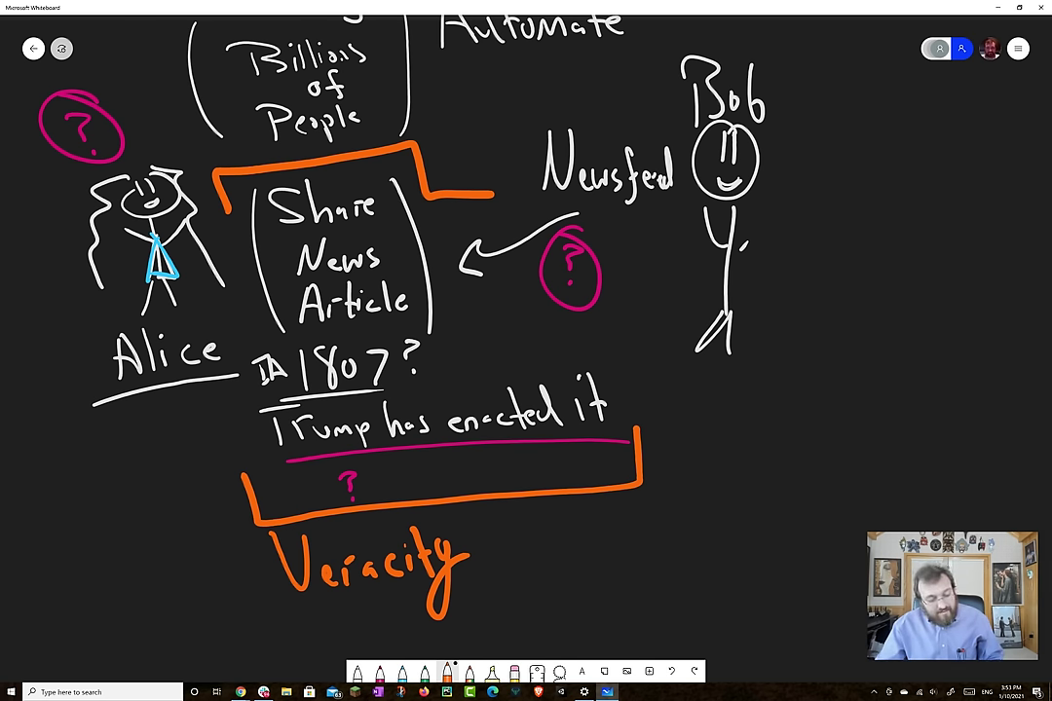
left_click(357, 671)
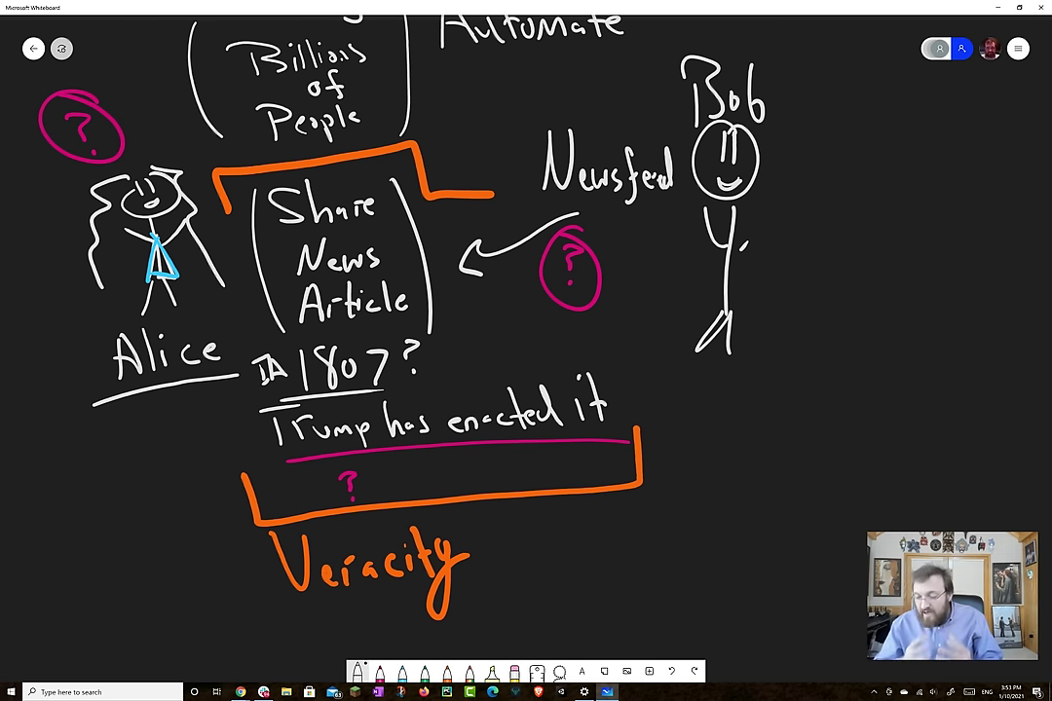
left_click_drag(651, 346, 814, 355)
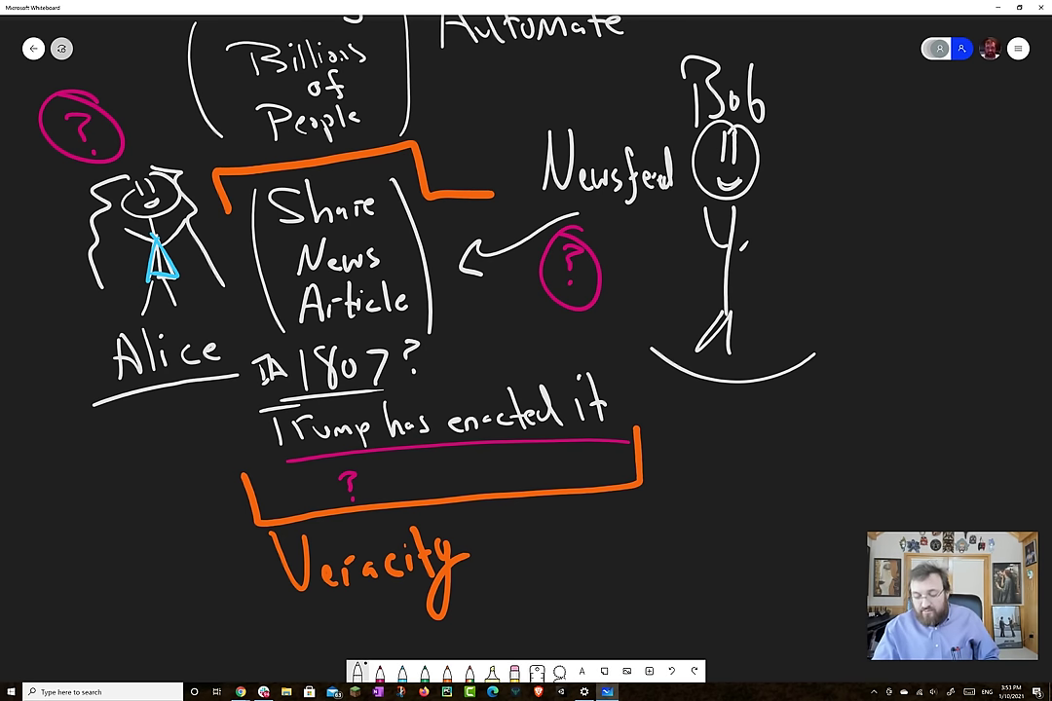
Write 'fake News' right of the orange bracket and underline it.
scroll(526, 292, "right", 3)
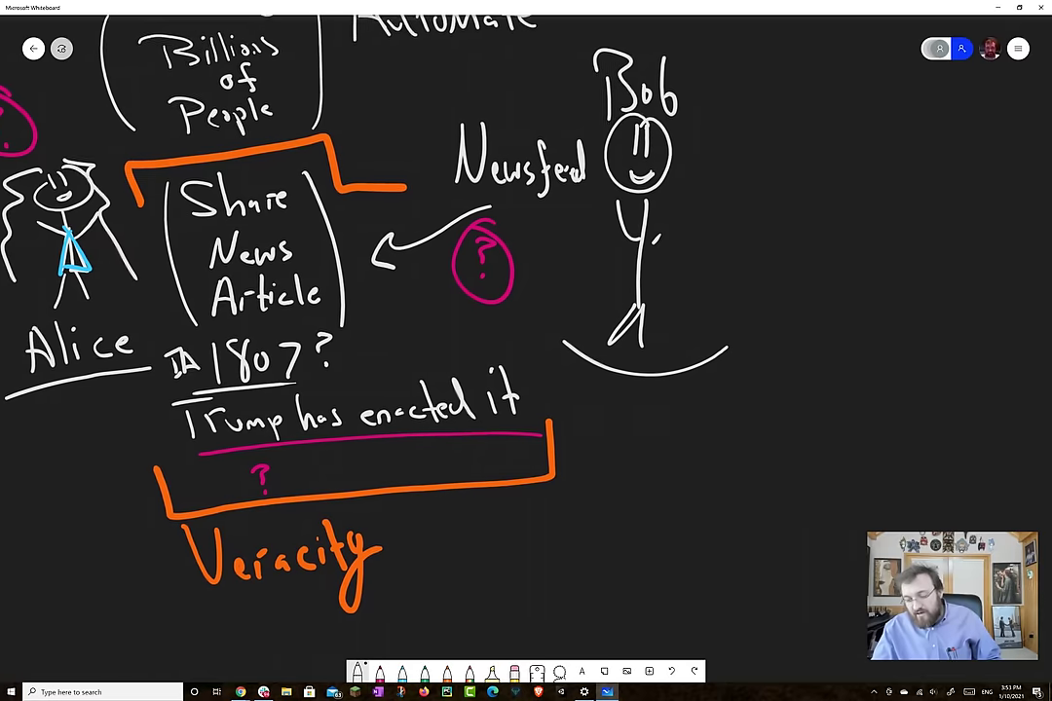
mouse_move(590, 417)
left_mouse_down()
mouse_move(572, 463)
mouse_move(591, 438)
mouse_move(613, 450)
left_mouse_up()
mouse_move(623, 429)
left_mouse_down()
mouse_move(635, 450)
mouse_move(695, 417)
mouse_move(717, 446)
mouse_move(745, 425)
left_mouse_up()
left_click_drag(754, 417, 740, 443)
left_click_drag(601, 474, 770, 467)
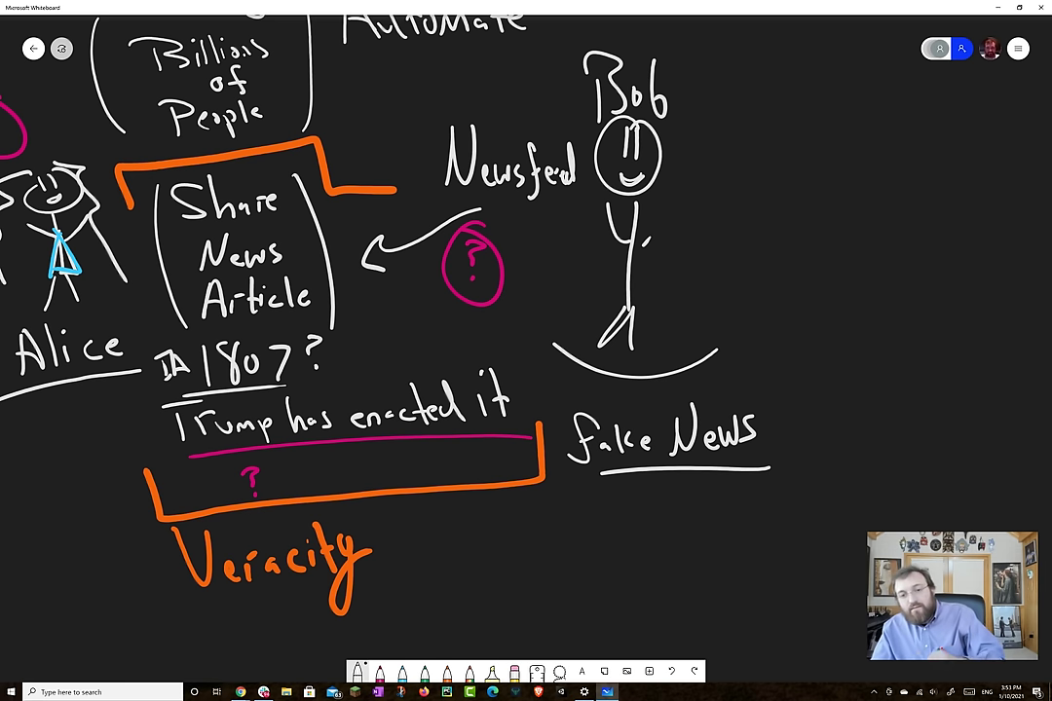
Write Mind and Vaccine beside the right figure's head and enclose them in curly braces.
mouse_move(750, 127)
left_mouse_down()
mouse_move(700, 128)
mouse_move(750, 175)
mouse_move(757, 127)
left_mouse_up()
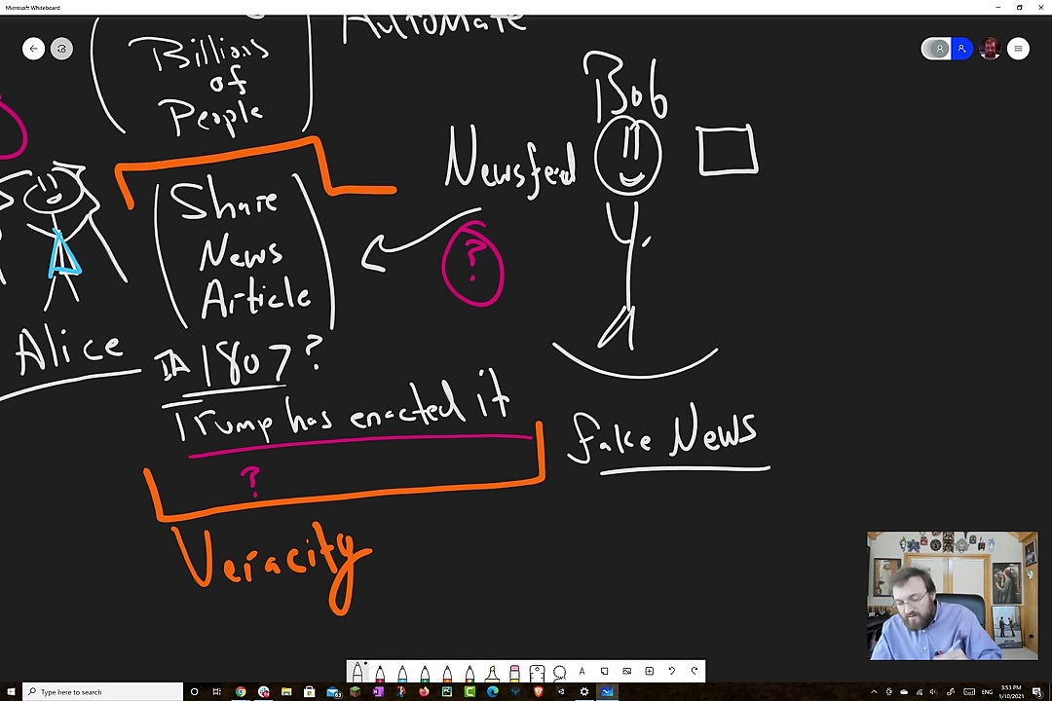
mouse_move(709, 110)
left_mouse_down()
mouse_move(714, 90)
mouse_move(747, 109)
mouse_move(788, 110)
left_mouse_up()
mouse_move(705, 176)
left_mouse_down()
mouse_move(718, 216)
mouse_move(731, 178)
mouse_move(831, 205)
left_mouse_up()
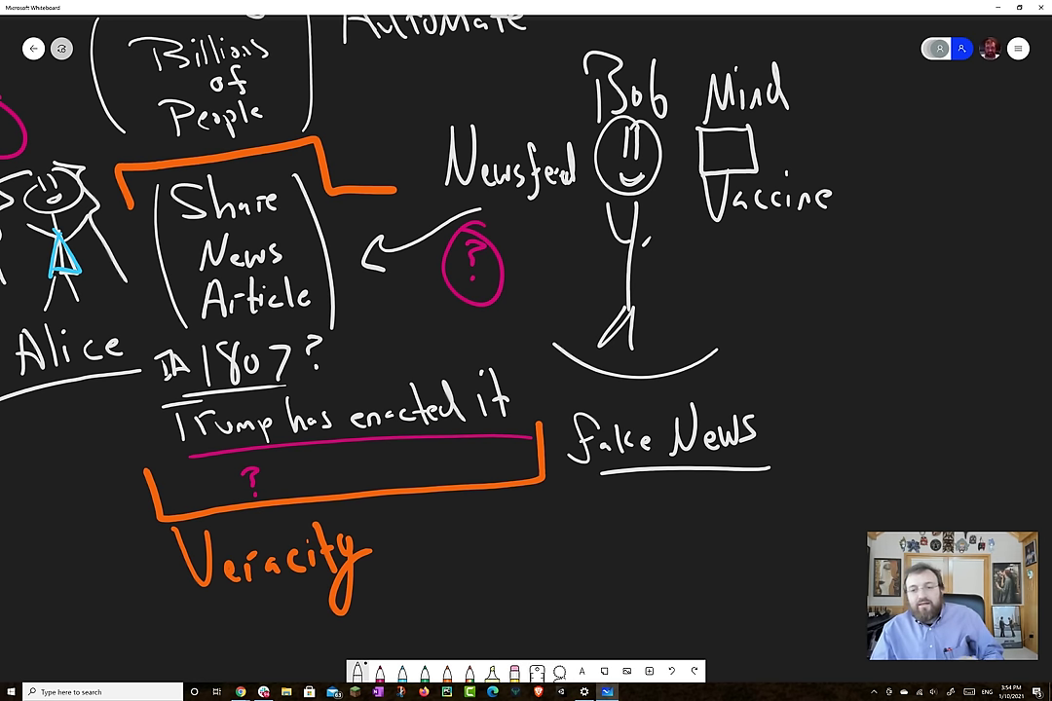
left_click_drag(699, 61, 691, 234)
left_click_drag(820, 49, 873, 283)
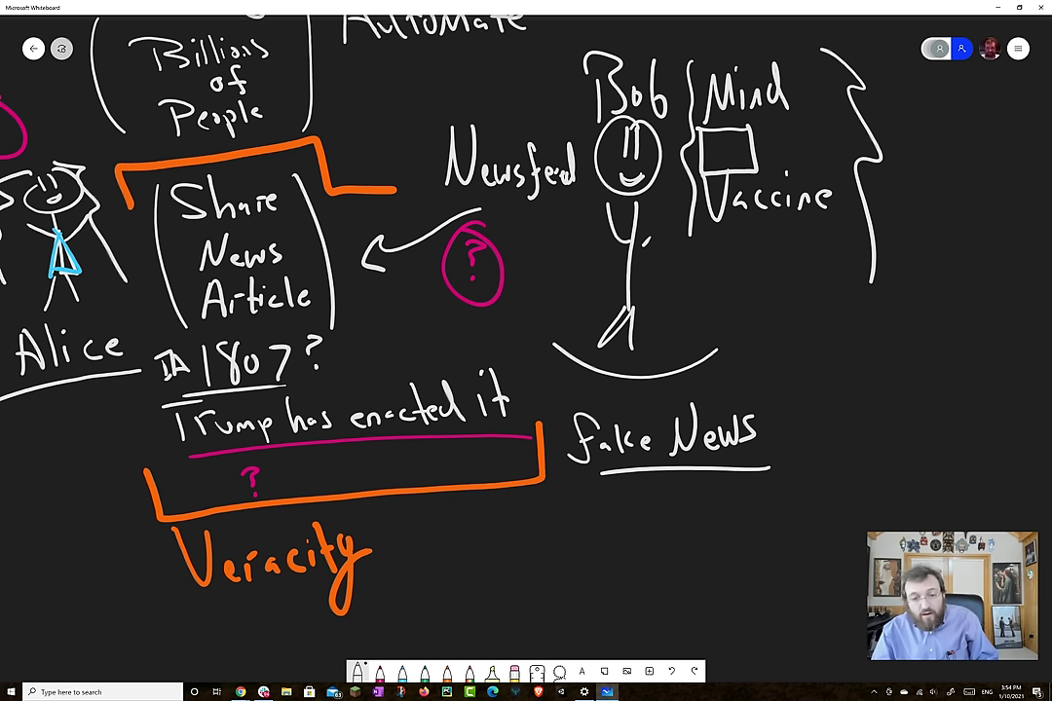
Draw arrows pointing in at the Mind/Vaccine braces and at Bob.
mouse_move(830, 370)
left_mouse_down()
mouse_move(798, 386)
mouse_move(901, 424)
left_mouse_up()
left_click_drag(964, 206, 894, 209)
left_click_drag(918, 190, 921, 222)
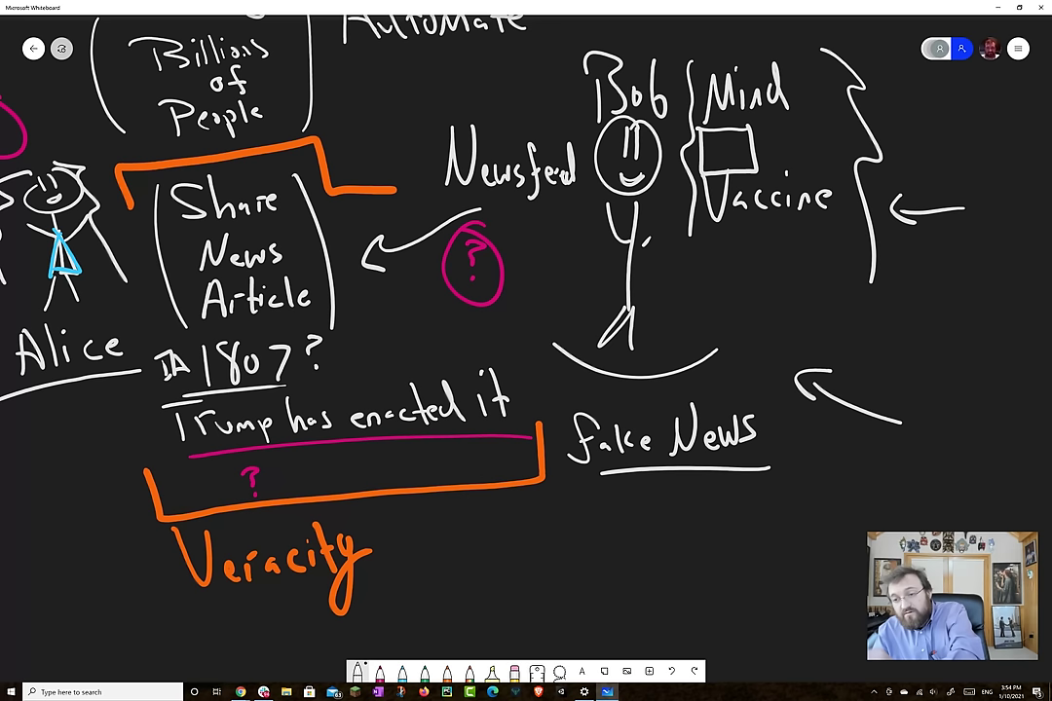
left_click_drag(933, 95, 935, 121)
left_click_drag(940, 118, 996, 115)
left_click_drag(485, 76, 561, 95)
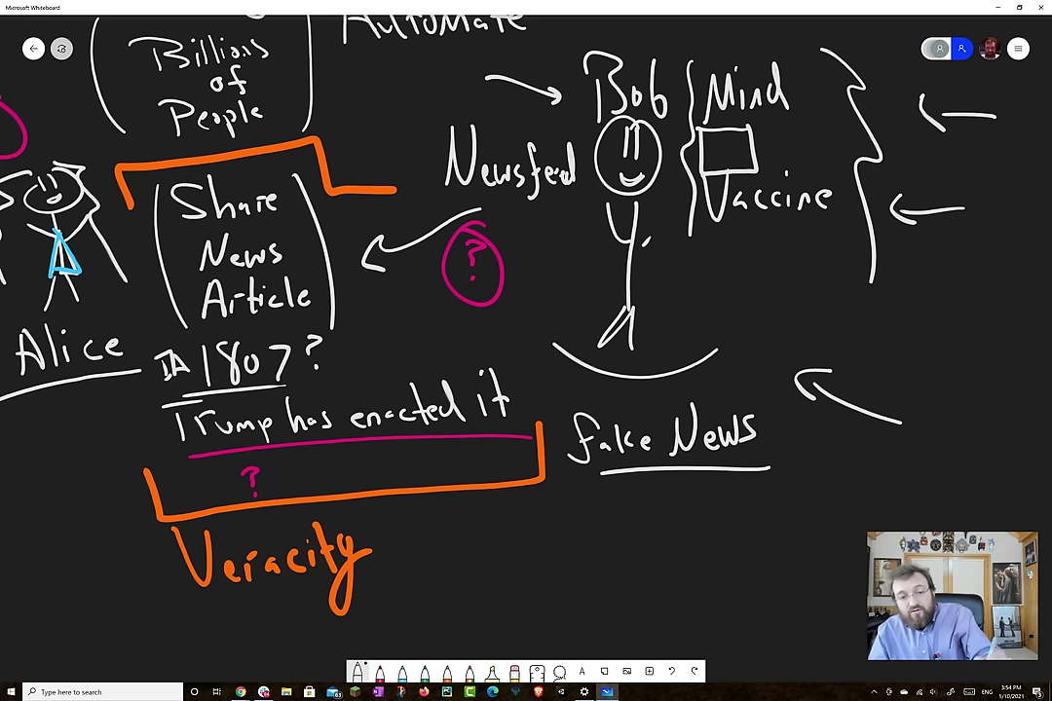
left_click_drag(526, 297, 563, 252)
left_click_drag(535, 236, 582, 243)
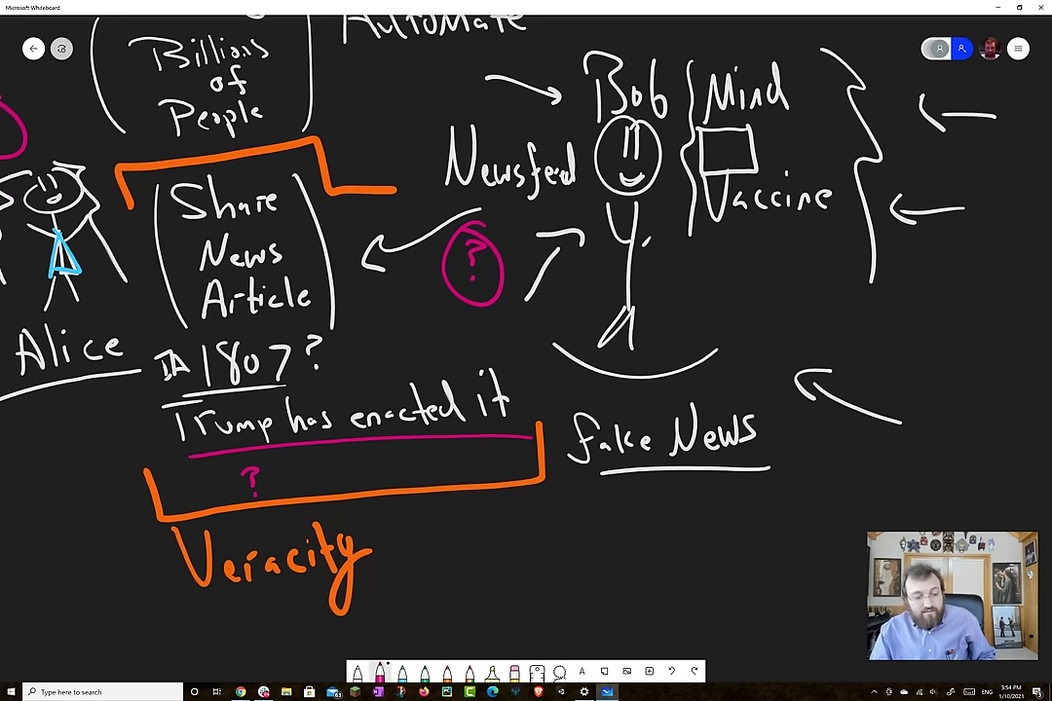
Draw a pink arrow from Share News Article to Bob, plus a long arrow pointing left at Bob.
mouse_move(337, 310)
left_mouse_down()
mouse_move(552, 344)
mouse_move(606, 253)
left_mouse_up()
left_click_drag(588, 263, 609, 269)
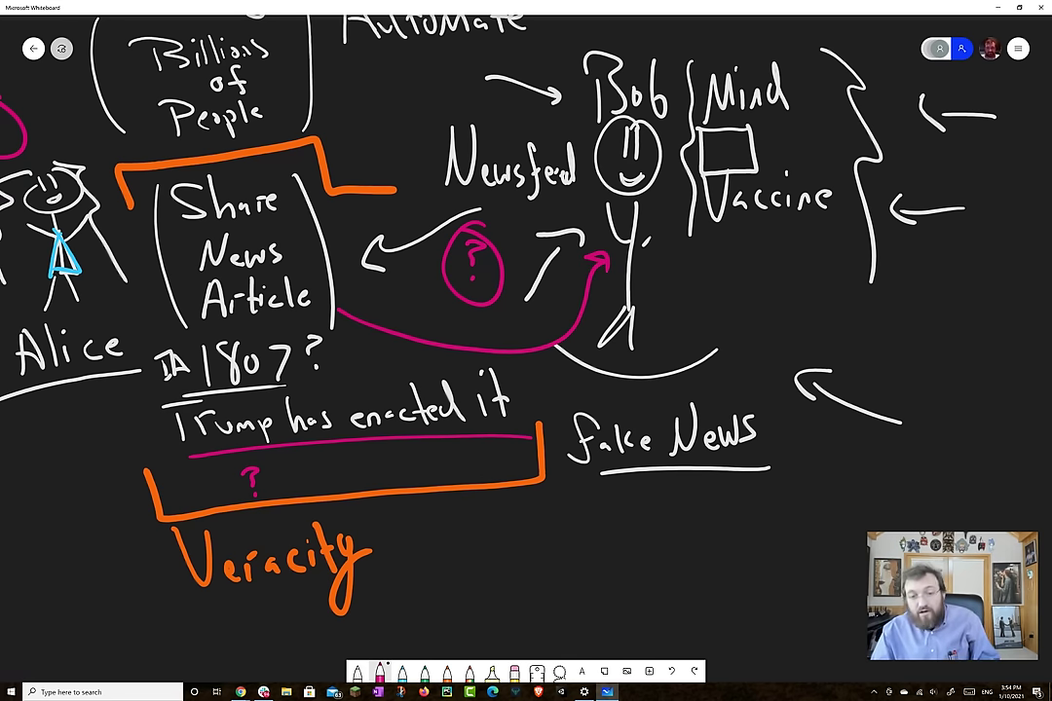
scroll(419, 263, "right", 4)
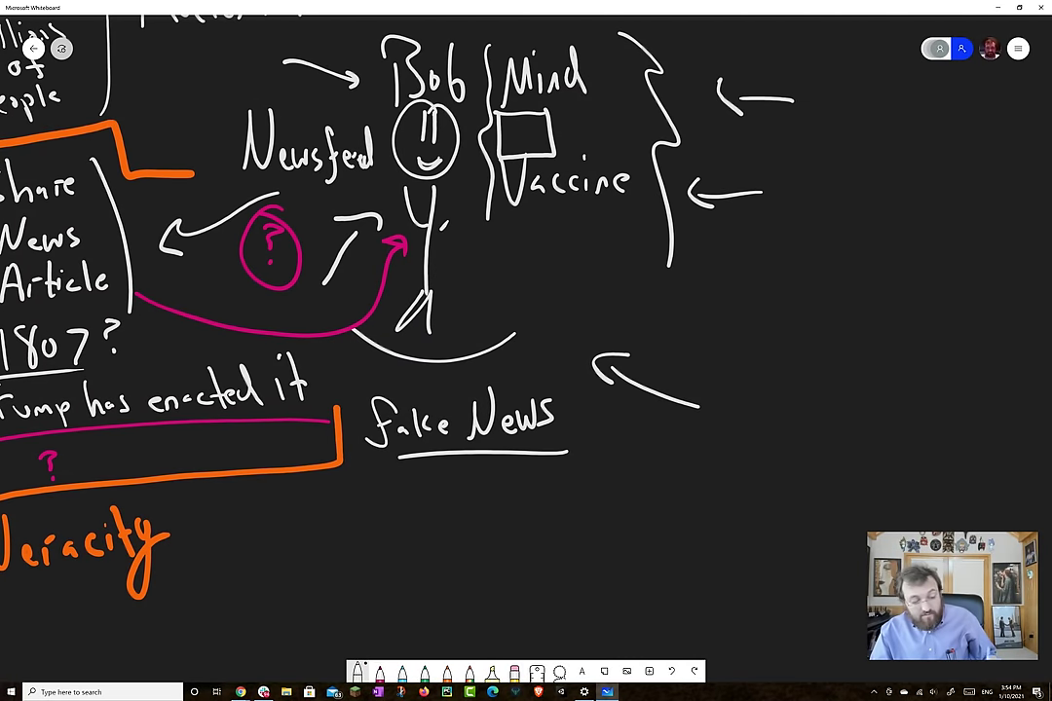
left_click_drag(811, 338, 537, 278)
left_click_drag(575, 271, 573, 304)
Draw a new stick figure on the right and label it Jim.
left_click_drag(879, 271, 880, 394)
mouse_move(842, 327)
left_mouse_down()
mouse_move(901, 352)
mouse_move(913, 338)
left_mouse_up()
left_click_drag(875, 394, 854, 435)
left_click_drag(883, 394, 896, 443)
mouse_move(852, 195)
left_mouse_down()
mouse_move(836, 241)
mouse_move(863, 188)
left_mouse_up()
left_click_drag(873, 208, 875, 240)
left_click_drag(868, 178, 917, 237)
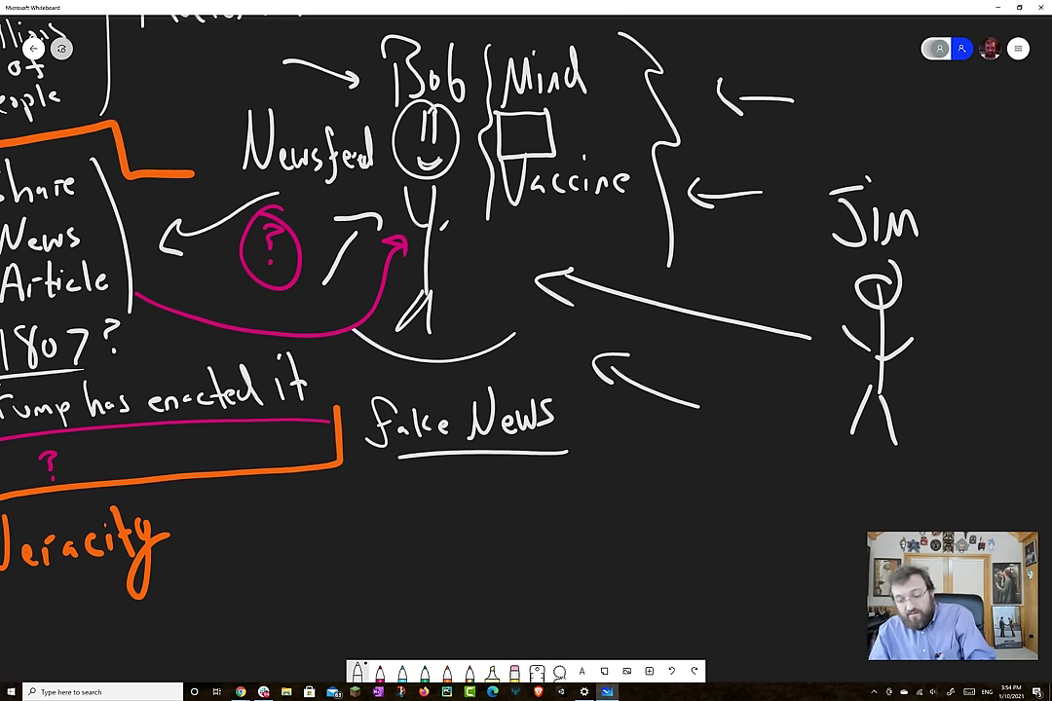
Write the name Bill below Jim.
left_click_drag(728, 445, 730, 506)
left_click_drag(727, 446, 732, 505)
left_click_drag(772, 466, 774, 502)
left_click_drag(777, 450, 792, 500)
left_click_drag(812, 439, 814, 495)
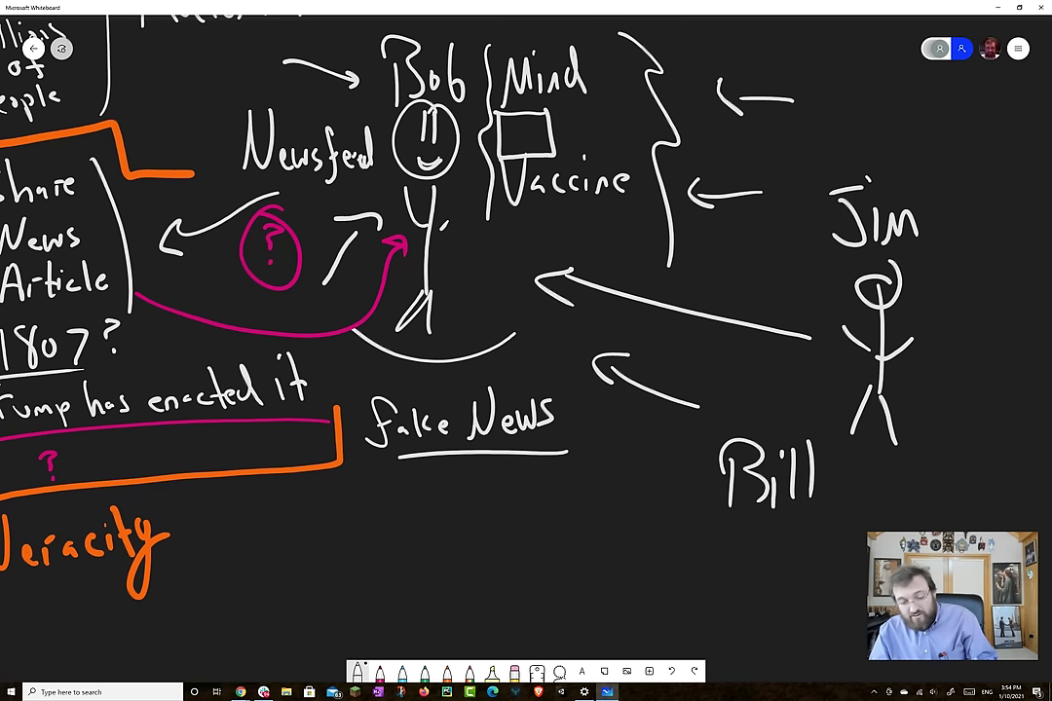
Write the name Jane beneath fake News and draw her stick figure.
left_click_drag(547, 505, 585, 500)
left_click_drag(581, 506, 543, 557)
left_click_drag(604, 534, 607, 558)
mouse_move(611, 557)
left_mouse_down()
mouse_move(623, 535)
mouse_move(636, 551)
mouse_move(596, 575)
left_mouse_up()
mouse_move(596, 584)
left_mouse_down()
mouse_move(597, 643)
mouse_move(614, 612)
mouse_move(581, 652)
left_mouse_up()
left_click_drag(598, 635, 614, 653)
Draw Bill's stick figure under his name.
mouse_move(762, 533)
left_mouse_down()
mouse_move(752, 539)
mouse_move(757, 552)
left_mouse_up()
left_click_drag(758, 553, 757, 613)
left_click_drag(742, 573, 774, 586)
left_click_drag(756, 614, 786, 639)
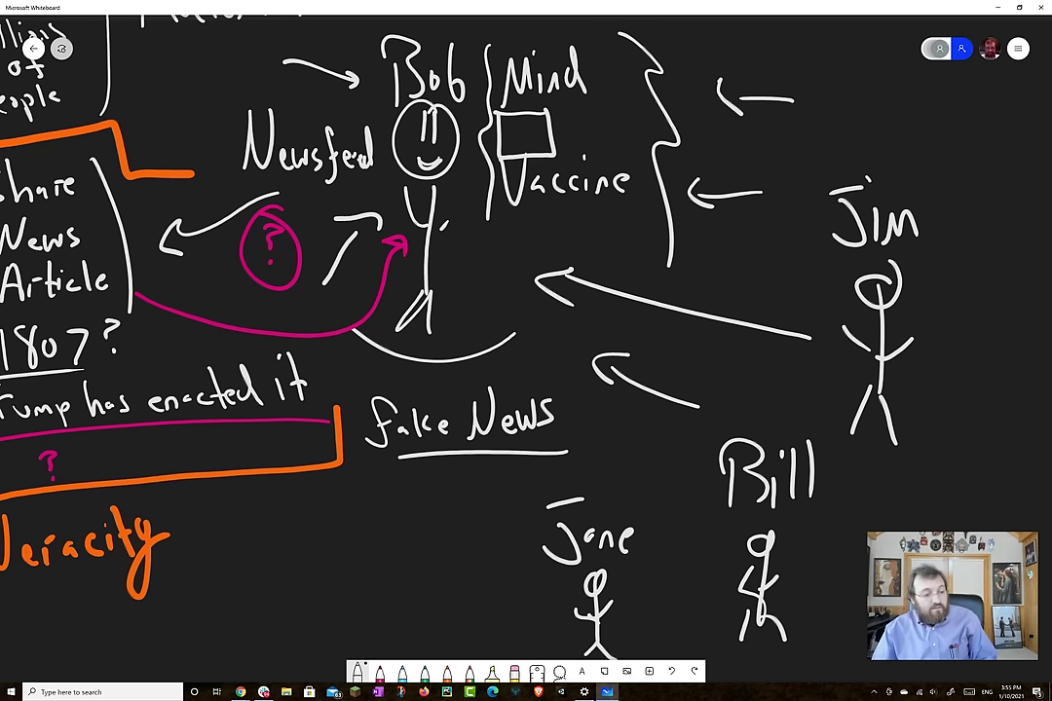
Draw a white horizontal line across Bob's feet, then bring the diagram's left side into view.
scroll(526, 292, "left", 5)
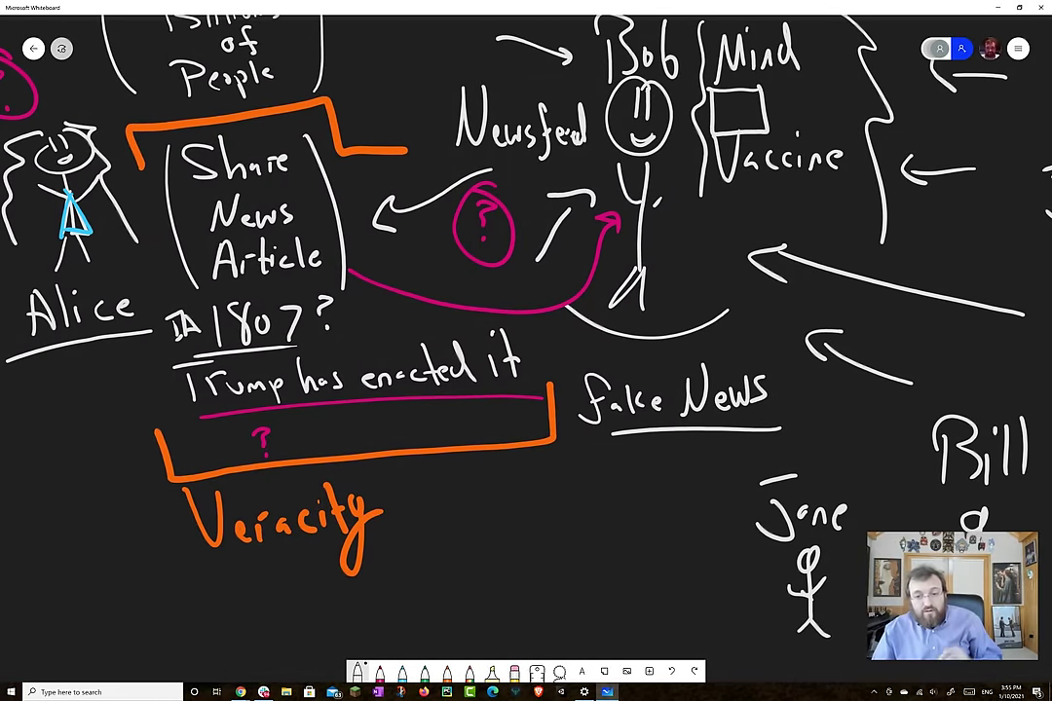
left_click_drag(551, 311, 727, 318)
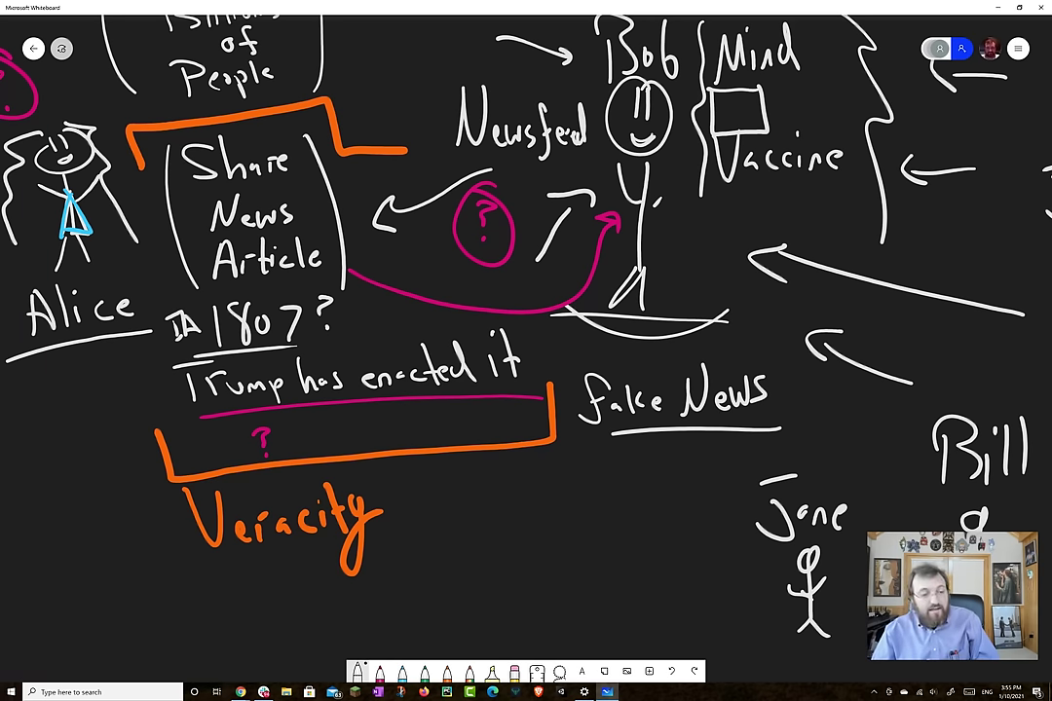
left_click_drag(439, 340, 535, 263)
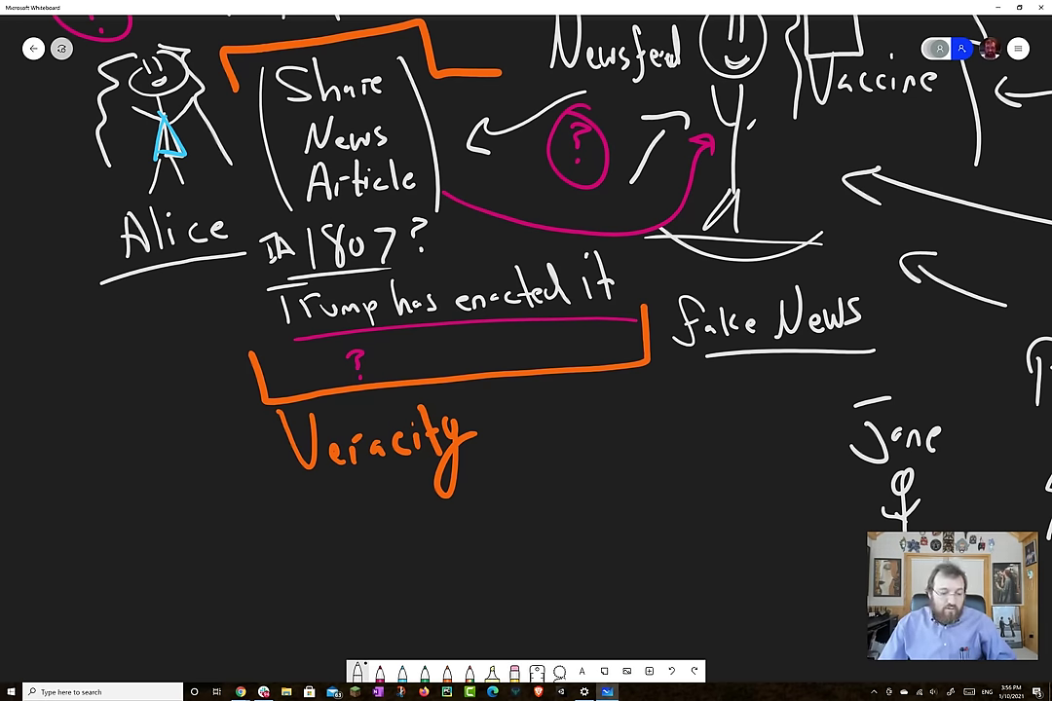
Draw an arrow down from Controlled toward Bob's mind.
scroll(526, 351, "down", 5)
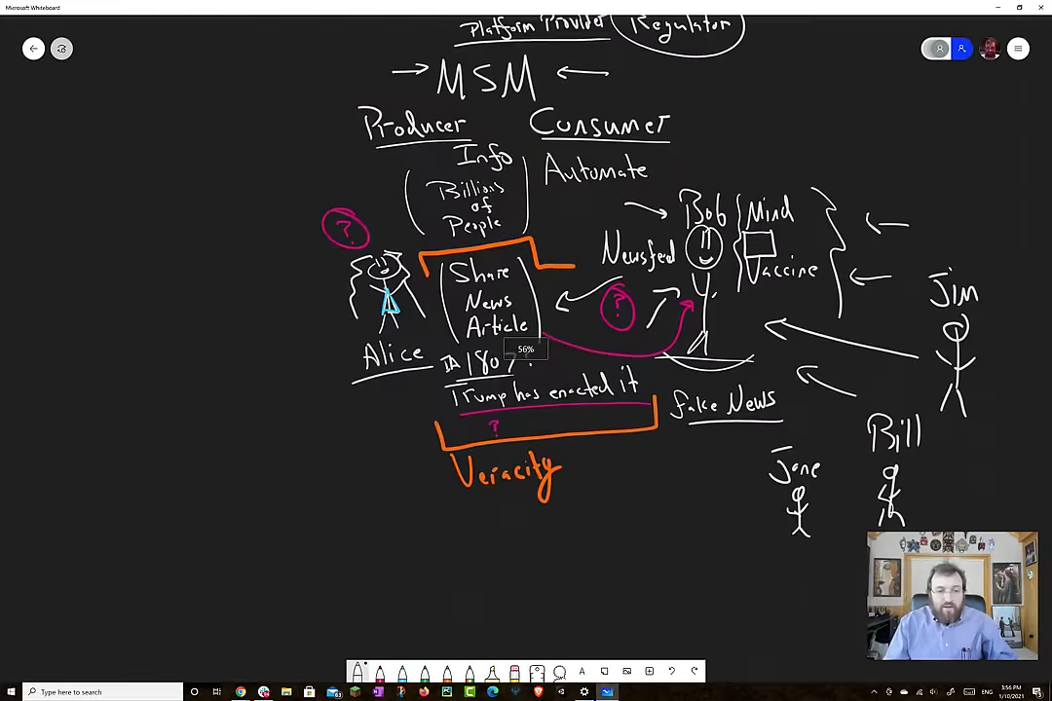
left_click_drag(585, 321, 491, 356)
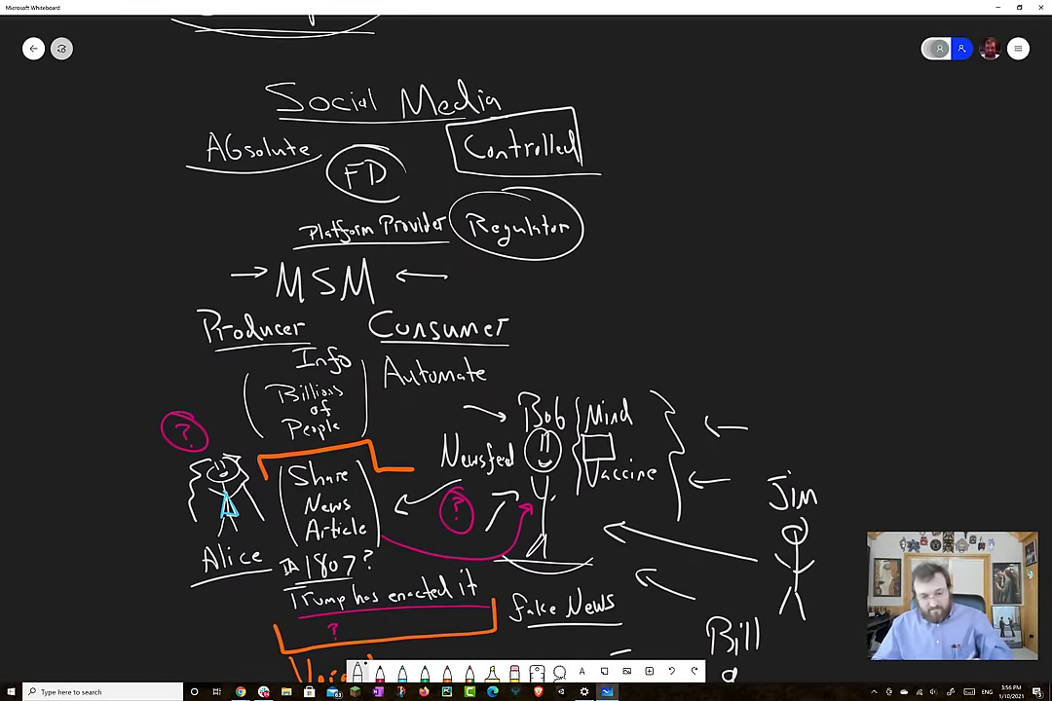
left_click_drag(591, 142, 659, 339)
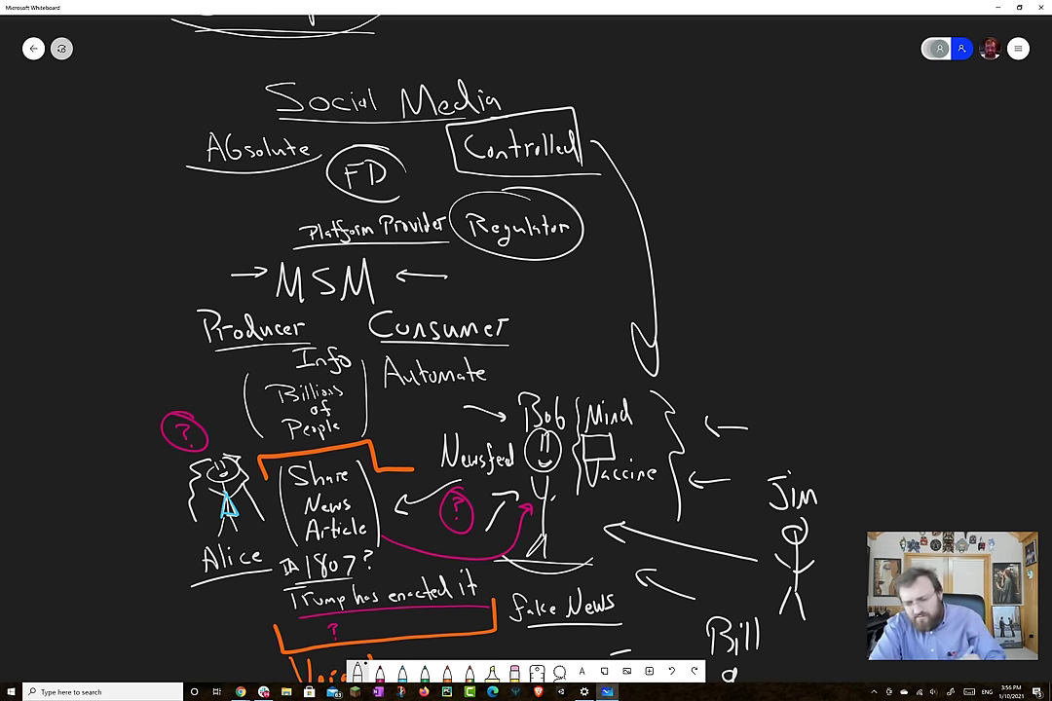
Write 'fact checkers', box it, and draw a curved arrow to the Share News Article note.
mouse_move(709, 273)
left_mouse_down()
mouse_move(685, 343)
mouse_move(720, 324)
mouse_move(742, 336)
left_mouse_up()
left_click_drag(759, 284, 756, 346)
left_click_drag(744, 313, 770, 310)
mouse_move(731, 359)
left_mouse_down()
mouse_move(728, 382)
mouse_move(767, 380)
left_mouse_up()
mouse_move(783, 360)
left_mouse_down()
mouse_move(782, 382)
mouse_move(792, 380)
left_mouse_up()
mouse_move(809, 363)
left_mouse_down()
mouse_move(804, 381)
mouse_move(840, 381)
left_mouse_up()
left_click_drag(853, 361, 846, 381)
left_click_drag(670, 342, 855, 402)
mouse_move(670, 375)
left_mouse_down()
mouse_move(779, 249)
mouse_move(864, 400)
left_mouse_up()
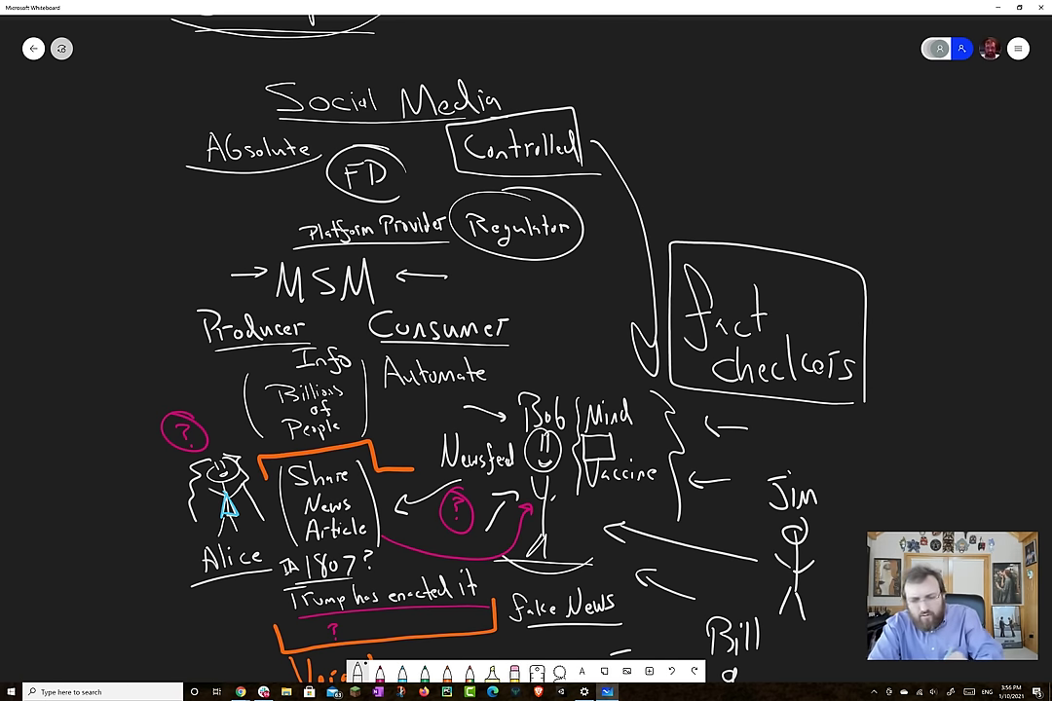
mouse_move(679, 302)
left_mouse_down()
mouse_move(458, 380)
mouse_move(382, 471)
left_mouse_up()
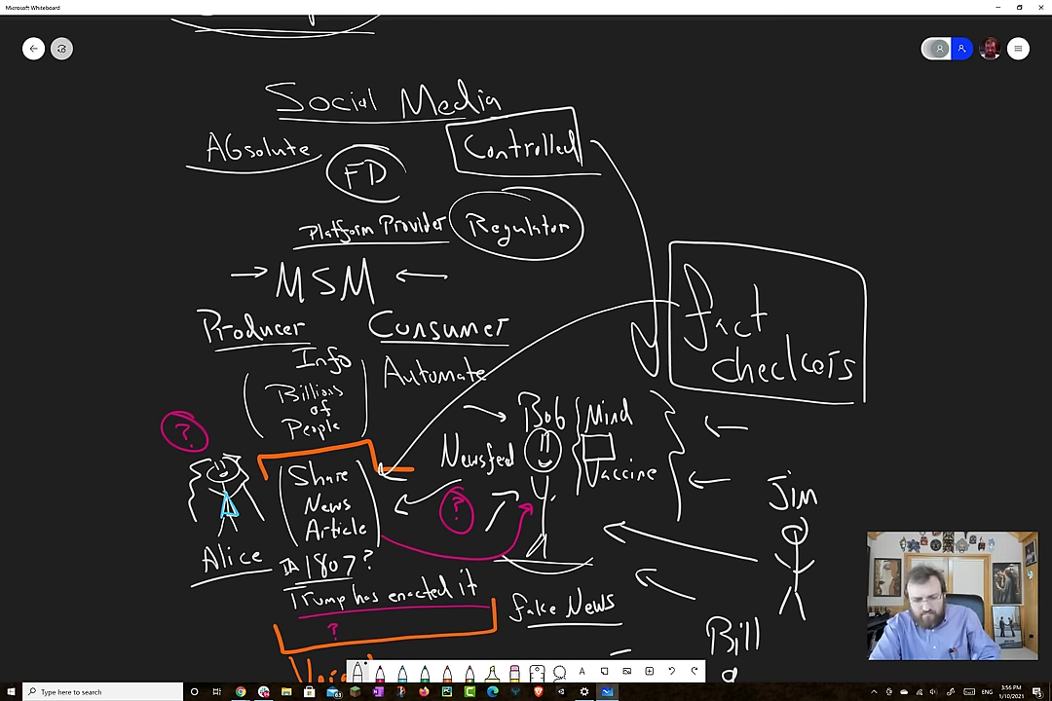
Draw a magenta arrow up from Bob toward Regulator and underline Regulator.
mouse_move(533, 388)
left_mouse_down()
mouse_move(584, 336)
mouse_move(594, 349)
left_mouse_up()
left_click(379, 672)
mouse_move(560, 292)
left_mouse_down()
mouse_move(561, 268)
mouse_move(582, 336)
left_mouse_up()
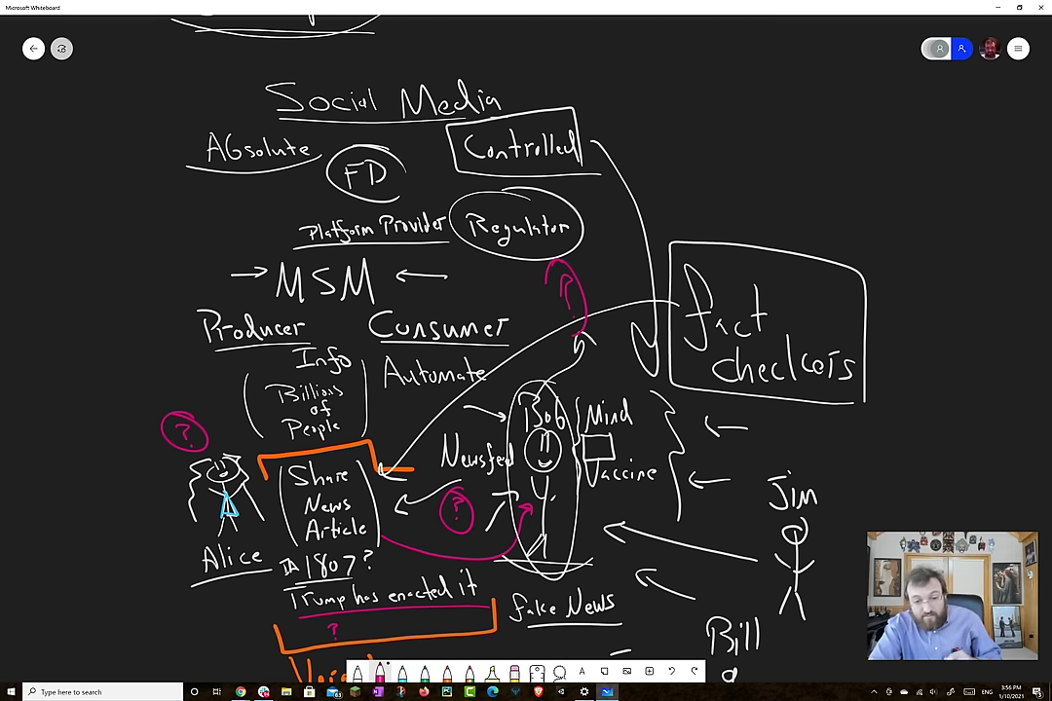
left_click_drag(435, 236, 592, 230)
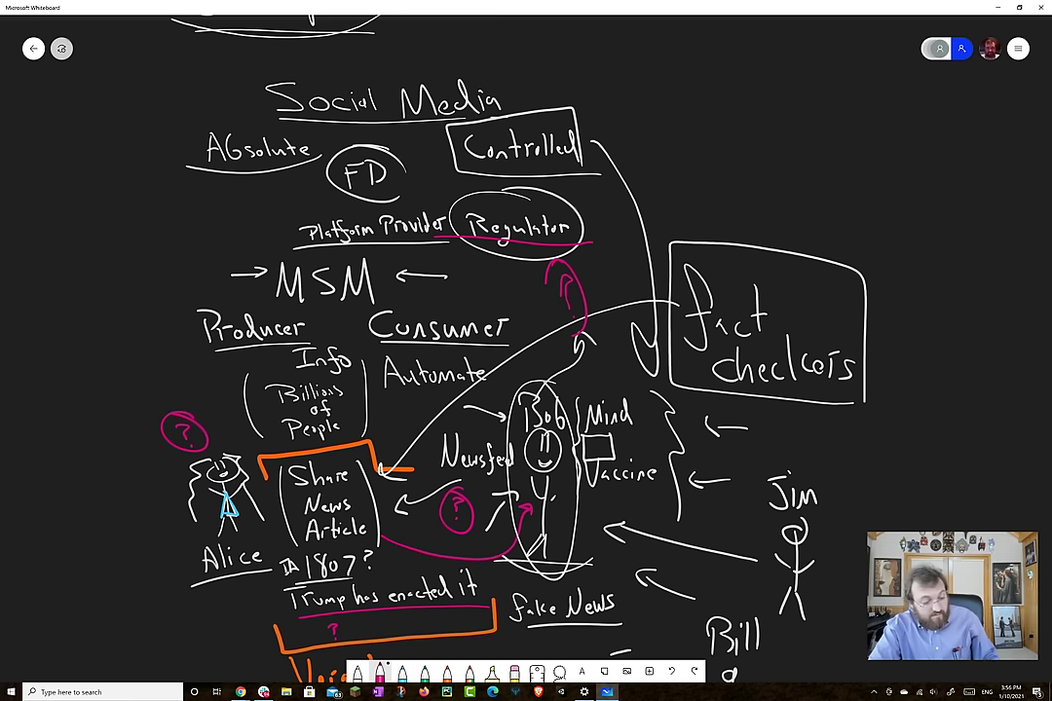
Draw a line from fact checkers around to Alice and strike through Alice's figure.
mouse_move(672, 278)
left_mouse_down()
mouse_move(271, 249)
mouse_move(117, 429)
mouse_move(151, 453)
left_mouse_up()
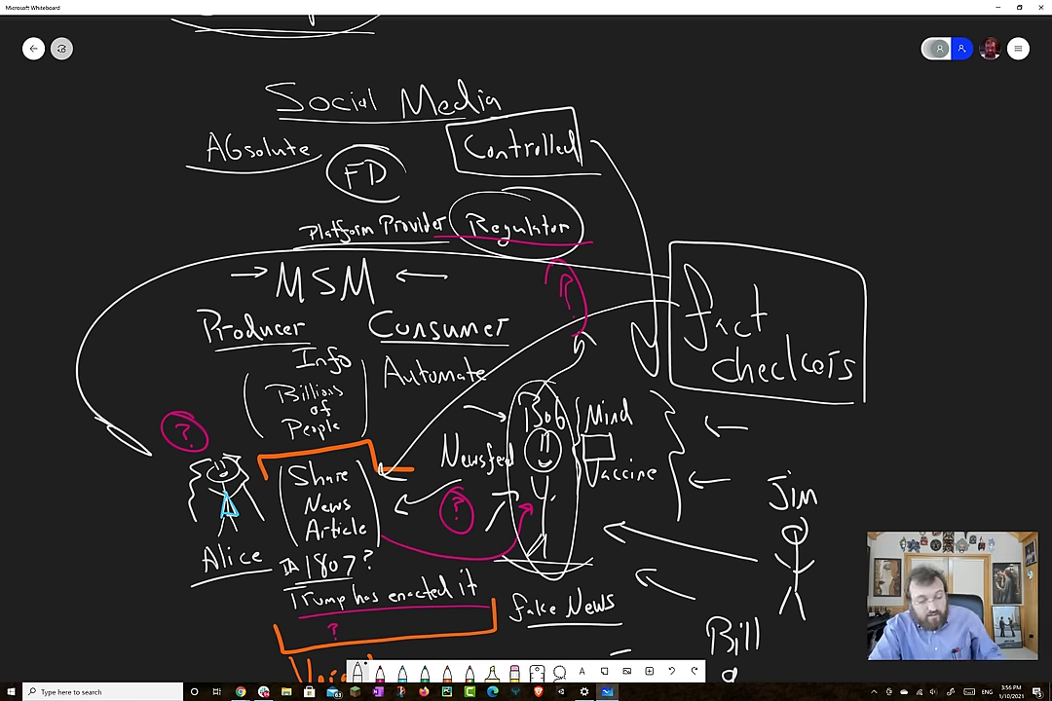
left_click_drag(179, 378, 195, 487)
left_click_drag(130, 356, 202, 467)
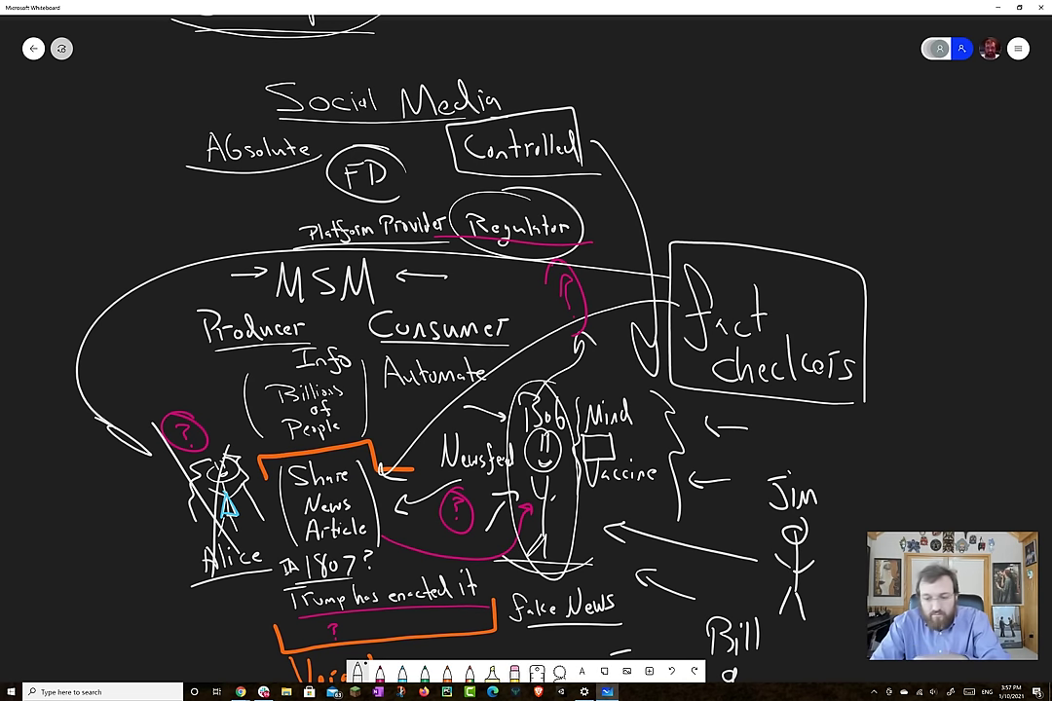
Cross out the fact checkers box with a large X.
left_click_drag(584, 390, 482, 266)
left_click_drag(596, 106, 740, 297)
left_click_drag(726, 112, 604, 265)
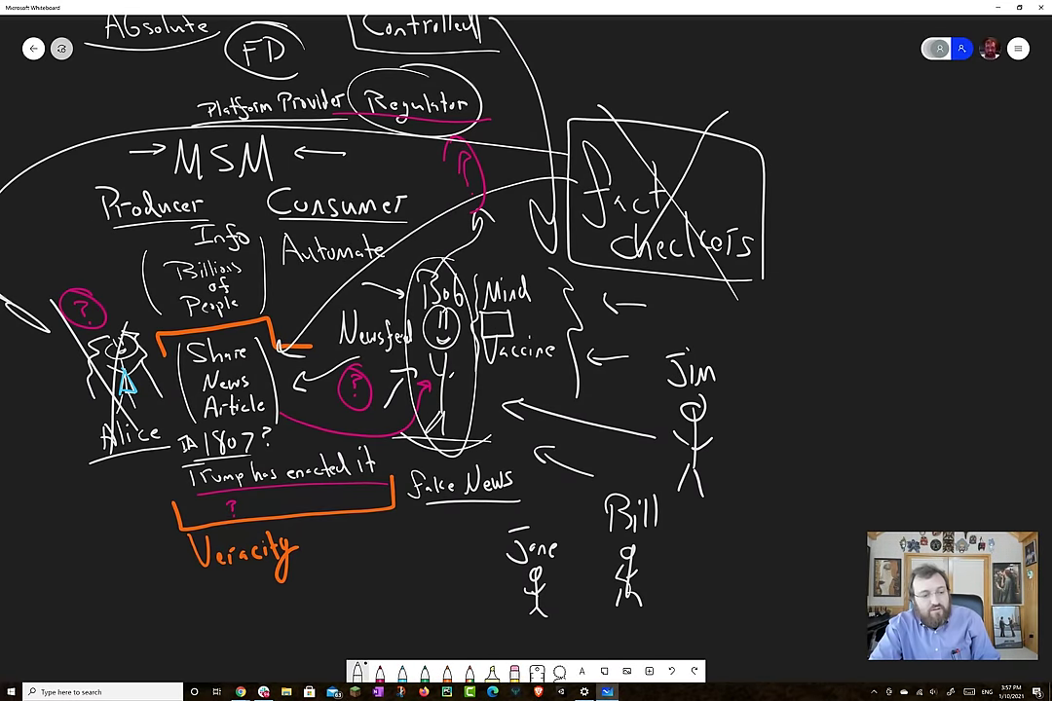
mouse_move(439, 390)
left_mouse_down()
mouse_move(521, 283)
mouse_move(526, 292)
left_mouse_up()
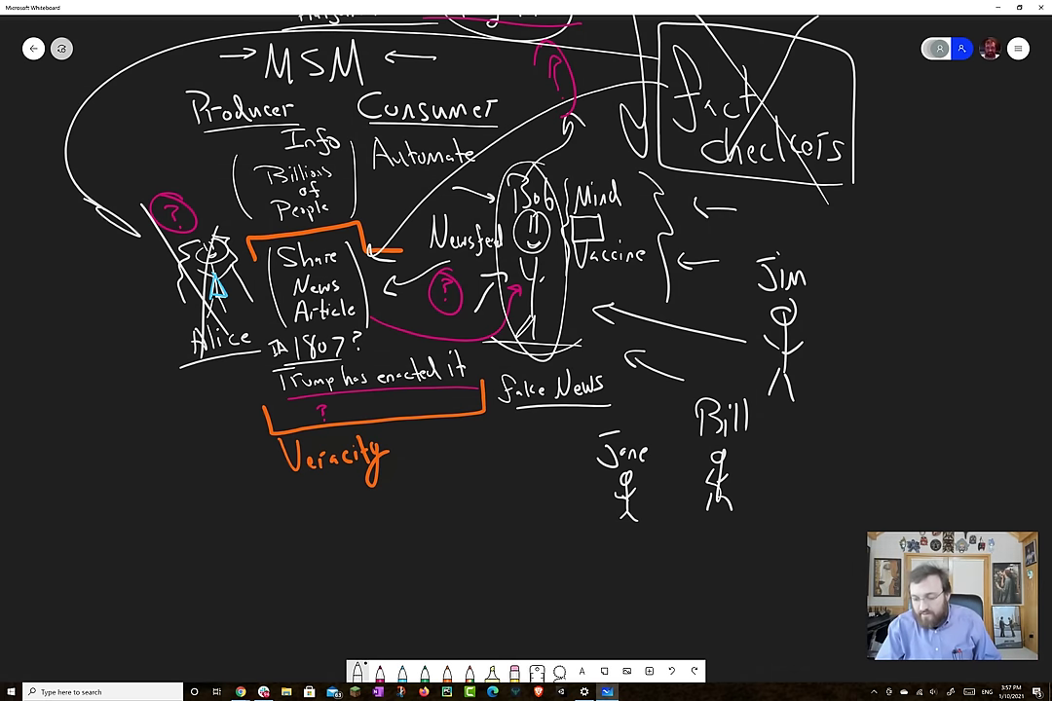
Write 'Sourced and Verified' in the free space below Veracity.
left_click_drag(438, 389, 477, 311)
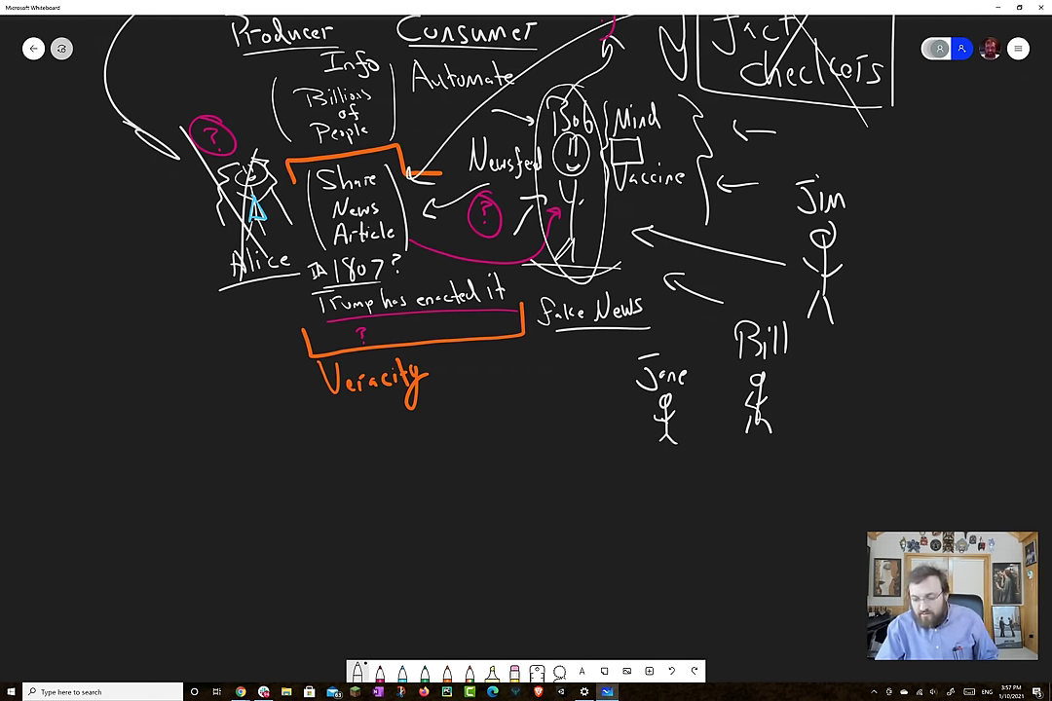
mouse_move(171, 439)
left_mouse_down()
mouse_move(149, 446)
mouse_move(152, 465)
mouse_move(242, 458)
mouse_move(255, 434)
mouse_move(292, 448)
mouse_move(311, 433)
left_mouse_up()
left_click_drag(201, 473, 222, 475)
mouse_move(226, 487)
left_mouse_down()
mouse_move(238, 495)
mouse_move(252, 479)
mouse_move(263, 498)
left_mouse_up()
mouse_move(272, 481)
left_mouse_down()
mouse_move(274, 497)
mouse_move(286, 495)
left_mouse_up()
left_click_drag(296, 481, 301, 495)
Write 'Anonymous' to its right and underline both headings.
mouse_move(387, 475)
left_mouse_down()
mouse_move(417, 476)
mouse_move(413, 456)
left_mouse_up()
mouse_move(421, 475)
left_mouse_down()
mouse_move(438, 477)
mouse_move(445, 455)
left_mouse_up()
mouse_move(454, 475)
left_mouse_down()
mouse_move(472, 487)
mouse_move(515, 475)
mouse_move(521, 451)
left_mouse_up()
left_click_drag(529, 446, 542, 458)
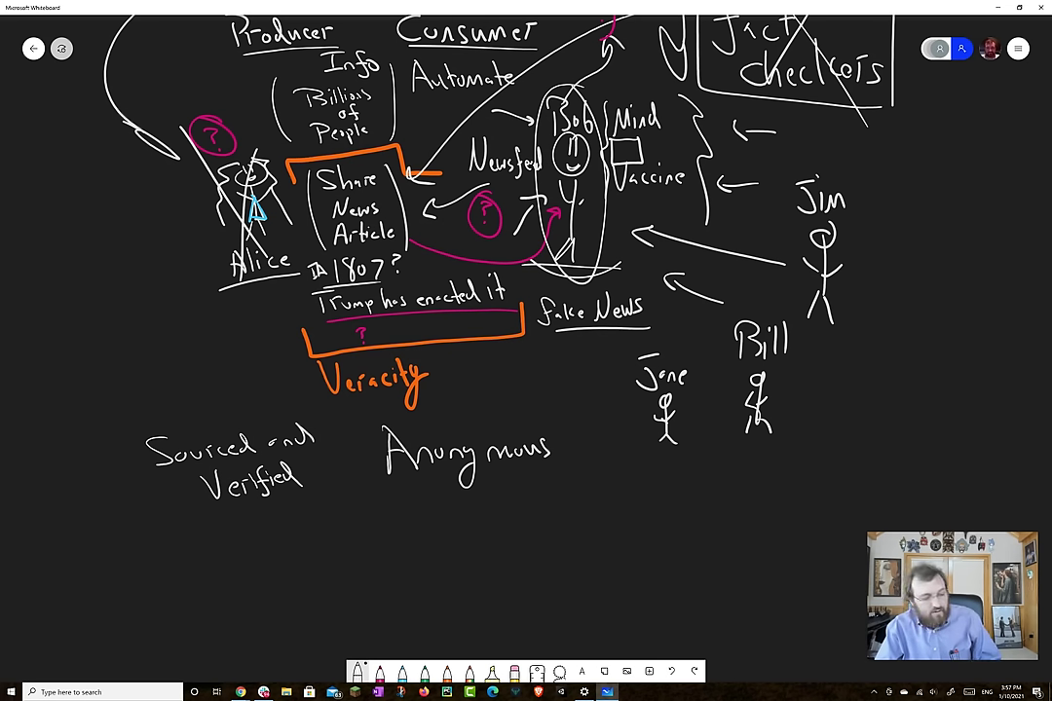
left_click_drag(147, 517, 312, 501)
left_click_drag(407, 495, 565, 494)
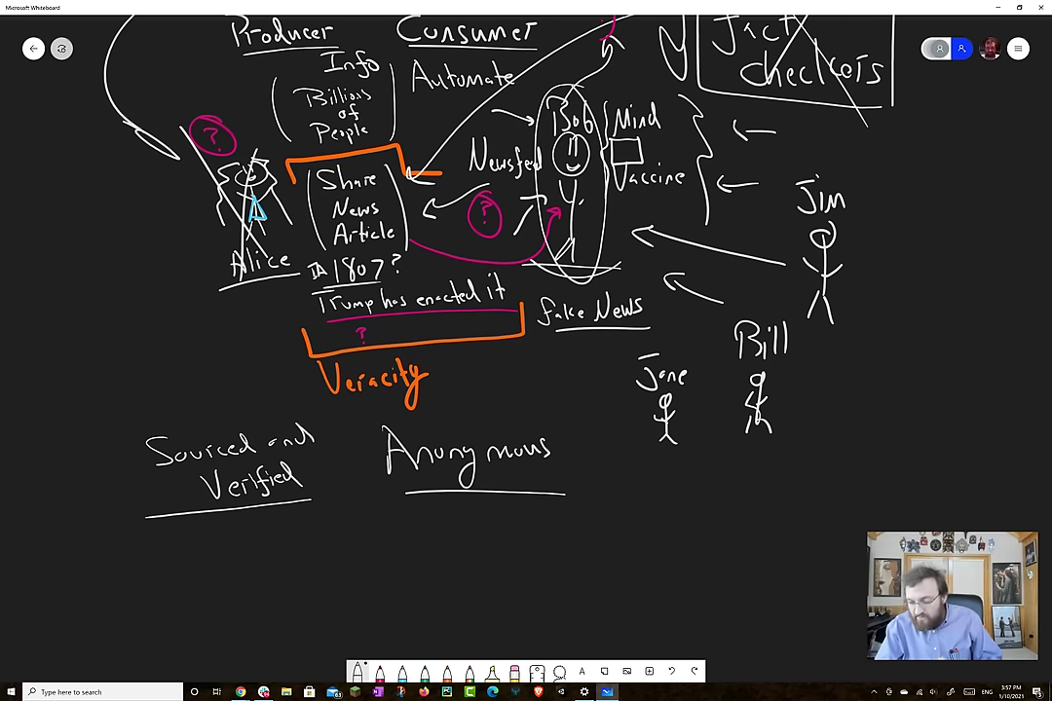
Write 'Weights' with 'Reputation' beneath it.
mouse_move(134, 533)
left_mouse_down()
mouse_move(171, 534)
mouse_move(206, 567)
left_mouse_up()
left_click_drag(224, 526, 235, 551)
left_click_drag(242, 526, 249, 551)
scroll(526, 292, "down", 2)
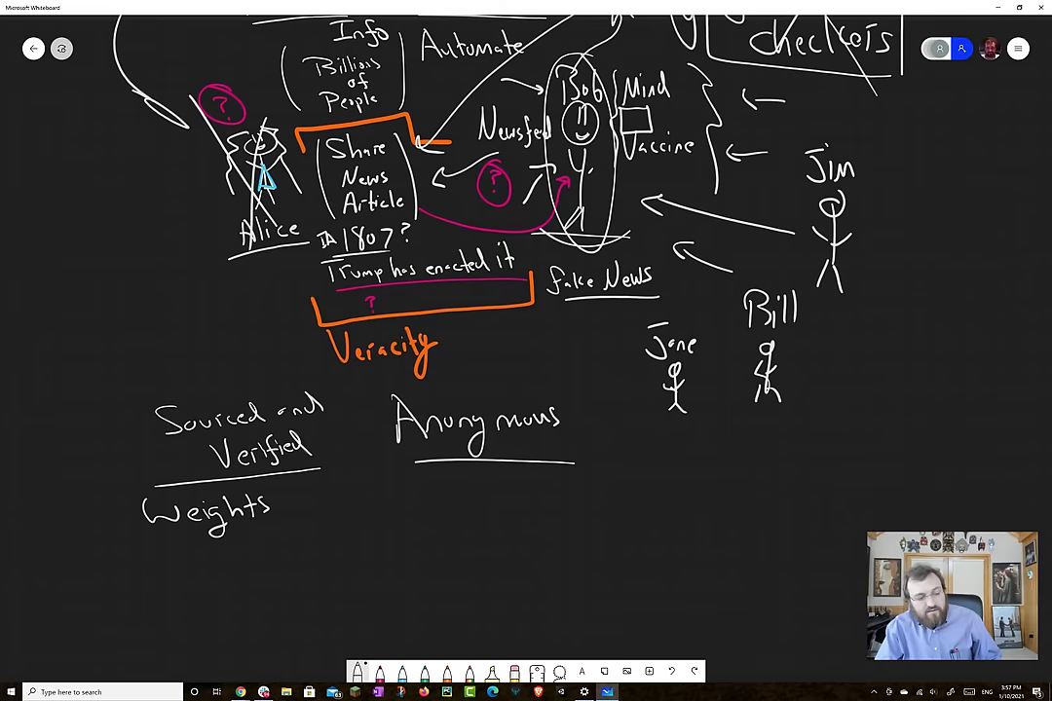
mouse_move(151, 532)
left_mouse_down()
mouse_move(149, 571)
mouse_move(187, 570)
left_mouse_up()
mouse_move(198, 550)
left_mouse_down()
mouse_move(222, 578)
mouse_move(243, 558)
left_mouse_up()
mouse_move(249, 534)
left_mouse_down()
mouse_move(251, 560)
mouse_move(256, 543)
left_mouse_up()
left_click_drag(267, 548, 277, 555)
left_click_drag(282, 542, 308, 547)
Add Money and Work, number the list with circled 1–3, and underline the Alice label.
mouse_move(179, 586)
left_mouse_down()
mouse_move(204, 608)
mouse_move(214, 592)
left_mouse_up()
left_click_drag(226, 589, 263, 616)
left_click_drag(526, 389, 509, 311)
mouse_move(153, 555)
left_mouse_down()
mouse_move(158, 575)
mouse_move(183, 559)
mouse_move(237, 580)
left_mouse_up()
mouse_move(90, 458)
left_mouse_down()
mouse_move(91, 492)
mouse_move(95, 452)
left_mouse_up()
mouse_move(82, 515)
left_mouse_down()
mouse_move(107, 535)
mouse_move(94, 508)
left_mouse_up()
mouse_move(86, 558)
left_mouse_down()
mouse_move(87, 582)
mouse_move(93, 547)
left_mouse_up()
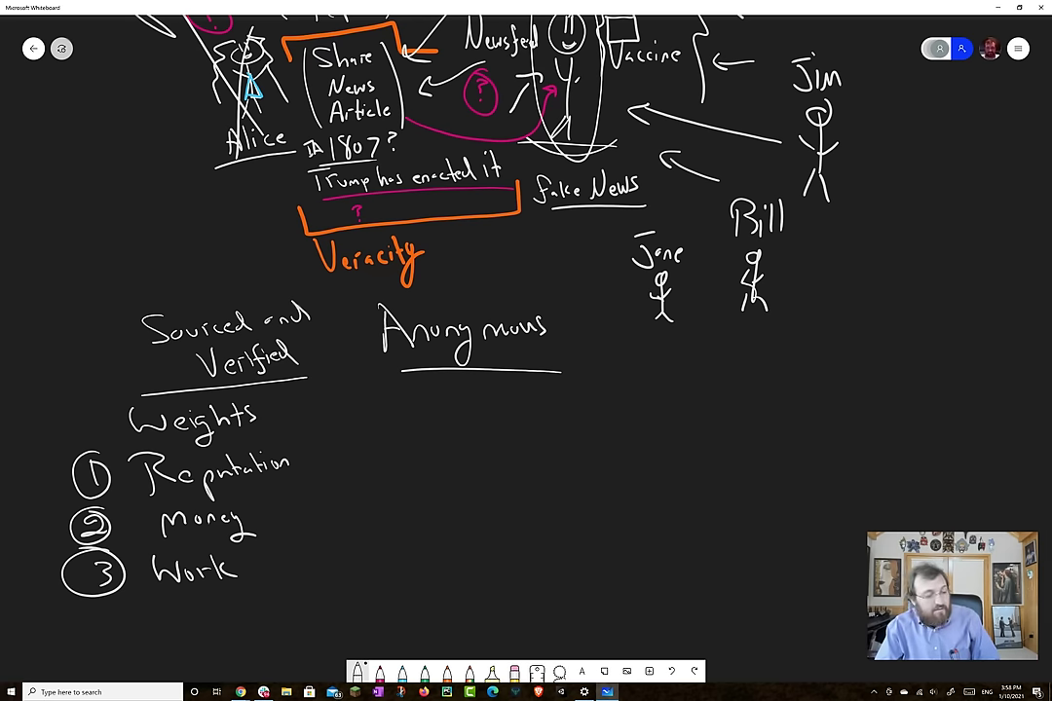
scroll(526, 292, "up", 4)
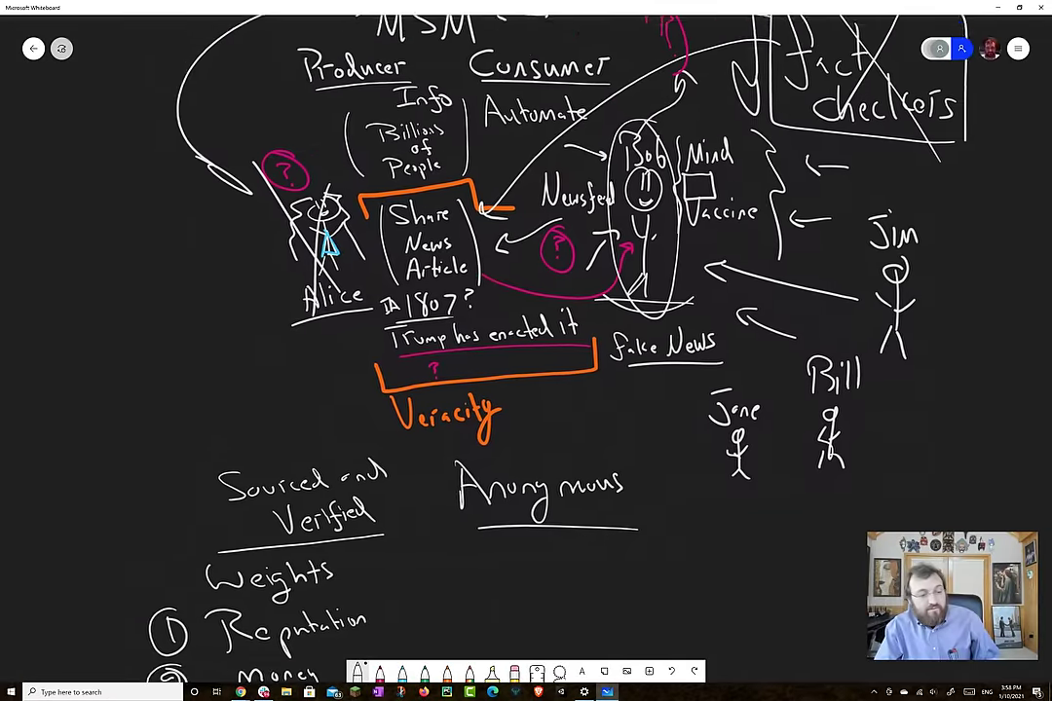
left_click_drag(208, 343, 380, 330)
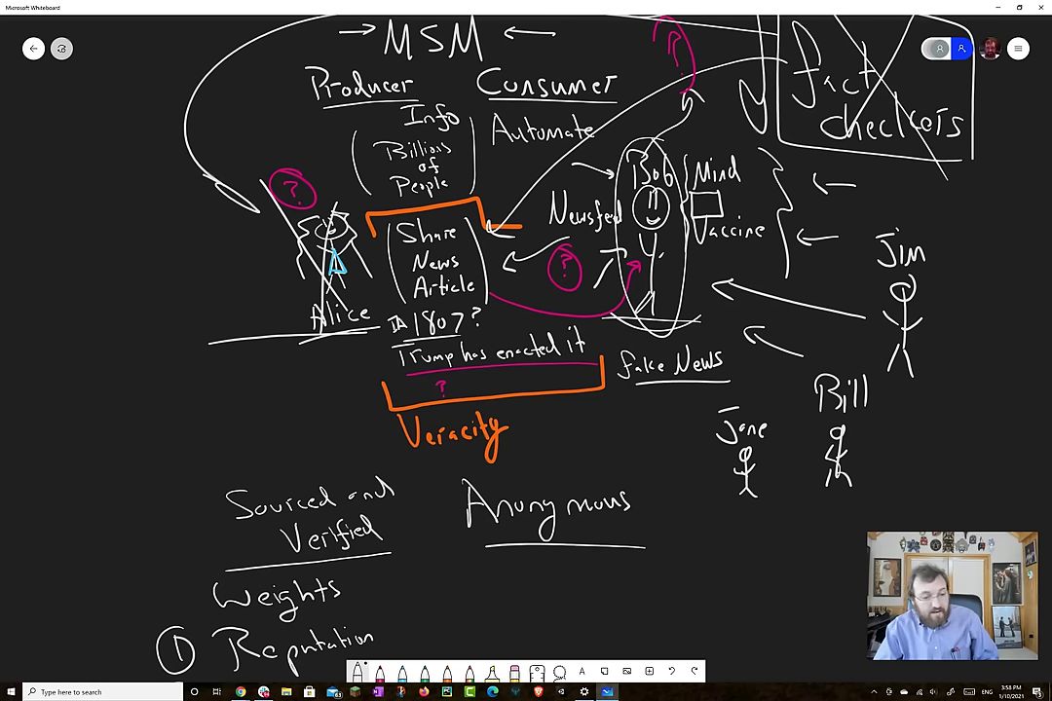
Write 'did' at the left of the diagram.
mouse_move(222, 402)
left_mouse_down()
mouse_move(201, 429)
mouse_move(243, 433)
left_mouse_up()
mouse_move(265, 402)
left_mouse_down()
mouse_move(255, 430)
mouse_move(277, 434)
mouse_move(282, 454)
mouse_move(163, 371)
mouse_move(312, 450)
left_mouse_up()
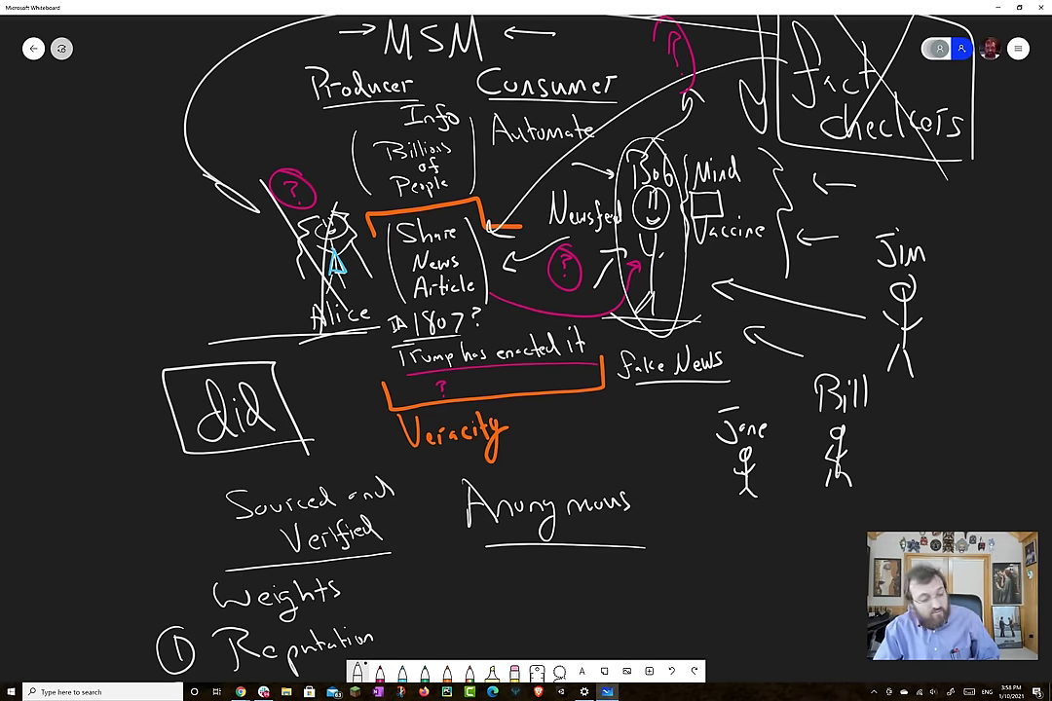
left_click_drag(585, 389, 711, 370)
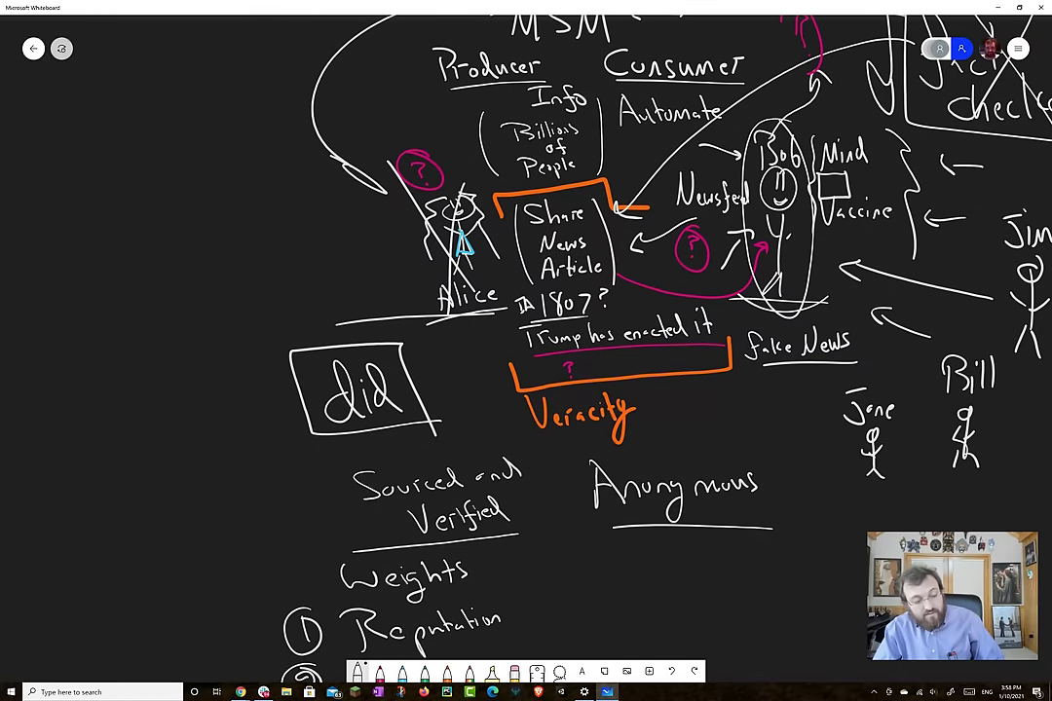
Write 'Blue Check Mark' left of the boxed did and circle it.
mouse_move(117, 421)
left_mouse_down()
mouse_move(110, 458)
mouse_move(122, 456)
left_mouse_up()
left_click_drag(158, 409, 164, 443)
mouse_move(171, 428)
left_mouse_down()
mouse_move(222, 441)
mouse_move(164, 486)
mouse_move(213, 483)
left_mouse_up()
left_click_drag(234, 465, 237, 485)
left_click_drag(249, 437, 248, 469)
left_click_drag(263, 444, 265, 467)
mouse_move(171, 542)
left_mouse_down()
mouse_move(218, 526)
mouse_move(232, 504)
left_mouse_up()
mouse_move(238, 483)
left_mouse_down()
mouse_move(237, 519)
mouse_move(255, 516)
left_mouse_up()
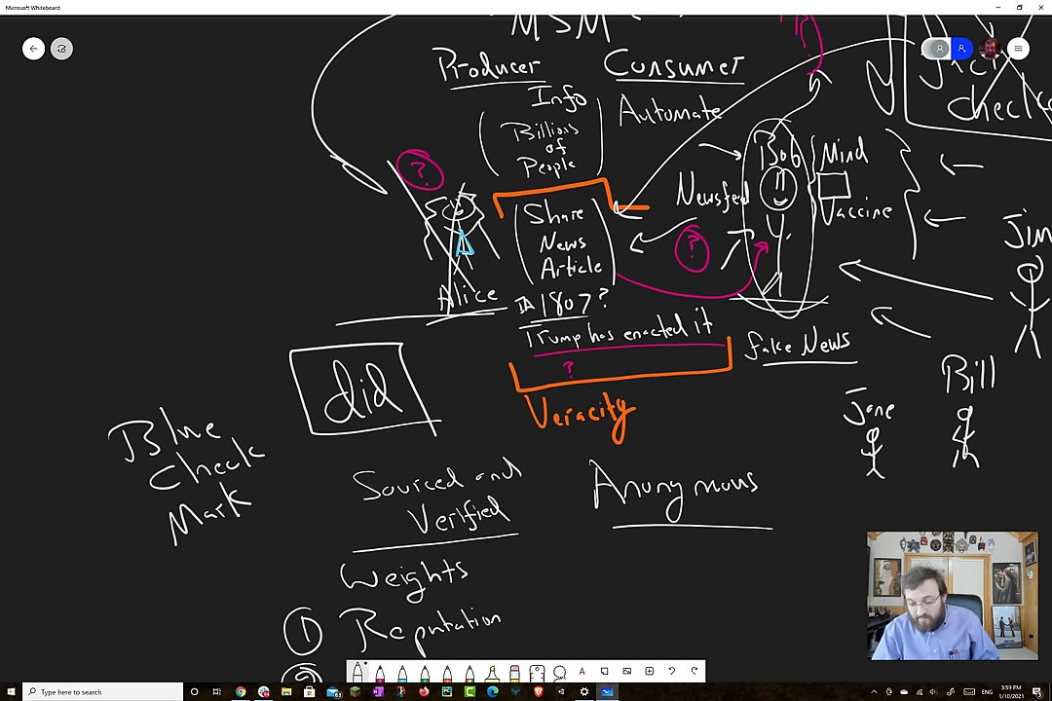
mouse_move(243, 395)
left_mouse_down()
mouse_move(210, 358)
mouse_move(60, 458)
mouse_move(54, 321)
left_mouse_up()
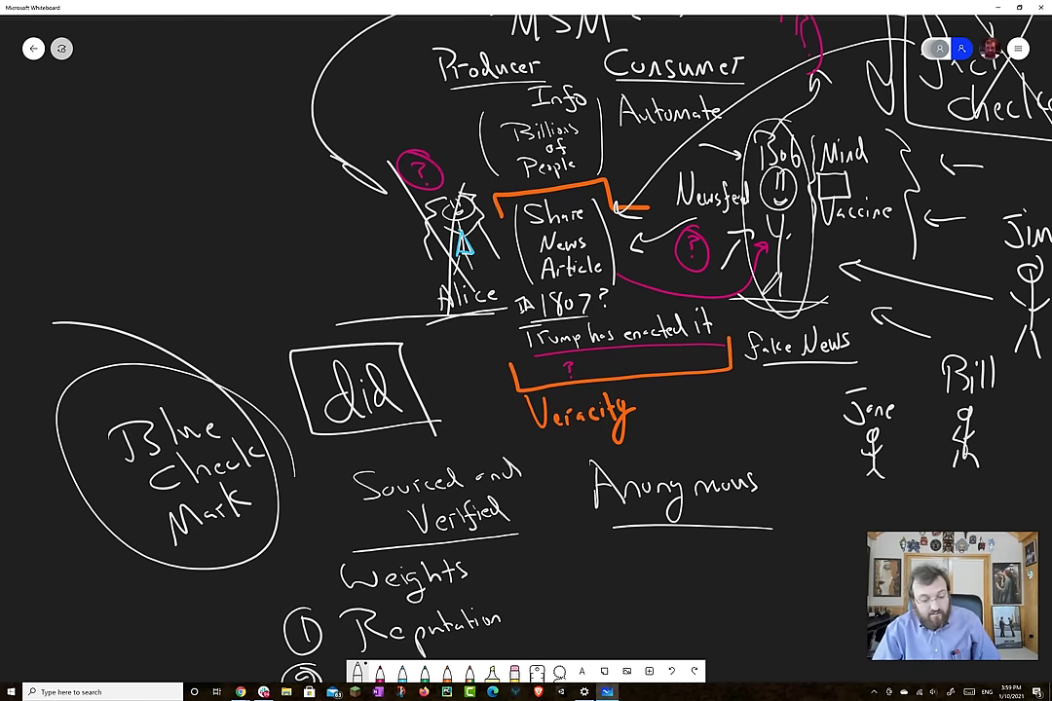
Extend the underlines beneath Sourced and Verified.
left_click_drag(355, 549, 526, 533)
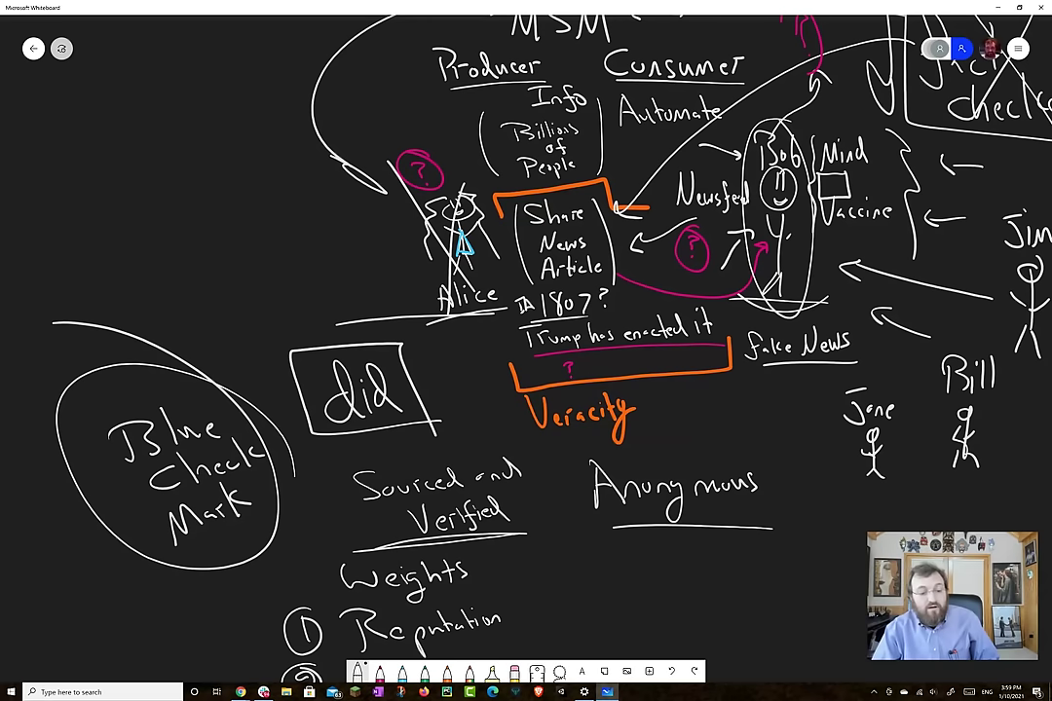
left_click_drag(332, 507, 399, 499)
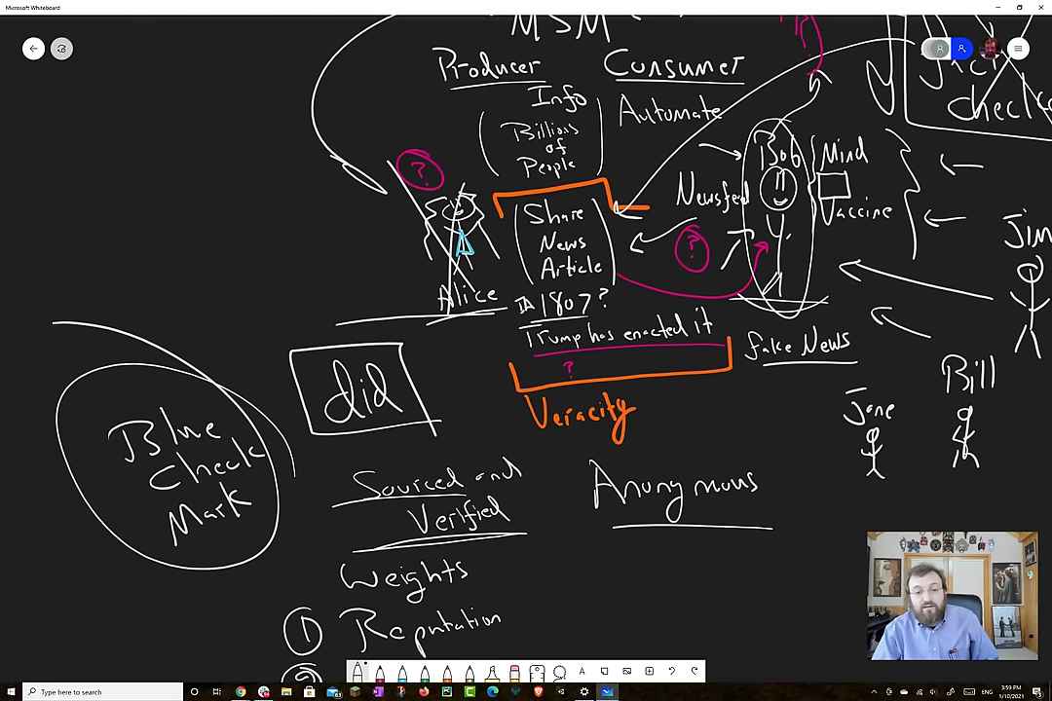
left_click_drag(618, 336, 429, 226)
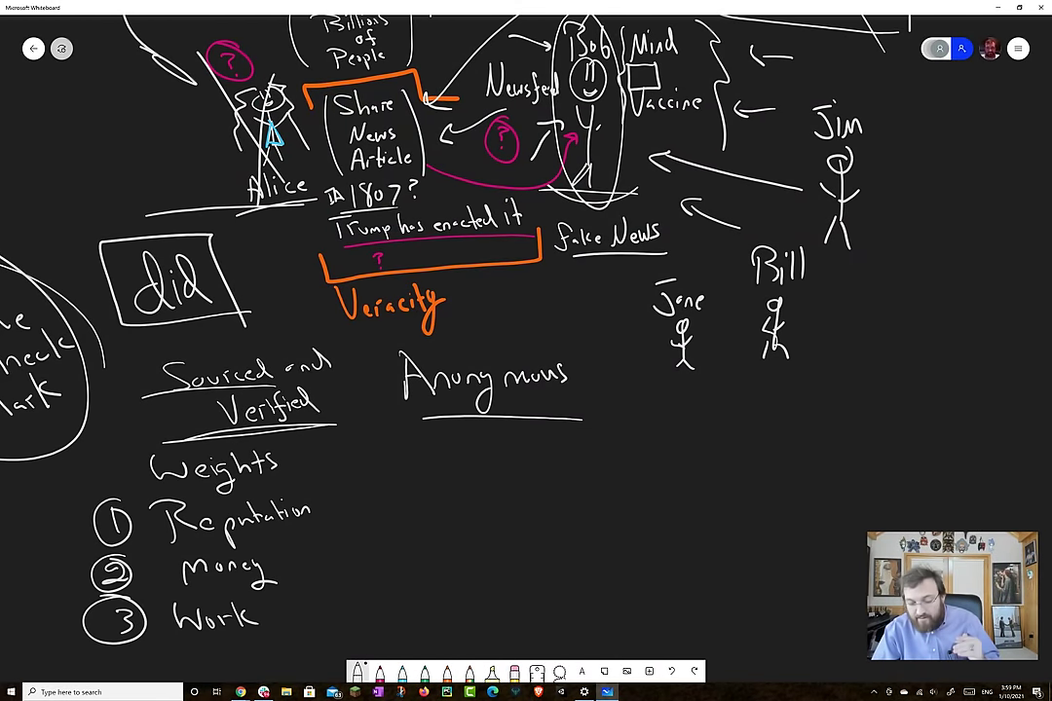
Draw a magenta box under Anonymous and fill it with five white squiggle text lines.
left_click(380, 671)
mouse_move(608, 473)
left_mouse_down()
mouse_move(551, 472)
mouse_move(460, 496)
mouse_move(476, 638)
mouse_move(609, 565)
mouse_move(606, 469)
left_mouse_up()
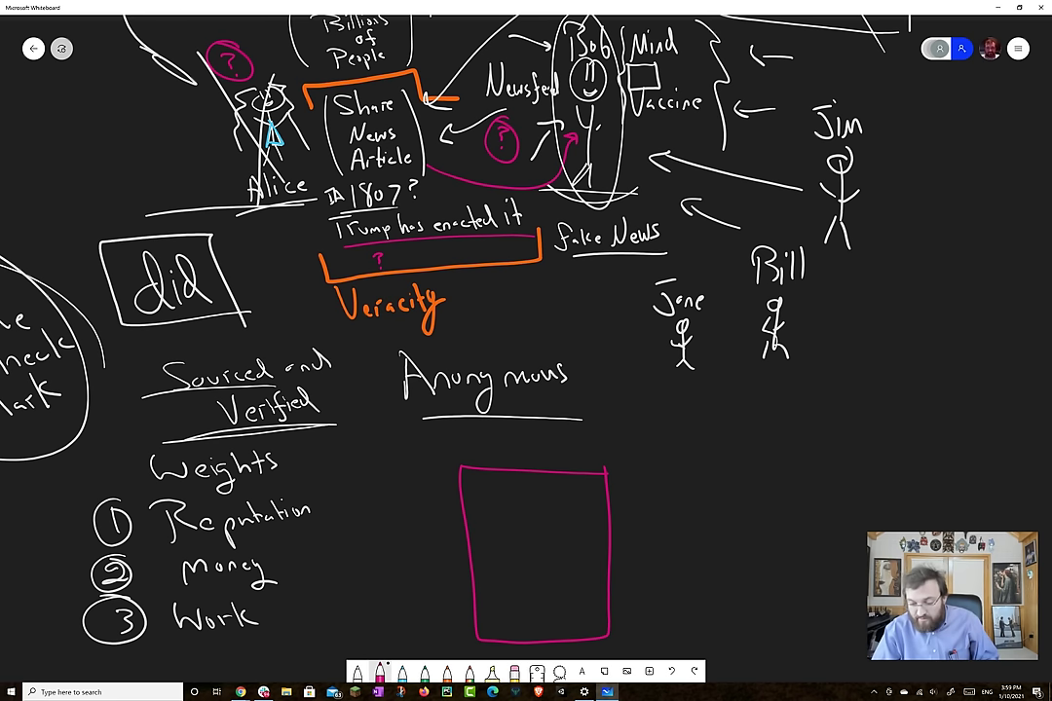
left_click(357, 671)
left_click_drag(493, 495, 584, 496)
mouse_move(527, 534)
left_mouse_down()
mouse_move(583, 530)
mouse_move(527, 532)
left_mouse_up()
left_click_drag(515, 561, 582, 558)
left_click_drag(507, 584, 578, 581)
left_click_drag(514, 613, 575, 611)
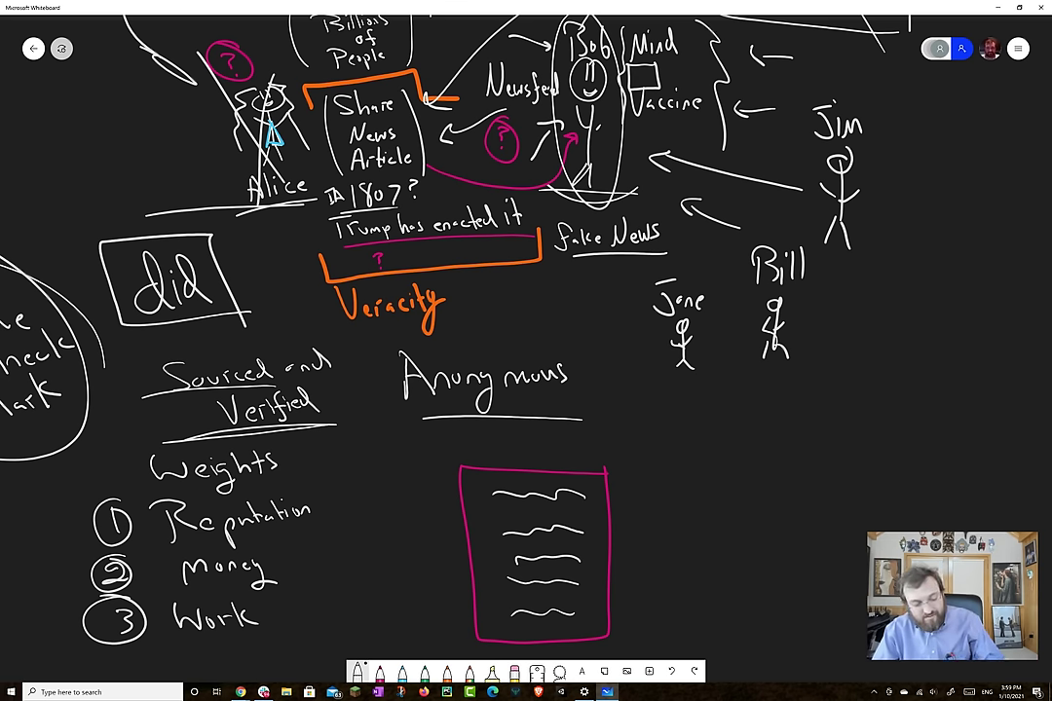
Write 'Unverified' above the magenta box.
mouse_move(465, 435)
left_mouse_down()
mouse_move(491, 456)
mouse_move(503, 441)
left_mouse_up()
mouse_move(507, 448)
left_mouse_down()
mouse_move(558, 454)
mouse_move(581, 429)
left_mouse_up()
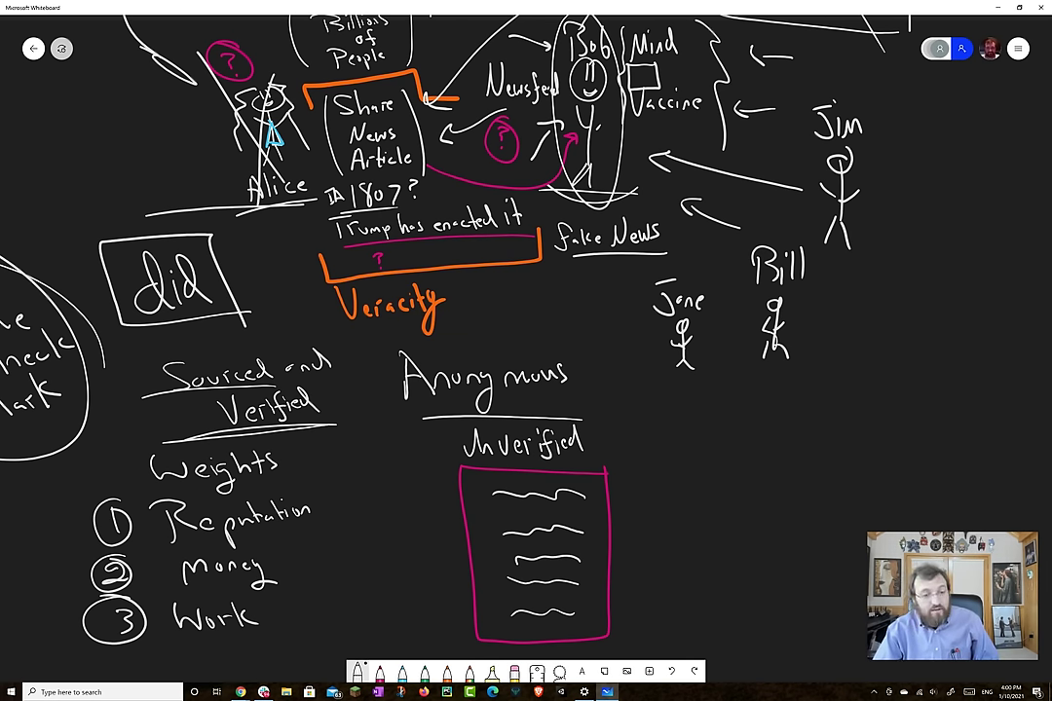
left_click_drag(623, 390, 495, 236)
left_click_drag(390, 390, 588, 272)
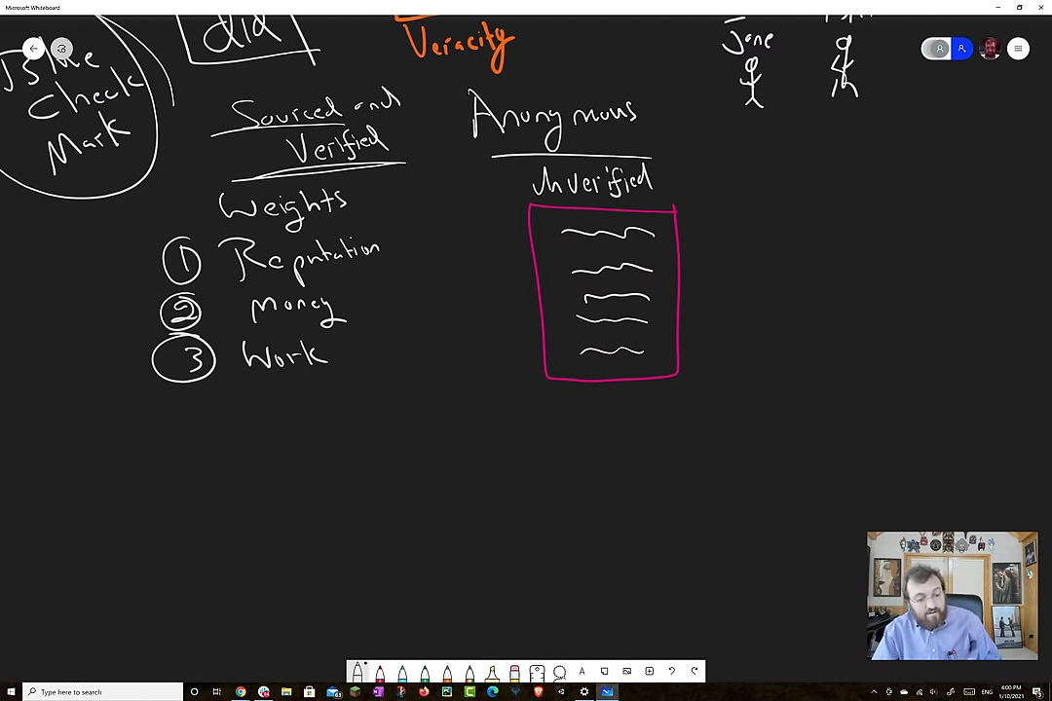
Write 'Alice' below Work and 'Shared Unverified' beneath it.
mouse_move(313, 451)
left_mouse_down()
mouse_move(325, 396)
mouse_move(338, 448)
left_mouse_up()
mouse_move(317, 429)
left_mouse_down()
mouse_move(334, 426)
mouse_move(349, 444)
left_mouse_up()
mouse_move(359, 415)
left_mouse_down()
mouse_move(360, 445)
mouse_move(378, 444)
left_mouse_up()
left_click_drag(388, 429, 397, 441)
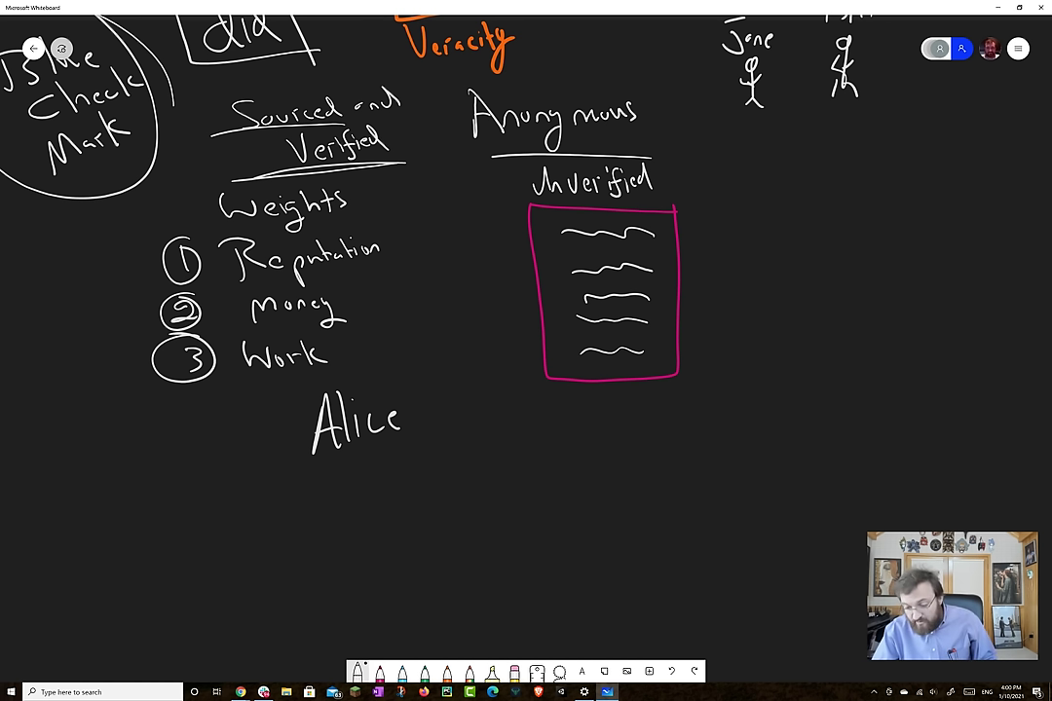
left_click_drag(373, 461, 356, 484)
mouse_move(380, 456)
left_mouse_down()
mouse_move(393, 482)
mouse_move(427, 470)
mouse_move(454, 481)
mouse_move(489, 450)
mouse_move(504, 472)
mouse_move(517, 456)
mouse_move(531, 470)
left_mouse_up()
mouse_move(536, 456)
left_mouse_down()
mouse_move(547, 477)
mouse_move(573, 470)
left_mouse_up()
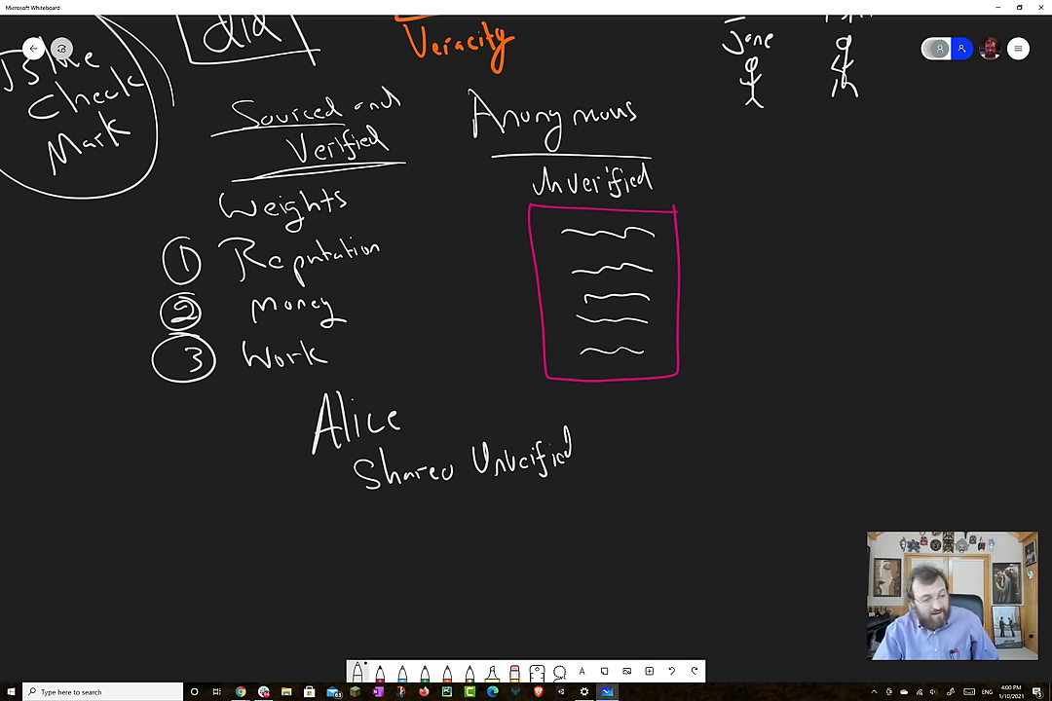
Write 'Share Vouch' below Shared Unverified.
left_click_drag(389, 351, 599, 377)
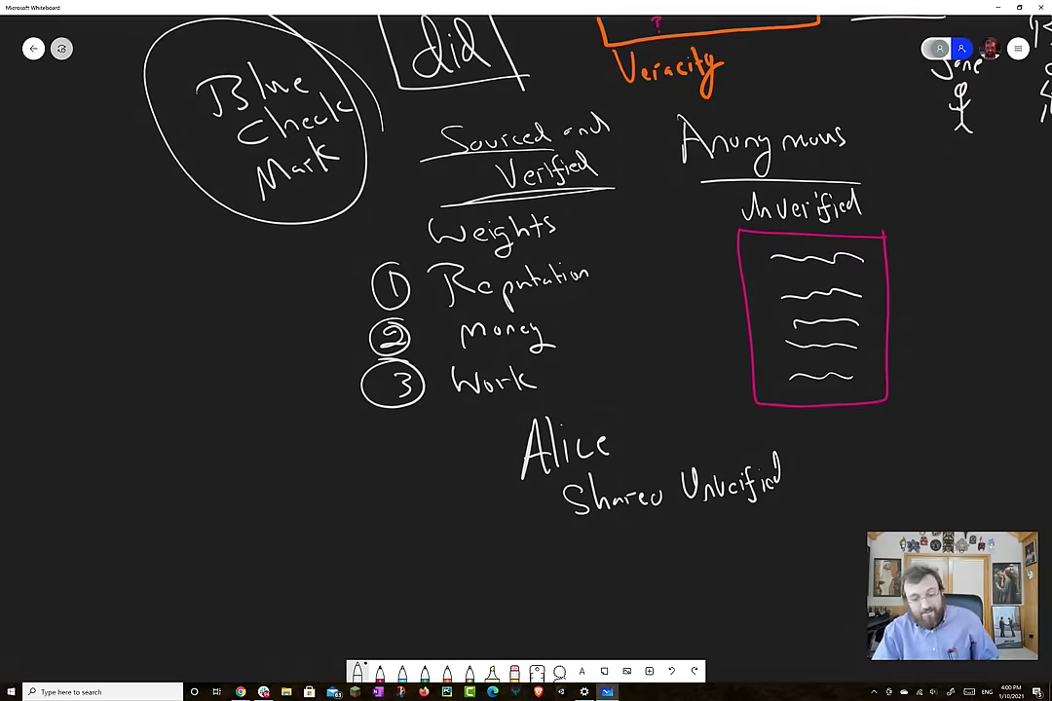
mouse_move(593, 533)
left_mouse_down()
mouse_move(565, 586)
mouse_move(668, 565)
left_mouse_up()
mouse_move(712, 518)
left_mouse_down()
mouse_move(744, 520)
mouse_move(753, 545)
left_mouse_up()
left_click_drag(767, 543, 783, 565)
left_click_drag(796, 516, 813, 562)
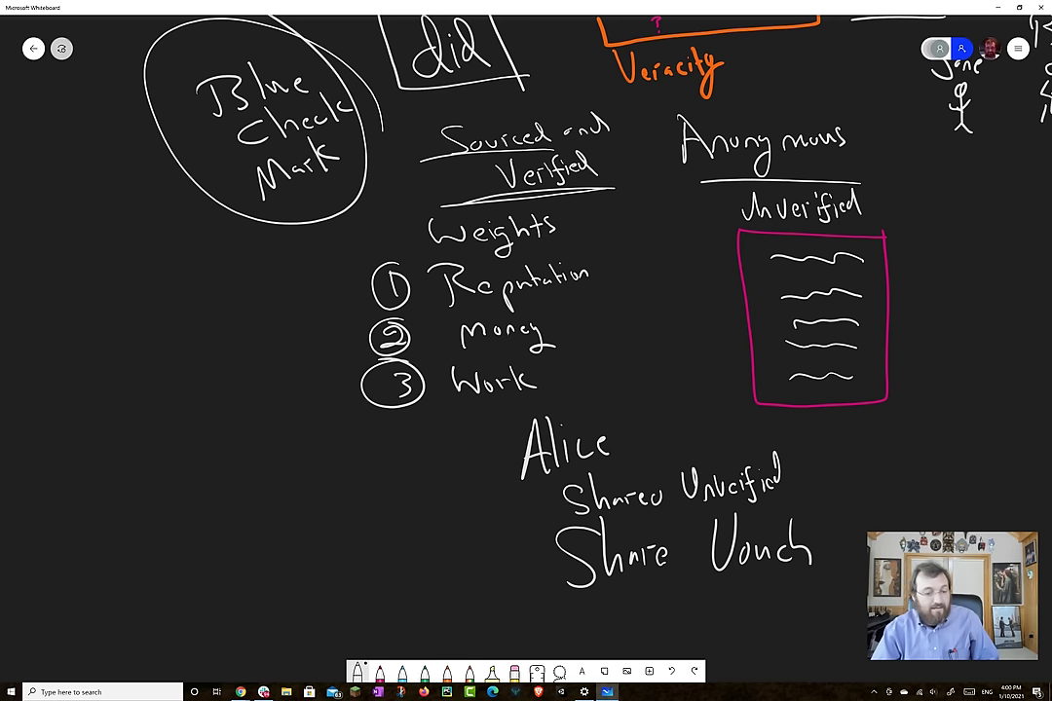
Underline Reputation and draw a curved arrow from Share Vouch back to it.
left_click_drag(355, 313, 617, 304)
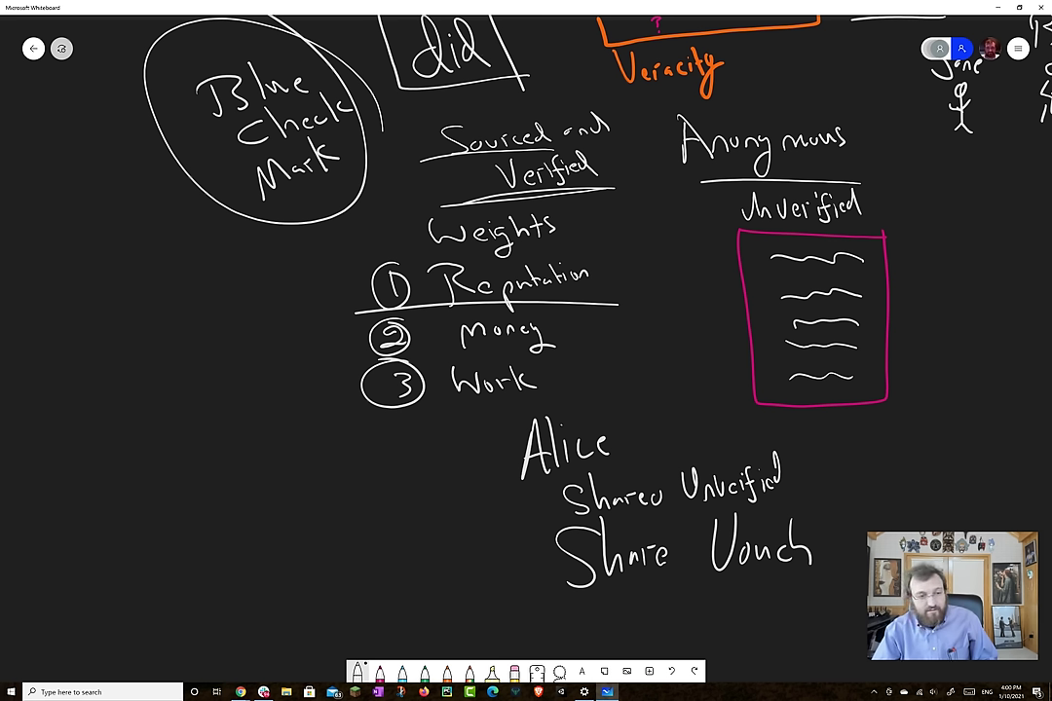
mouse_move(546, 553)
left_mouse_down()
mouse_move(324, 431)
mouse_move(356, 290)
left_mouse_up()
left_click_drag(528, 552, 532, 579)
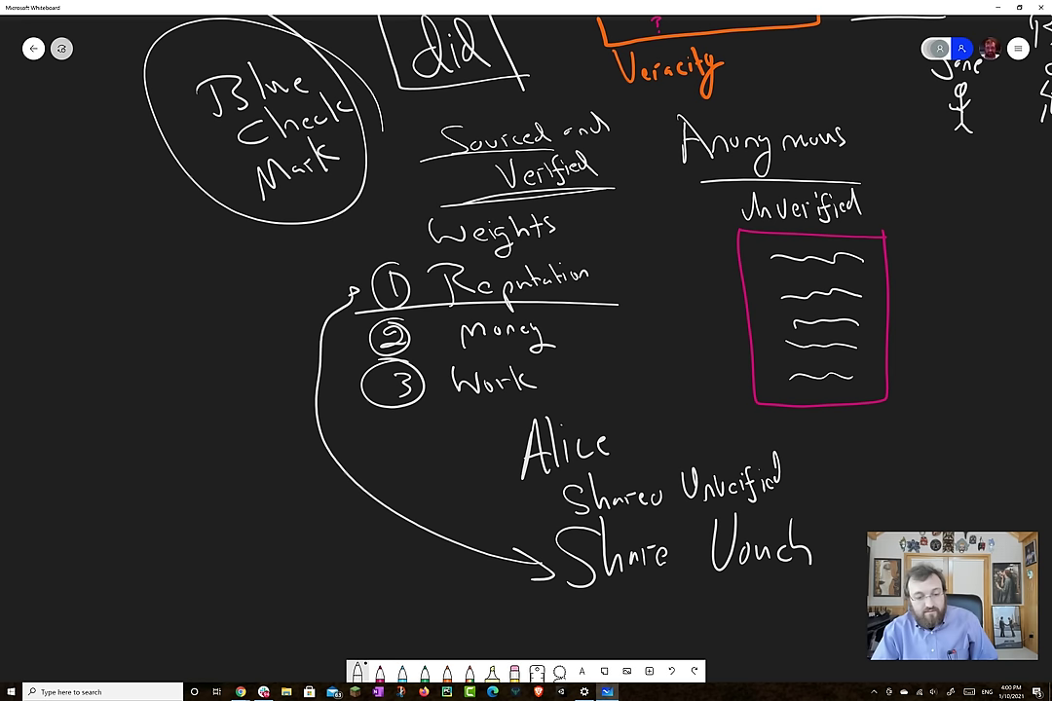
Rule lines under Money and Work and write 'VDf' beside Work.
left_click_drag(337, 362, 615, 358)
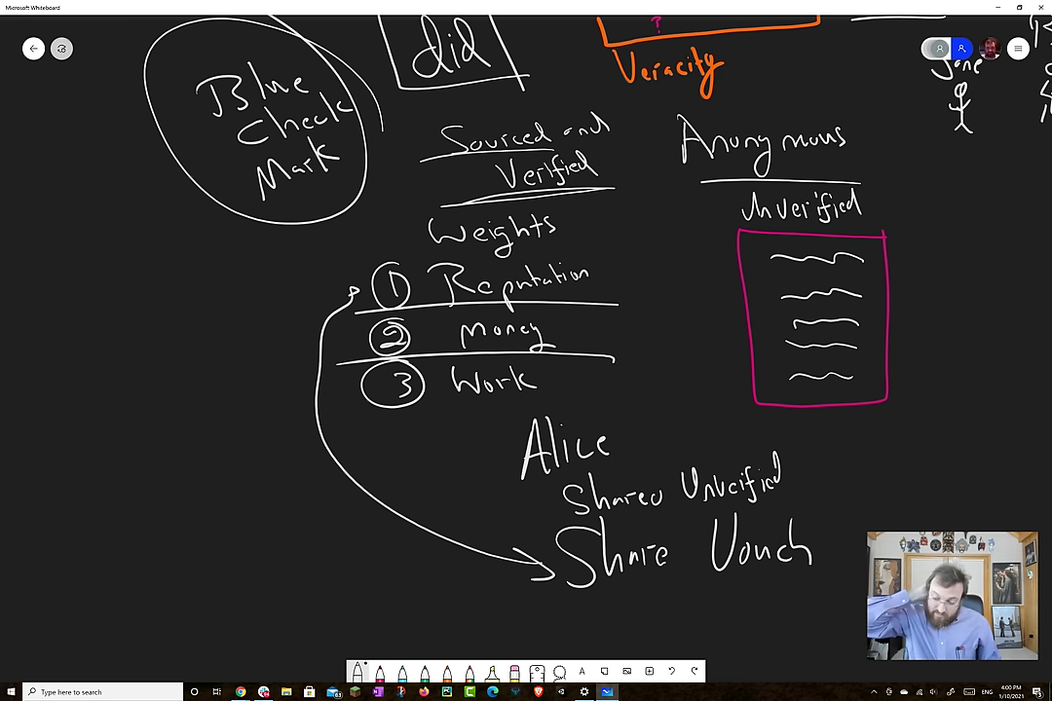
left_click_drag(555, 402, 295, 426)
mouse_move(573, 367)
left_mouse_down()
mouse_move(591, 365)
mouse_move(600, 395)
mouse_move(632, 382)
left_mouse_up()
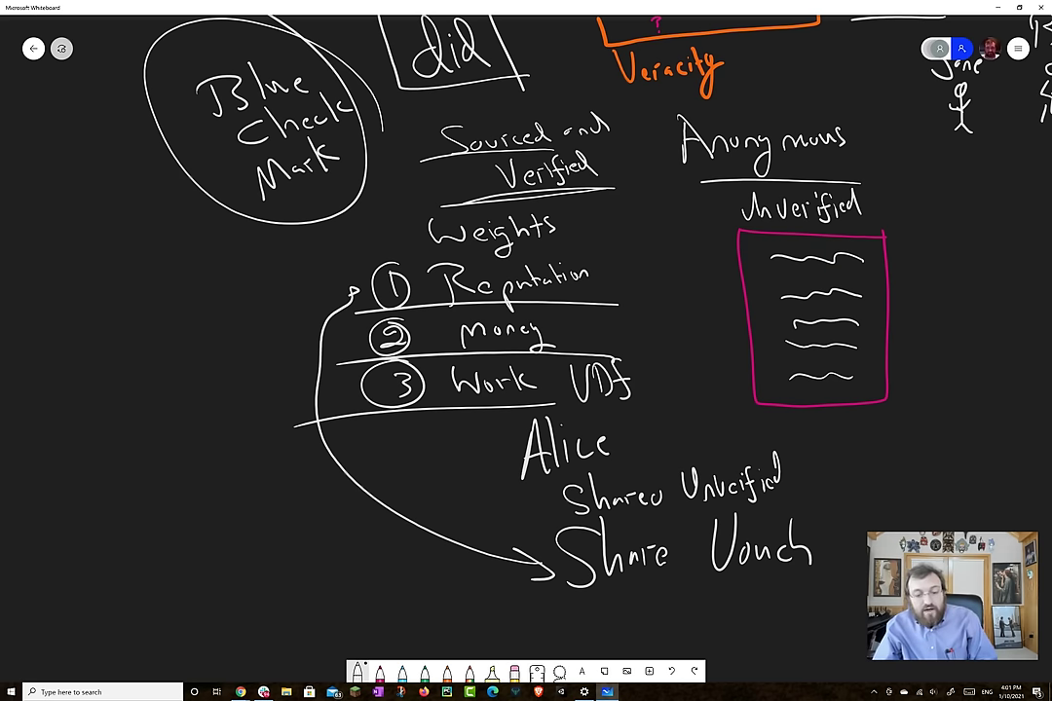
left_click_drag(660, 405, 332, 425)
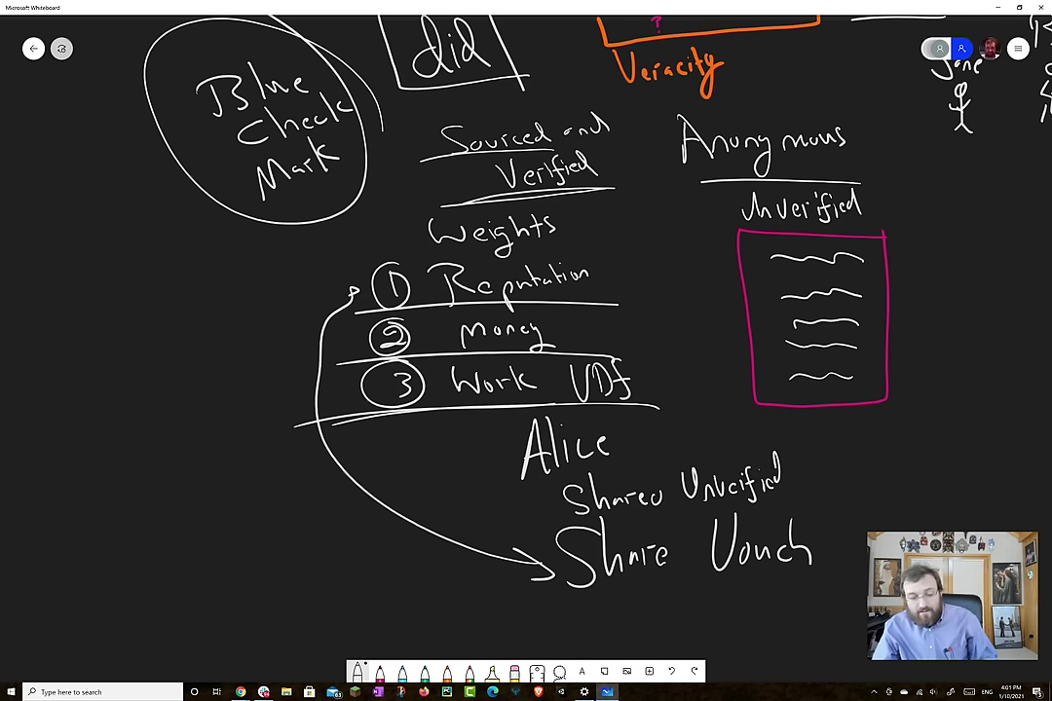
Handwrite 'Share With Story' and 'Metadata' below Share Vouch.
left_click_drag(526, 350, 226, 277)
mouse_move(310, 531)
left_mouse_down()
mouse_move(283, 563)
mouse_move(337, 561)
left_mouse_up()
mouse_move(353, 545)
left_mouse_down()
mouse_move(387, 556)
mouse_move(417, 531)
left_mouse_up()
mouse_move(422, 537)
left_mouse_down()
mouse_move(425, 557)
mouse_move(484, 557)
left_mouse_up()
mouse_move(506, 516)
left_mouse_down()
mouse_move(508, 555)
mouse_move(518, 529)
mouse_move(534, 538)
left_mouse_up()
left_click_drag(535, 541, 546, 528)
mouse_move(548, 523)
left_mouse_down()
mouse_move(560, 531)
mouse_move(554, 553)
left_mouse_up()
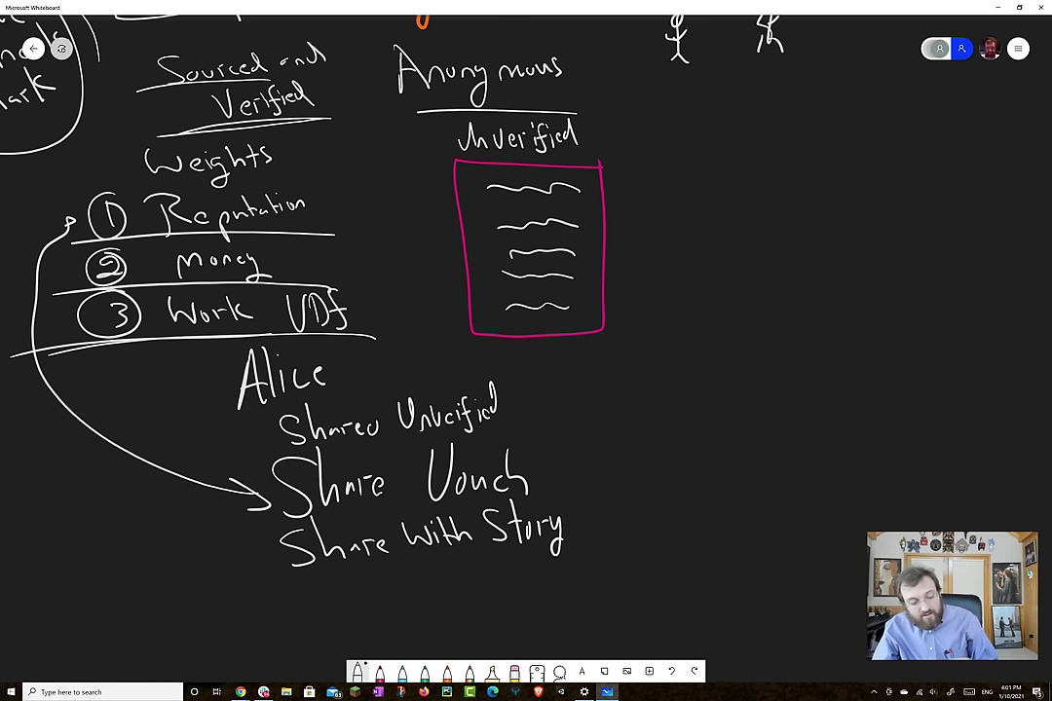
mouse_move(353, 617)
left_mouse_down()
mouse_move(368, 596)
mouse_move(386, 610)
mouse_move(402, 596)
left_mouse_up()
mouse_move(407, 571)
left_mouse_down()
mouse_move(410, 600)
mouse_move(456, 565)
mouse_move(475, 585)
left_mouse_up()
mouse_move(482, 563)
left_mouse_down()
mouse_move(484, 584)
mouse_move(506, 583)
left_mouse_up()
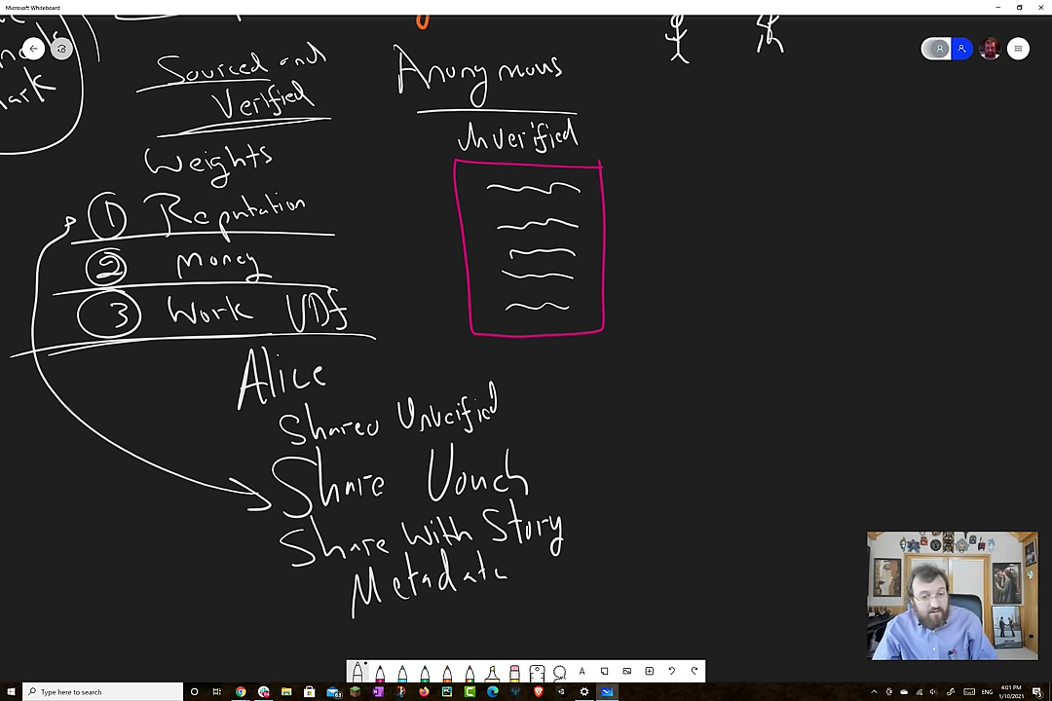
Write 'Share Requests' on a new line below Metadata.
scroll(390, 341, "down", 5)
mouse_move(330, 454)
left_mouse_down()
mouse_move(340, 454)
mouse_move(311, 492)
left_mouse_up()
left_click_drag(349, 437, 369, 487)
mouse_move(385, 468)
left_mouse_down()
mouse_move(387, 487)
mouse_move(409, 469)
mouse_move(434, 475)
left_mouse_up()
left_click_drag(464, 435, 468, 487)
mouse_move(468, 436)
left_mouse_down()
mouse_move(487, 487)
mouse_move(507, 473)
mouse_move(524, 492)
mouse_move(542, 458)
left_mouse_up()
left_click_drag(544, 466, 576, 471)
left_click_drag(569, 452, 580, 451)
left_click_drag(588, 450, 578, 472)
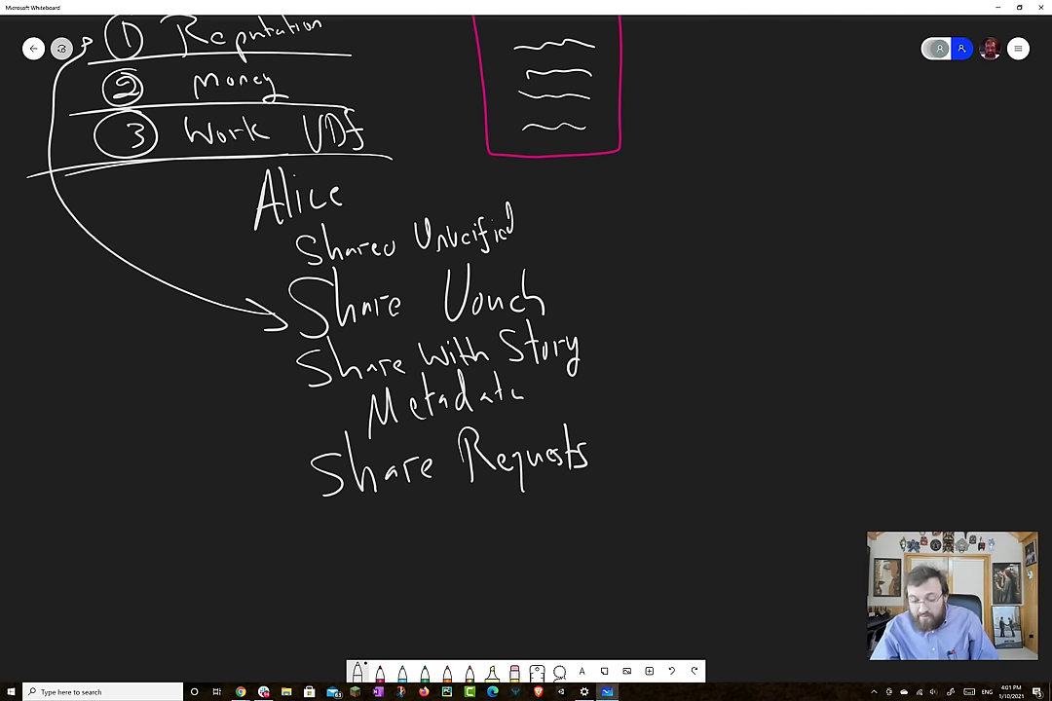
Draw a circled magenta question mark below Share Requests.
left_click(379, 671)
mouse_move(381, 489)
left_mouse_down()
mouse_move(389, 514)
mouse_move(377, 482)
left_mouse_up()
left_click(391, 527)
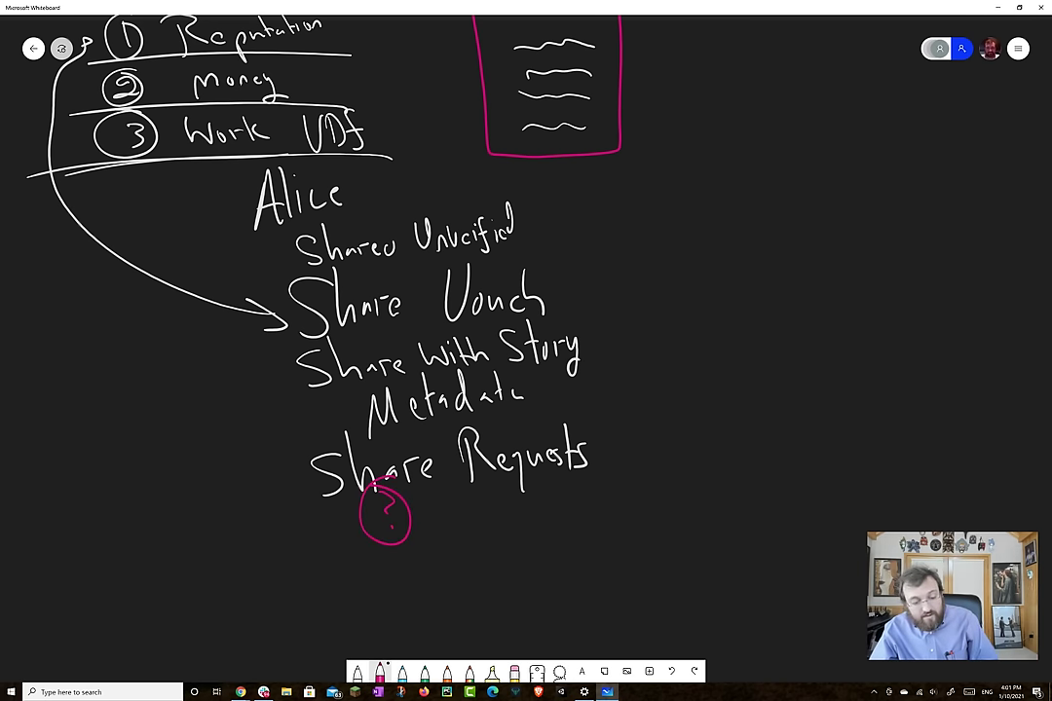
In white ink, write and underline 'CrowdSource', then circle it with Share Requests.
left_click(357, 672)
mouse_move(441, 512)
left_mouse_down()
mouse_move(443, 535)
mouse_move(478, 514)
left_mouse_up()
mouse_move(490, 514)
left_mouse_down()
mouse_move(514, 509)
mouse_move(541, 532)
mouse_move(638, 506)
left_mouse_up()
left_click_drag(329, 568, 668, 533)
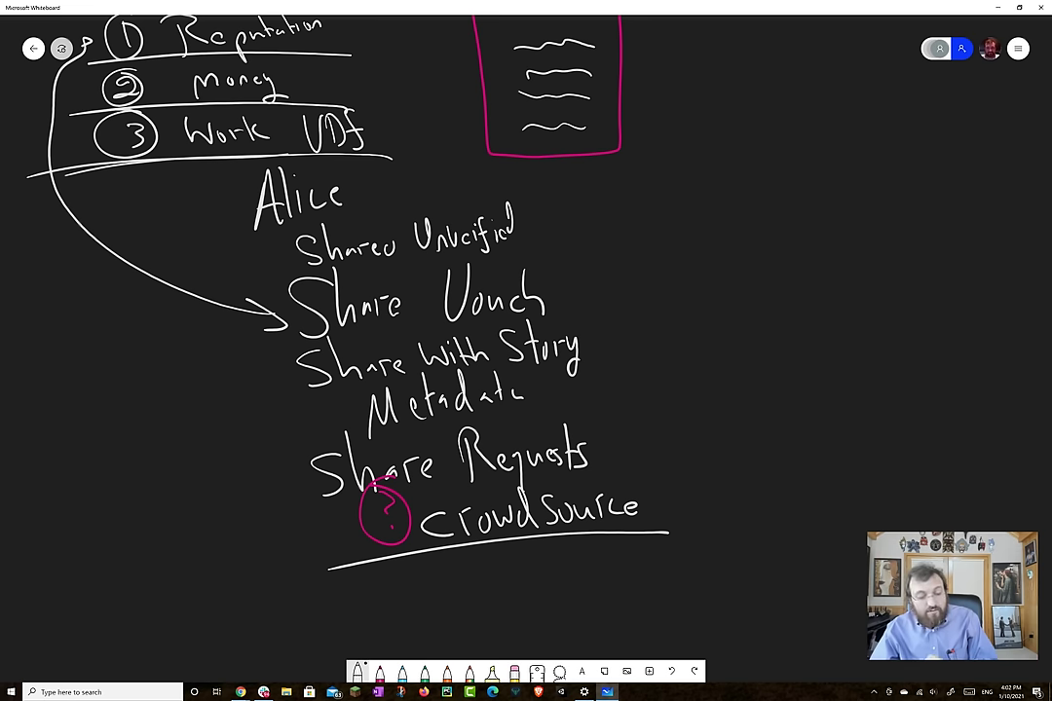
mouse_move(584, 429)
left_mouse_down()
mouse_move(682, 531)
mouse_move(604, 428)
mouse_move(322, 560)
mouse_move(694, 531)
left_mouse_up()
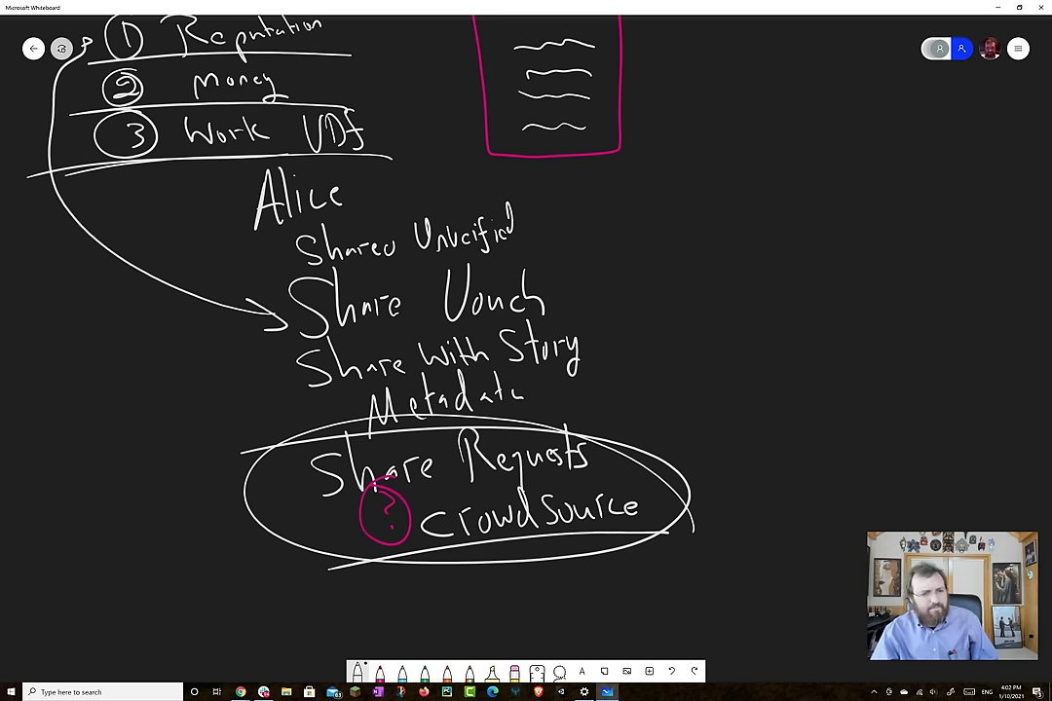
Draw vertical lines on both sides of the sharing list and add dots below it.
left_click_drag(656, 168, 693, 590)
left_click_drag(178, 192, 242, 577)
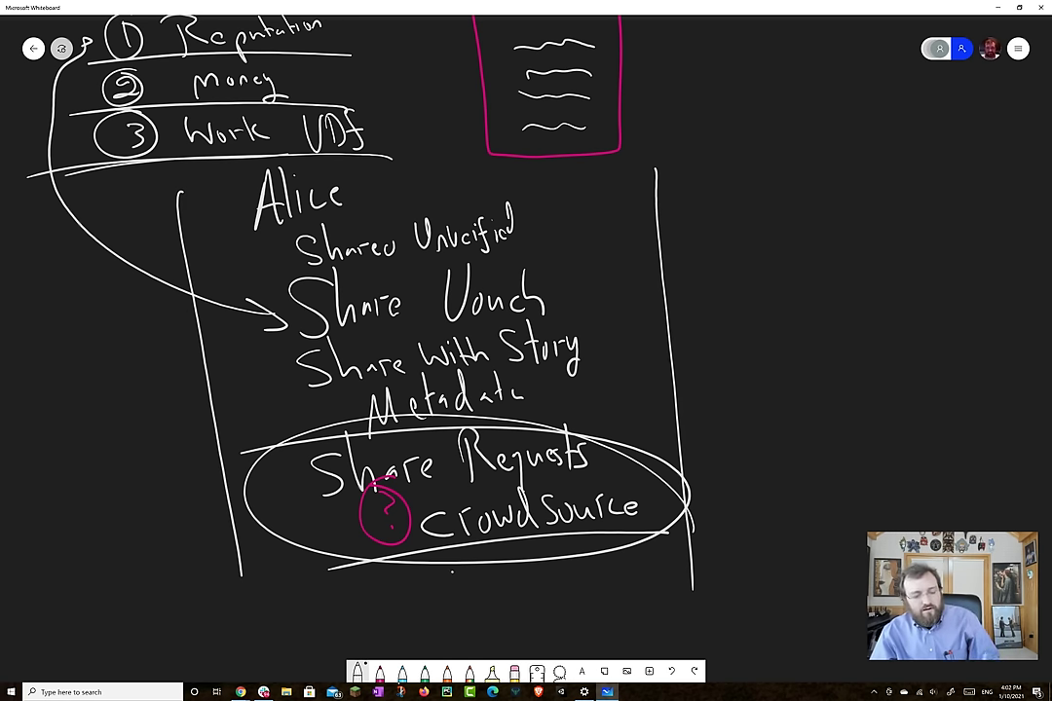
left_click(450, 589)
left_click_drag(447, 597, 450, 605)
Circle the 'Anonymous / Unverified' and 'Sourced and Verified' headings.
left_click_drag(779, 389, 745, 314)
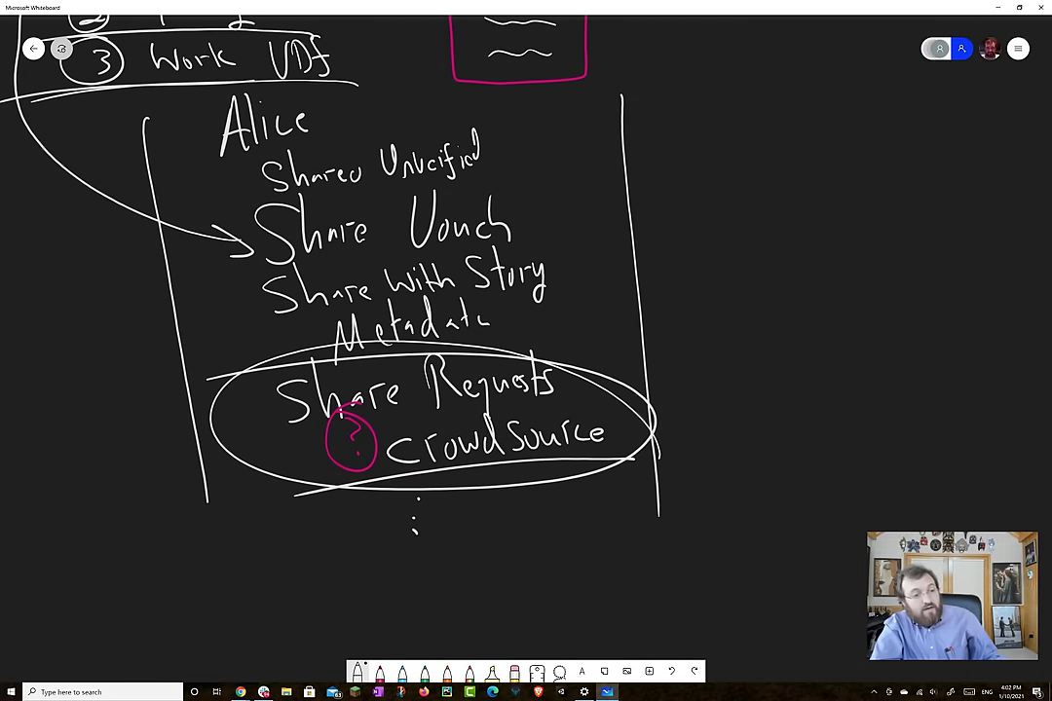
left_click_drag(487, 147, 633, 563)
mouse_move(614, 190)
left_mouse_down()
mouse_move(526, 297)
mouse_move(624, 192)
left_mouse_up()
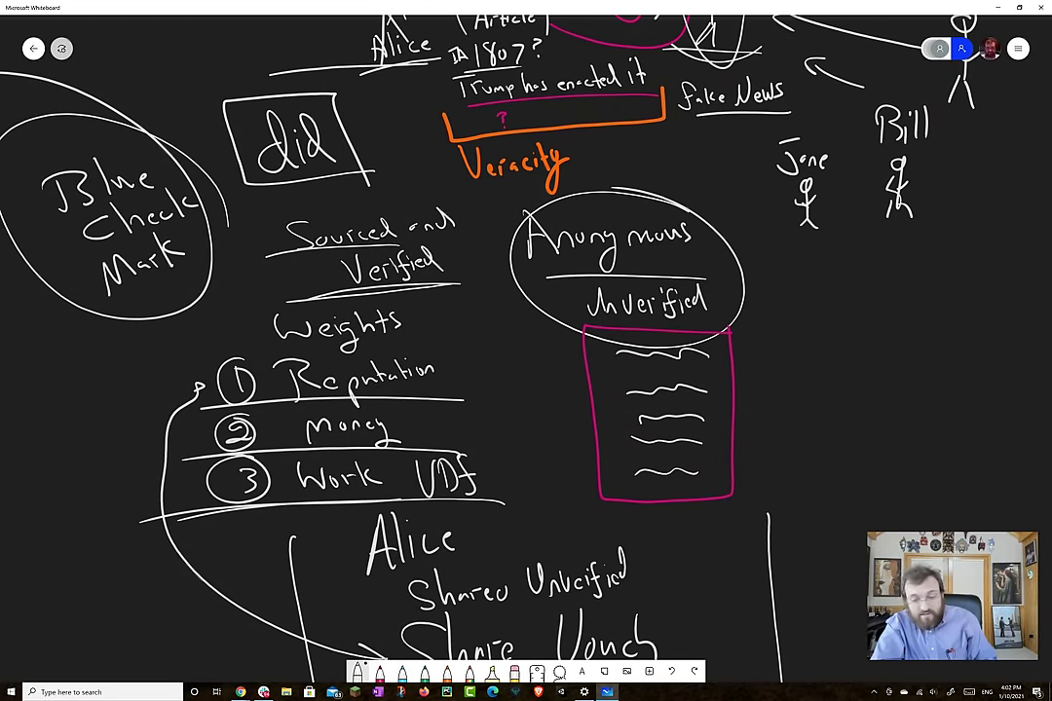
mouse_move(375, 187)
left_mouse_down()
mouse_move(351, 185)
mouse_move(380, 308)
mouse_move(321, 190)
left_mouse_up()
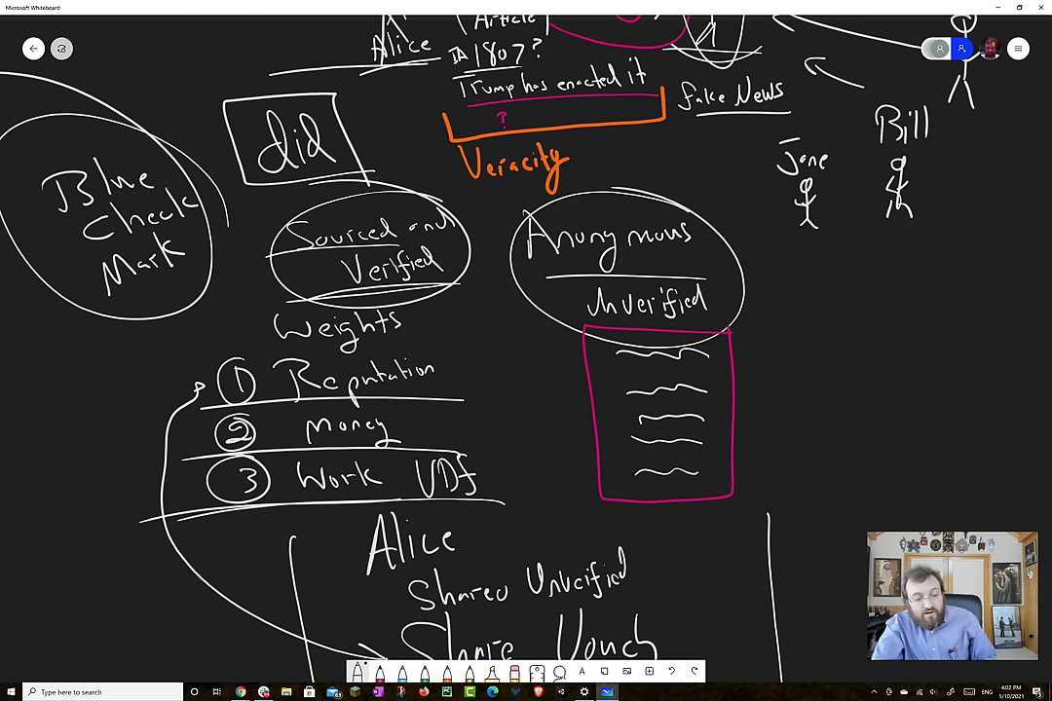
Draw curly braces around the Reputation/Money/Work weights list.
mouse_move(443, 333)
left_mouse_down()
mouse_move(490, 378)
mouse_move(506, 502)
left_mouse_up()
left_click_drag(163, 357, 151, 469)
left_click_drag(127, 400, 146, 526)
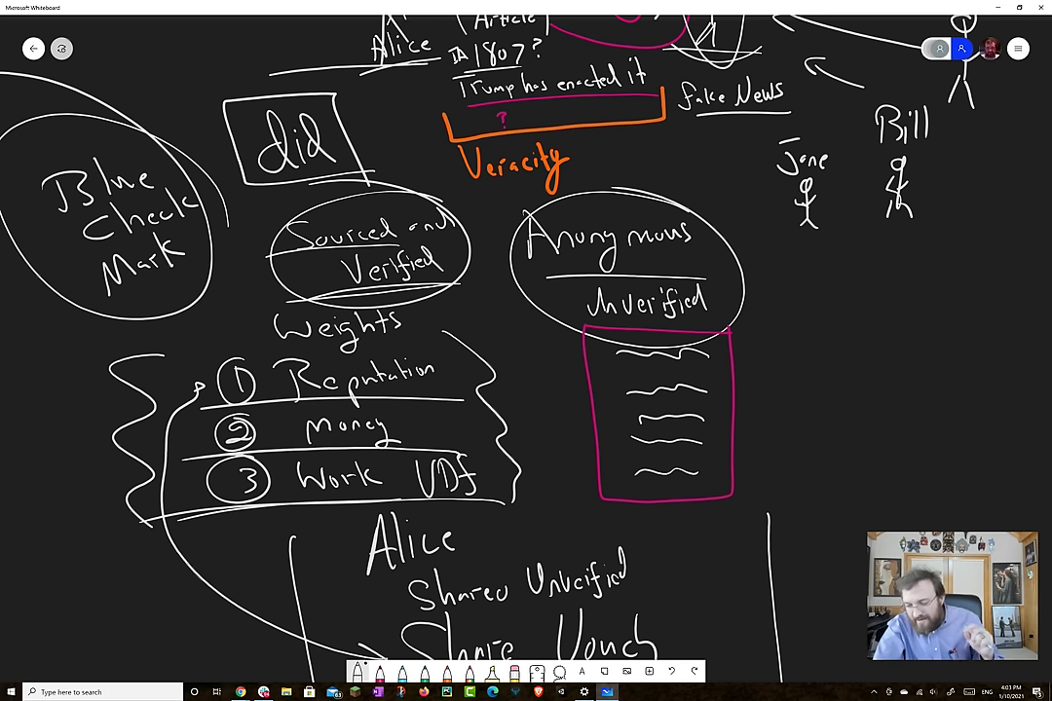
Write the heading 'Bias' right of the vertical line.
scroll(389, 341, "down", 5)
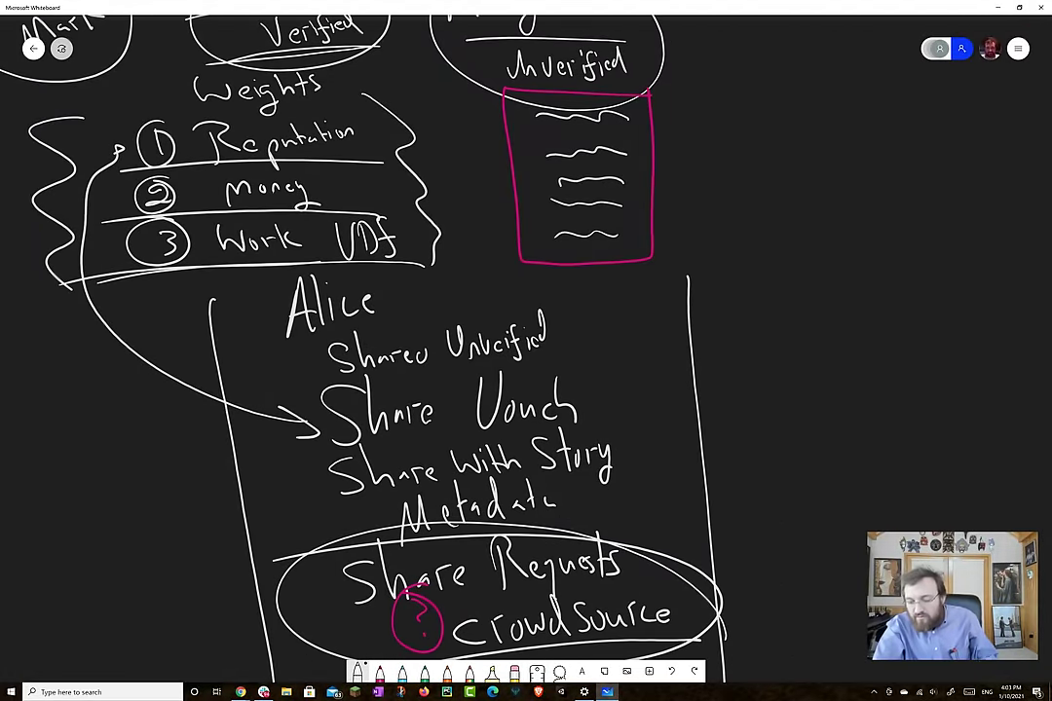
scroll(390, 341, "right", 6)
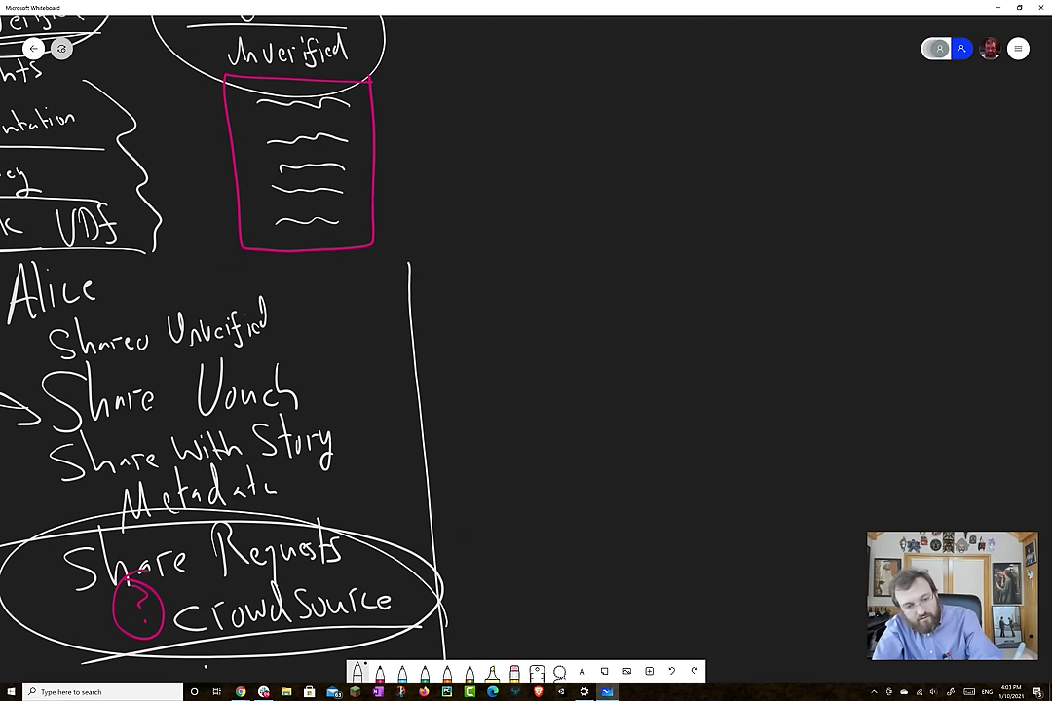
left_click_drag(448, 261, 454, 310)
left_click_drag(507, 279, 509, 308)
mouse_move(516, 284)
left_mouse_down()
mouse_move(526, 278)
mouse_move(532, 288)
left_mouse_up()
left_click_drag(542, 272, 534, 290)
Write 'Pairing (Tuple)' below Bias.
mouse_move(485, 319)
left_mouse_down()
mouse_move(487, 368)
mouse_move(502, 339)
mouse_move(527, 350)
left_mouse_up()
mouse_move(540, 335)
left_mouse_down()
mouse_move(539, 350)
mouse_move(559, 334)
mouse_move(564, 351)
mouse_move(589, 349)
left_mouse_up()
left_click_drag(596, 336, 590, 368)
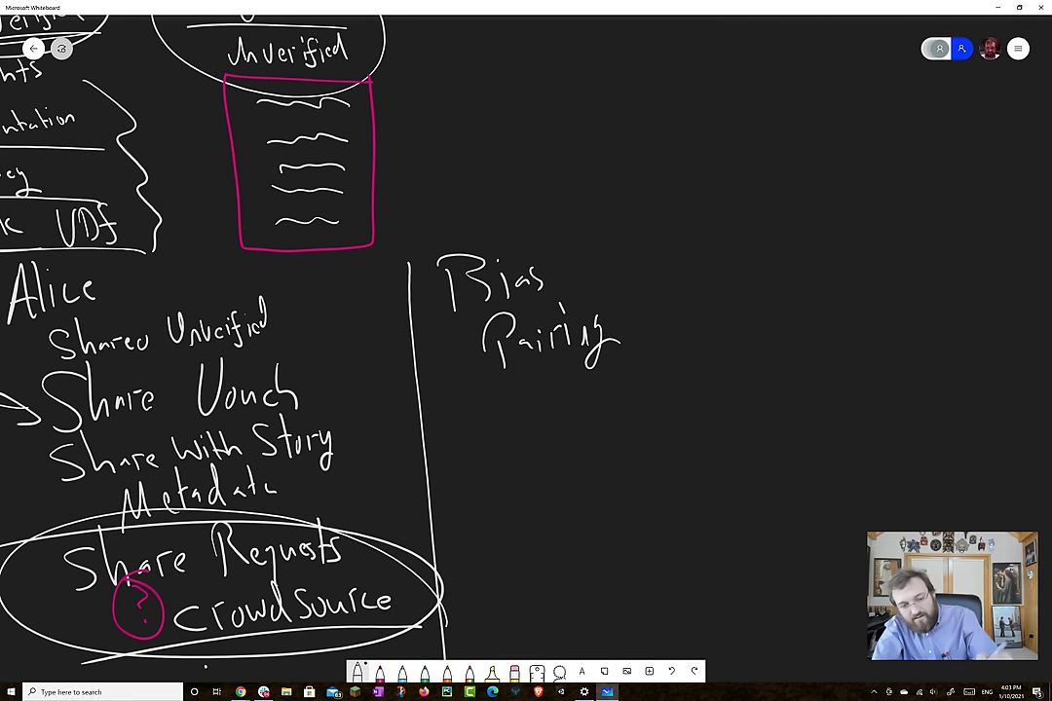
mouse_move(655, 290)
left_mouse_down()
mouse_move(646, 342)
mouse_move(679, 343)
left_mouse_up()
mouse_move(668, 298)
left_mouse_down()
mouse_move(693, 290)
mouse_move(710, 331)
left_mouse_up()
mouse_move(721, 307)
left_mouse_down()
mouse_move(721, 375)
mouse_move(726, 326)
left_mouse_up()
left_click_drag(750, 292, 770, 337)
left_click_drag(779, 271, 785, 358)
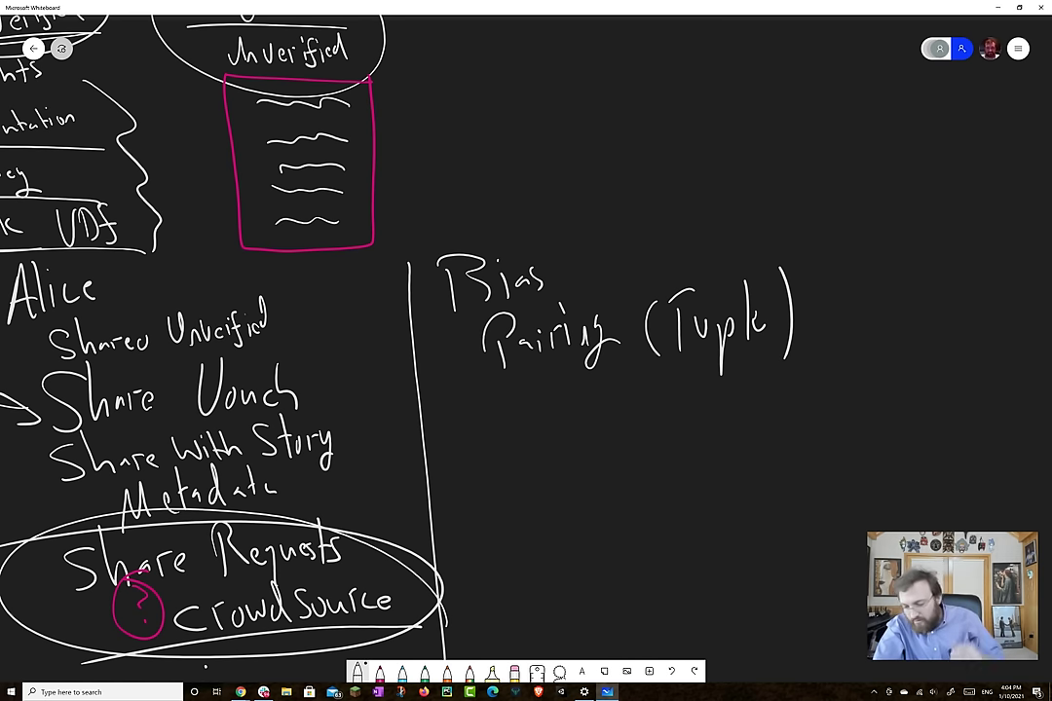
Write the tuple '(CNN, Fox News)' below Pairing (Tuple).
mouse_move(527, 417)
left_mouse_down()
mouse_move(529, 453)
mouse_move(591, 417)
left_mouse_up()
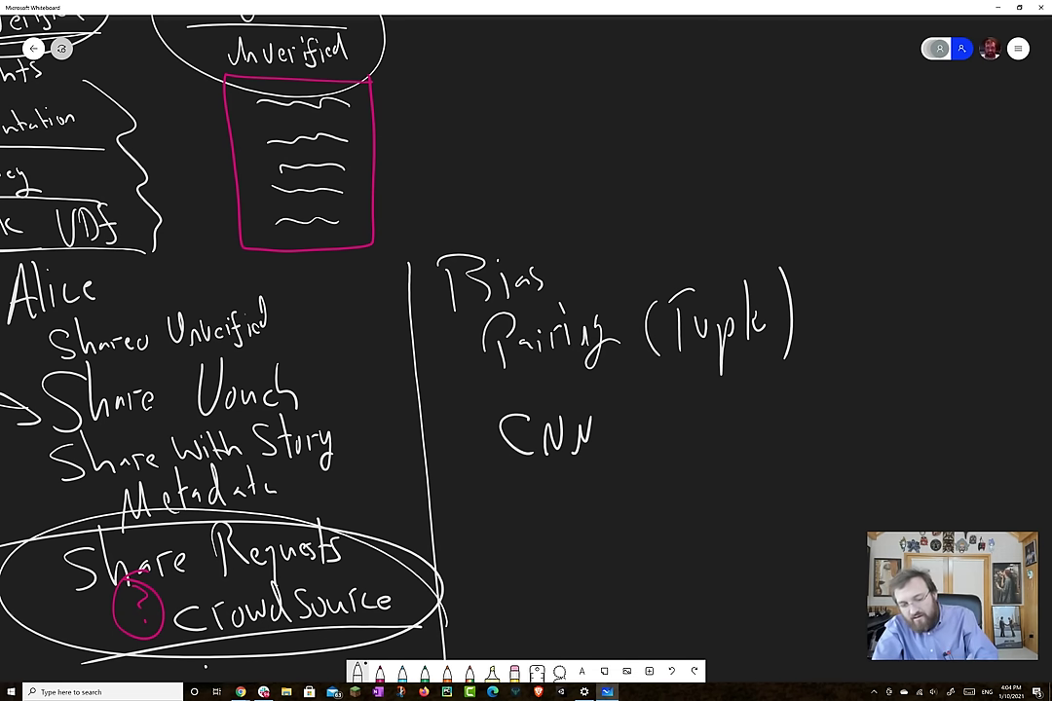
left_click_drag(610, 436, 603, 454)
mouse_move(648, 398)
left_mouse_down()
mouse_move(629, 460)
mouse_move(647, 426)
mouse_move(672, 423)
left_mouse_up()
left_click_drag(682, 421, 696, 444)
mouse_move(696, 421)
left_mouse_down()
mouse_move(682, 445)
mouse_move(736, 411)
mouse_move(752, 438)
mouse_move(779, 416)
left_mouse_up()
left_click_drag(794, 414, 781, 434)
left_click_drag(819, 389, 820, 463)
left_click_drag(475, 399, 469, 463)
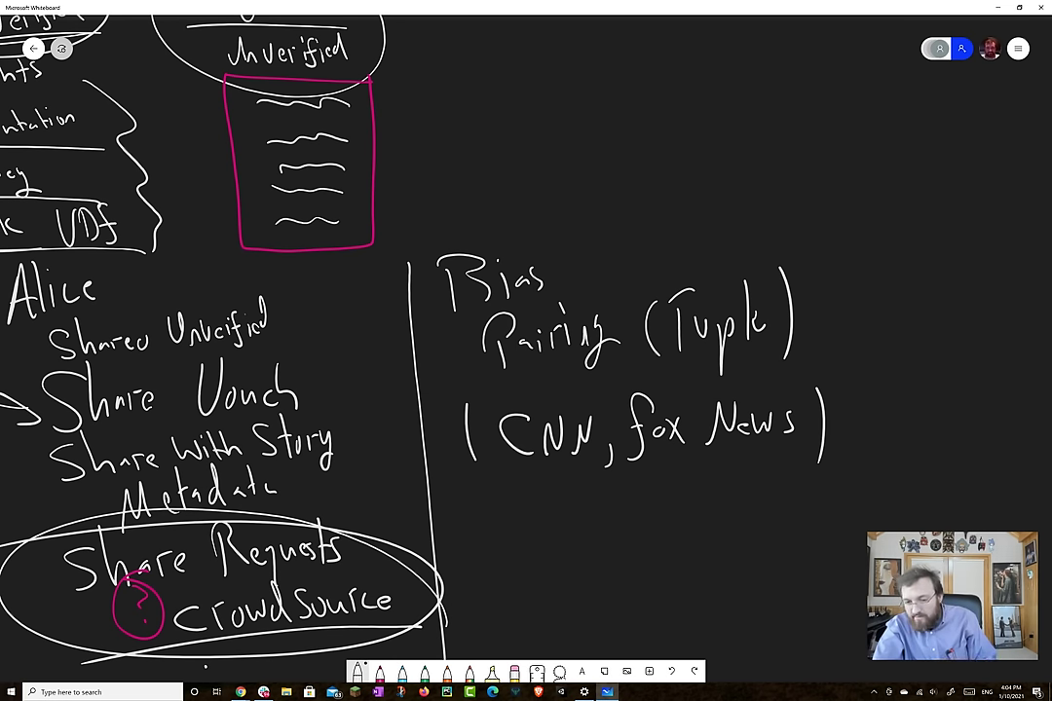
Write the generic tuple '(N1, N2, …, Nz)' below the CNN pair.
left_click_drag(487, 390, 360, 327)
mouse_move(383, 425)
left_mouse_down()
mouse_move(400, 484)
mouse_move(449, 431)
left_mouse_up()
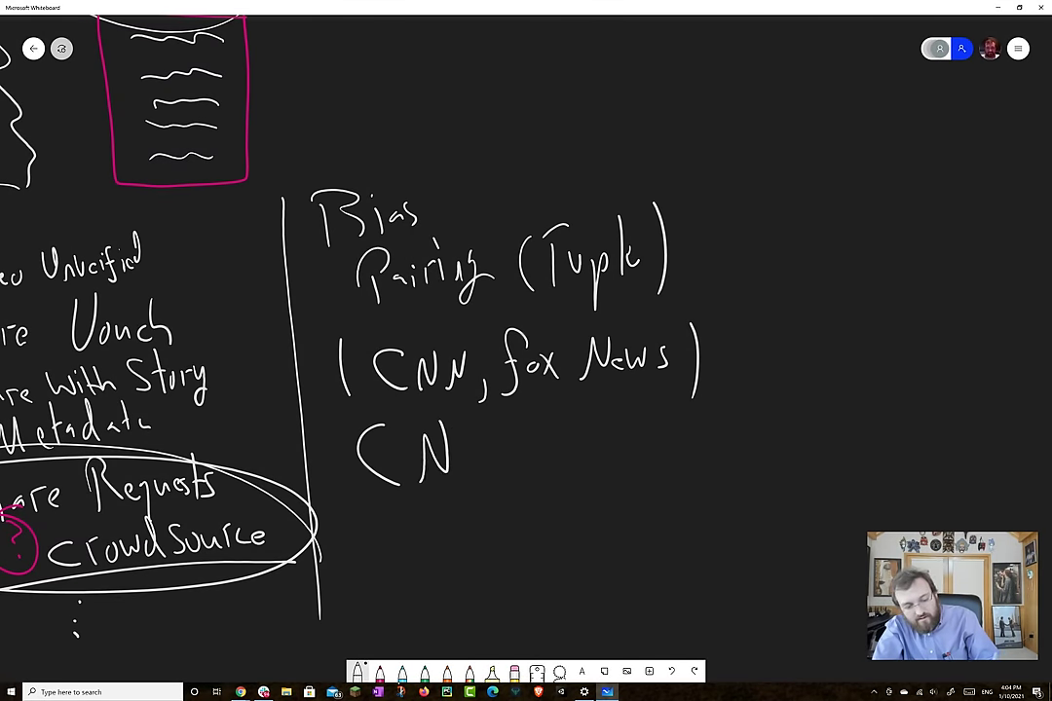
mouse_move(485, 480)
left_mouse_down()
mouse_move(483, 508)
mouse_move(536, 444)
mouse_move(560, 475)
left_mouse_up()
left_click_drag(570, 487, 565, 501)
left_click(589, 475)
left_click(616, 475)
left_click(647, 472)
mouse_move(674, 481)
left_mouse_down()
mouse_move(668, 499)
mouse_move(726, 429)
left_mouse_up()
left_click_drag(737, 484, 738, 498)
left_click_drag(769, 399, 781, 483)
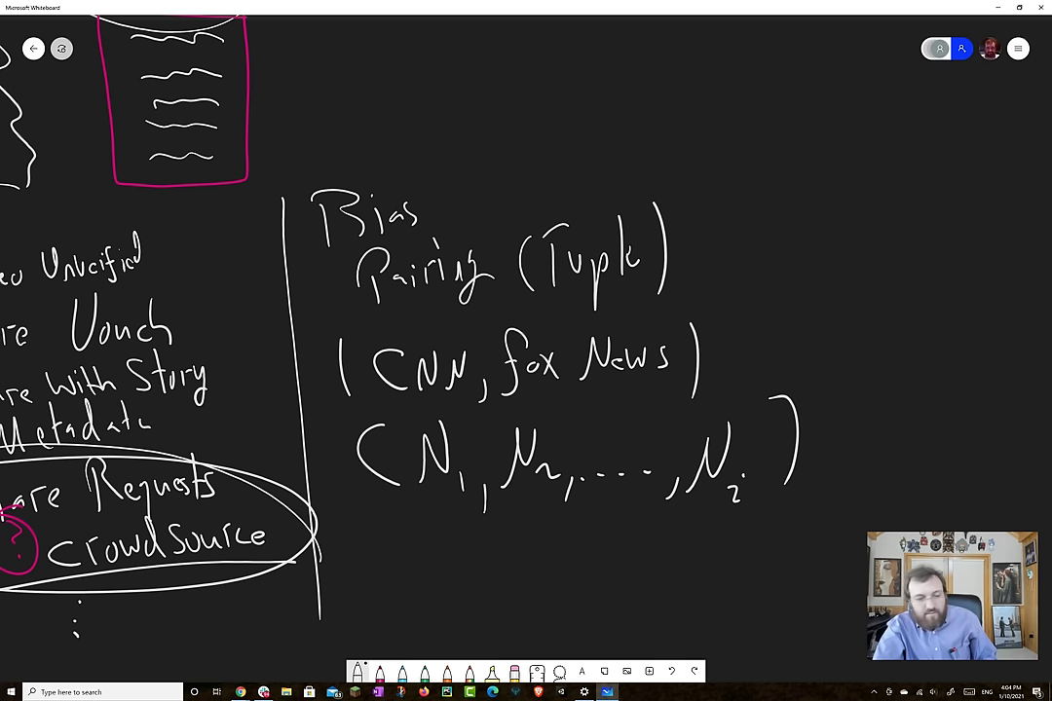
Circle '2 Money' in the Weights list and draw a curved arrow to Bias.
left_click_drag(292, 293, 723, 356)
mouse_move(404, 156)
left_mouse_down()
mouse_move(244, 187)
mouse_move(122, 166)
mouse_move(390, 141)
left_mouse_up()
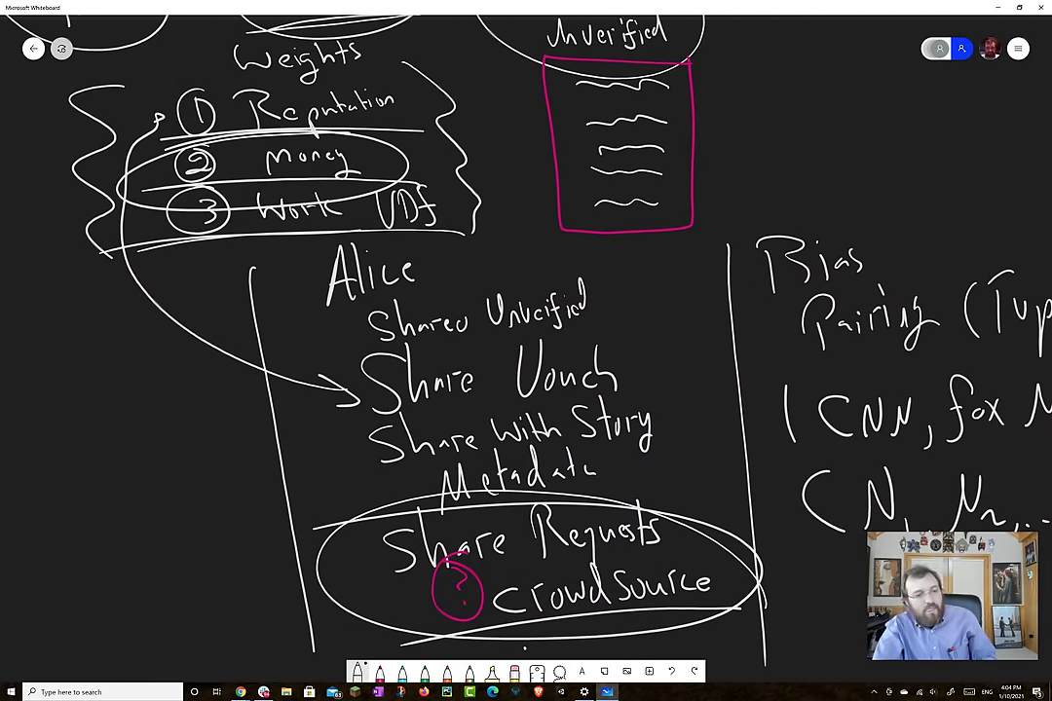
left_click_drag(585, 389, 341, 375)
mouse_move(137, 146)
left_mouse_down()
mouse_move(210, 190)
mouse_move(672, 122)
mouse_move(723, 255)
left_mouse_up()
left_click_drag(146, 146, 205, 183)
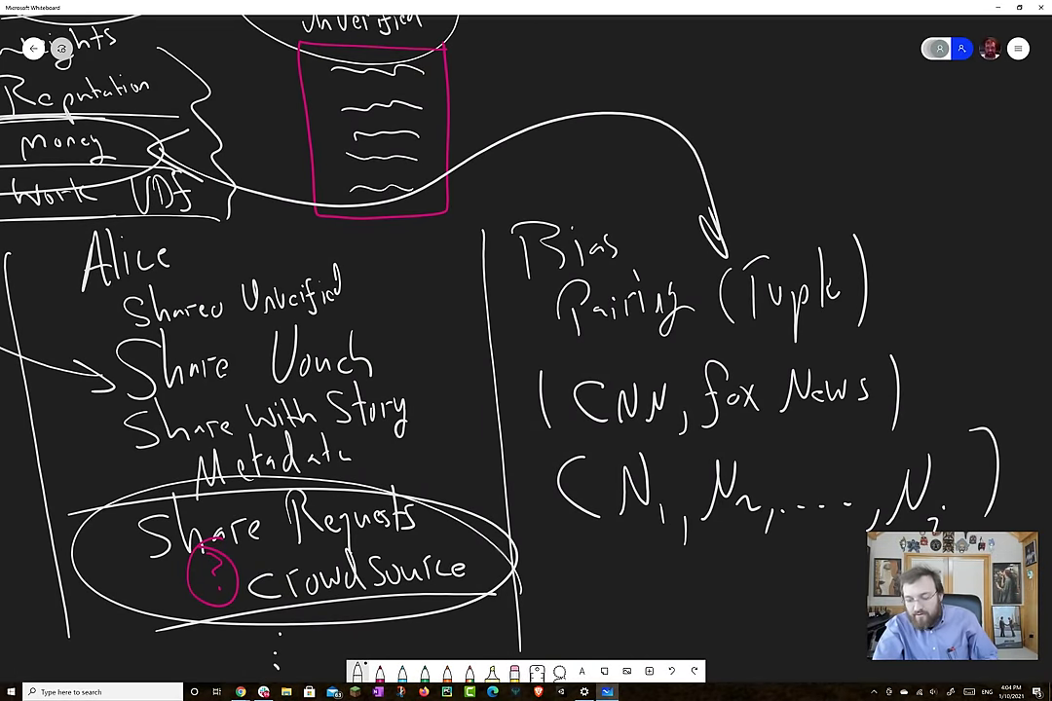
left_click_drag(584, 390, 448, 239)
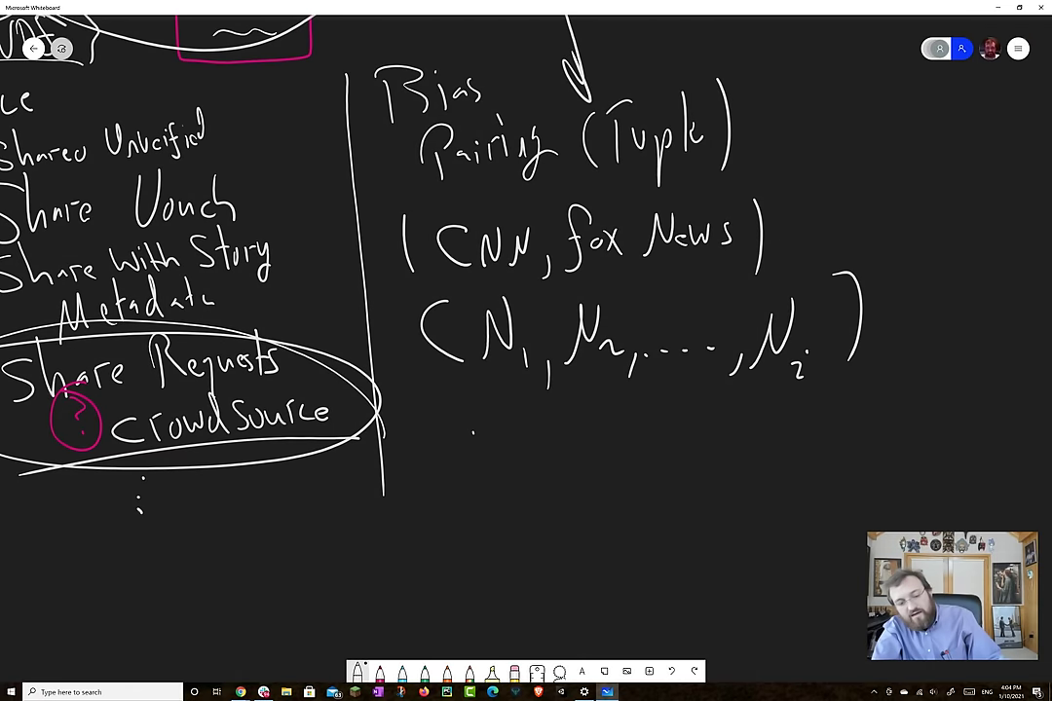
Write 'Article' and 'New graph' below the tuples.
mouse_move(466, 502)
left_mouse_down()
mouse_move(497, 501)
mouse_move(521, 458)
mouse_move(540, 492)
left_mouse_up()
left_click_drag(523, 458, 550, 454)
mouse_move(558, 460)
left_mouse_down()
mouse_move(561, 492)
mouse_move(582, 477)
left_mouse_up()
left_click_drag(588, 427, 600, 477)
mouse_move(610, 466)
left_mouse_down()
mouse_move(622, 476)
mouse_move(477, 431)
left_mouse_up()
mouse_move(468, 518)
left_mouse_down()
mouse_move(497, 468)
mouse_move(526, 499)
mouse_move(575, 471)
mouse_move(606, 524)
left_mouse_up()
mouse_move(647, 479)
left_mouse_down()
mouse_move(694, 474)
mouse_move(688, 501)
left_mouse_up()
left_click_drag(713, 428, 729, 477)
Sketch a central graph node with radiating edges, end nodes and a branching node.
left_click_drag(584, 487, 521, 287)
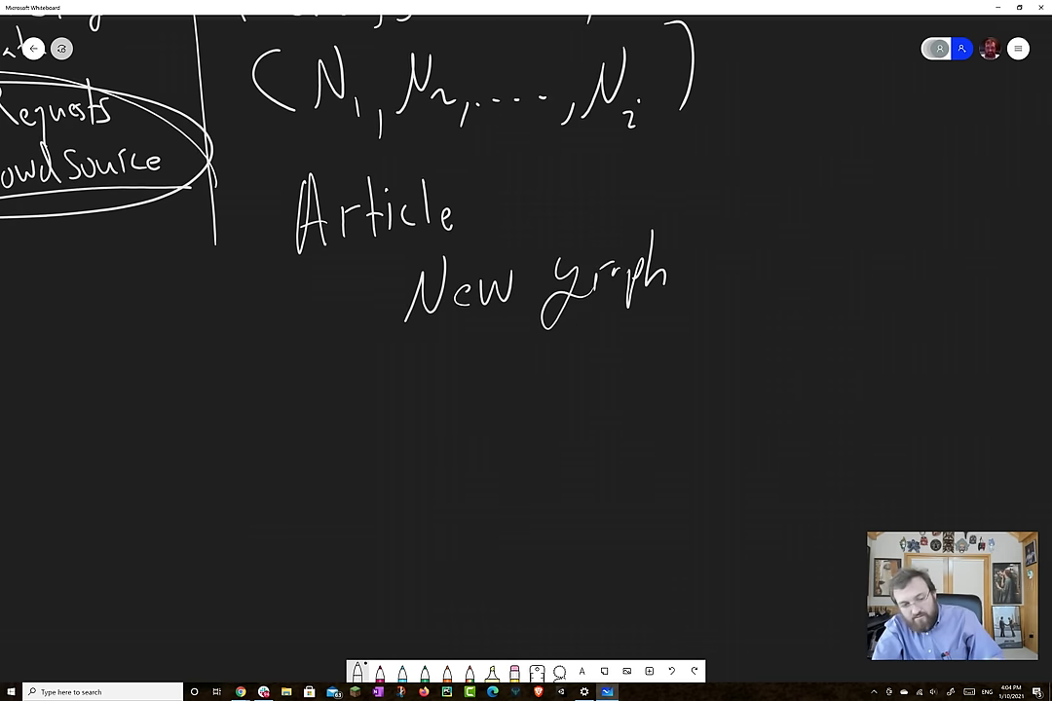
mouse_move(390, 385)
left_mouse_down()
mouse_move(408, 419)
mouse_move(395, 415)
mouse_move(246, 517)
left_mouse_up()
left_click_drag(414, 414, 524, 475)
mouse_move(388, 396)
left_mouse_down()
mouse_move(167, 349)
mouse_move(521, 344)
mouse_move(224, 445)
mouse_move(201, 433)
left_mouse_up()
left_click_drag(163, 339, 175, 341)
left_click_drag(522, 336, 534, 334)
left_click_drag(531, 458, 544, 459)
left_click_drag(278, 497, 273, 499)
left_click_drag(289, 541, 261, 629)
left_click_drag(258, 532, 156, 550)
left_click_drag(326, 548, 395, 584)
Extend the graph with more nodes and edges on its left side.
left_click_drag(177, 542, 166, 545)
left_click_drag(255, 606, 292, 638)
mouse_move(50, 430)
left_mouse_down()
mouse_move(185, 453)
mouse_move(79, 504)
mouse_move(106, 547)
left_mouse_up()
left_click_drag(139, 514, 188, 485)
left_click_drag(97, 512, 112, 530)
left_click_drag(47, 425, 41, 431)
mouse_move(146, 363)
left_mouse_down()
mouse_move(7, 361)
mouse_move(64, 363)
left_mouse_up()
mouse_move(90, 319)
left_mouse_down()
mouse_move(144, 342)
mouse_move(58, 313)
left_mouse_up()
mouse_move(173, 341)
left_mouse_down()
mouse_move(171, 291)
mouse_move(158, 287)
mouse_move(234, 310)
left_mouse_up()
left_click_drag(221, 312, 255, 307)
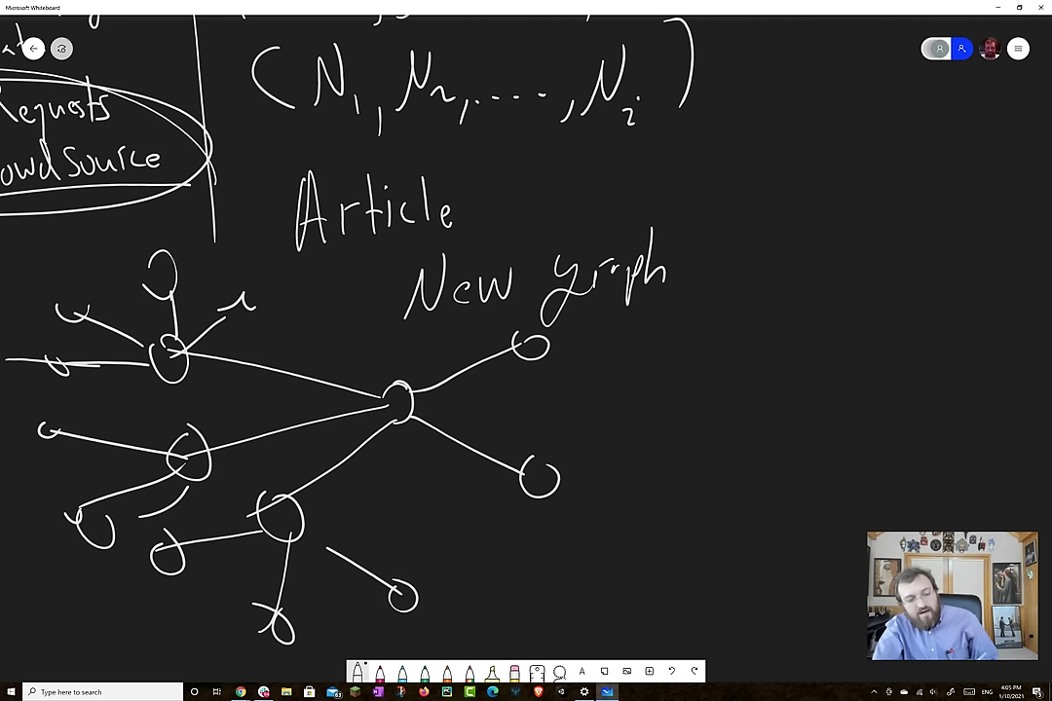
Label the graph edges with w weights and enclose the graph in brackets.
left_click_drag(280, 329, 312, 341)
left_click_drag(411, 335, 436, 343)
left_click_drag(461, 403, 479, 415)
left_click_drag(338, 444, 359, 430)
left_click_drag(299, 404, 325, 407)
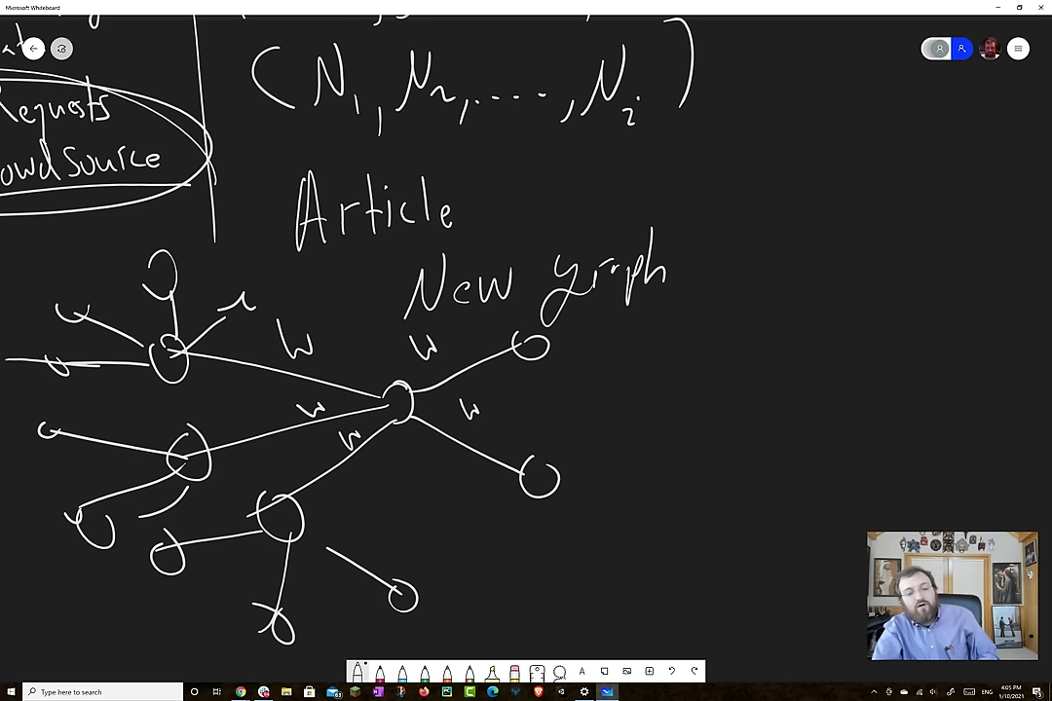
mouse_move(616, 321)
left_mouse_down()
mouse_move(662, 634)
mouse_move(599, 634)
left_mouse_up()
left_click_drag(390, 390, 536, 243)
mouse_move(214, 99)
left_mouse_down()
mouse_move(142, 278)
mouse_move(178, 519)
left_mouse_up()
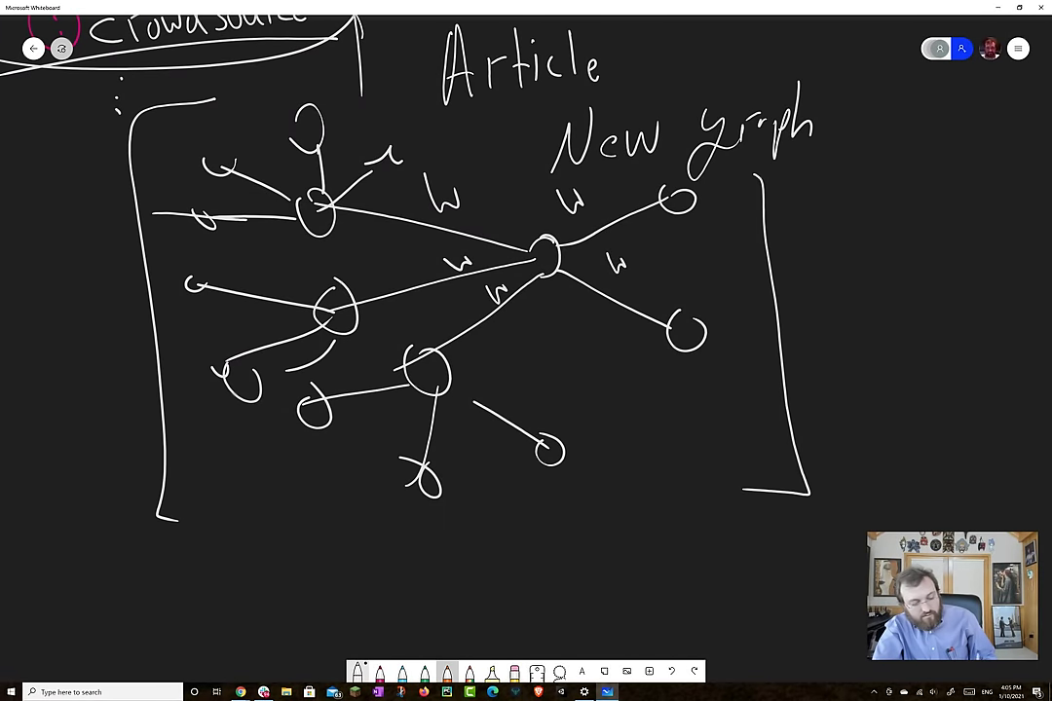
Circle the right-middle node in orange and the lower-middle node in green.
left_click(447, 672)
left_click_drag(672, 288, 698, 292)
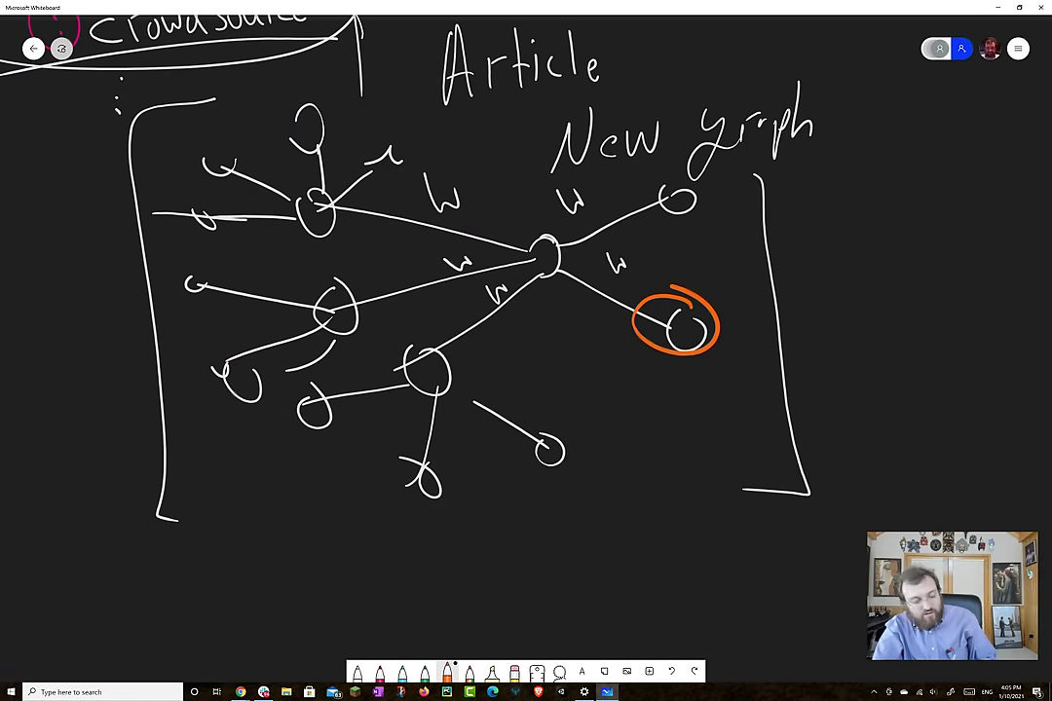
left_click(425, 671)
mouse_move(429, 345)
left_mouse_down()
mouse_move(414, 385)
mouse_move(444, 351)
left_mouse_up()
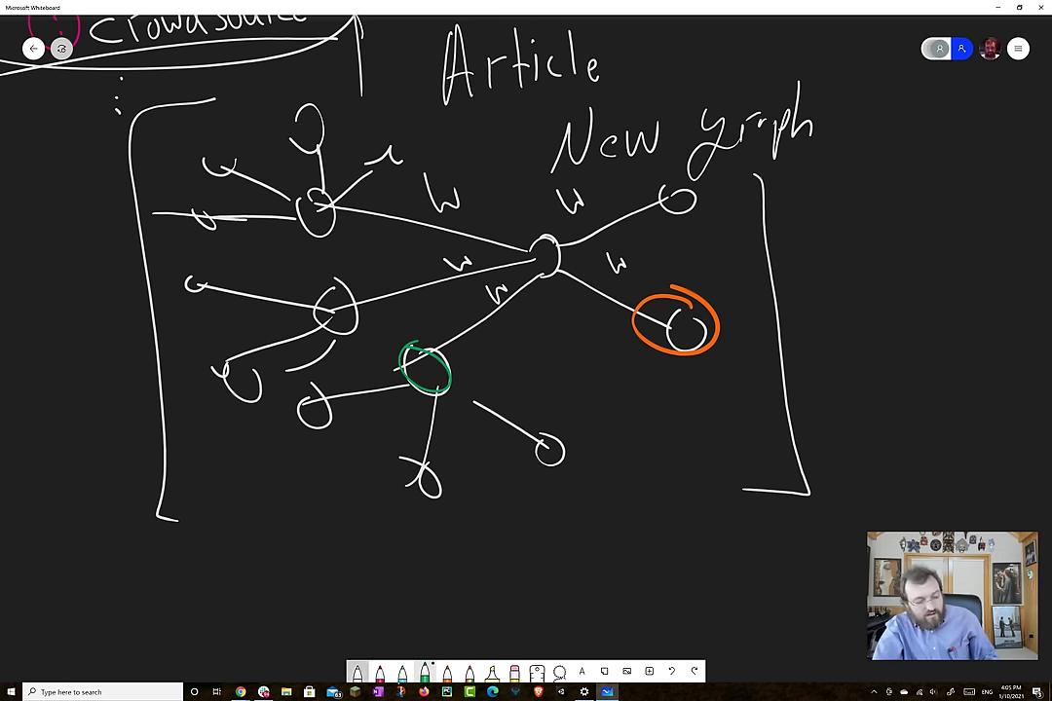
scroll(389, 351, "up", 5)
scroll(370, 292, "left", 3)
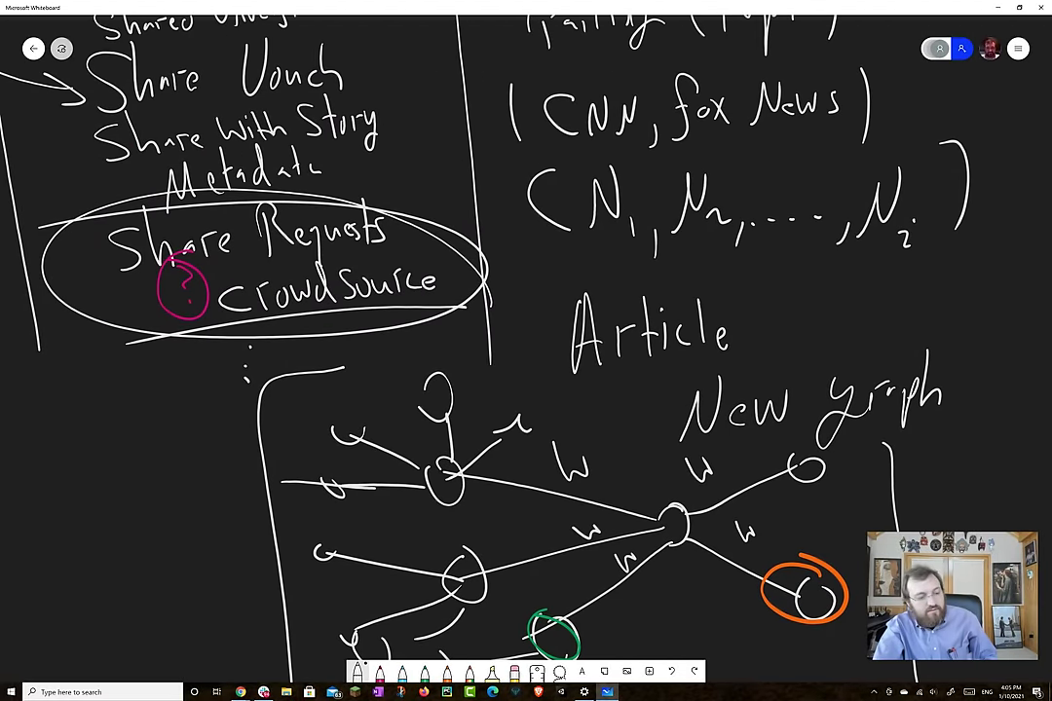
Write 'A.I.' left of the network graph and underline it.
mouse_move(126, 429)
left_mouse_down()
mouse_move(112, 505)
mouse_move(146, 492)
left_mouse_up()
left_click_drag(115, 469, 141, 464)
left_click(148, 489)
mouse_move(177, 417)
left_mouse_down()
mouse_move(176, 479)
mouse_move(203, 411)
left_mouse_up()
left_click(203, 454)
left_click_drag(129, 517, 226, 477)
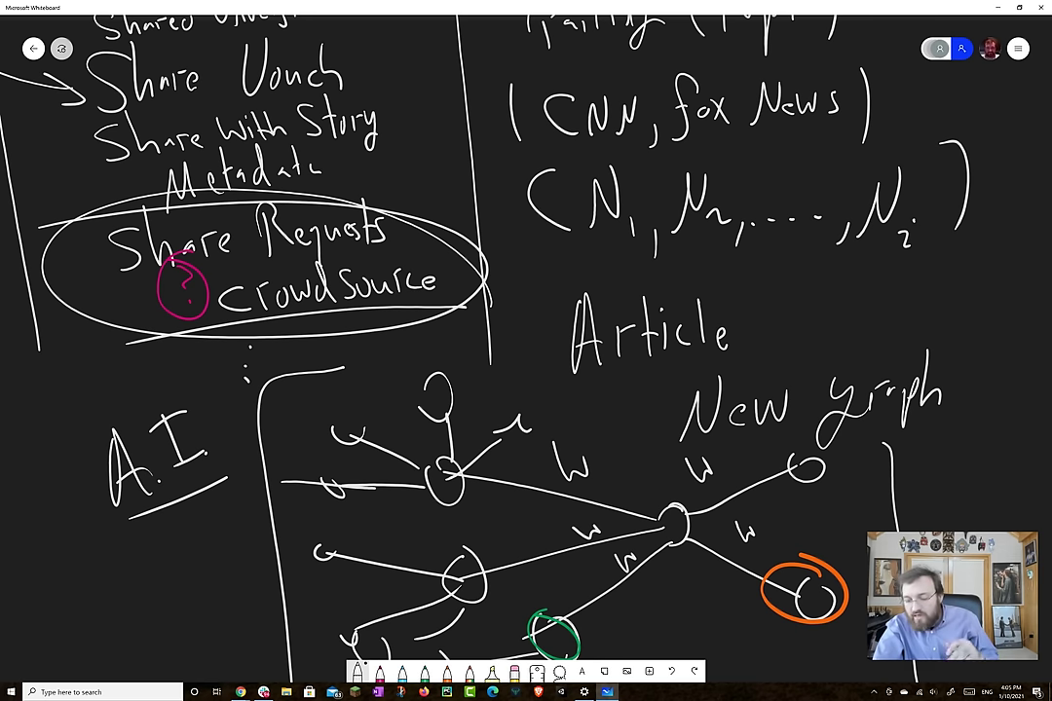
Write 'Shallowness of Understanding' below A.I. and draw a box around it.
left_click_drag(526, 409, 652, 370)
mouse_move(146, 492)
left_mouse_down()
mouse_move(102, 527)
mouse_move(217, 527)
mouse_move(255, 497)
mouse_move(288, 512)
mouse_move(319, 508)
left_mouse_up()
mouse_move(216, 534)
left_mouse_down()
mouse_move(200, 550)
mouse_move(214, 563)
left_mouse_up()
mouse_move(119, 572)
left_mouse_down()
mouse_move(148, 594)
mouse_move(249, 577)
mouse_move(279, 582)
left_mouse_up()
left_click_drag(291, 575, 283, 591)
left_click_drag(158, 606, 306, 596)
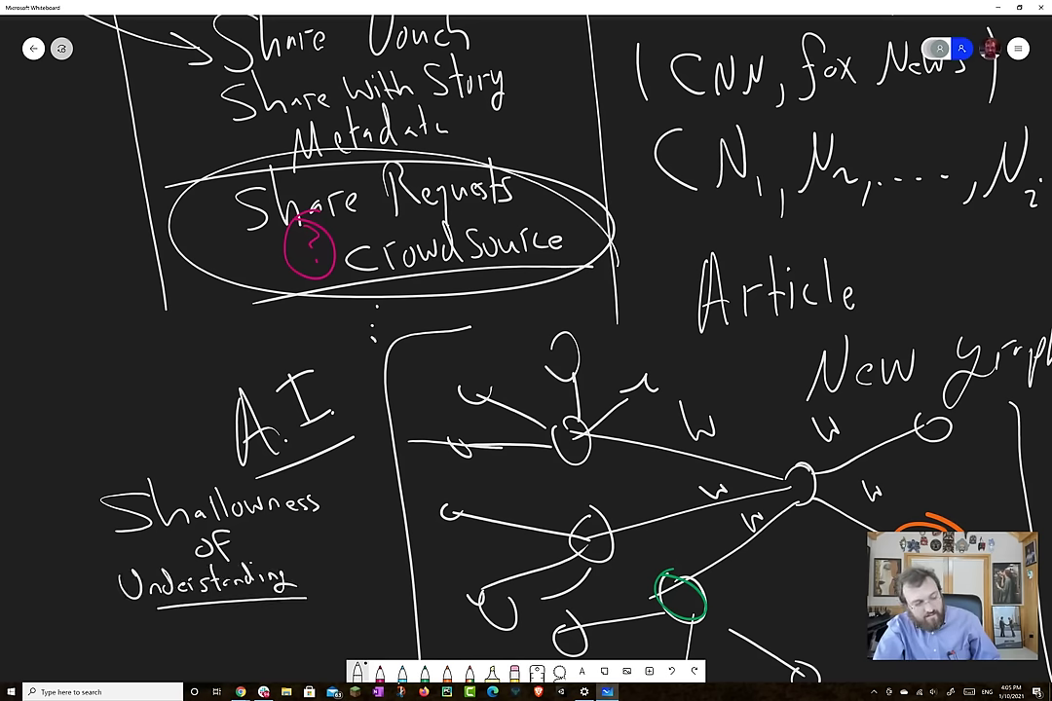
left_click_drag(74, 493, 348, 477)
left_click_drag(74, 495, 105, 606)
mouse_move(347, 479)
left_mouse_down()
mouse_move(382, 620)
mouse_move(275, 628)
left_mouse_up()
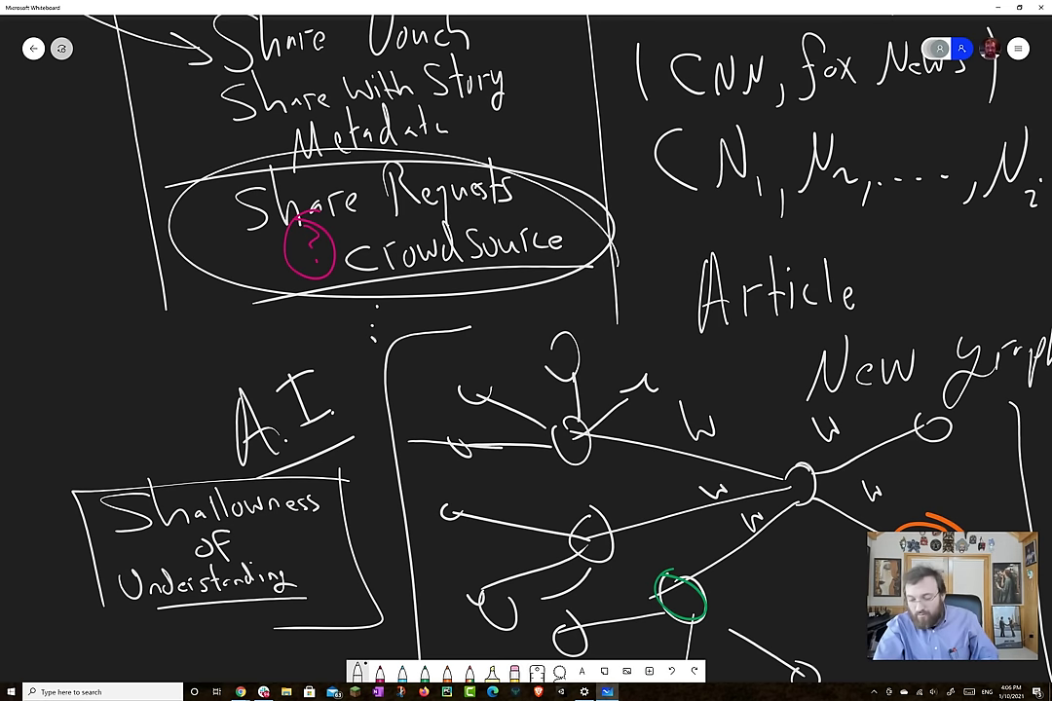
left_click_drag(681, 390, 329, 216)
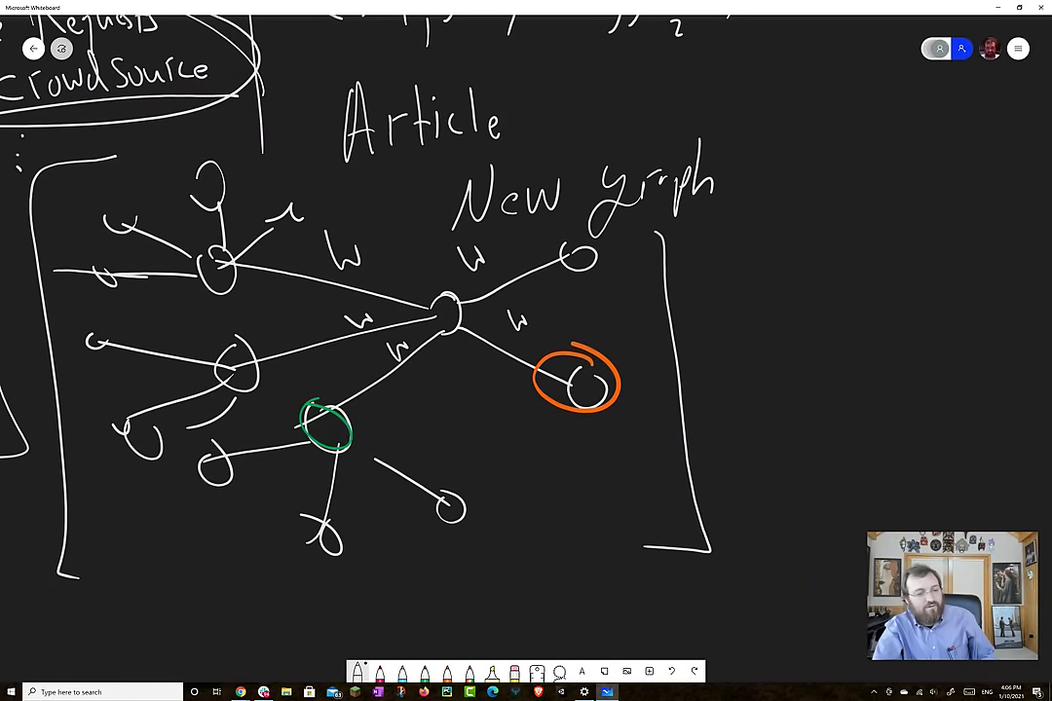
Look back over the Bias Pairing notes, then draw a box around the 'A.I.' label.
left_click_drag(390, 293, 544, 434)
left_click_drag(487, 292, 404, 565)
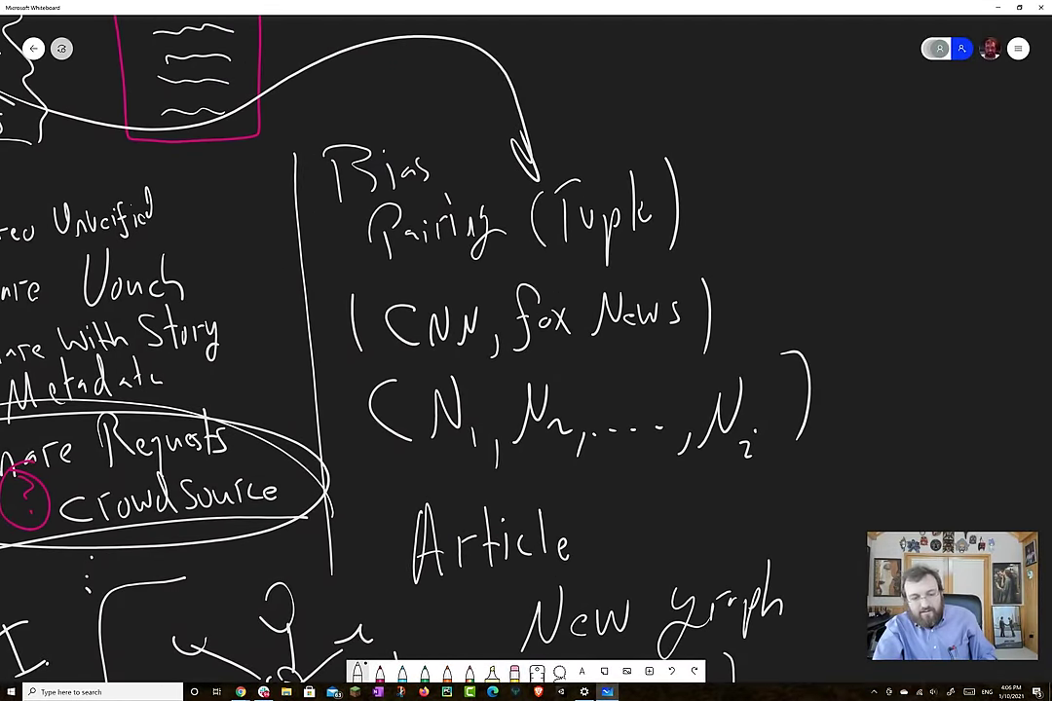
mouse_move(404, 565)
left_mouse_down()
mouse_move(342, 400)
mouse_move(312, 370)
mouse_move(585, 346)
left_mouse_up()
left_click_drag(93, 382, 255, 479)
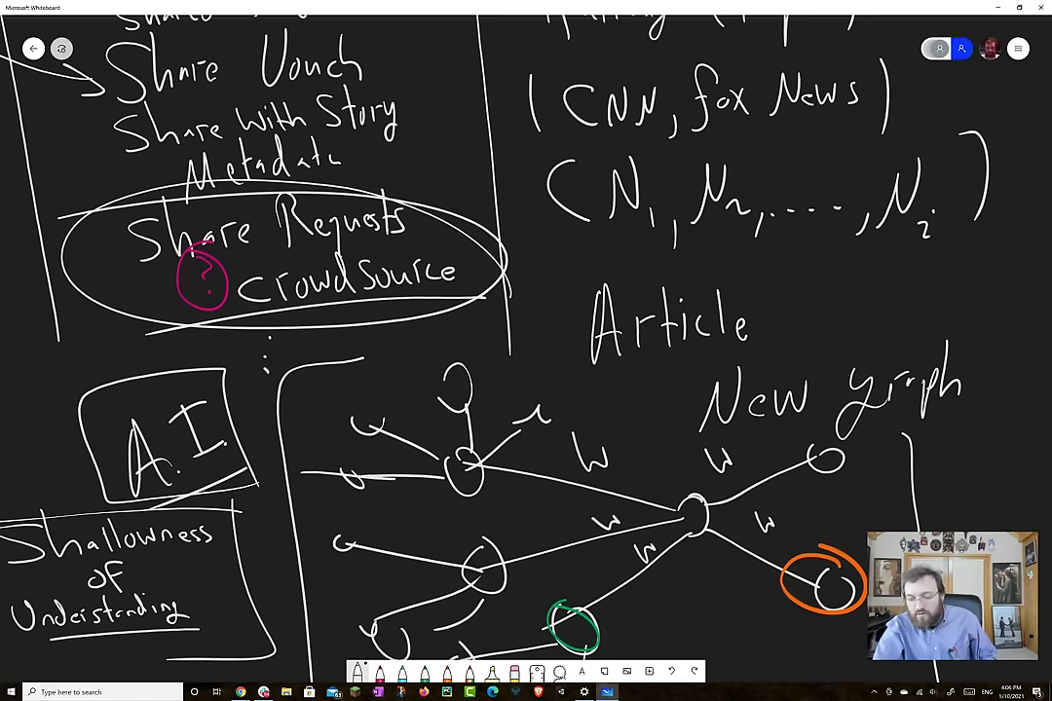
Handwrite 'Idea flow' beside '(CNN, fox News)', then underline and box it.
scroll(633, 331, "down", 3)
scroll(292, 243, "up", 5)
left_click_drag(521, 305, 582, 298)
mouse_move(553, 302)
left_mouse_down()
mouse_move(554, 341)
mouse_move(629, 338)
left_mouse_up()
mouse_move(685, 277)
left_mouse_down()
mouse_move(662, 346)
mouse_move(680, 304)
left_mouse_up()
mouse_move(701, 272)
left_mouse_down()
mouse_move(704, 315)
mouse_move(716, 313)
left_mouse_up()
mouse_move(721, 287)
left_mouse_down()
mouse_move(728, 312)
mouse_move(747, 282)
left_mouse_up()
left_click_drag(520, 310, 772, 341)
mouse_move(500, 292)
left_mouse_down()
mouse_move(769, 228)
mouse_move(787, 332)
left_mouse_up()
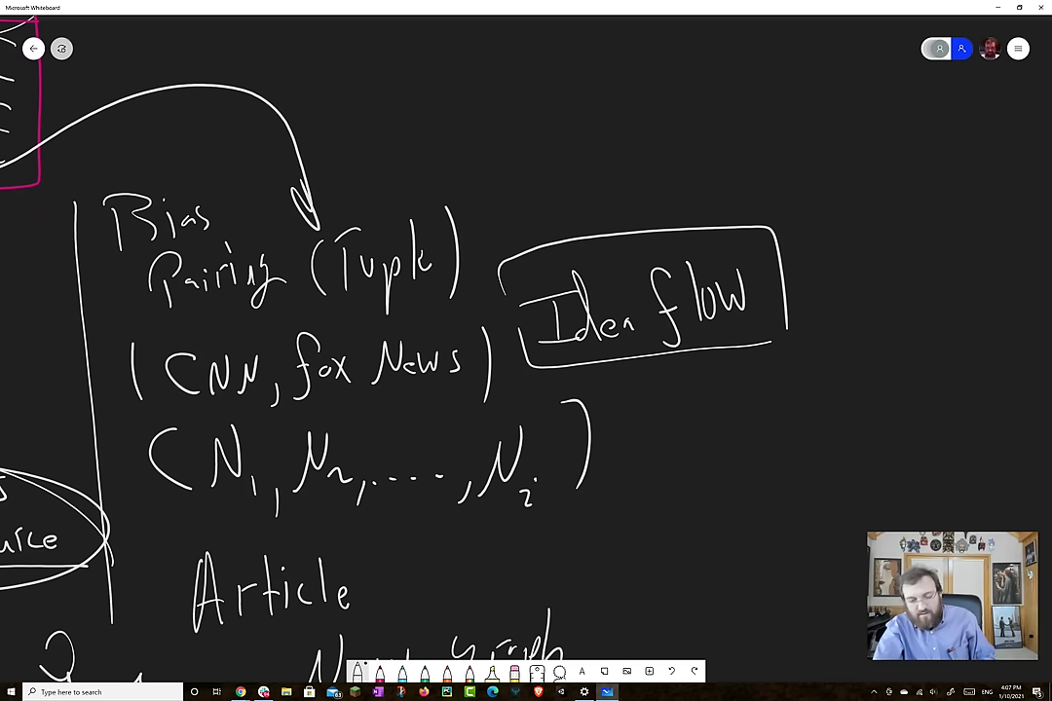
left_click_drag(292, 389, 730, 317)
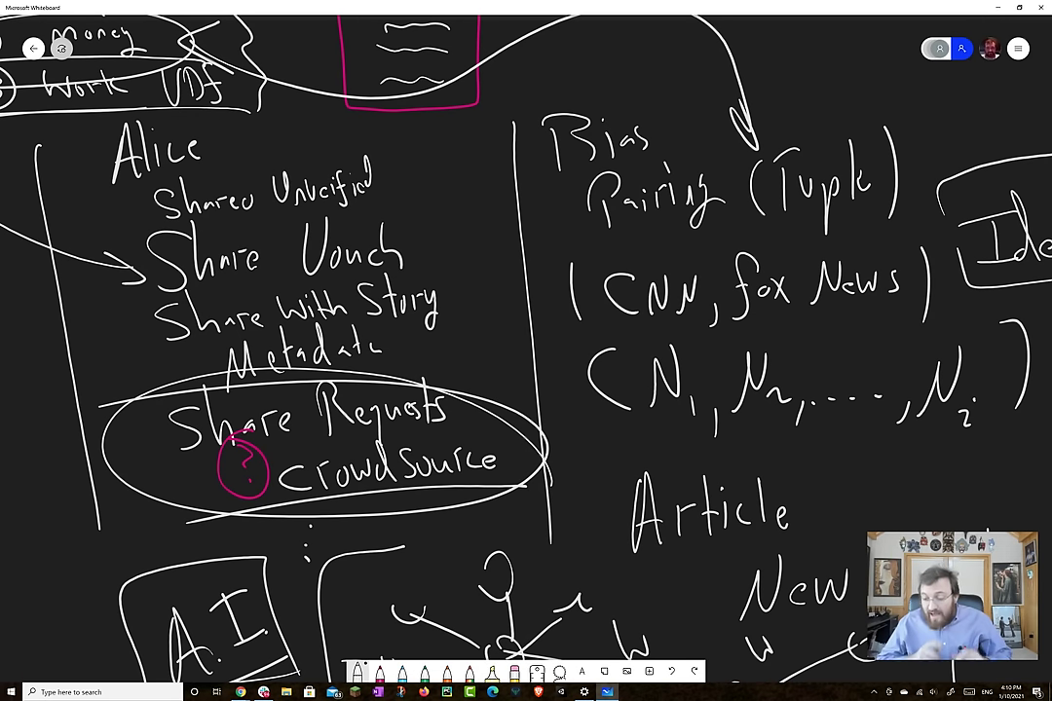
Underline the 'Bias Pairing' heading and draw a box around it.
scroll(438, 292, "right", 6)
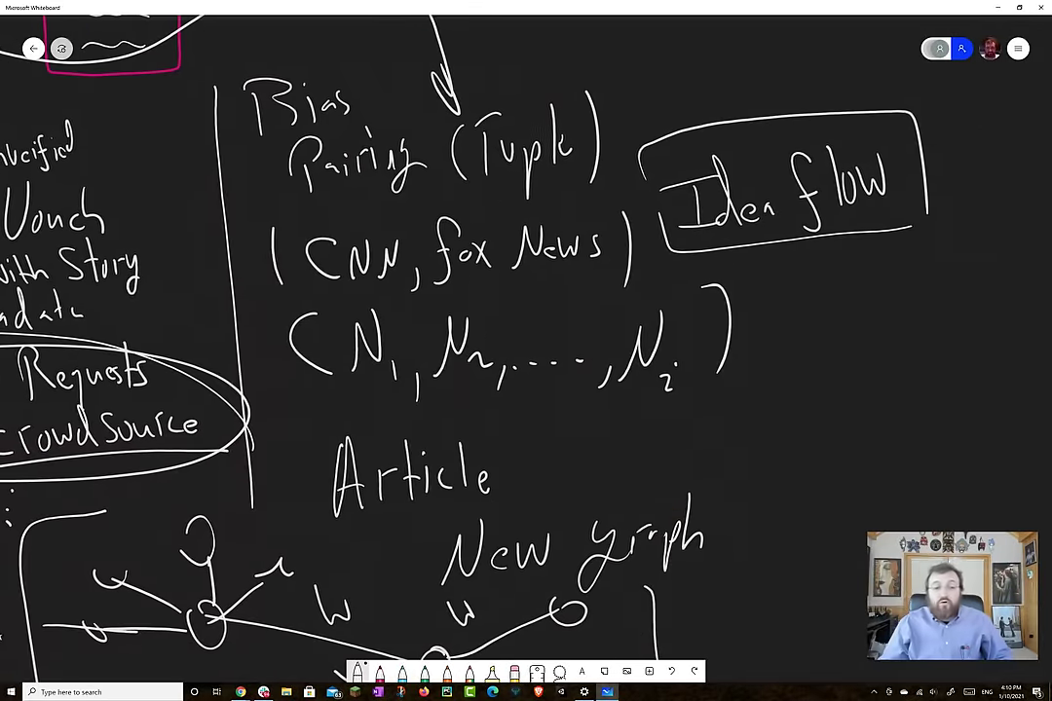
mouse_move(372, 195)
left_mouse_down()
mouse_move(448, 193)
mouse_move(219, 59)
mouse_move(443, 190)
left_mouse_up()
left_click_drag(239, 199, 579, 200)
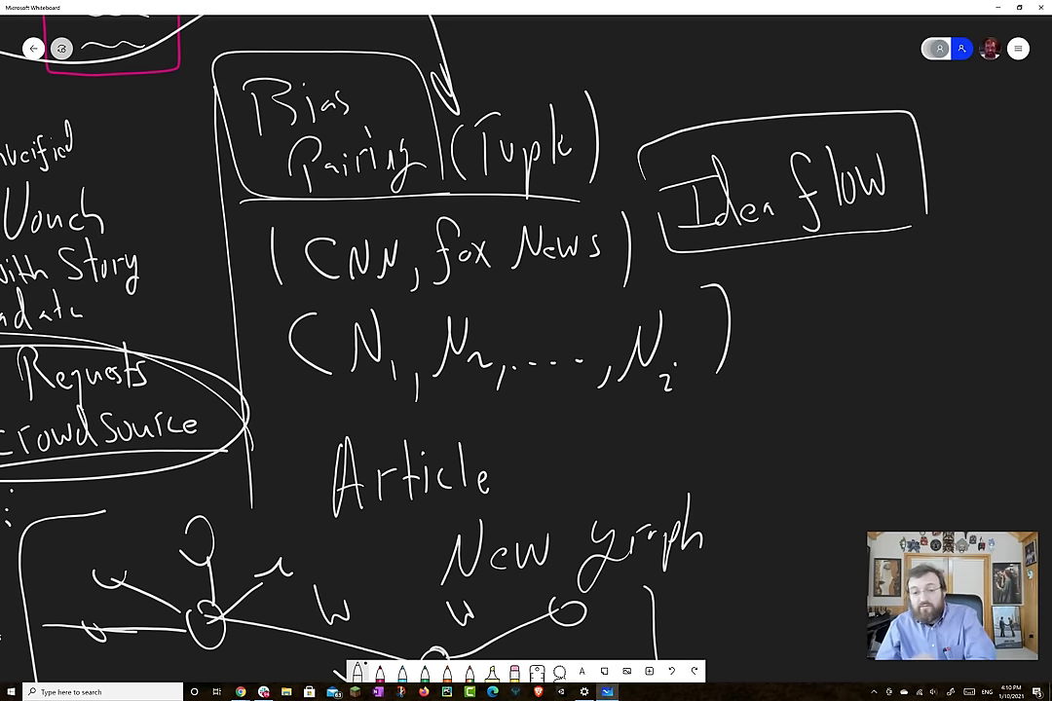
Draw two curved arrows from 'Idea flow' down to the (N1, N2, …, Nz) tuple.
mouse_move(838, 229)
left_mouse_down()
mouse_move(779, 473)
mouse_move(682, 458)
mouse_move(525, 409)
left_mouse_up()
left_click_drag(725, 448, 682, 404)
left_click_drag(801, 236, 401, 398)
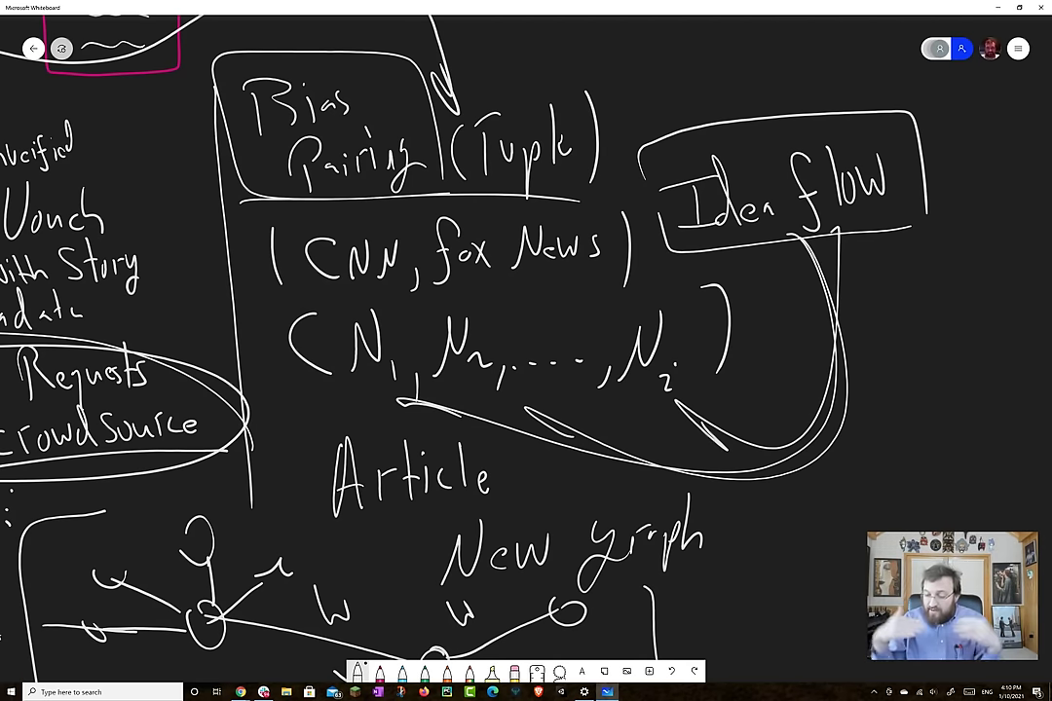
Scroll the board until the full New graph network shows, with the lasso selection dismissed.
scroll(526, 351, "down", 3)
left_click_drag(322, 397, 709, 396)
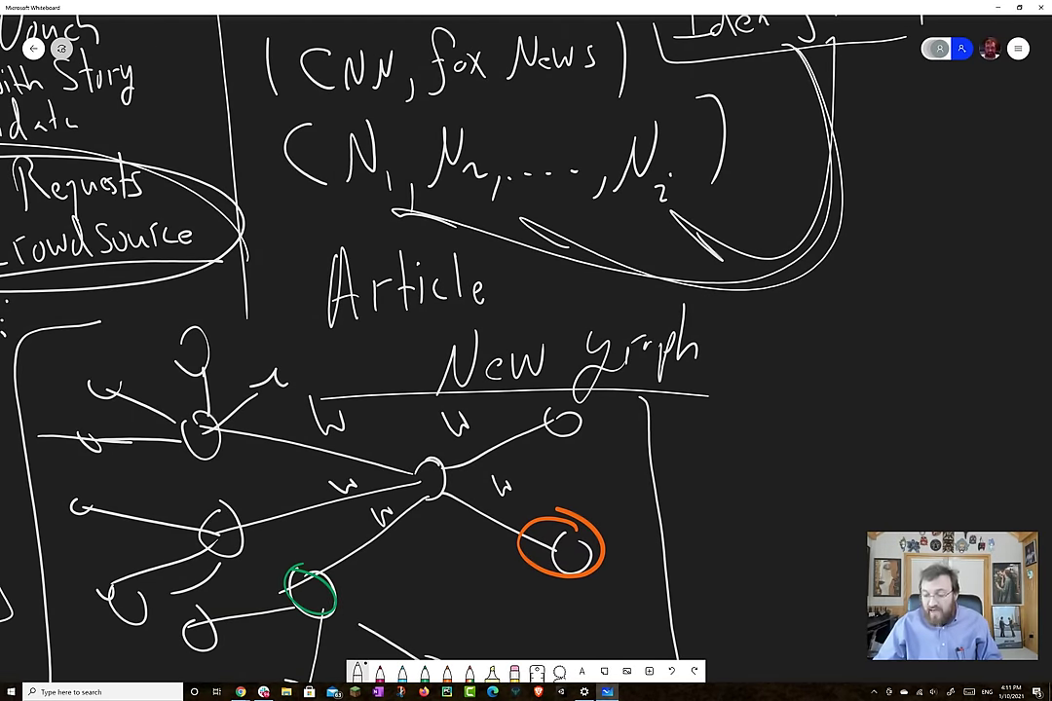
scroll(526, 351, "up", 3)
left_click(176, 545)
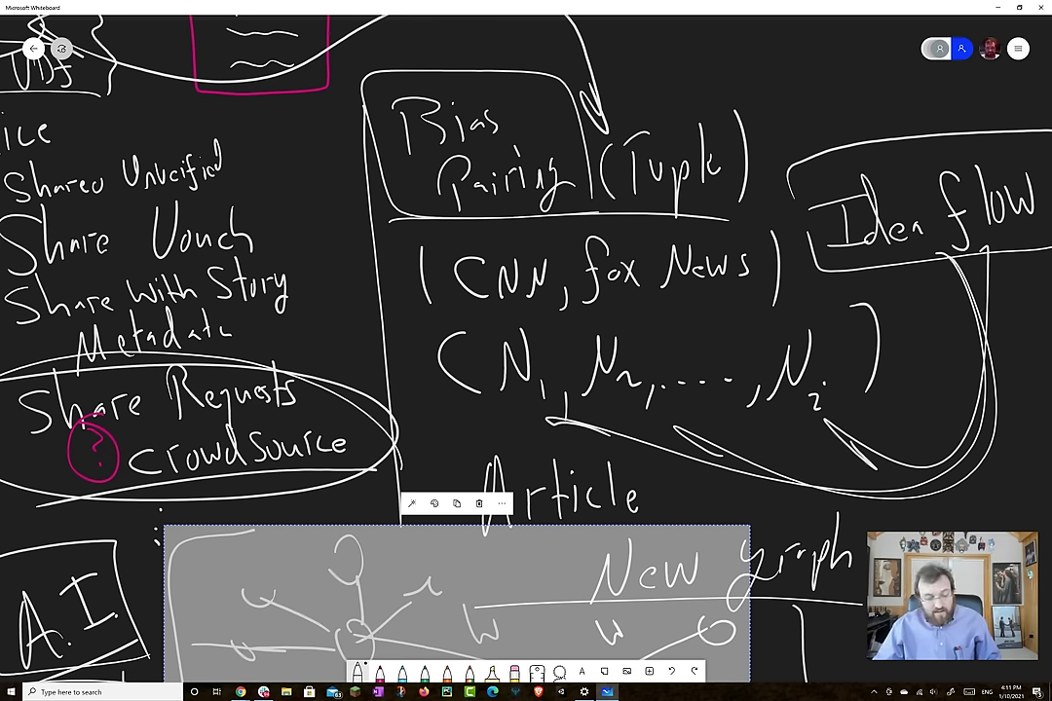
scroll(526, 350, "down", 5)
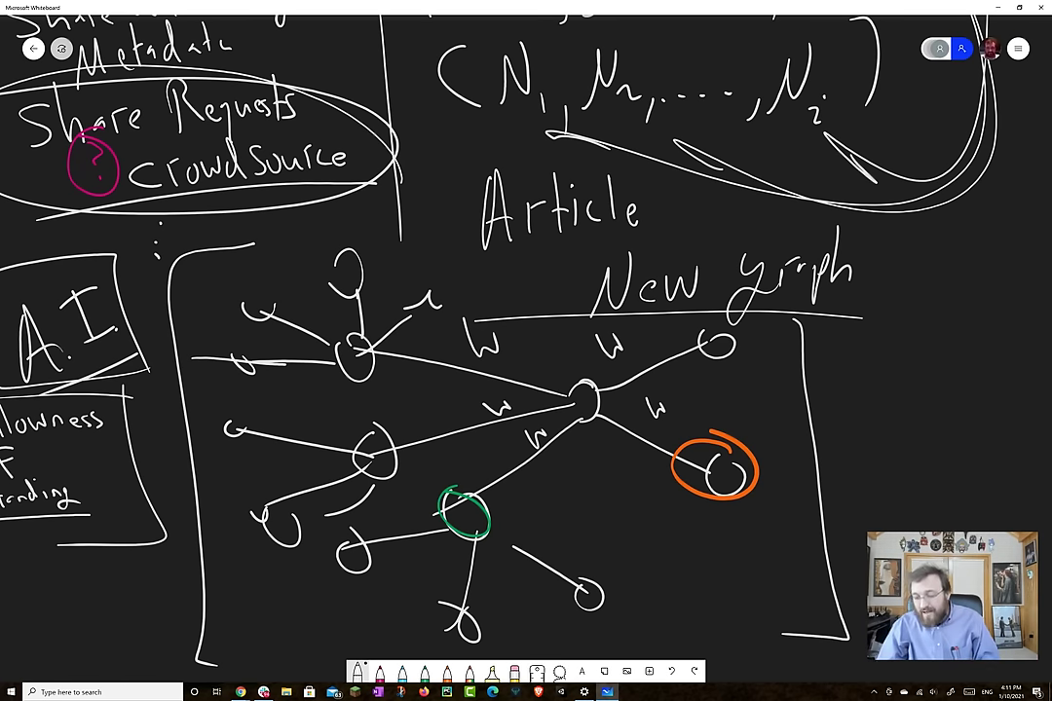
Scroll and pan up and left back to the Mind Vaccine circle and Fact checkers box.
scroll(443, 292, "up", 10)
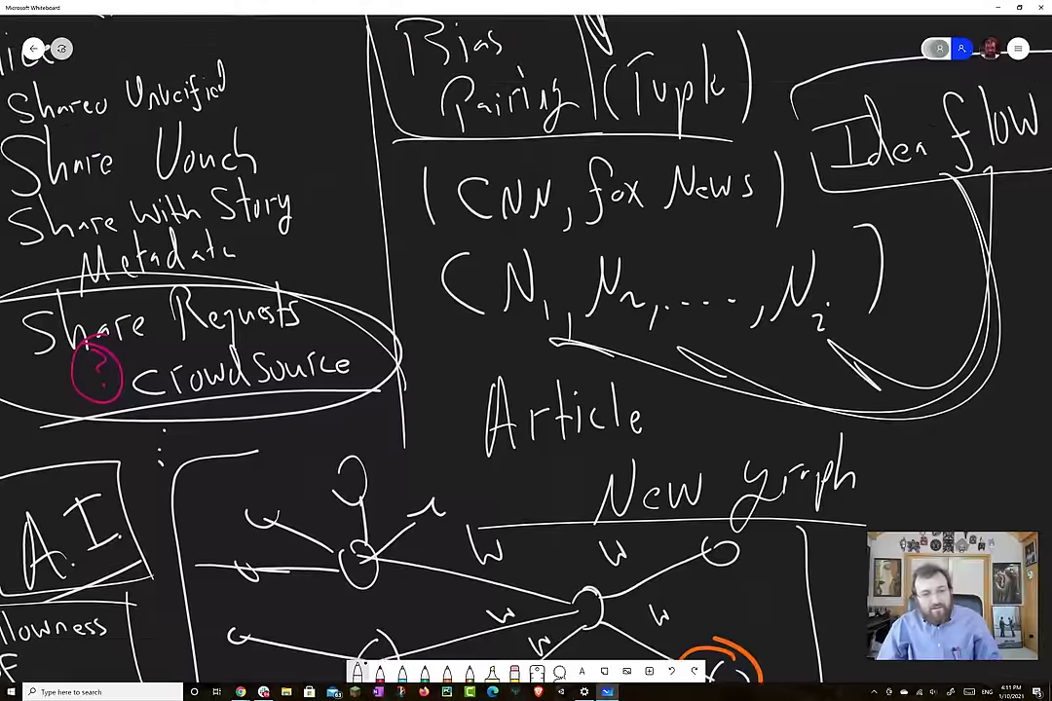
mouse_move(289, 682)
left_mouse_down()
mouse_move(5, 78)
mouse_move(339, 682)
left_mouse_up()
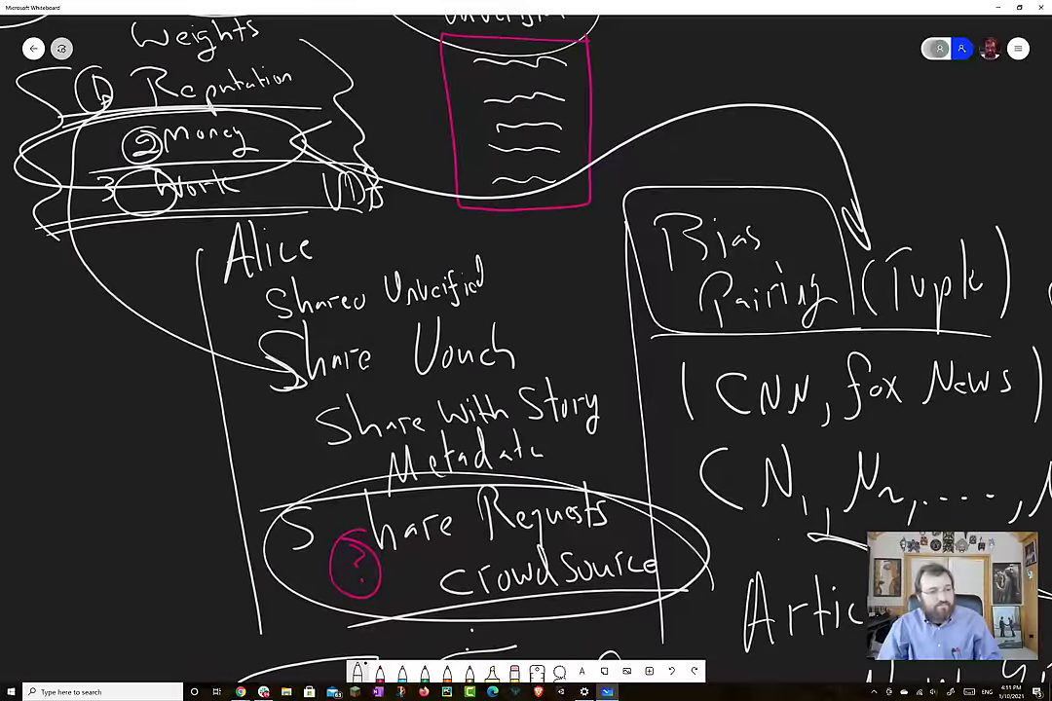
scroll(444, 292, "up", 10)
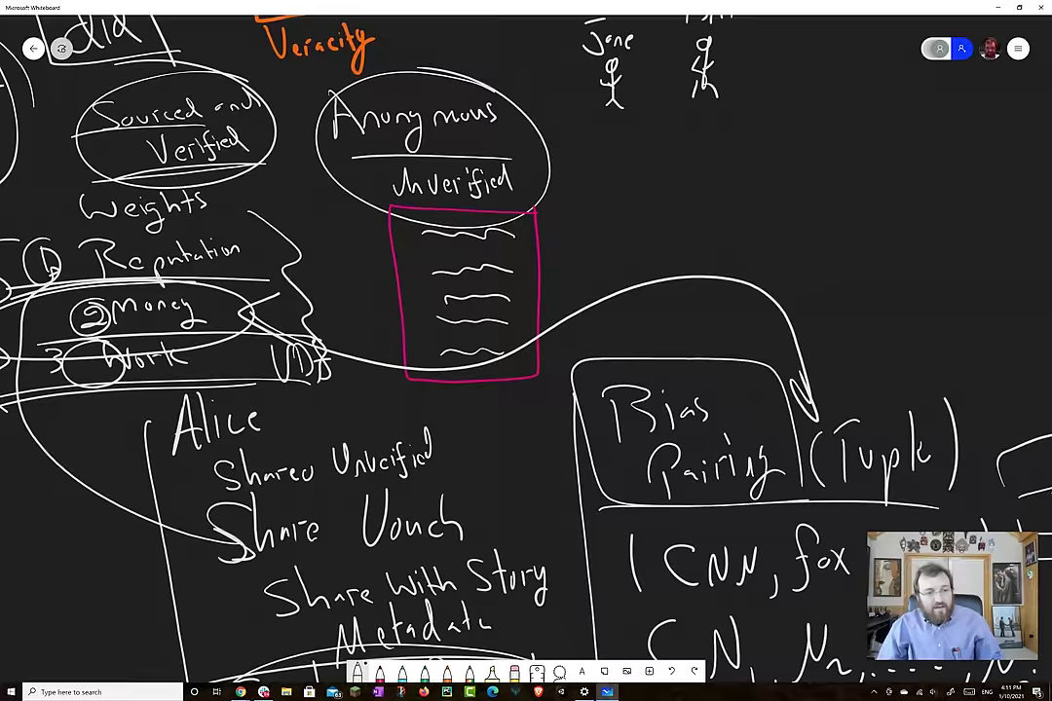
scroll(443, 292, "up", 5)
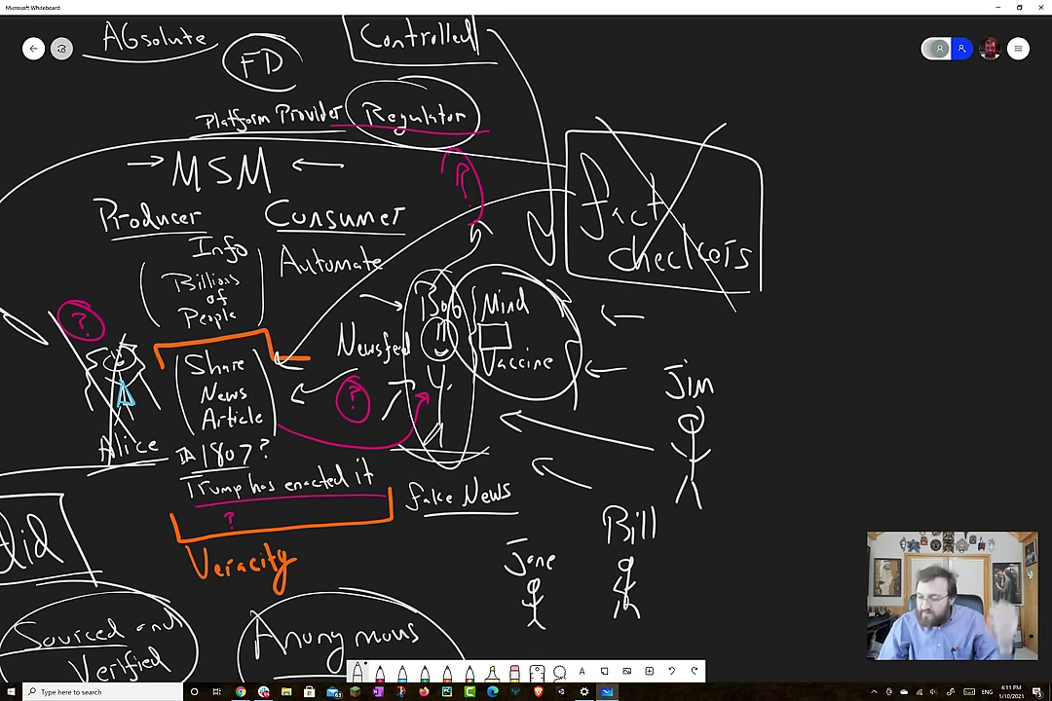
Draw an arrow into the Mind circle and write 'Think Tools' beside it.
left_click_drag(733, 340, 587, 338)
left_click_drag(606, 326, 606, 353)
mouse_move(749, 331)
left_mouse_down()
mouse_move(749, 358)
mouse_move(764, 325)
left_mouse_up()
mouse_move(770, 322)
left_mouse_down()
mouse_move(770, 358)
mouse_move(779, 359)
left_mouse_up()
mouse_move(791, 339)
left_mouse_down()
mouse_move(791, 356)
mouse_move(826, 357)
left_mouse_up()
left_click_drag(840, 327, 841, 351)
left_click_drag(772, 382, 791, 381)
mouse_move(781, 382)
left_mouse_down()
mouse_move(782, 401)
mouse_move(804, 384)
left_mouse_up()
left_click_drag(818, 370, 825, 403)
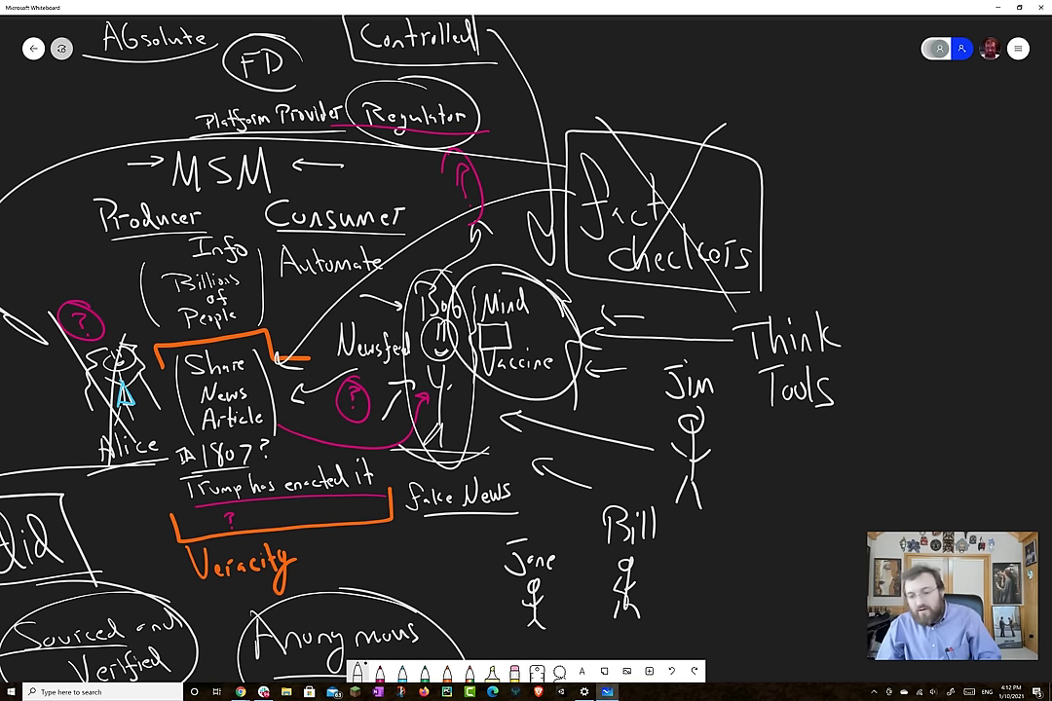
Write 'Checklist' below Think Tools and underline it.
scroll(526, 292, "right", 5)
mouse_move(591, 435)
left_mouse_down()
mouse_move(590, 460)
mouse_move(657, 458)
left_mouse_up()
left_click_drag(668, 421, 676, 455)
mouse_move(683, 419)
left_mouse_down()
mouse_move(682, 454)
mouse_move(697, 453)
left_mouse_up()
left_click_drag(719, 409, 720, 454)
left_click_drag(711, 425, 731, 420)
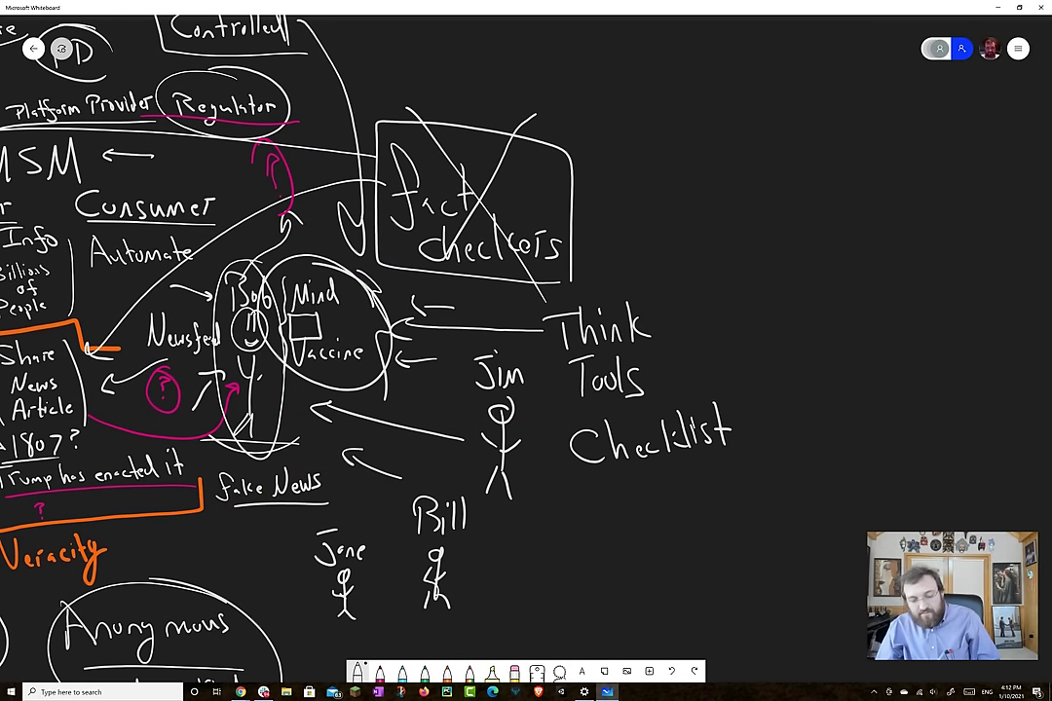
left_click_drag(524, 501, 766, 465)
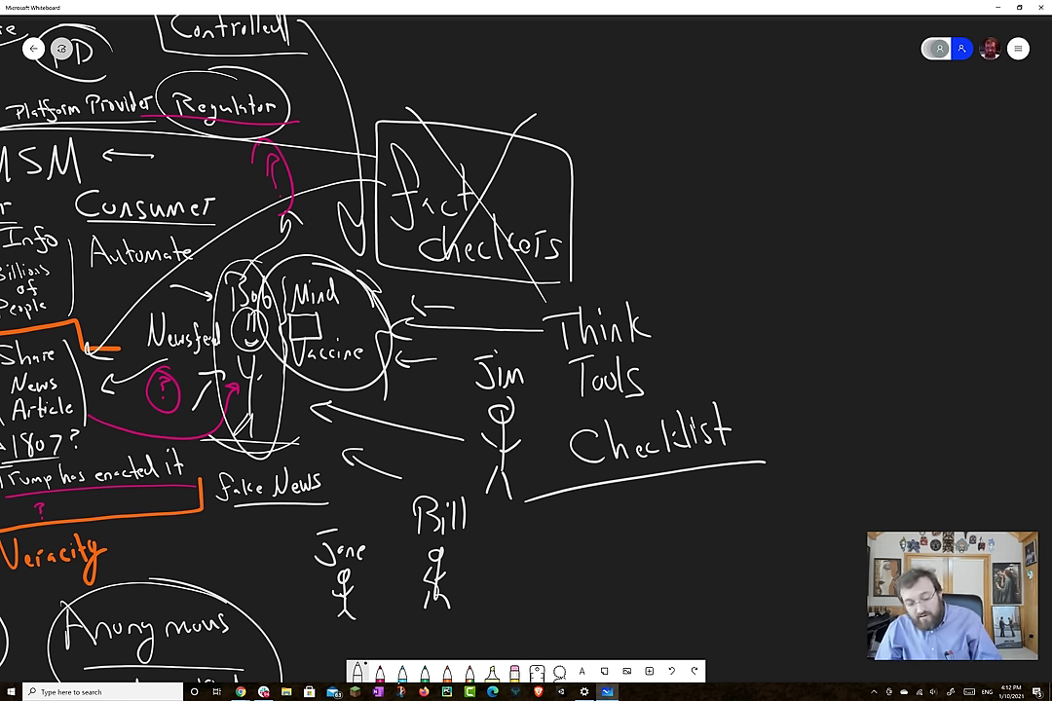
Write 'Community Curated' beneath the Checklist underline.
left_click_drag(545, 517, 543, 535)
left_click_drag(558, 522, 618, 531)
mouse_move(620, 534)
left_mouse_down()
mouse_move(623, 519)
mouse_move(640, 534)
left_mouse_up()
left_click_drag(646, 506, 641, 557)
left_click_drag(687, 497, 674, 512)
left_click_drag(689, 512, 712, 492)
mouse_move(726, 493)
left_mouse_down()
mouse_move(716, 503)
mouse_move(727, 505)
left_mouse_up()
left_click_drag(737, 483, 740, 505)
left_click_drag(730, 492, 745, 490)
mouse_move(750, 493)
left_mouse_down()
mouse_move(760, 499)
mouse_move(783, 467)
left_mouse_up()
Make Checklist plural as 'Checklists' and write an underlined 'Vouch' below Community Curated.
left_click_drag(748, 413, 734, 440)
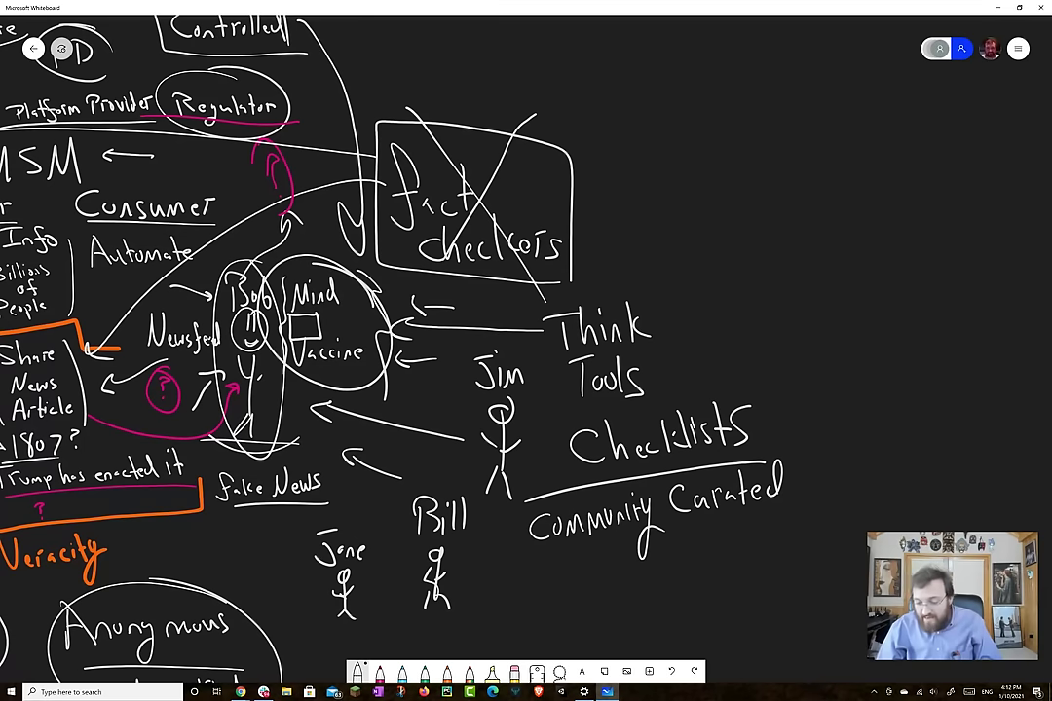
left_click_drag(536, 552, 577, 546)
left_click_drag(590, 563, 617, 574)
mouse_move(631, 562)
left_mouse_down()
mouse_move(625, 582)
mouse_move(657, 581)
left_mouse_up()
left_click_drag(530, 622, 659, 597)
left_click_drag(585, 390, 598, 384)
left_click_drag(526, 351, 833, 297)
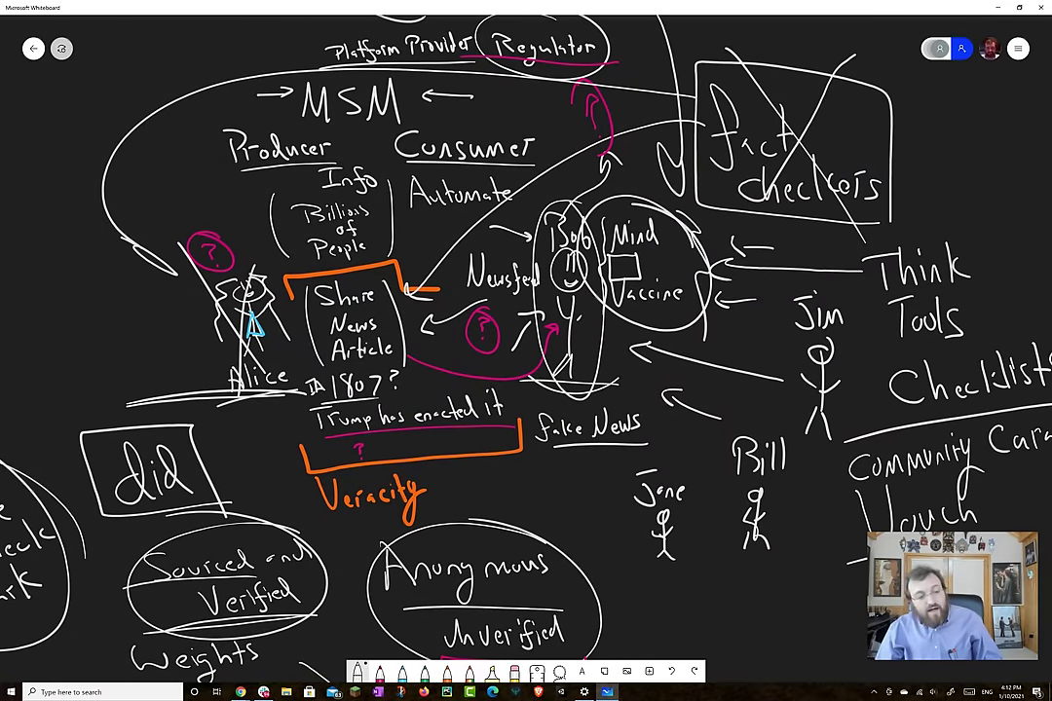
Write 'Thumbs up' left of the stick figure sharing the article.
left_click_drag(526, 350, 668, 378)
left_click_drag(144, 310, 145, 352)
mouse_move(117, 298)
left_mouse_down()
mouse_move(162, 292)
mouse_move(180, 343)
left_mouse_up()
left_click_drag(183, 341, 243, 327)
mouse_move(257, 308)
left_mouse_down()
mouse_move(218, 356)
mouse_move(238, 380)
left_mouse_up()
Write 'Thumbs down' beneath 'Thumbs up'.
mouse_move(138, 363)
left_mouse_down()
mouse_move(168, 357)
mouse_move(156, 407)
left_mouse_up()
left_click_drag(172, 353, 175, 403)
left_click_drag(177, 388, 228, 399)
left_click_drag(242, 388, 201, 443)
mouse_move(209, 408)
left_mouse_down()
mouse_move(206, 446)
mouse_move(216, 436)
left_mouse_up()
left_click_drag(224, 415, 255, 421)
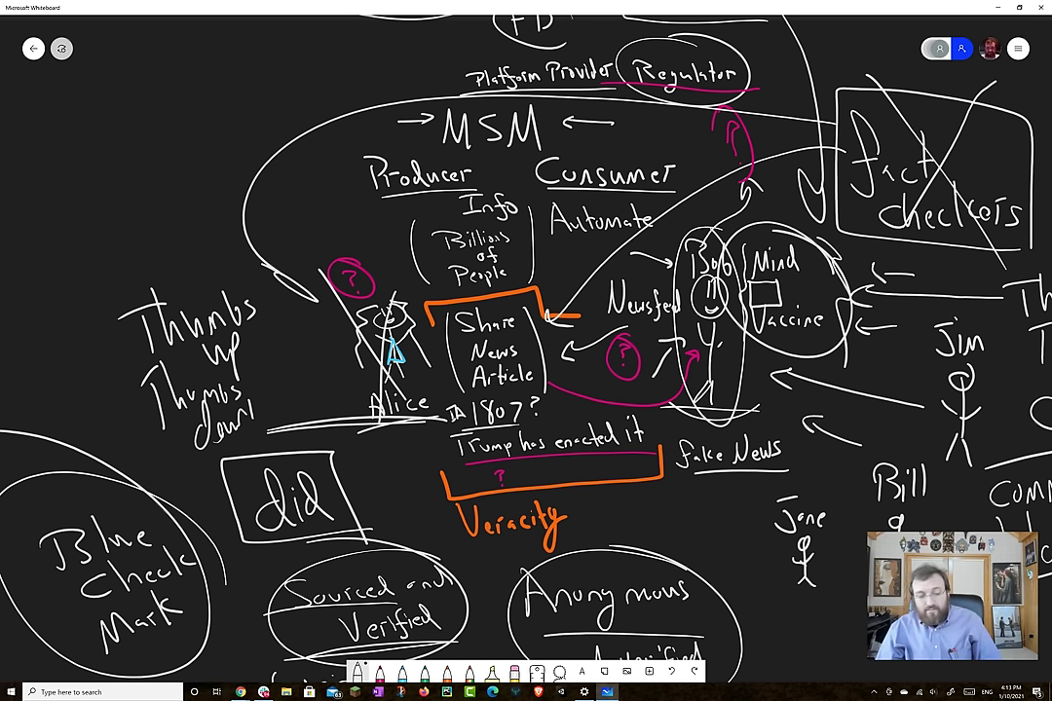
scroll(526, 351, "right", 10)
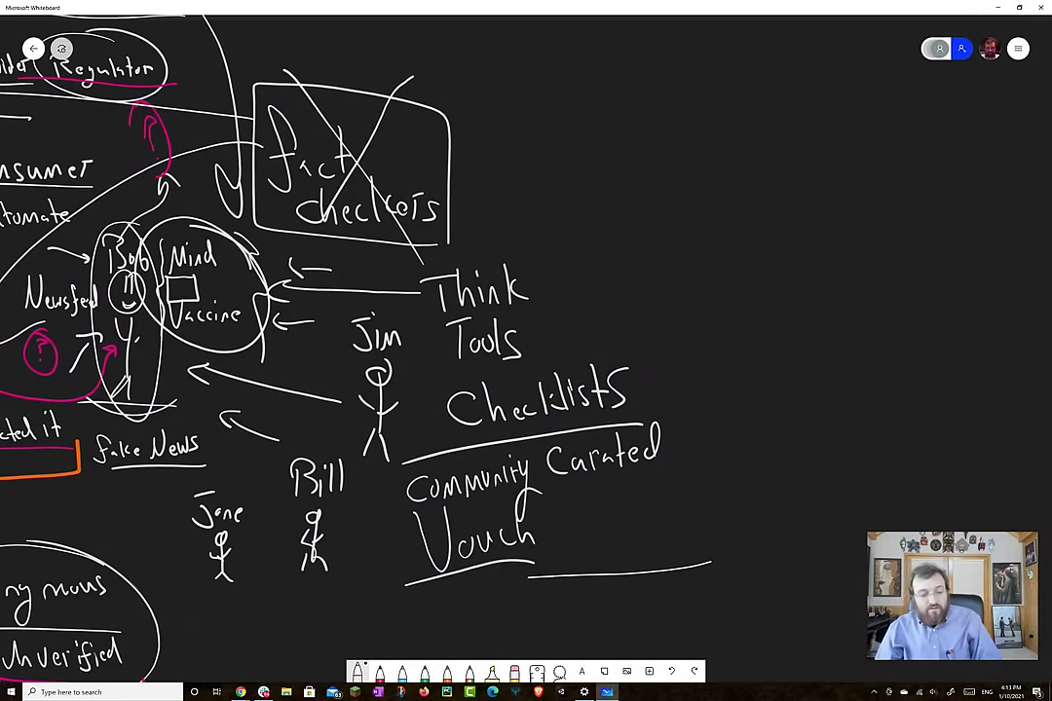
Enclose Think Tools through Vouch in a rounded box and write 'Certify' beside Fact checkers.
mouse_move(429, 587)
left_mouse_down()
mouse_move(379, 487)
mouse_move(506, 241)
mouse_move(669, 424)
left_mouse_up()
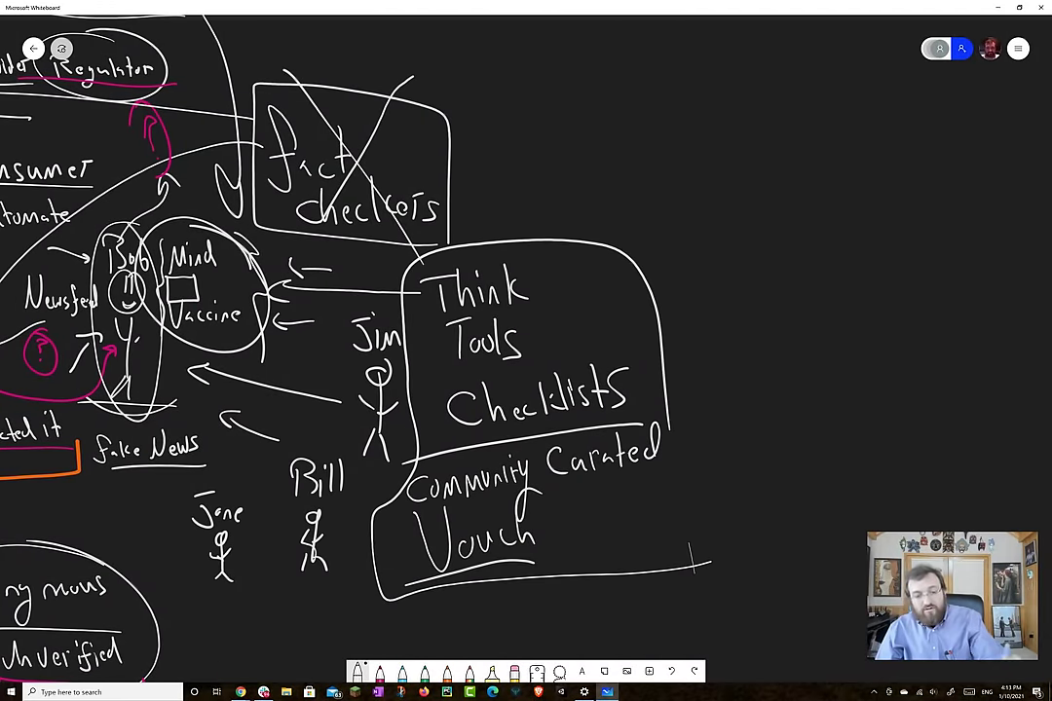
mouse_move(506, 188)
left_mouse_down()
mouse_move(504, 224)
mouse_move(529, 221)
left_mouse_up()
mouse_move(536, 206)
left_mouse_down()
mouse_move(549, 203)
mouse_move(557, 225)
left_mouse_up()
left_click_drag(547, 195, 567, 193)
left_click_drag(569, 200, 571, 224)
left_click_drag(592, 173, 583, 234)
mouse_move(575, 201)
left_mouse_down()
mouse_move(594, 198)
mouse_move(608, 239)
left_mouse_up()
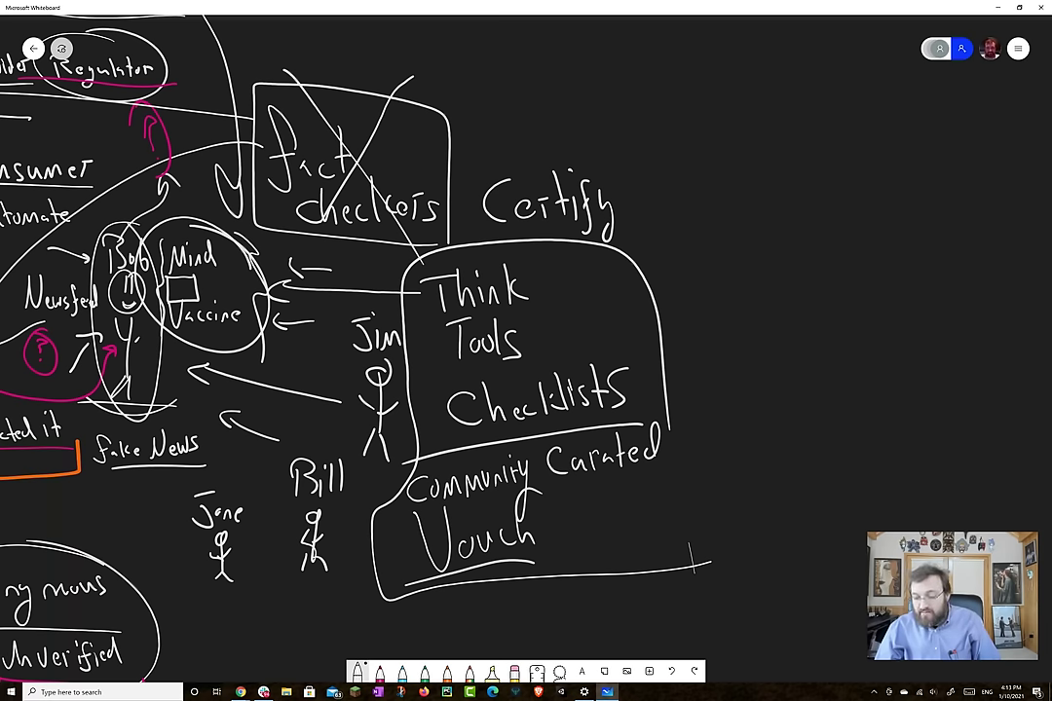
Write 'Bounties' below the Vouch box and underline it.
scroll(351, 312, "down", 3)
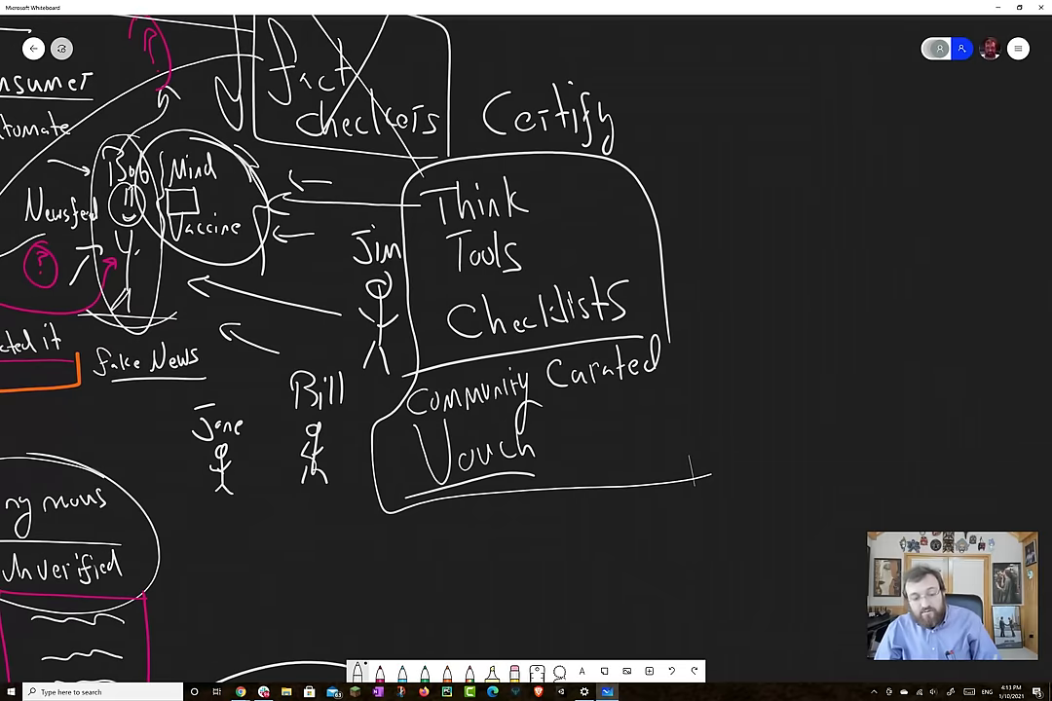
mouse_move(413, 526)
left_mouse_down()
mouse_move(415, 563)
mouse_move(440, 545)
left_mouse_up()
mouse_move(454, 533)
left_mouse_down()
mouse_move(504, 557)
mouse_move(510, 531)
left_mouse_up()
mouse_move(513, 536)
left_mouse_down()
mouse_move(513, 557)
mouse_move(530, 546)
mouse_move(533, 555)
left_mouse_up()
left_click_drag(425, 584, 544, 551)
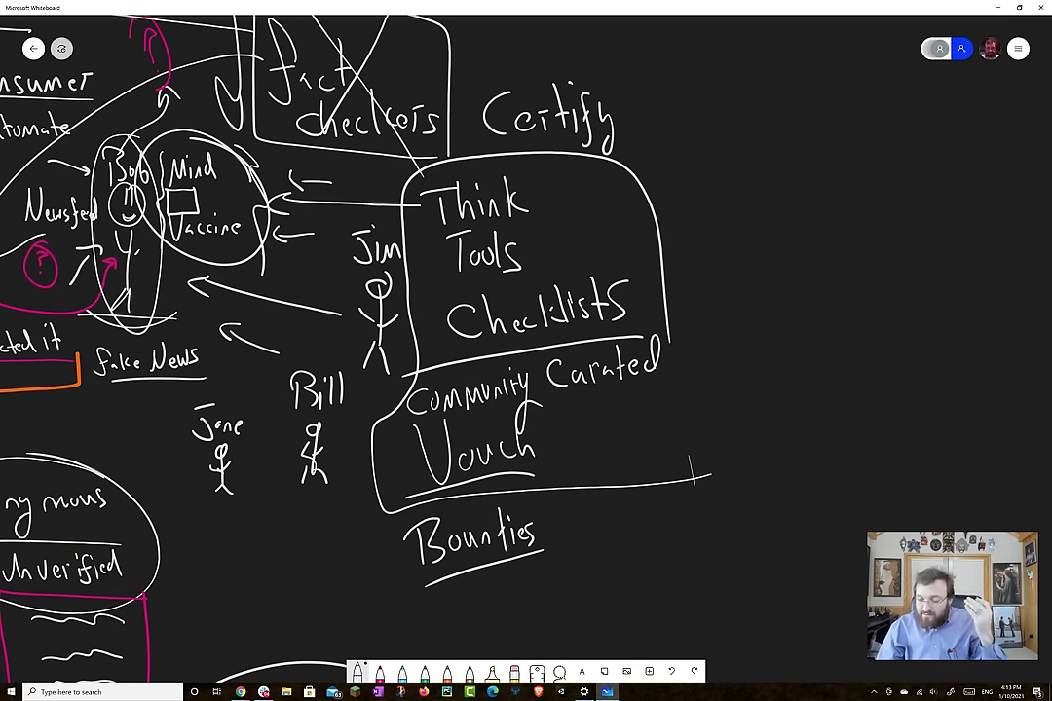
Handwrite 'A.I.' to the right of Bounties and draw a box around it.
left_click_drag(740, 292, 619, 288)
mouse_move(477, 549)
left_mouse_down()
mouse_move(490, 487)
mouse_move(502, 545)
left_mouse_up()
left_click(505, 532)
mouse_move(529, 487)
left_mouse_down()
mouse_move(527, 531)
mouse_move(540, 486)
left_mouse_up()
left_click_drag(516, 532, 544, 531)
mouse_move(466, 563)
left_mouse_down()
mouse_move(561, 460)
mouse_move(577, 576)
left_mouse_up()
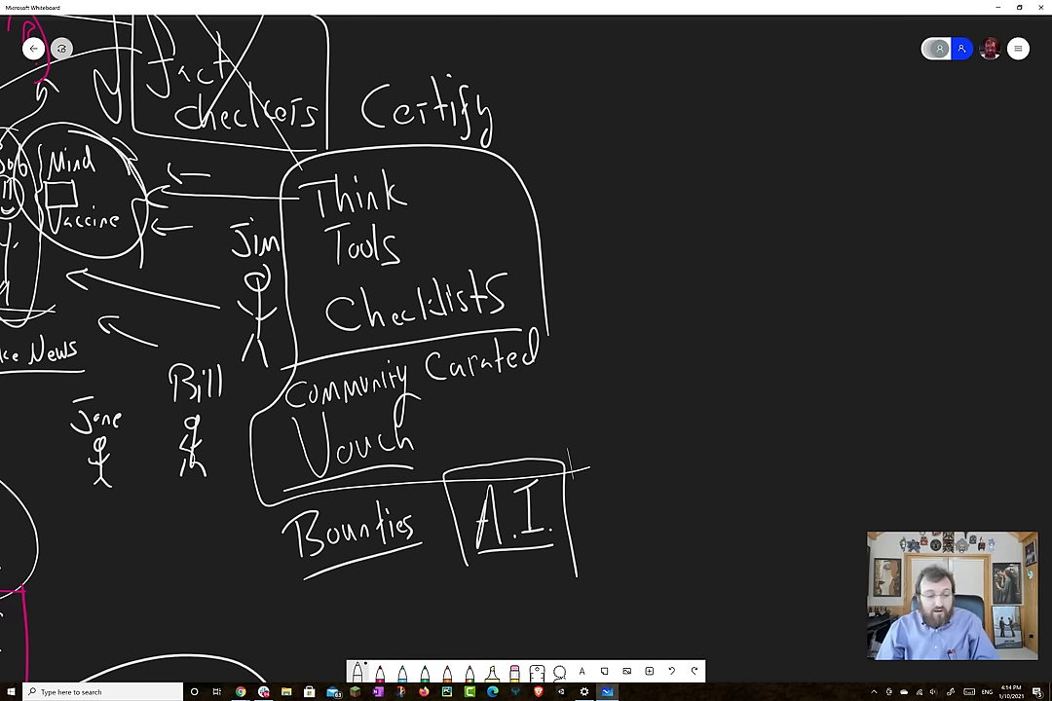
Draw a curve from the A.I. box up to the Think Tools outline, and box Bounties.
mouse_move(575, 526)
left_mouse_down()
mouse_move(645, 474)
mouse_move(568, 324)
mouse_move(575, 341)
left_mouse_up()
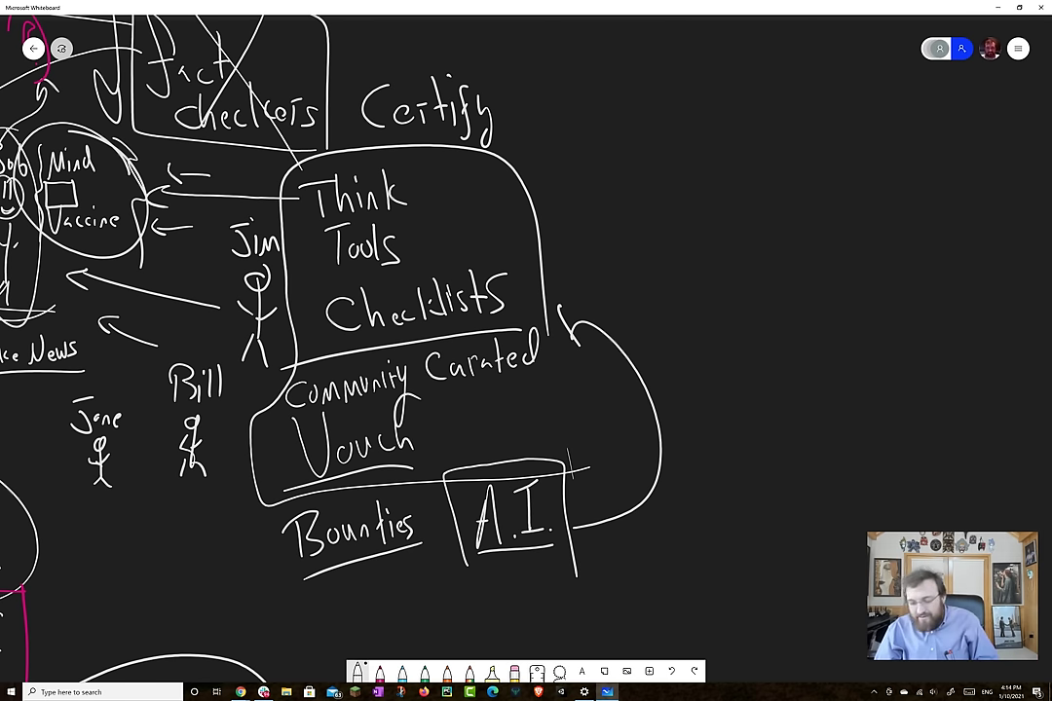
mouse_move(414, 477)
left_mouse_down()
mouse_move(256, 501)
mouse_move(419, 480)
left_mouse_up()
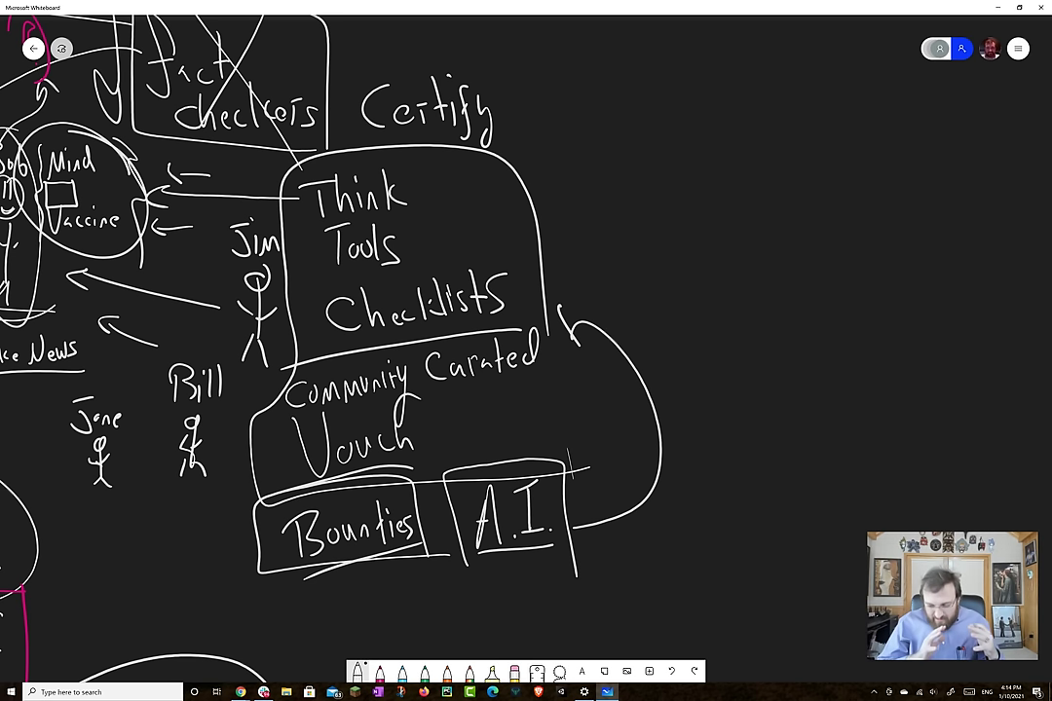
scroll(443, 292, "left", 10)
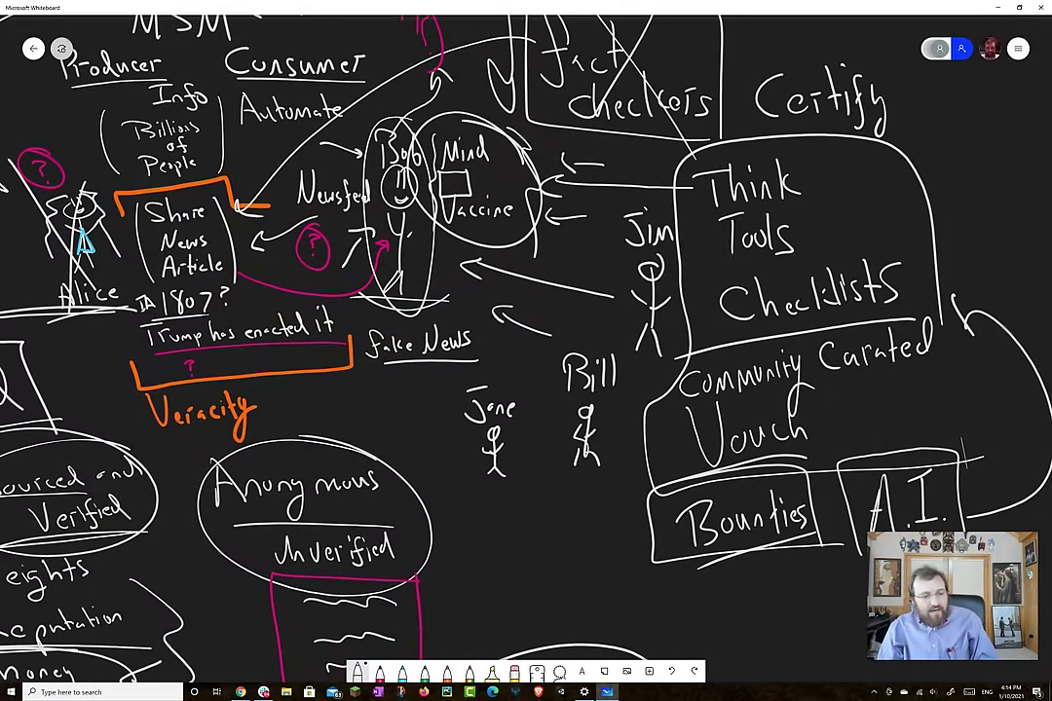
Draw a hand-drawn box around the Sourced and Verified ellipse.
scroll(444, 292, "left", 2)
scroll(443, 292, "down", 1)
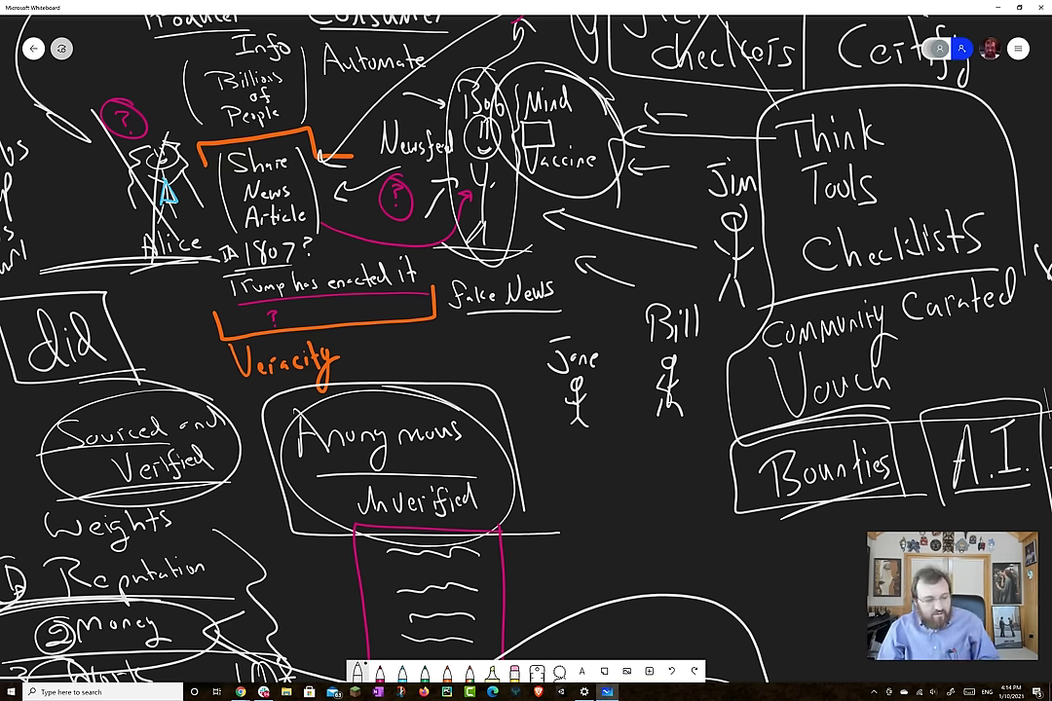
mouse_move(224, 499)
left_mouse_down()
mouse_move(193, 501)
mouse_move(12, 429)
mouse_move(195, 371)
mouse_move(210, 414)
left_mouse_up()
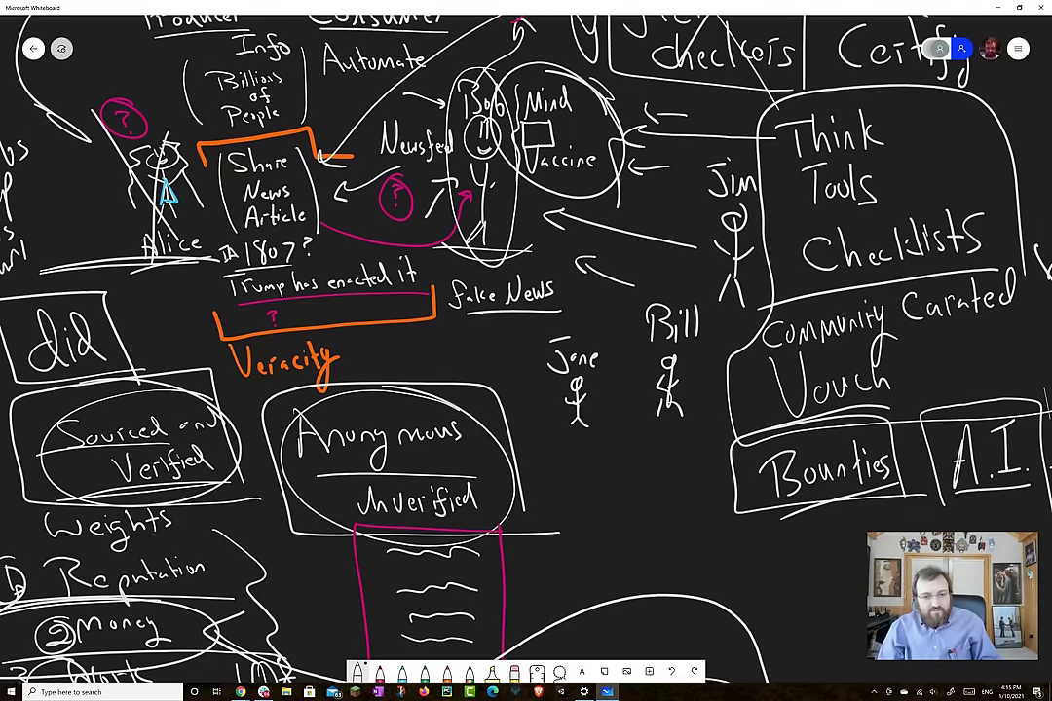
scroll(526, 350, "down", 10)
scroll(526, 351, "right", 6)
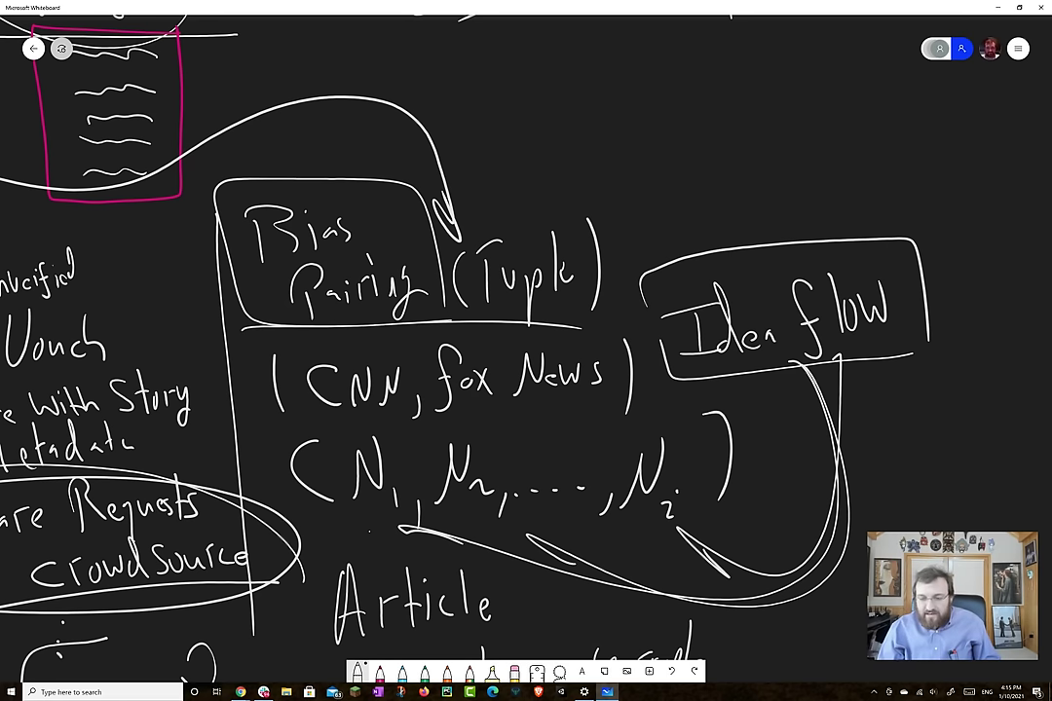
Handwrite the heading 'Social Physics' just above the Idea flow box.
left_click_drag(684, 172, 651, 219)
left_click_drag(709, 195, 731, 218)
mouse_move(744, 191)
left_mouse_down()
mouse_move(743, 218)
mouse_move(770, 208)
left_mouse_up()
left_click_drag(779, 146, 777, 210)
mouse_move(804, 136)
left_mouse_down()
mouse_move(808, 210)
mouse_move(815, 179)
left_mouse_up()
left_click_drag(839, 136, 849, 195)
mouse_move(855, 165)
left_mouse_down()
mouse_move(857, 226)
mouse_move(875, 190)
mouse_move(892, 195)
left_mouse_up()
mouse_move(910, 172)
left_mouse_down()
mouse_move(906, 194)
mouse_move(916, 194)
left_mouse_up()
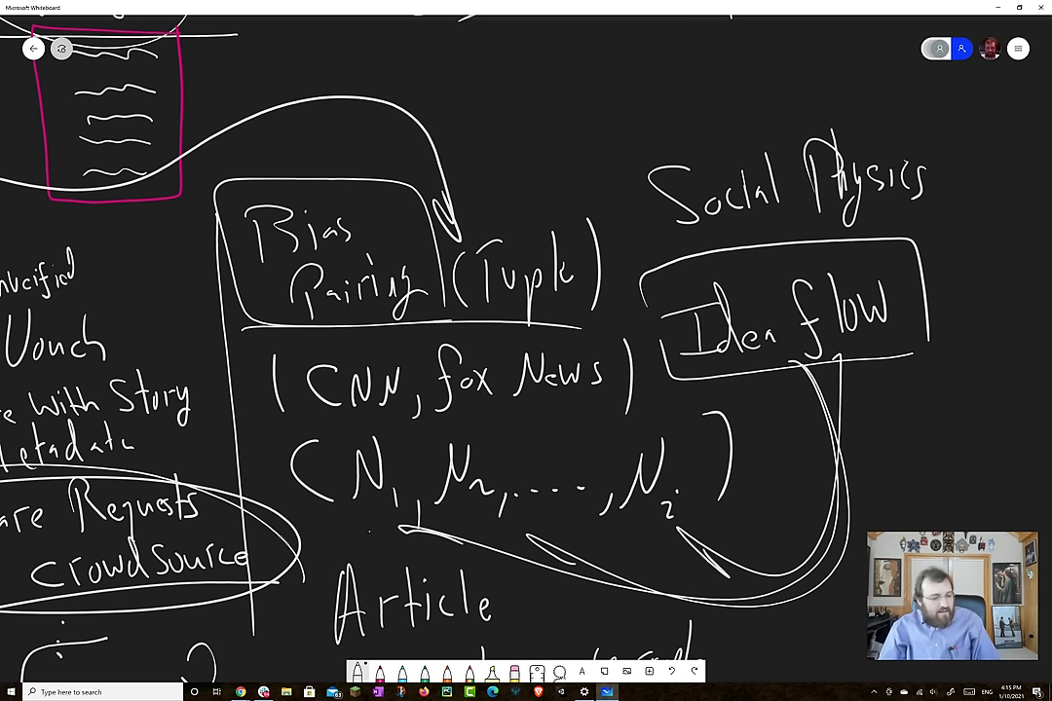
scroll(526, 350, "down", 5)
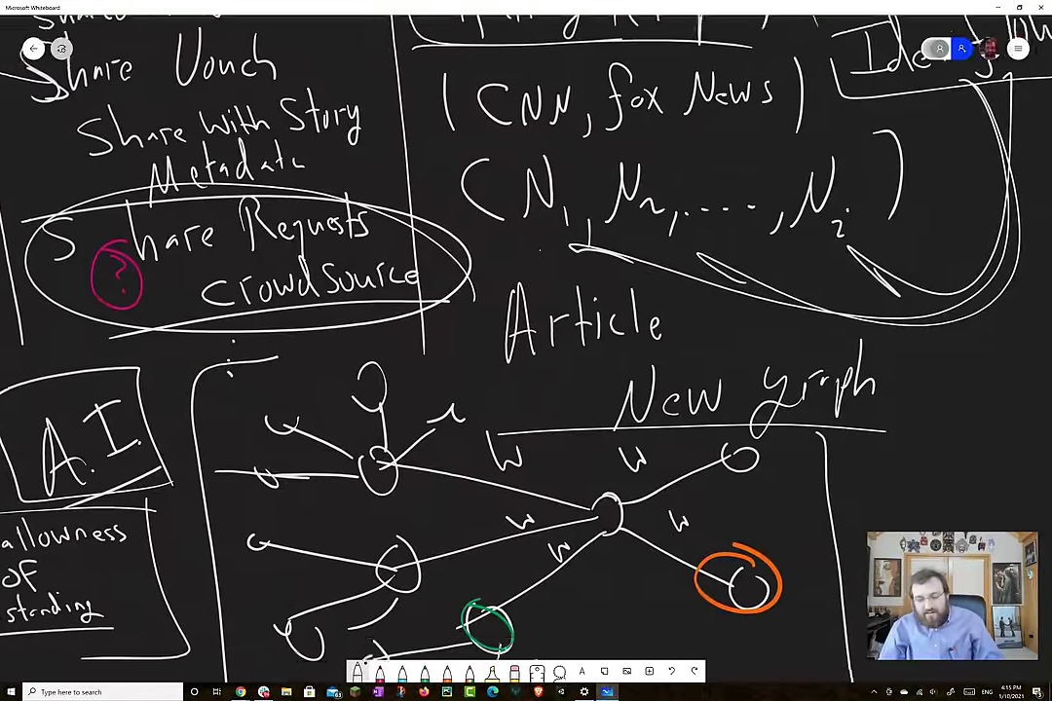
Handwrite 'Terms of Conduct' below the New graph diagram.
scroll(526, 350, "down", 2)
scroll(526, 351, "left", 3)
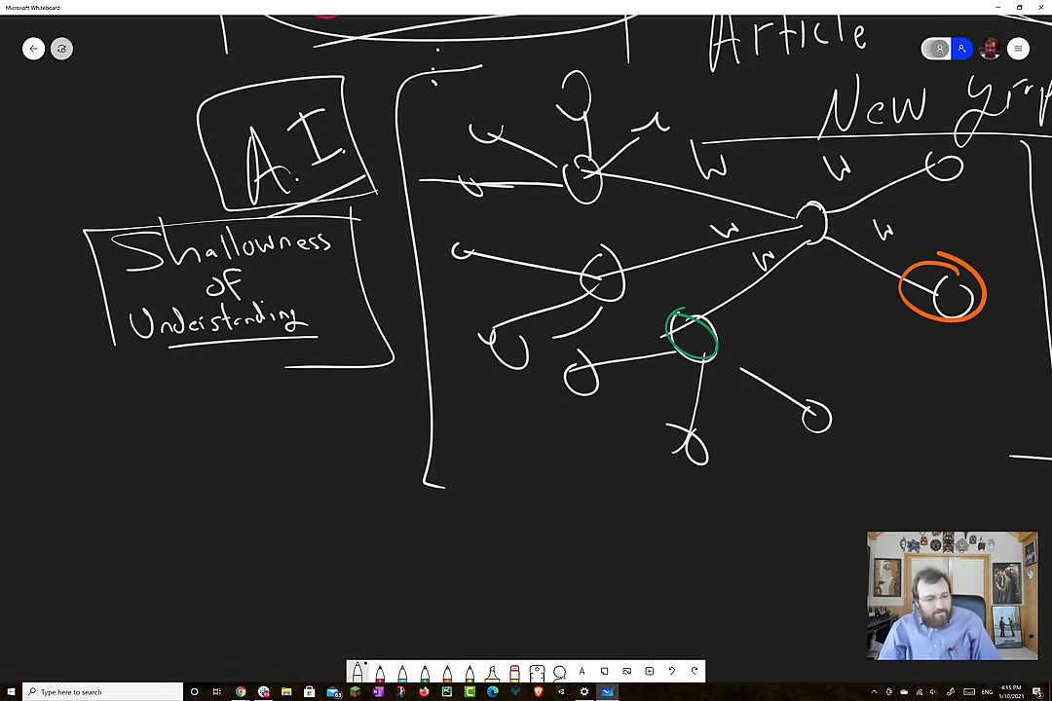
left_click_drag(192, 512, 201, 567)
left_click_drag(153, 508, 222, 499)
mouse_move(228, 543)
left_mouse_down()
mouse_move(248, 551)
mouse_move(297, 534)
mouse_move(309, 548)
left_mouse_up()
mouse_move(340, 533)
left_mouse_down()
mouse_move(348, 554)
mouse_move(362, 529)
left_mouse_up()
mouse_move(319, 575)
left_mouse_down()
mouse_move(317, 599)
mouse_move(327, 578)
left_mouse_up()
left_click_drag(337, 596, 409, 596)
left_click_drag(421, 551, 425, 592)
left_click_drag(409, 569, 431, 565)
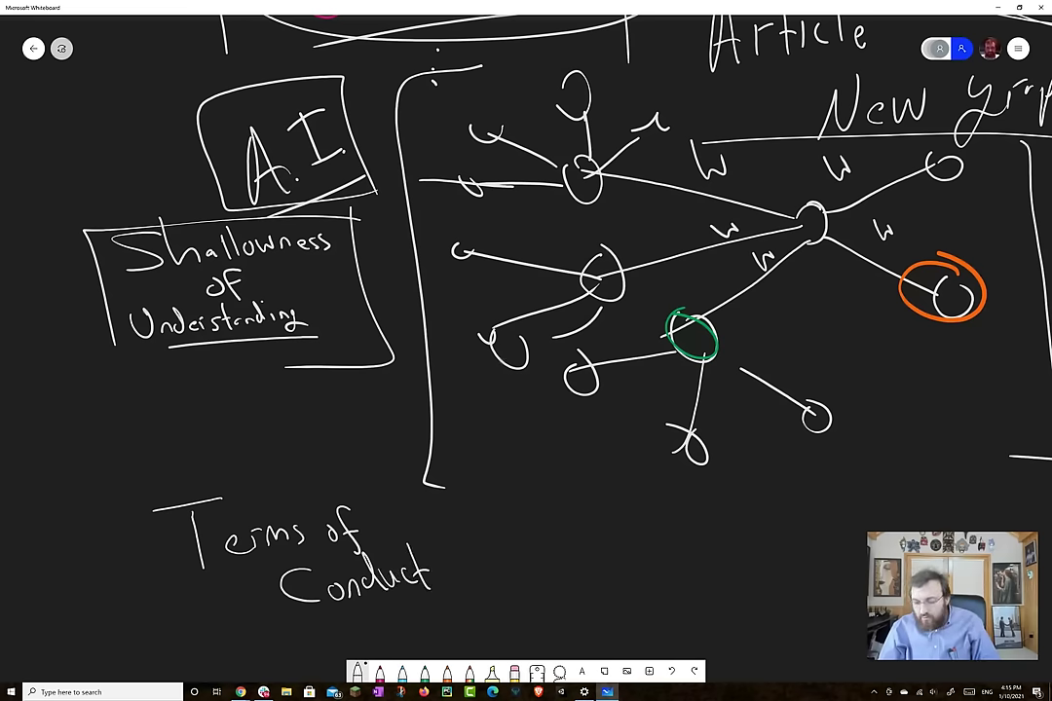
Draw a long horizontal pink line near the bottom of the board.
scroll(526, 351, "down", 3)
scroll(526, 351, "left", 2)
left_click(379, 671)
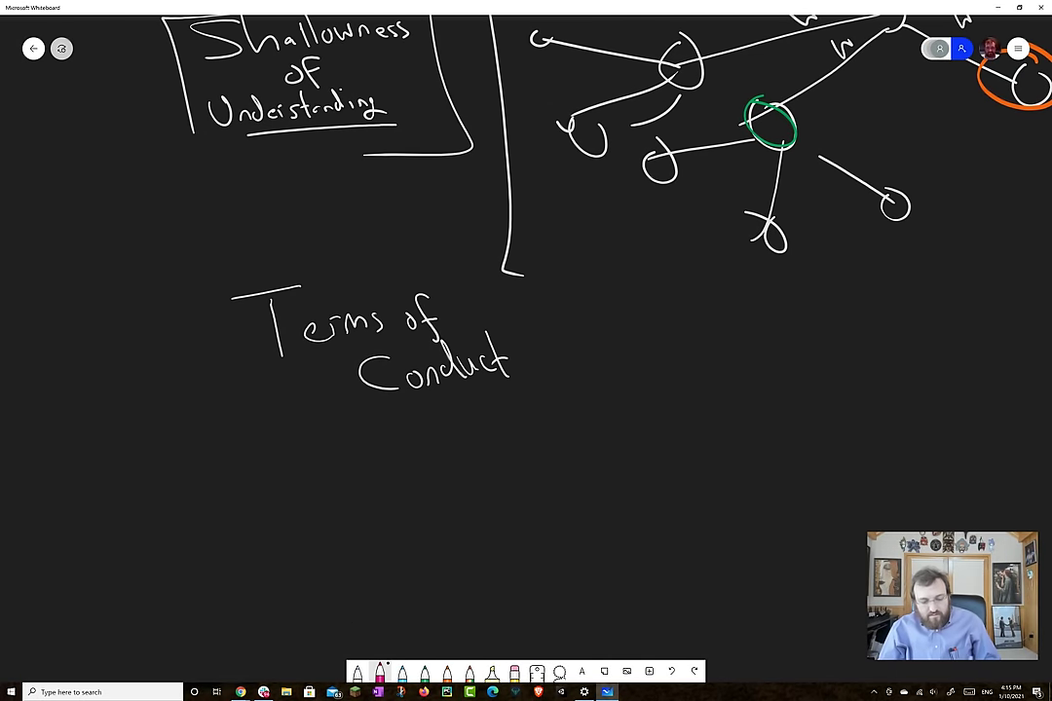
left_click_drag(691, 600, 93, 607)
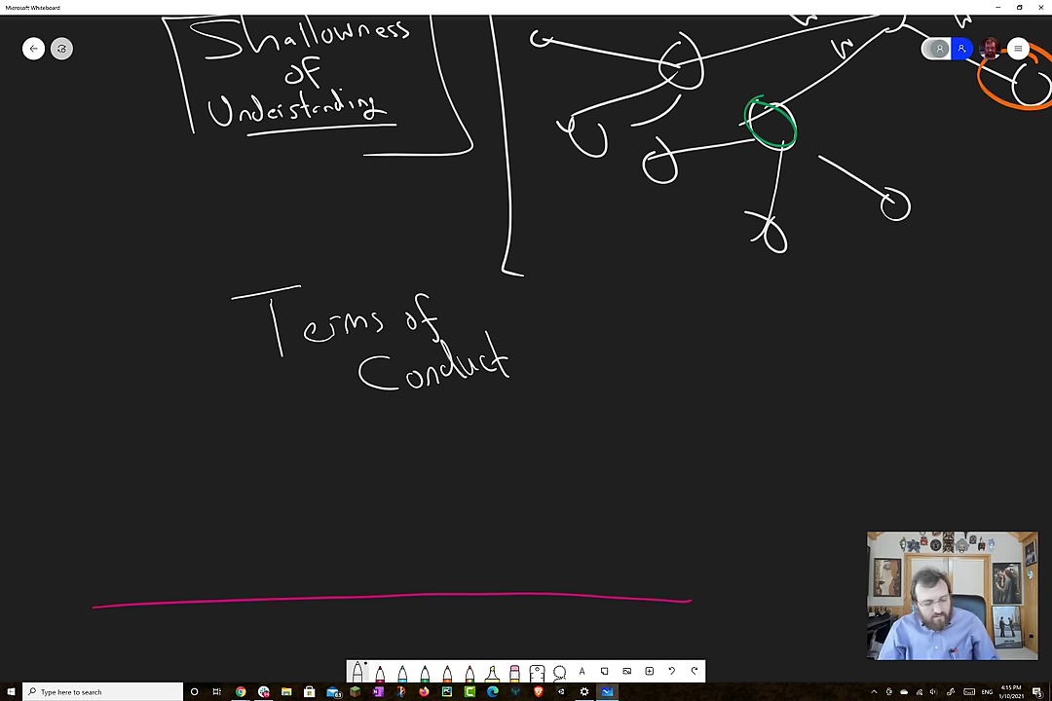
Bracket both ends of the pink line and start a row of f marks above it.
left_click_drag(112, 585, 89, 613)
left_click_drag(692, 575, 694, 633)
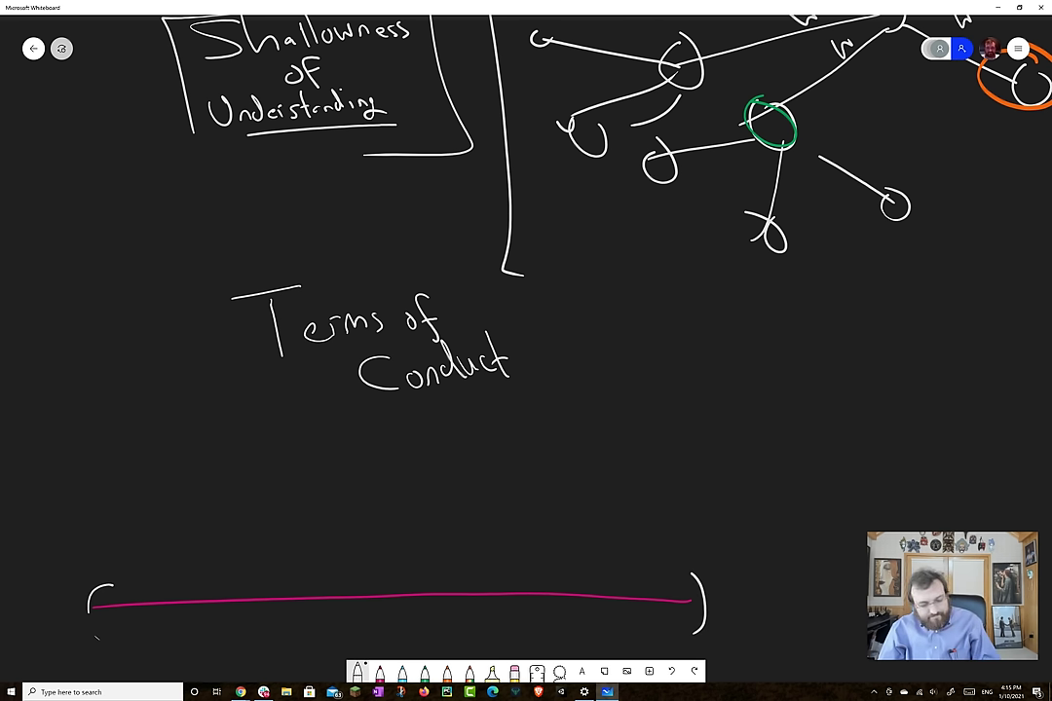
left_click_drag(483, 571, 487, 589)
left_click_drag(500, 577, 502, 588)
left_click_drag(371, 554, 350, 587)
left_click(376, 587)
Add more f marks along the line, draw a long line above them, and box Terms of Conduct.
mouse_move(241, 560)
left_mouse_down()
mouse_move(274, 556)
mouse_move(251, 591)
left_mouse_up()
left_click_drag(244, 575, 269, 573)
mouse_move(193, 558)
left_mouse_down()
mouse_move(164, 590)
mouse_move(120, 590)
mouse_move(148, 579)
left_mouse_up()
mouse_move(549, 552)
left_mouse_down()
mouse_move(531, 590)
mouse_move(555, 580)
left_mouse_up()
mouse_move(609, 553)
left_mouse_down()
mouse_move(589, 596)
mouse_move(611, 578)
left_mouse_up()
mouse_move(629, 551)
left_mouse_down()
mouse_move(638, 560)
mouse_move(626, 598)
left_mouse_up()
left_click_drag(621, 582, 654, 579)
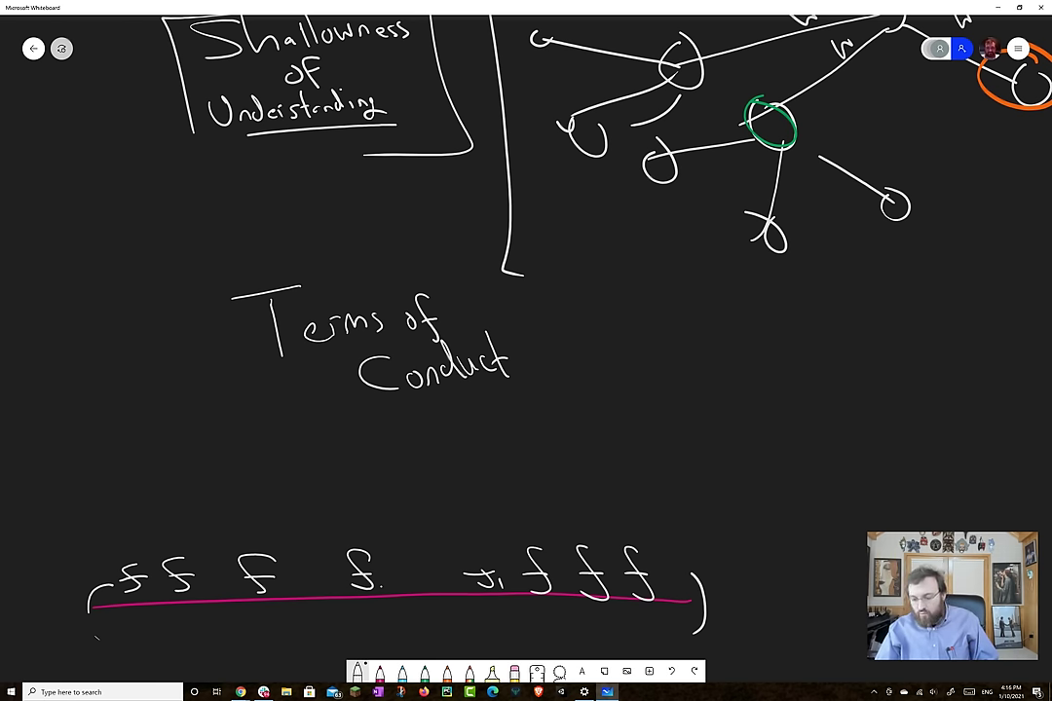
mouse_move(705, 536)
left_mouse_down()
mouse_move(84, 537)
mouse_move(101, 513)
mouse_move(206, 507)
left_mouse_up()
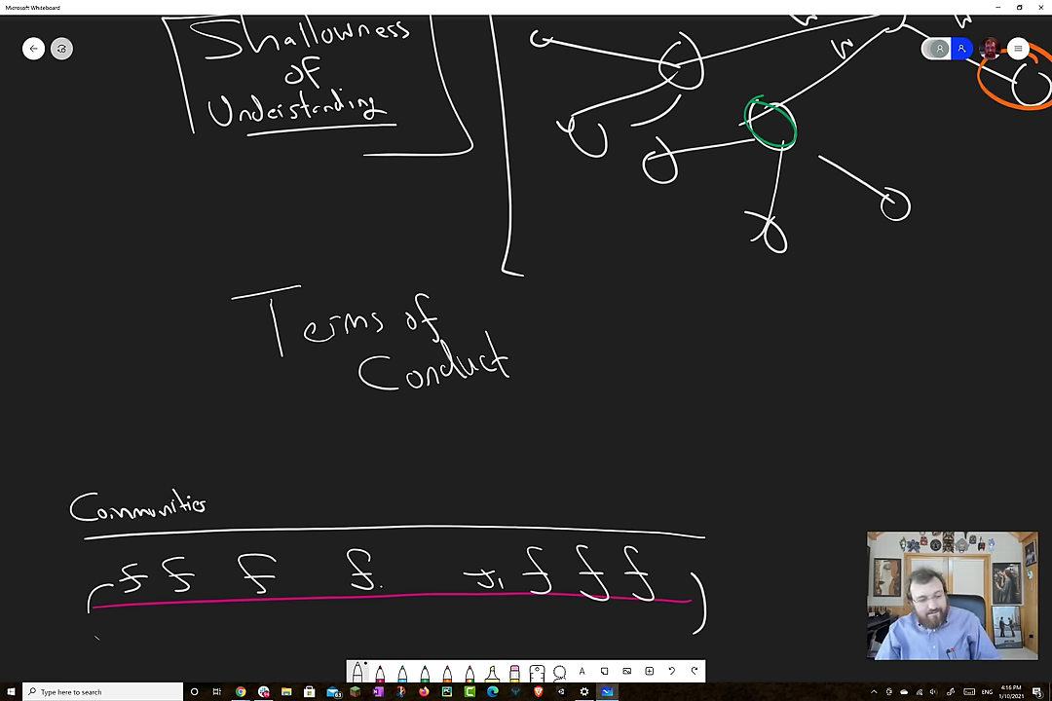
mouse_move(560, 400)
left_mouse_down()
mouse_move(234, 336)
mouse_move(452, 297)
mouse_move(534, 314)
mouse_move(541, 398)
left_mouse_up()
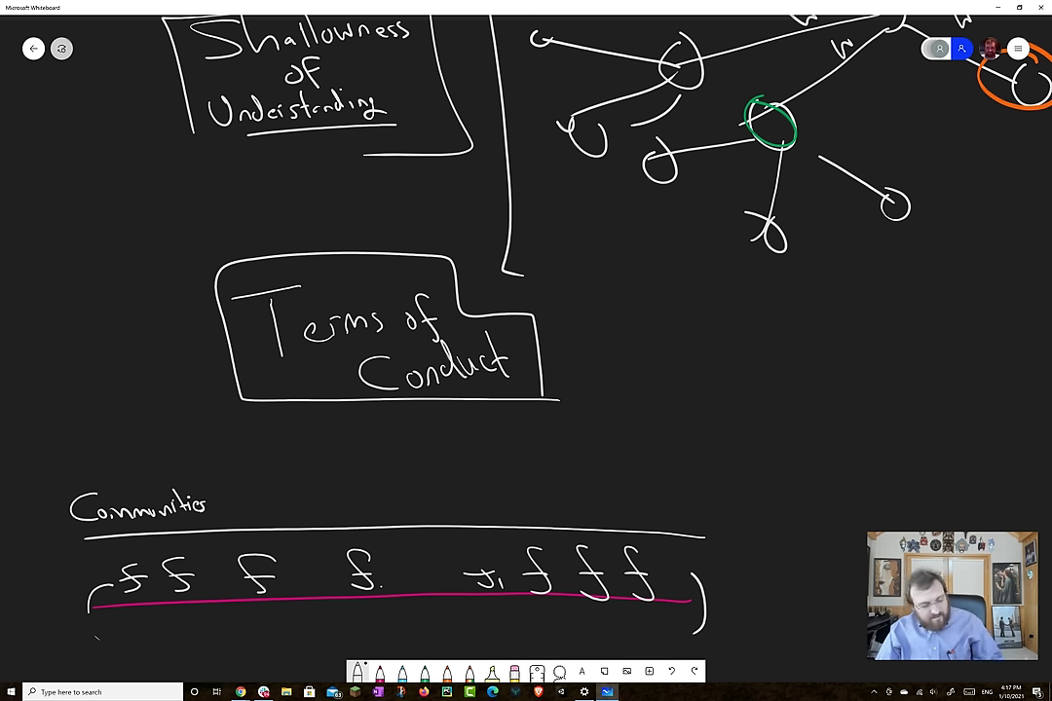
Circle an f under Communities and draw a curved arrow to the next f.
mouse_move(256, 543)
left_mouse_down()
mouse_move(246, 516)
mouse_move(255, 519)
left_mouse_up()
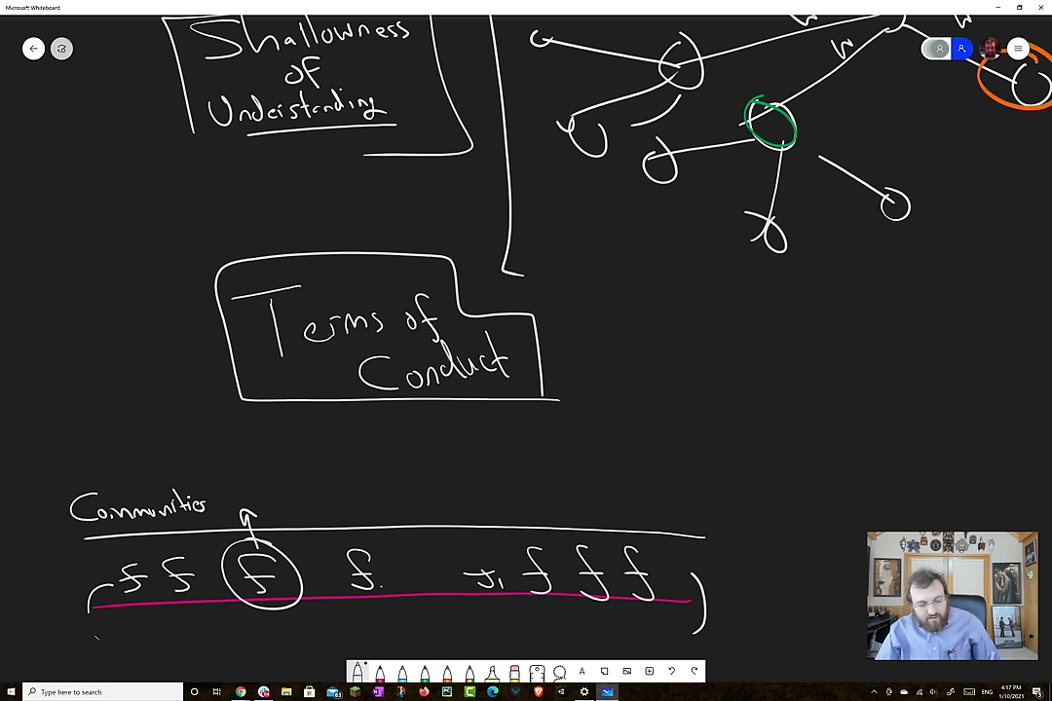
mouse_move(224, 499)
left_mouse_down()
mouse_move(261, 489)
mouse_move(316, 565)
left_mouse_up()
left_click_drag(308, 554, 324, 551)
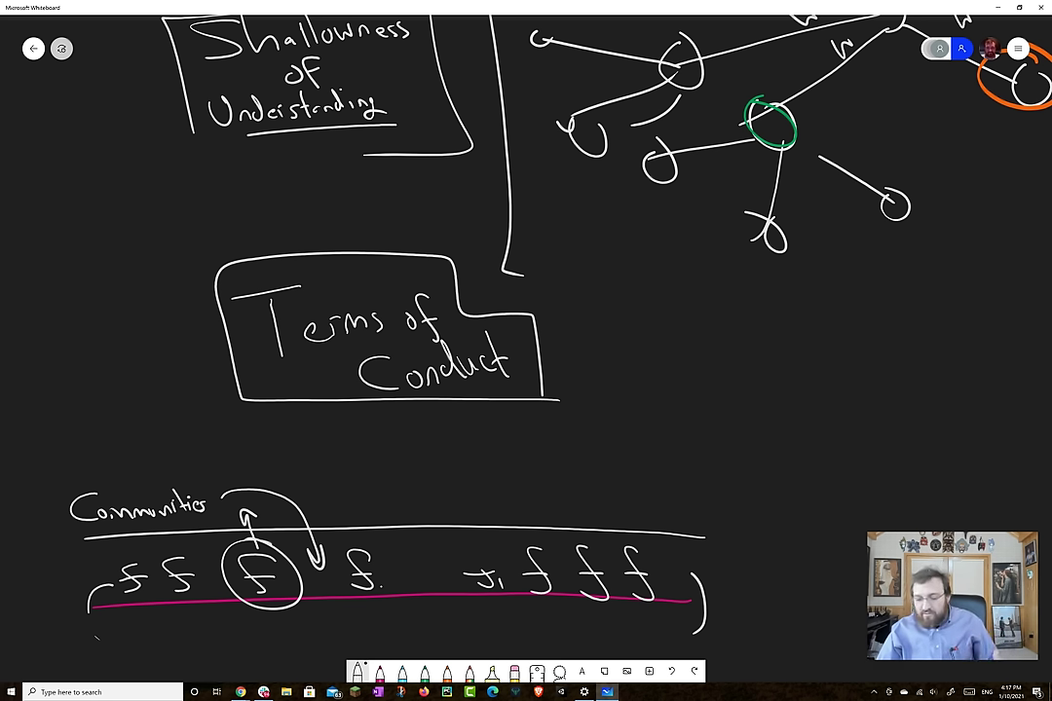
Write 'Baseline' after the bracket at the end of the row and box it.
mouse_move(721, 574)
left_mouse_down()
mouse_move(721, 614)
mouse_move(790, 606)
left_mouse_up()
left_click(780, 608)
left_click_drag(790, 604, 818, 607)
left_click_drag(820, 599, 830, 604)
left_click_drag(712, 557, 710, 623)
left_click_drag(716, 615, 830, 610)
left_click_drag(710, 560, 840, 614)
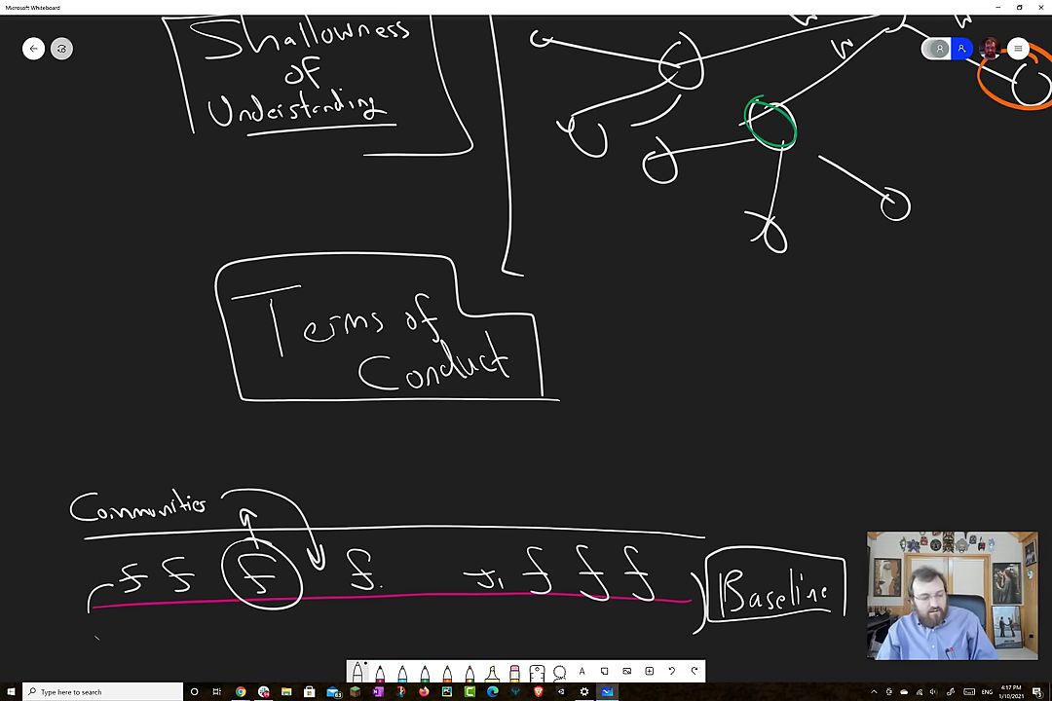
Box Communities, underline the Terms of Conduct box, and add a small arrow left of the line.
mouse_move(209, 474)
left_mouse_down()
mouse_move(107, 477)
mouse_move(61, 539)
mouse_move(216, 487)
mouse_move(210, 473)
left_mouse_up()
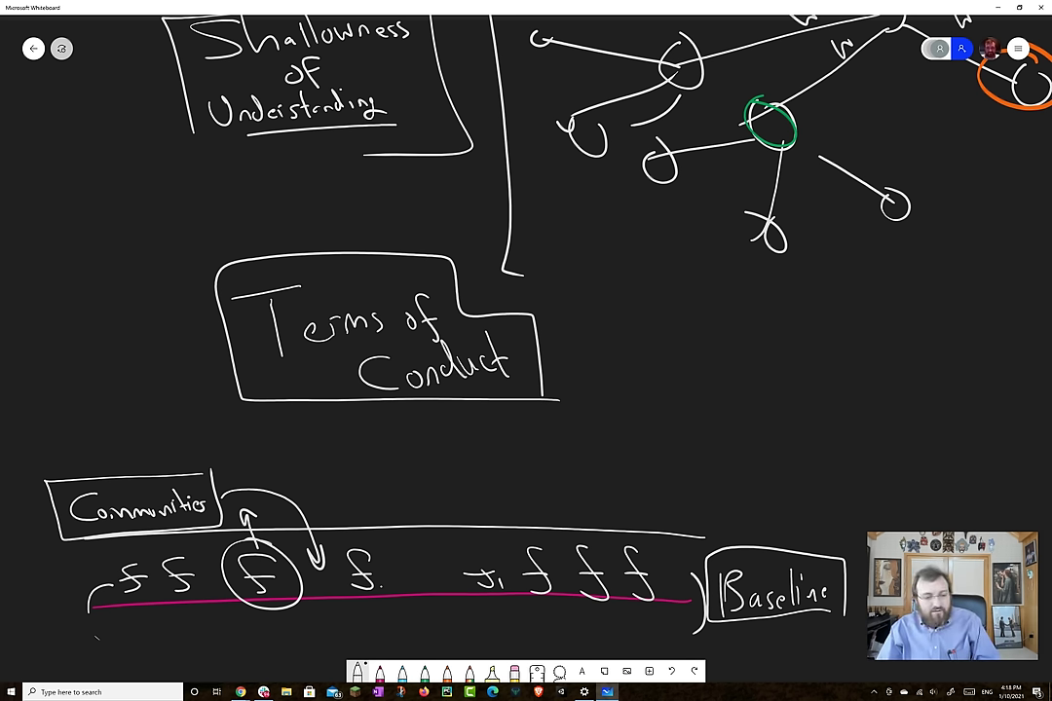
left_click_drag(521, 394, 199, 400)
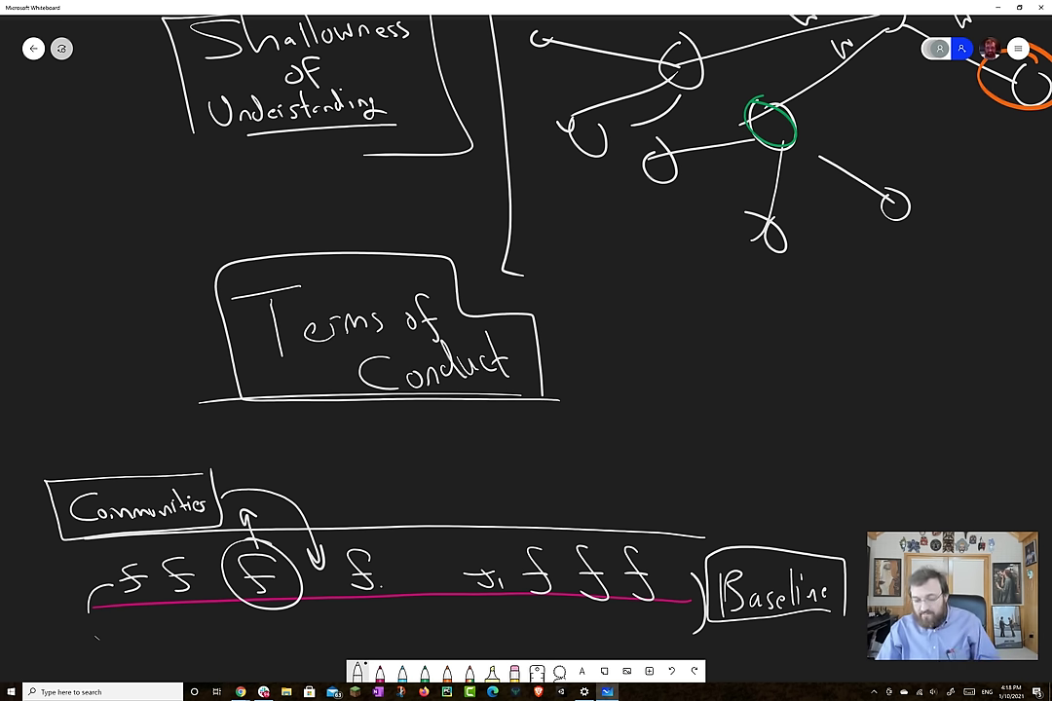
mouse_move(39, 611)
left_mouse_down()
mouse_move(77, 609)
mouse_move(24, 612)
left_mouse_up()
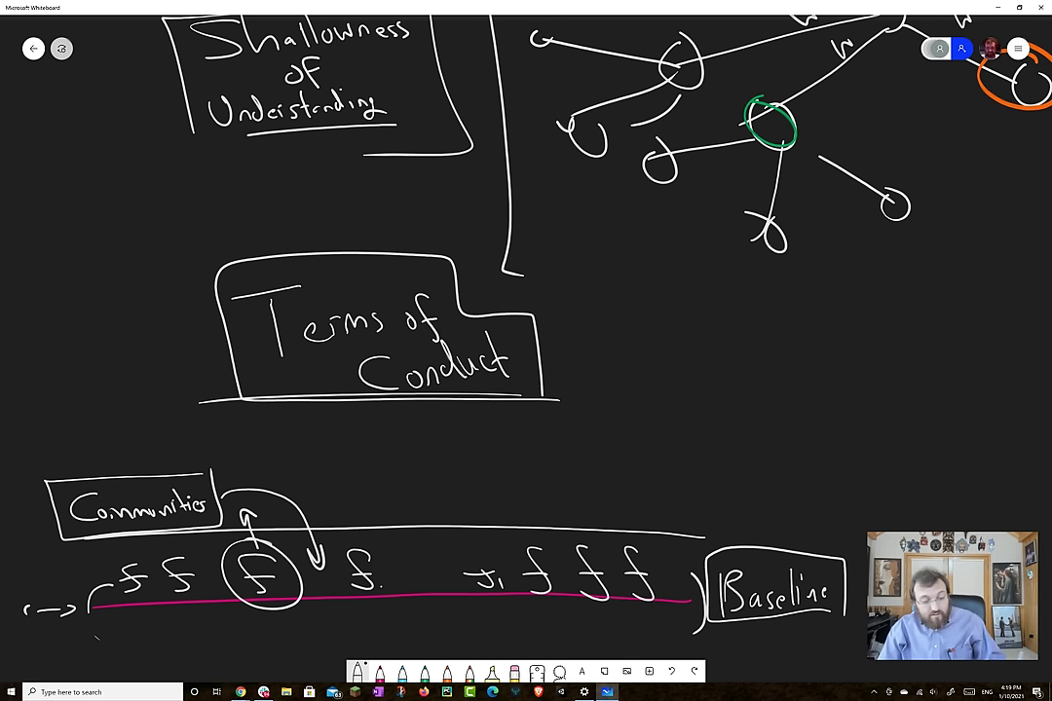
Write 'Trading' above the curved arrow, circle it, and add a brace on its left.
mouse_move(318, 485)
left_mouse_down()
mouse_move(316, 509)
mouse_move(337, 481)
left_mouse_up()
mouse_move(331, 492)
left_mouse_down()
mouse_move(332, 506)
mouse_move(342, 494)
mouse_move(346, 505)
left_mouse_up()
mouse_move(361, 480)
left_mouse_down()
mouse_move(360, 505)
mouse_move(379, 506)
mouse_move(382, 523)
left_mouse_up()
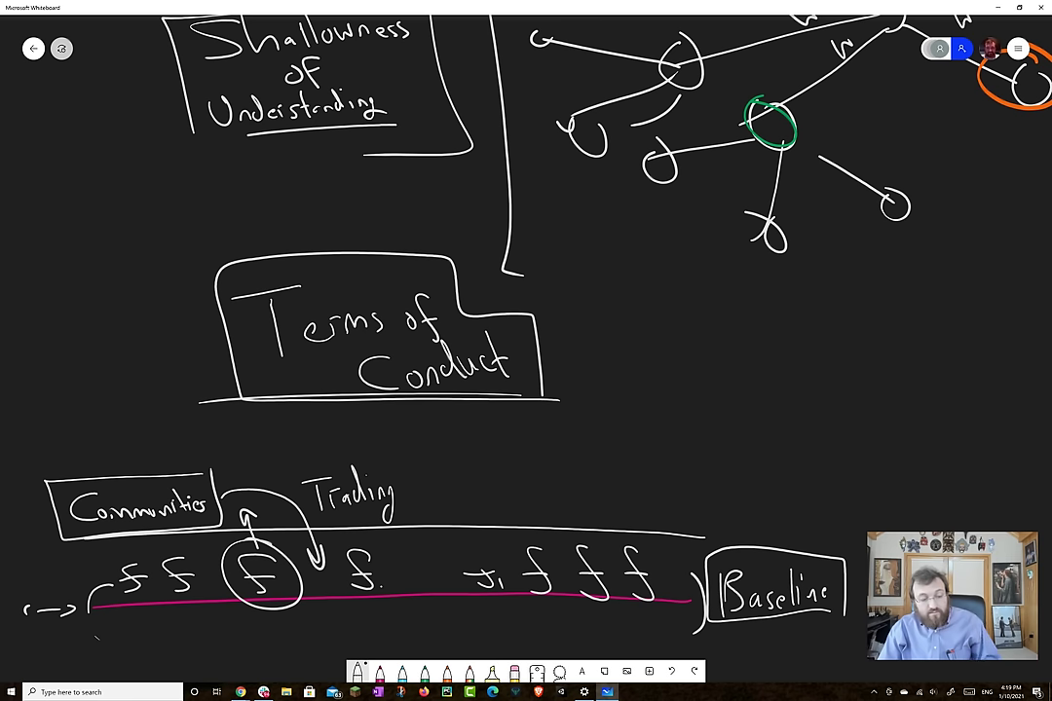
mouse_move(355, 445)
left_mouse_down()
mouse_move(292, 497)
mouse_move(352, 446)
left_mouse_up()
mouse_move(268, 526)
left_mouse_down()
mouse_move(273, 465)
mouse_move(292, 445)
left_mouse_up()
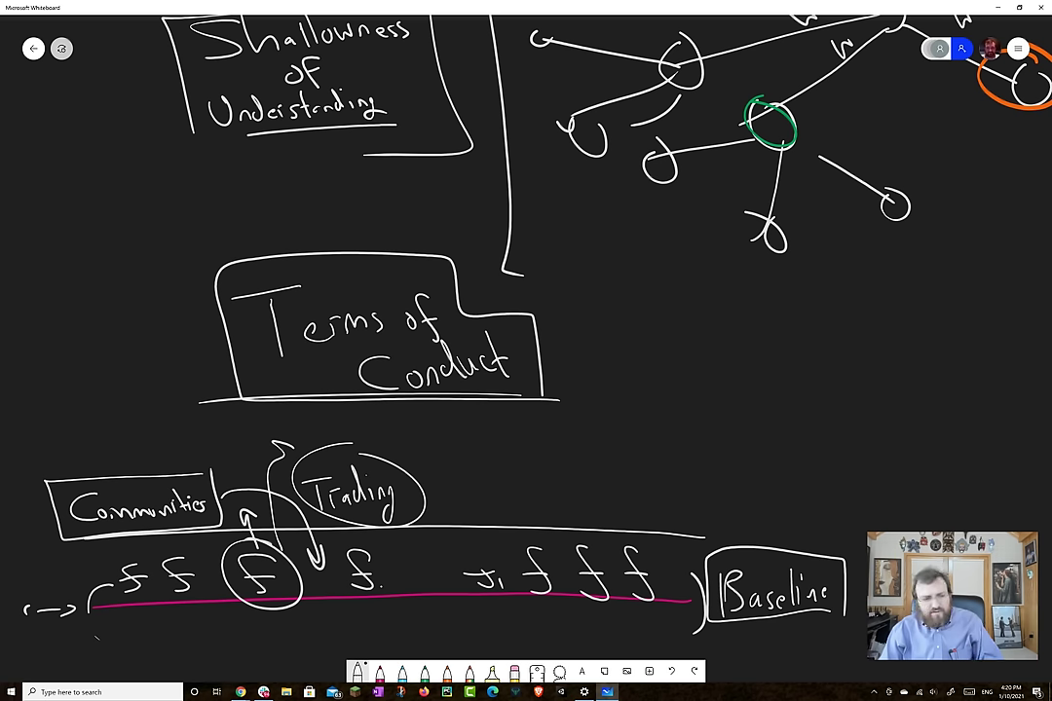
Encircle Terms of Conduct, add outer brackets to the f row, and ring the right-hand f's in rainbow ink.
mouse_move(458, 251)
left_mouse_down()
mouse_move(292, 246)
mouse_move(550, 297)
mouse_move(321, 244)
left_mouse_up()
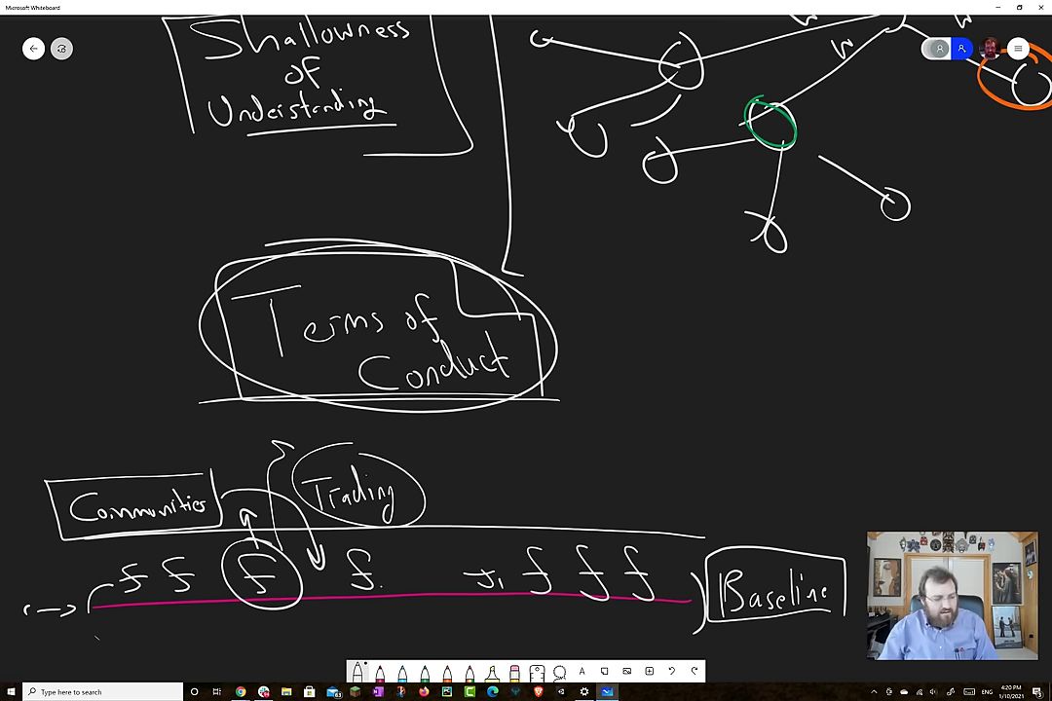
left_click_drag(81, 563, 72, 620)
left_click_drag(682, 549, 683, 623)
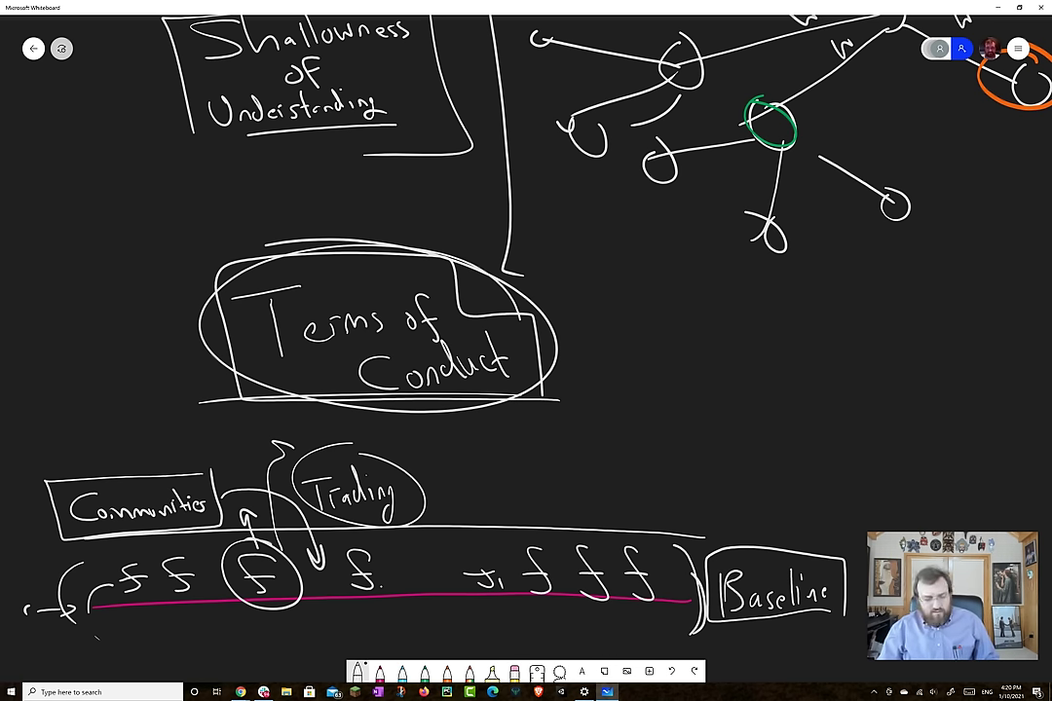
left_click(470, 671)
mouse_move(648, 533)
left_mouse_down()
mouse_move(602, 521)
mouse_move(672, 579)
mouse_move(665, 560)
left_mouse_up()
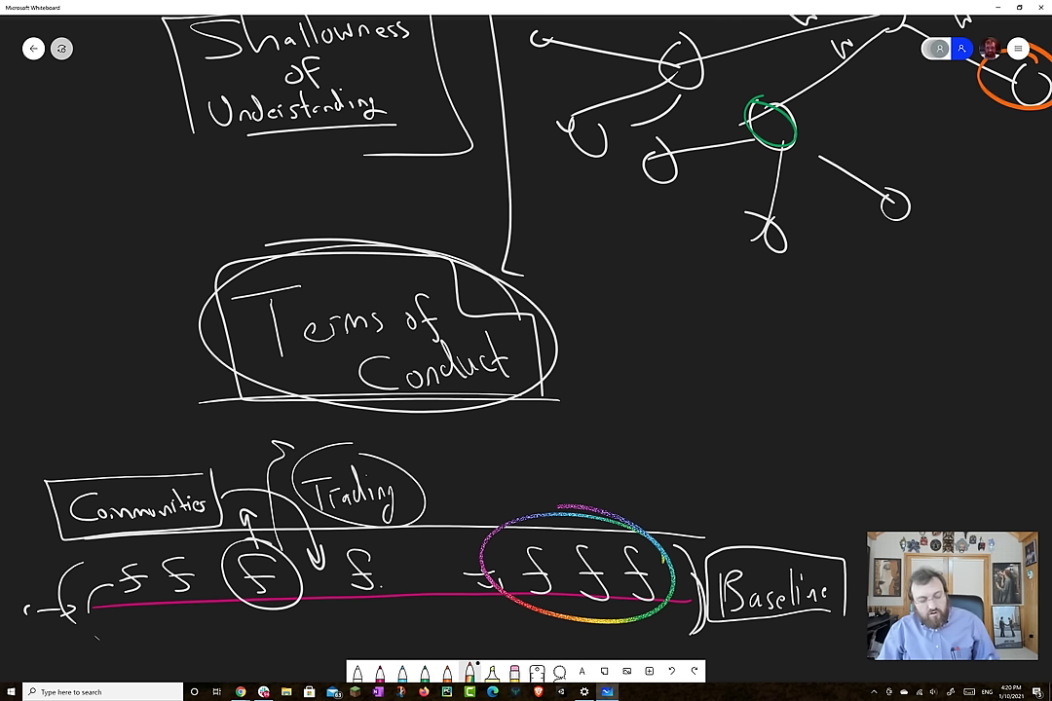
Write 'engage' in rainbow ink above the ring, box it in white, and link it to the circled dollars.
mouse_move(489, 464)
left_mouse_down()
mouse_move(530, 471)
mouse_move(530, 485)
mouse_move(559, 461)
left_mouse_up()
mouse_move(571, 456)
left_mouse_down()
mouse_move(569, 483)
mouse_move(586, 468)
left_mouse_up()
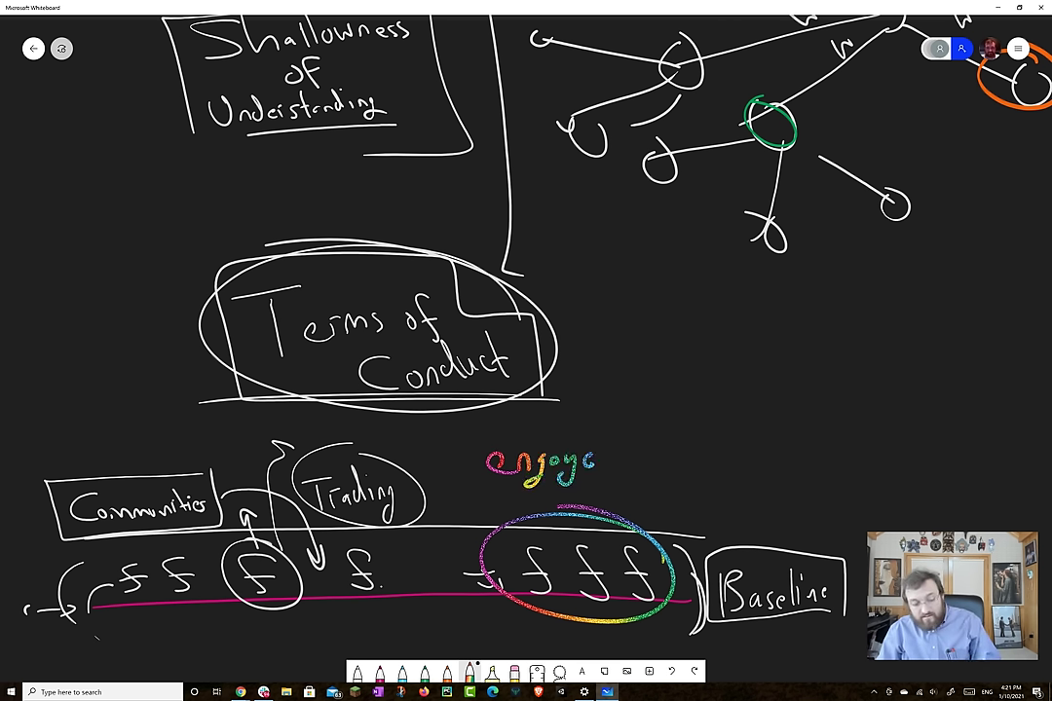
left_click(356, 671)
mouse_move(466, 487)
left_mouse_down()
mouse_move(614, 485)
mouse_move(466, 431)
left_mouse_up()
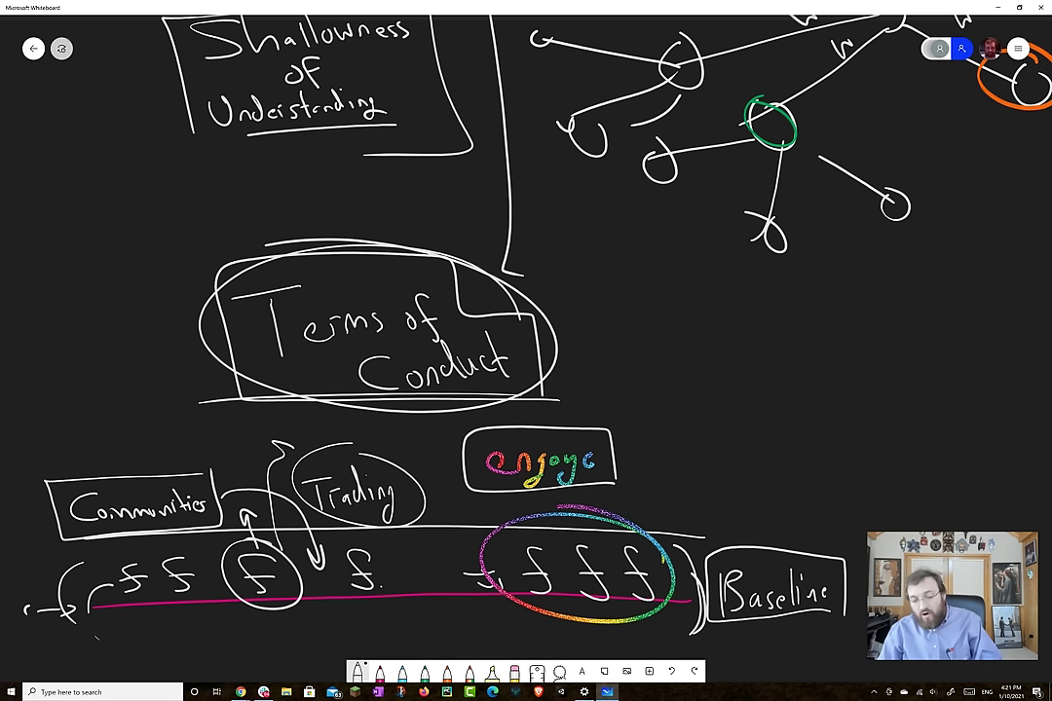
mouse_move(611, 455)
left_mouse_down()
mouse_move(643, 482)
mouse_move(636, 531)
left_mouse_up()
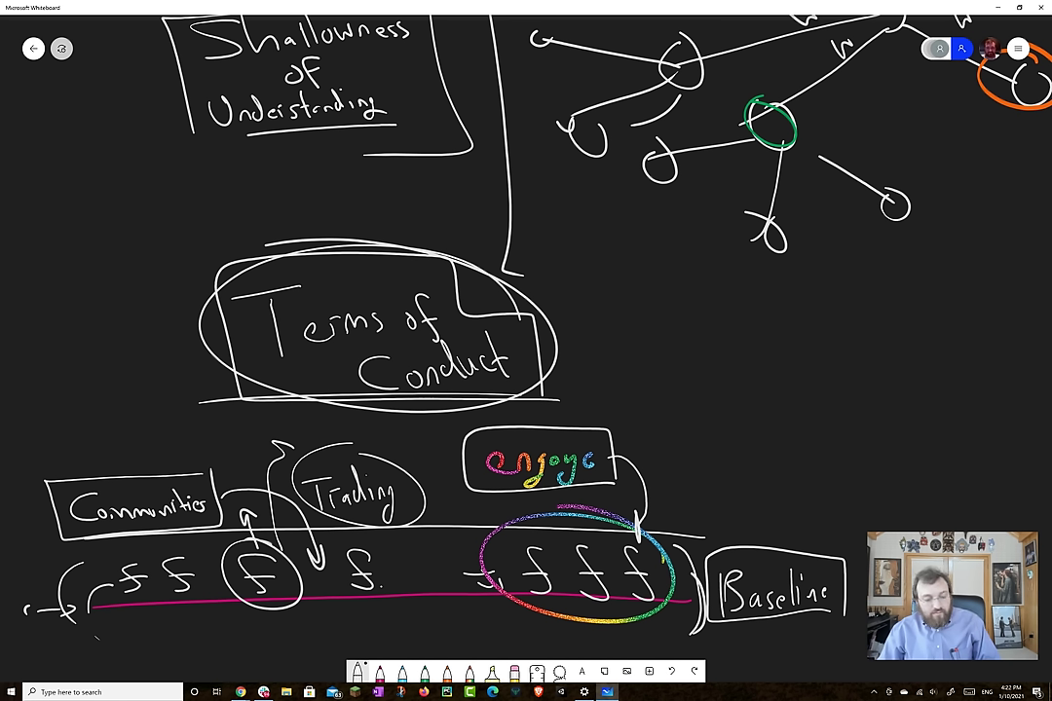
Circle Communities and the rainbow box, and join Terms of Conduct and Communities with a double arrow.
mouse_move(195, 469)
left_mouse_down()
mouse_move(58, 479)
mouse_move(199, 536)
mouse_move(107, 465)
left_mouse_up()
mouse_move(248, 397)
left_mouse_down()
mouse_move(187, 463)
mouse_move(208, 461)
mouse_move(251, 413)
left_mouse_up()
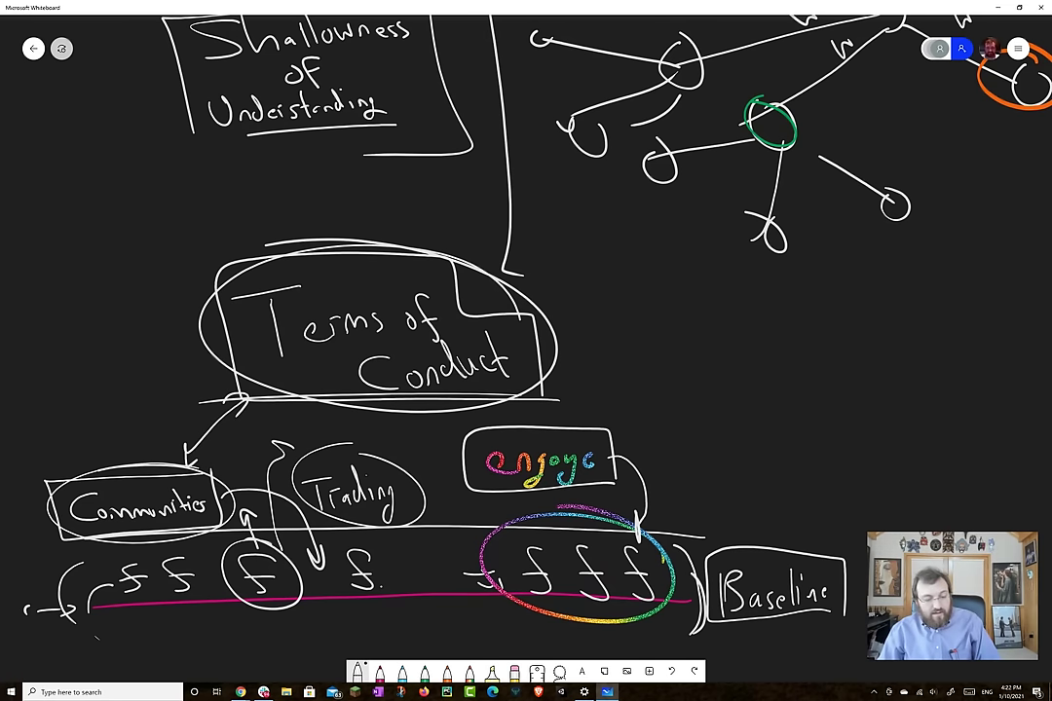
mouse_move(545, 402)
left_mouse_down()
mouse_move(455, 448)
mouse_move(605, 414)
left_mouse_up()
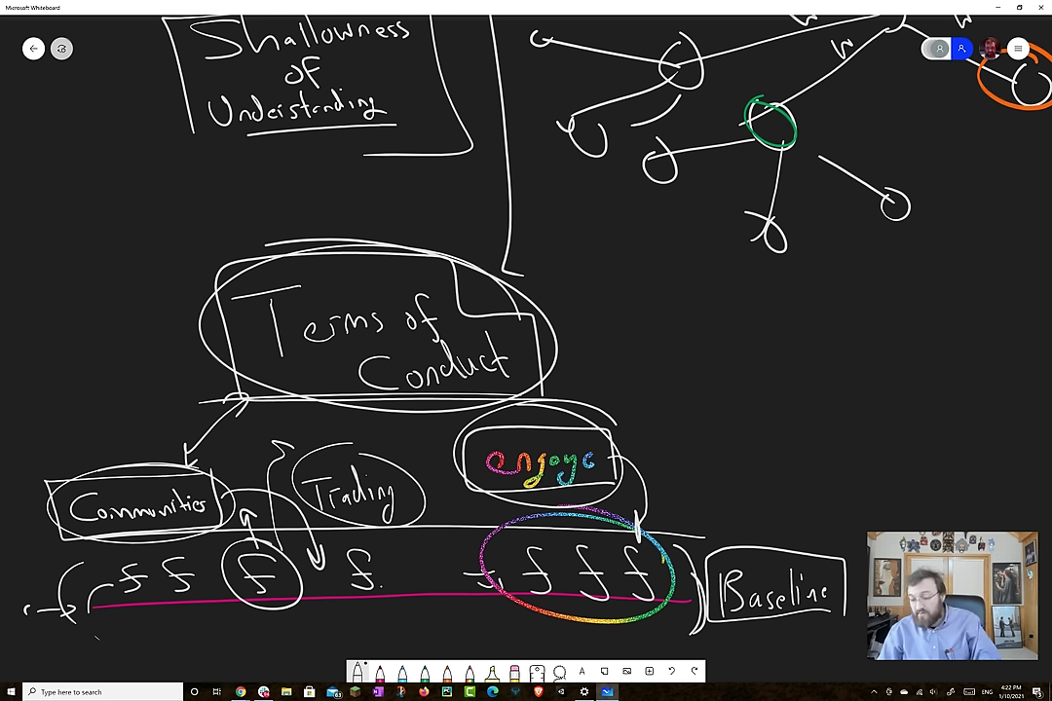
Add a small mark beside the Bias Pairing Tuple bracket.
scroll(526, 351, "down", 3)
scroll(526, 292, "up", 5)
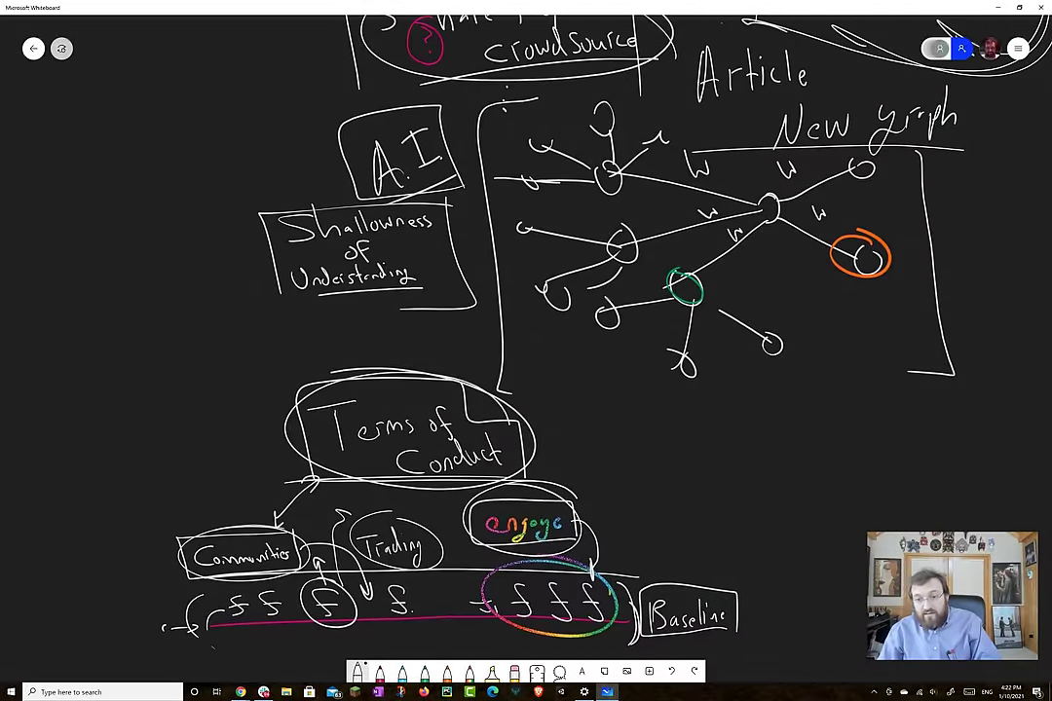
scroll(526, 292, "up", 2)
scroll(525, 351, "up", 5)
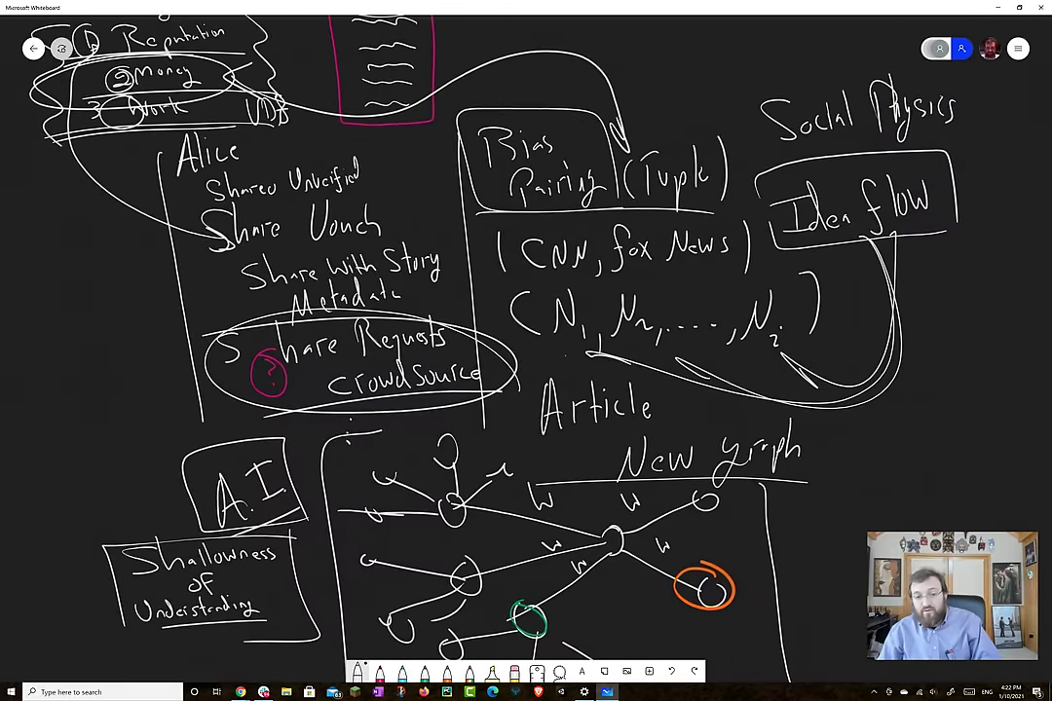
left_click_drag(613, 123, 641, 137)
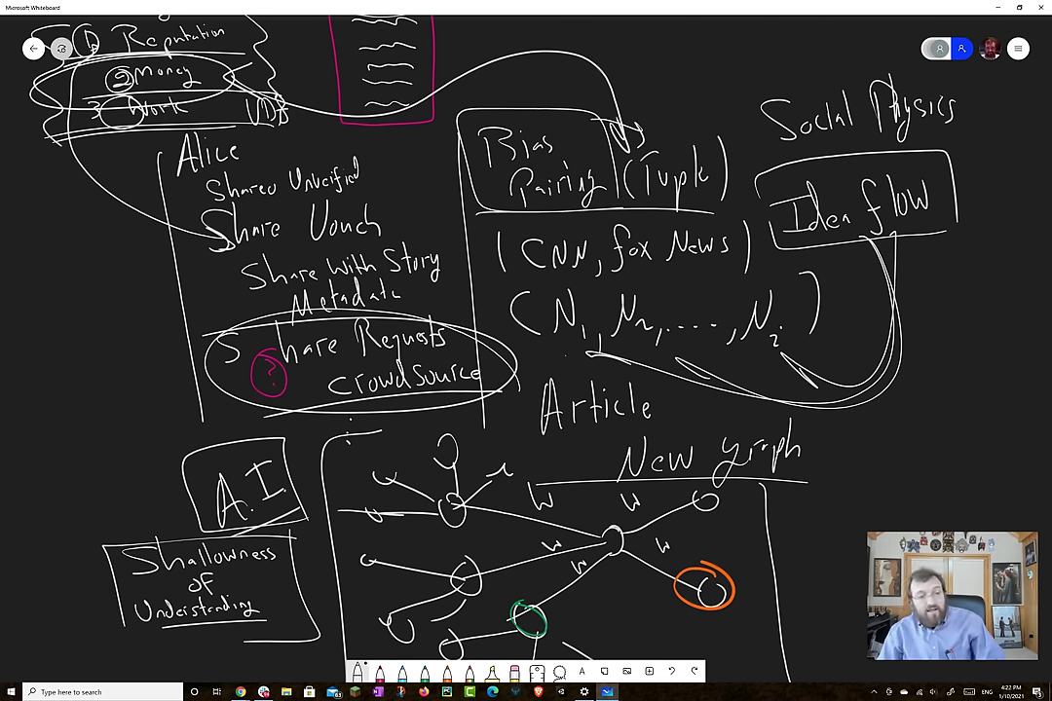
Draw a line down the left of the Alice box, then an arrow up at the circled dollar signs.
scroll(526, 351, "down", 10)
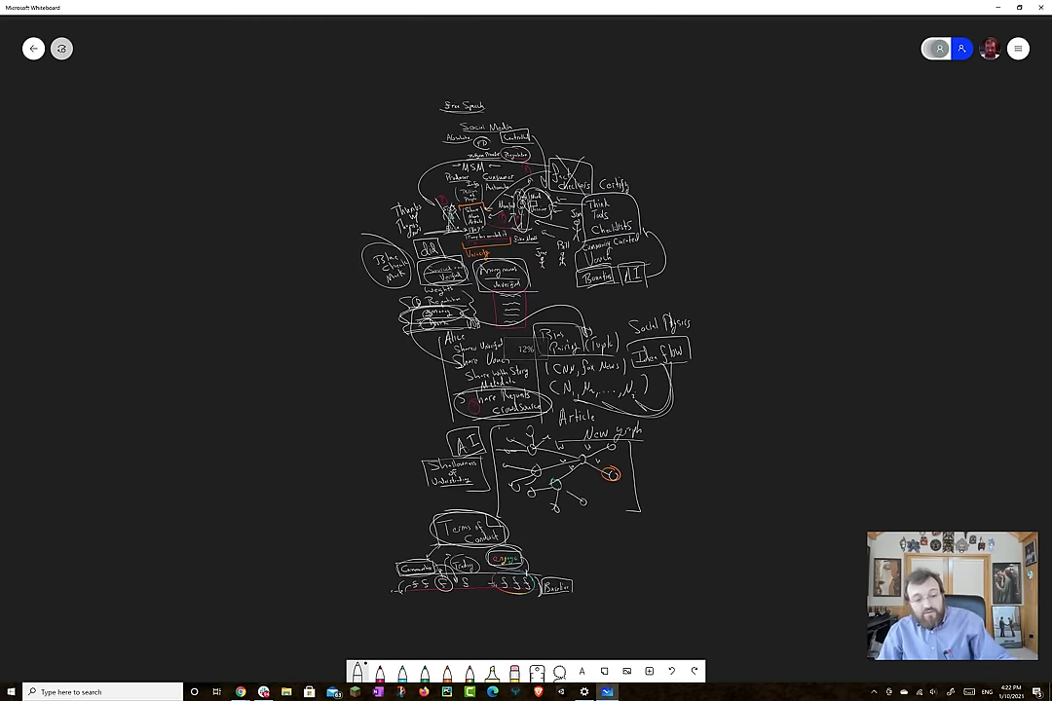
scroll(511, 398, "up", 5)
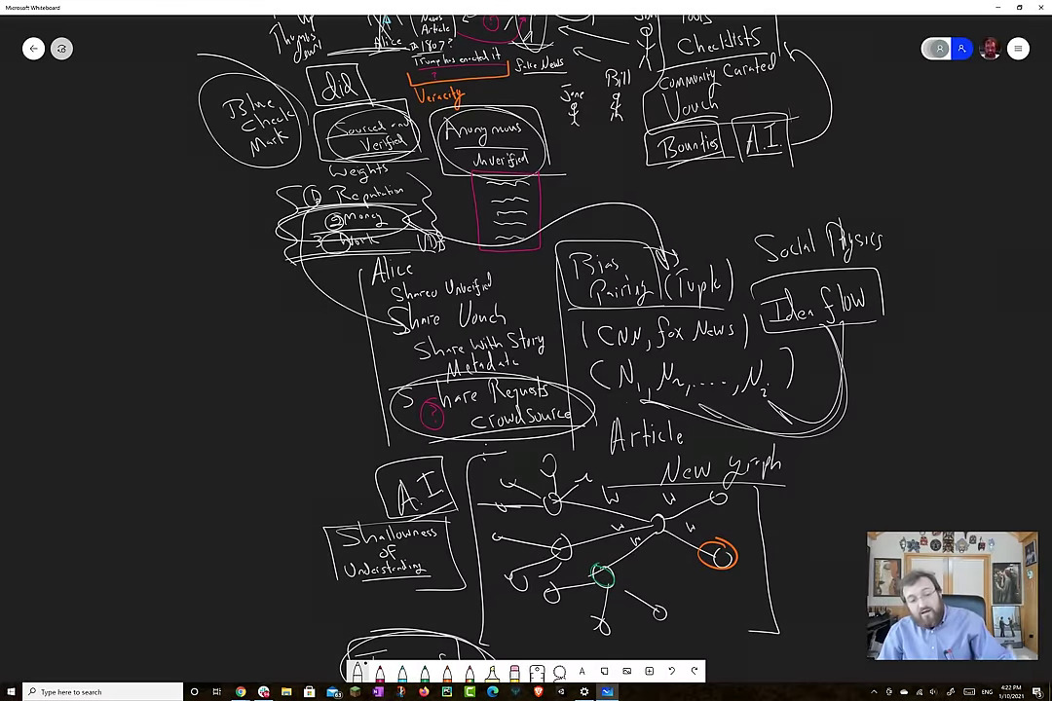
left_click_drag(307, 208, 341, 389)
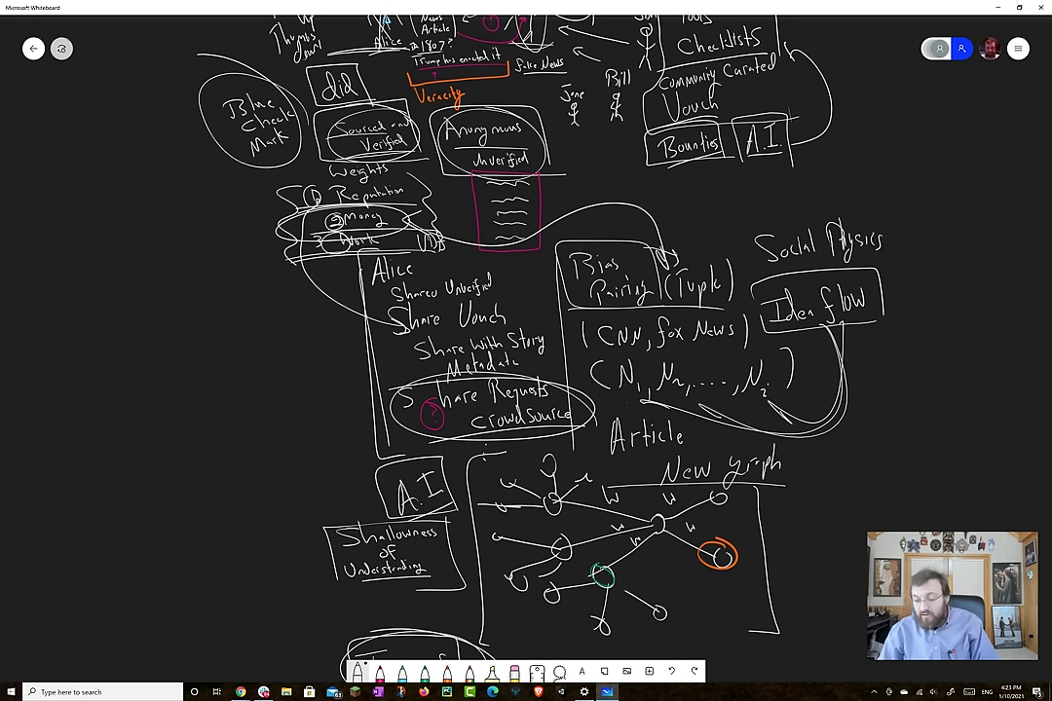
left_click_drag(585, 390, 380, 122)
mouse_move(399, 600)
left_mouse_down()
mouse_move(317, 542)
mouse_move(339, 549)
left_mouse_up()
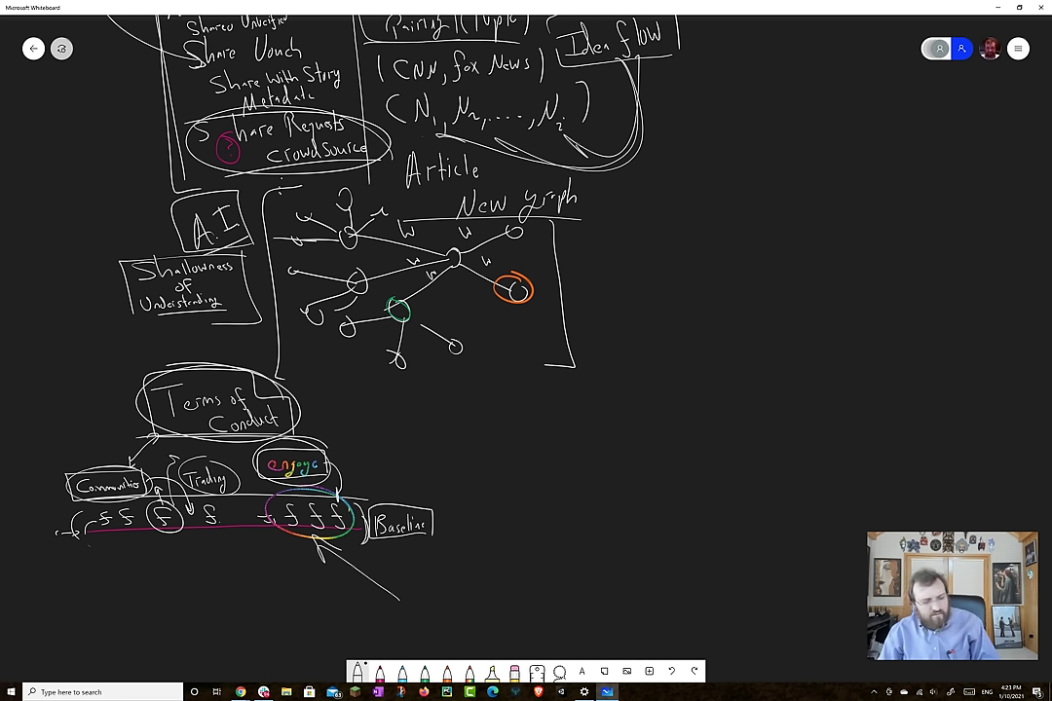
In orange ink, circle and cross out the three $ signs and ring the rainbow 'engage' box.
mouse_move(319, 505)
left_mouse_down()
mouse_move(277, 531)
mouse_move(294, 496)
mouse_move(328, 527)
mouse_move(340, 497)
left_mouse_up()
left_click(447, 672)
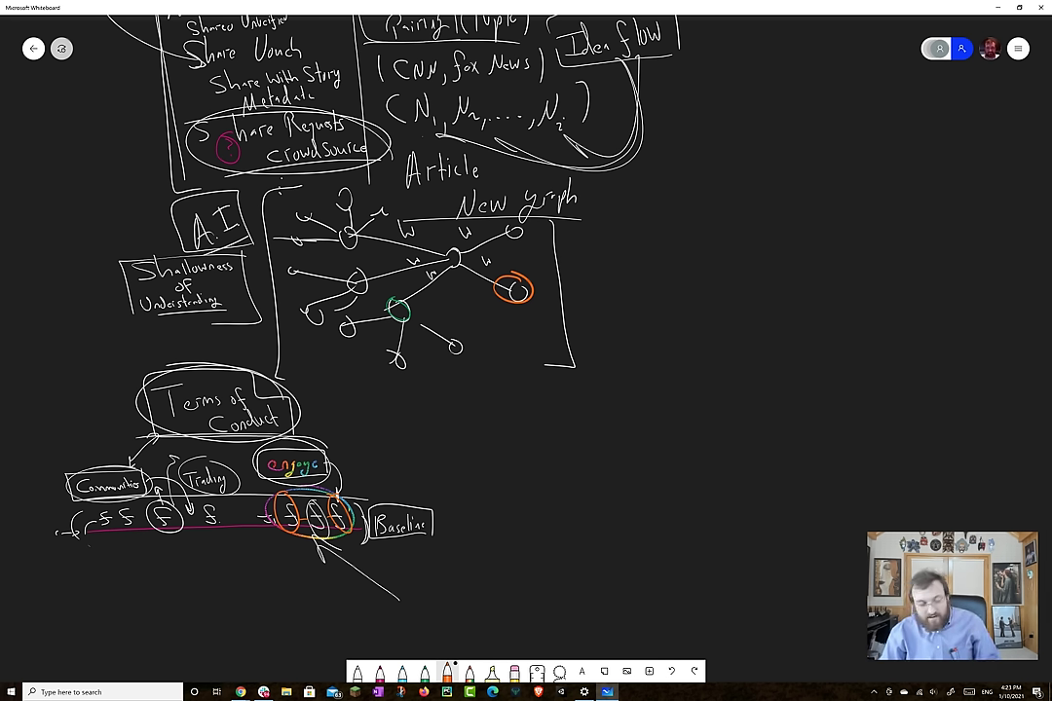
mouse_move(279, 499)
left_mouse_down()
mouse_move(296, 532)
mouse_move(326, 532)
left_mouse_up()
left_click_drag(355, 491, 341, 533)
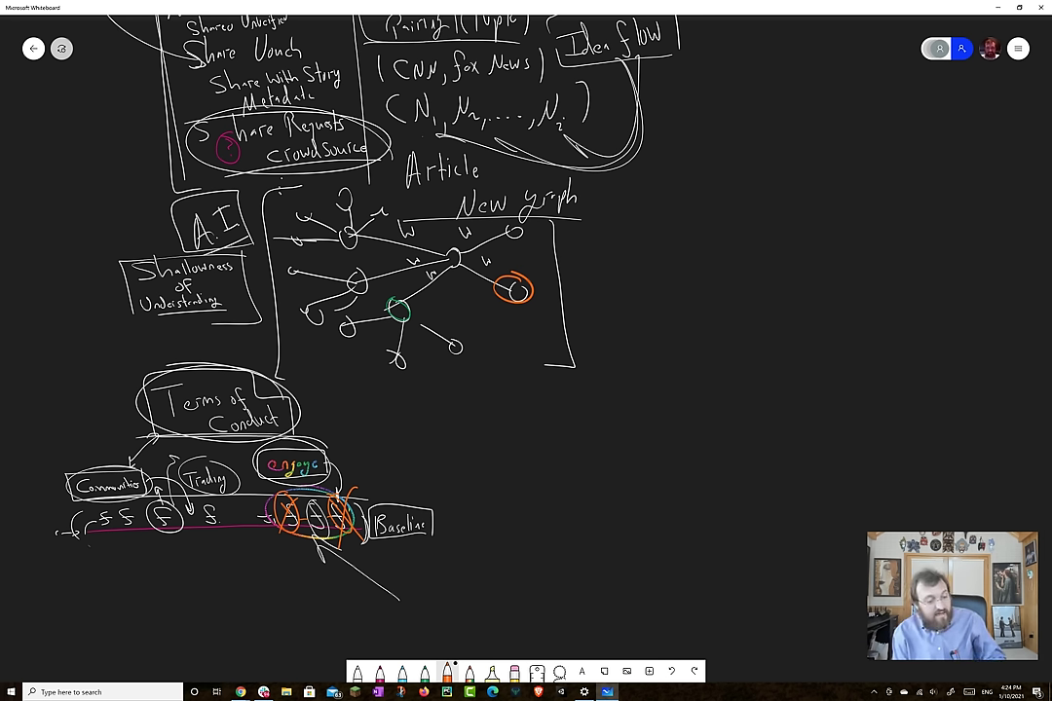
mouse_move(261, 444)
left_mouse_down()
mouse_move(344, 476)
mouse_move(251, 450)
left_mouse_up()
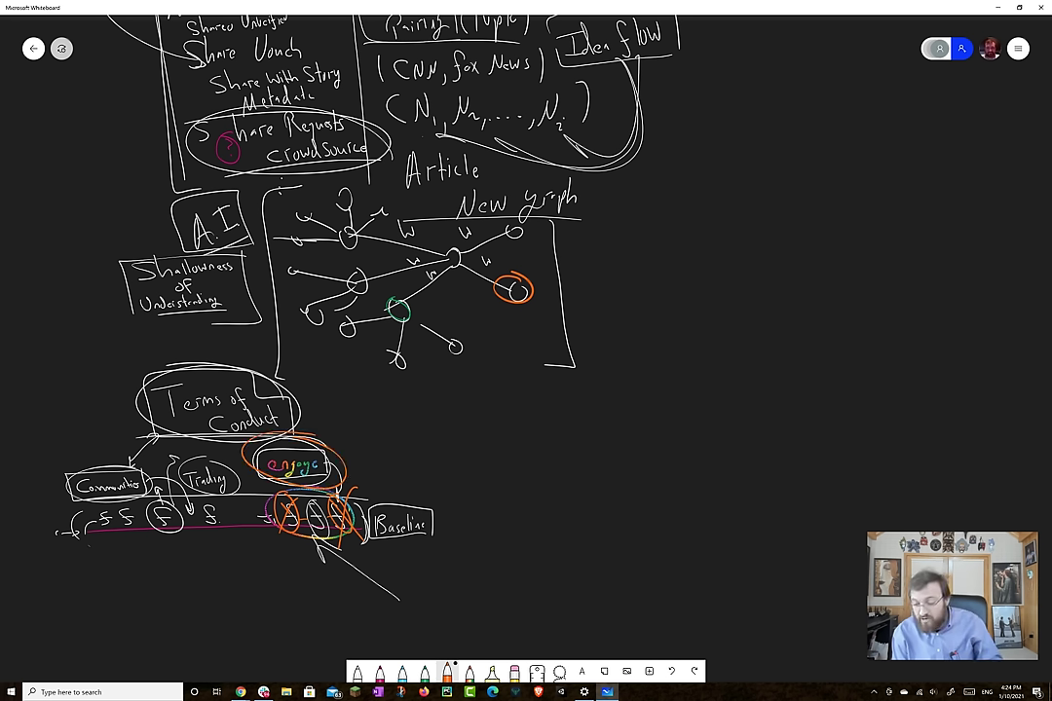
left_click(358, 672)
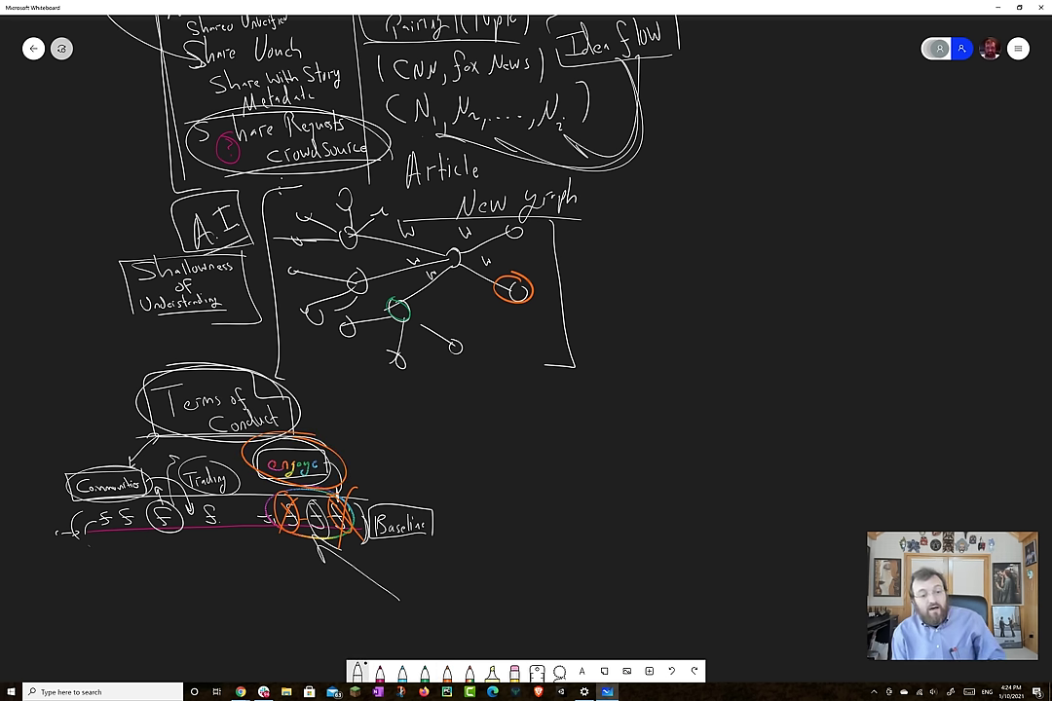
Draw a tall bracket right of Terms of Conduct enclosing a boxed 'SM' label.
left_click_drag(365, 384, 445, 592)
mouse_move(516, 448)
left_mouse_down()
mouse_move(482, 481)
mouse_move(545, 466)
mouse_move(560, 487)
left_mouse_up()
mouse_move(467, 504)
left_mouse_down()
mouse_move(551, 430)
mouse_move(572, 492)
left_mouse_up()
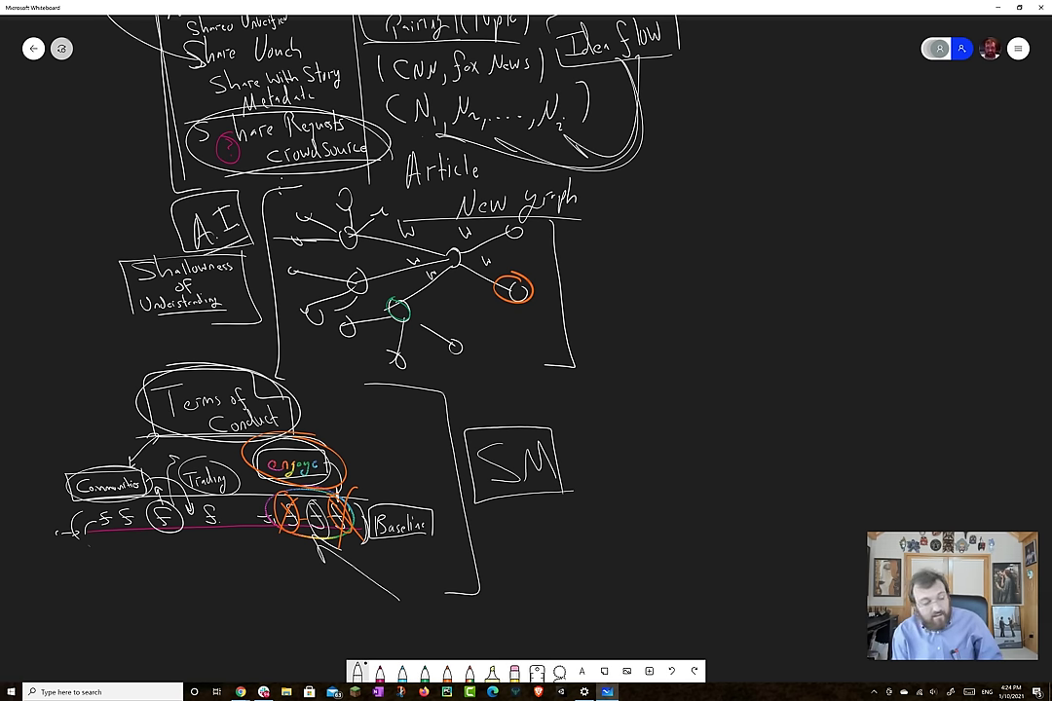
Draw a three-dash line under the row of dollar signs.
left_click_drag(88, 544, 108, 543)
left_click_drag(122, 542, 177, 540)
left_click_drag(195, 537, 239, 536)
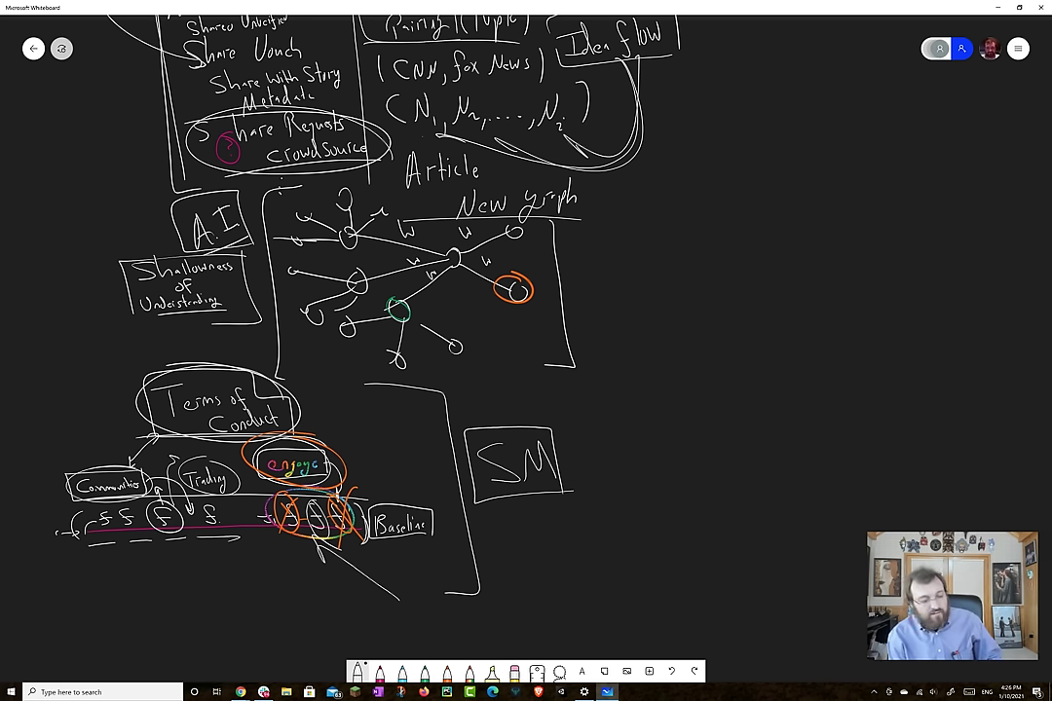
Draw a dividing line under the Bounties and A.I. boxes.
scroll(322, 292, "up", 5)
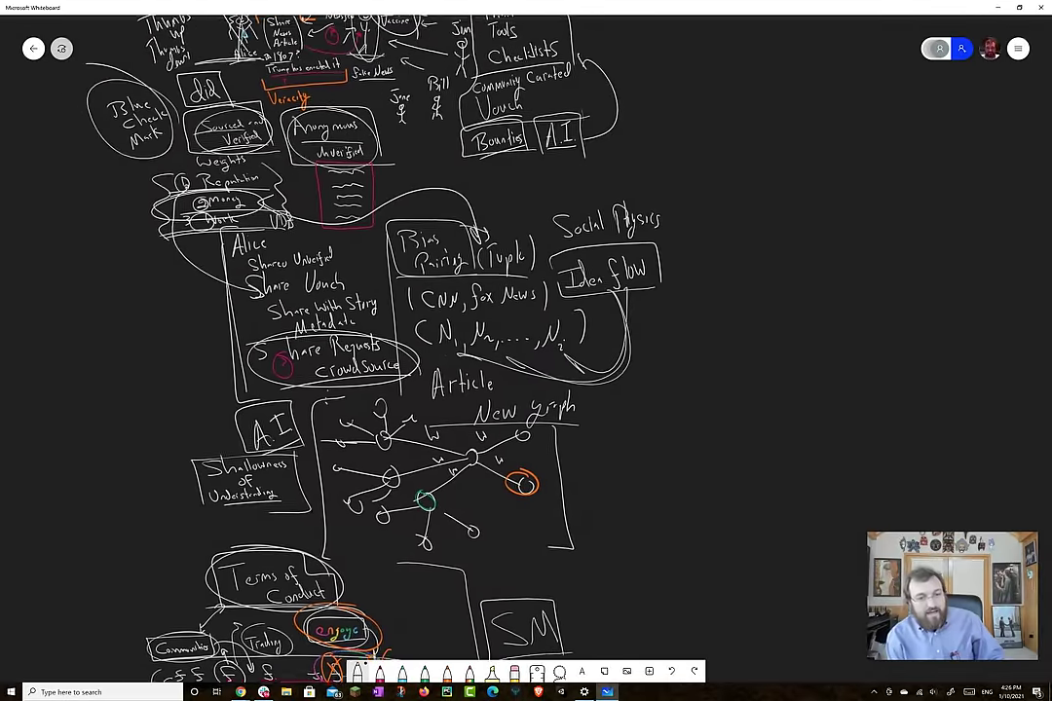
scroll(321, 292, "up", 5)
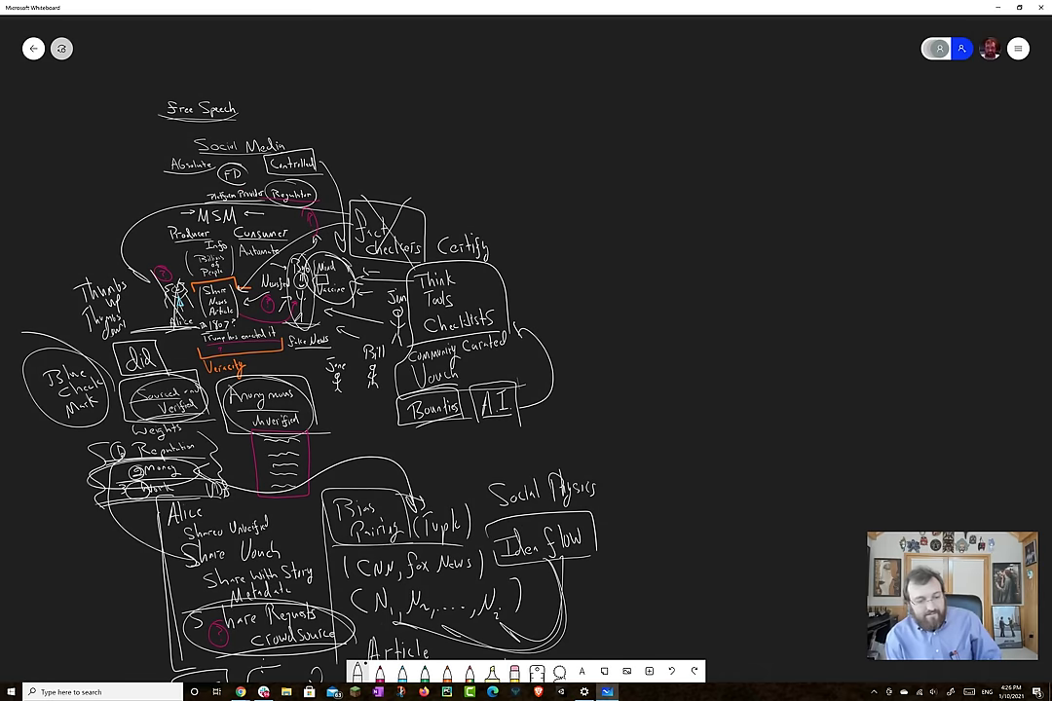
left_click_drag(556, 429, 357, 429)
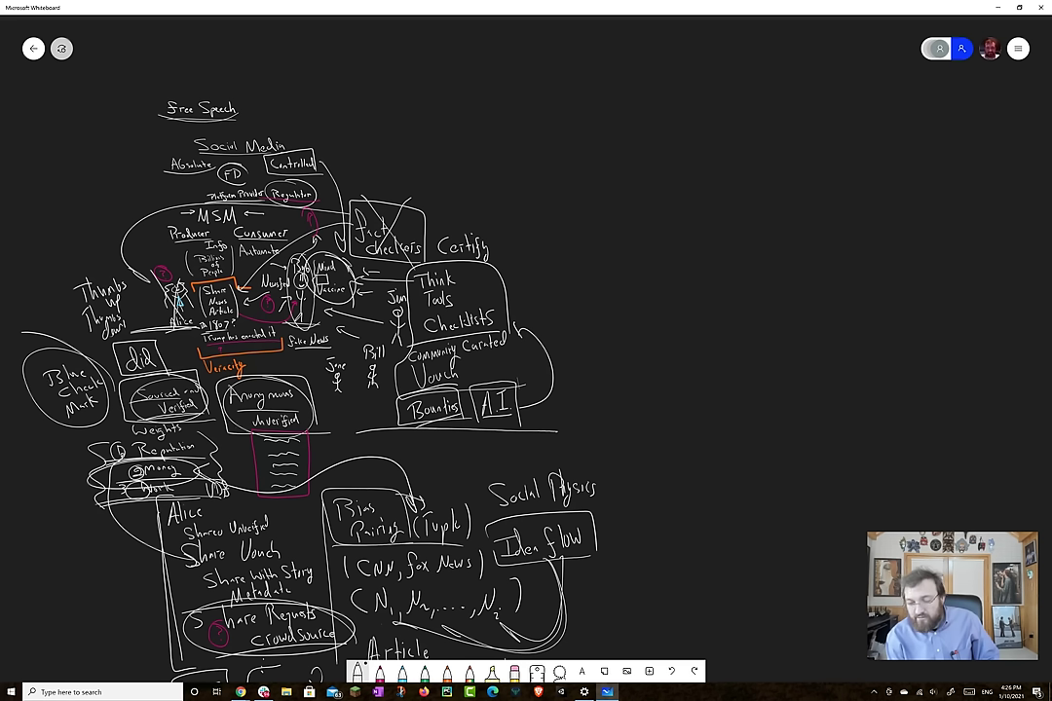
Write 'Marketplace' beside the Bounties box and underline it.
mouse_move(570, 429)
left_mouse_down()
mouse_move(587, 407)
mouse_move(596, 426)
mouse_move(612, 426)
left_mouse_up()
mouse_move(617, 426)
left_mouse_down()
mouse_move(626, 410)
mouse_move(662, 425)
left_mouse_up()
mouse_move(669, 398)
left_mouse_down()
mouse_move(670, 427)
mouse_move(676, 408)
mouse_move(681, 431)
left_mouse_up()
mouse_move(686, 368)
left_mouse_down()
mouse_move(689, 424)
mouse_move(707, 401)
left_mouse_up()
left_click_drag(717, 391, 729, 399)
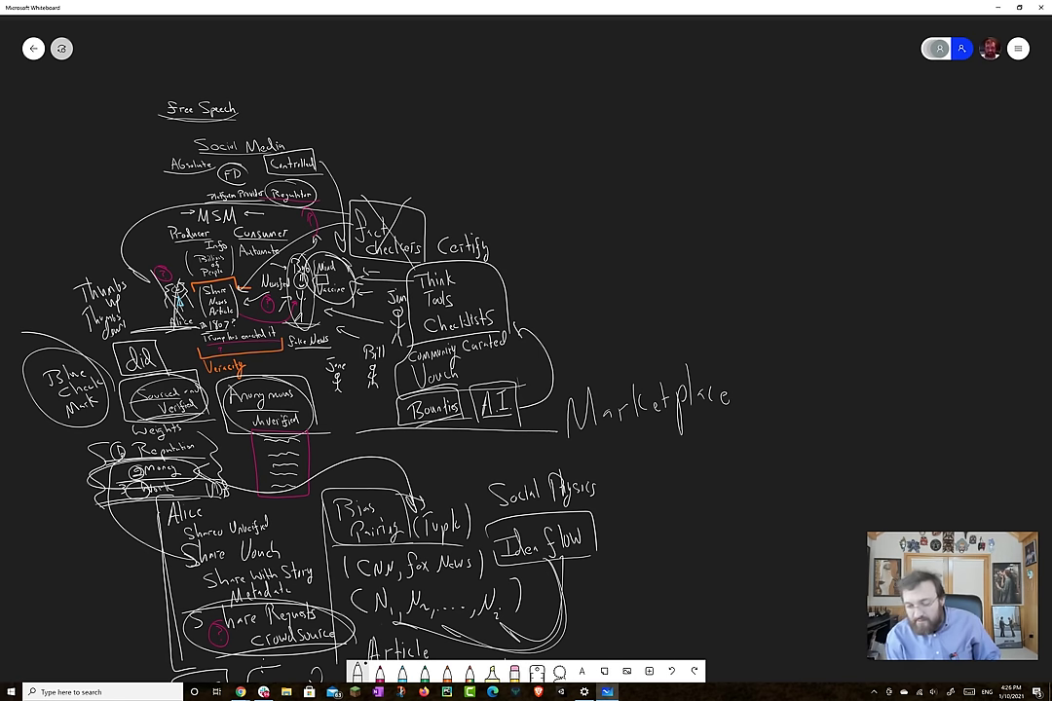
left_click_drag(565, 444, 755, 441)
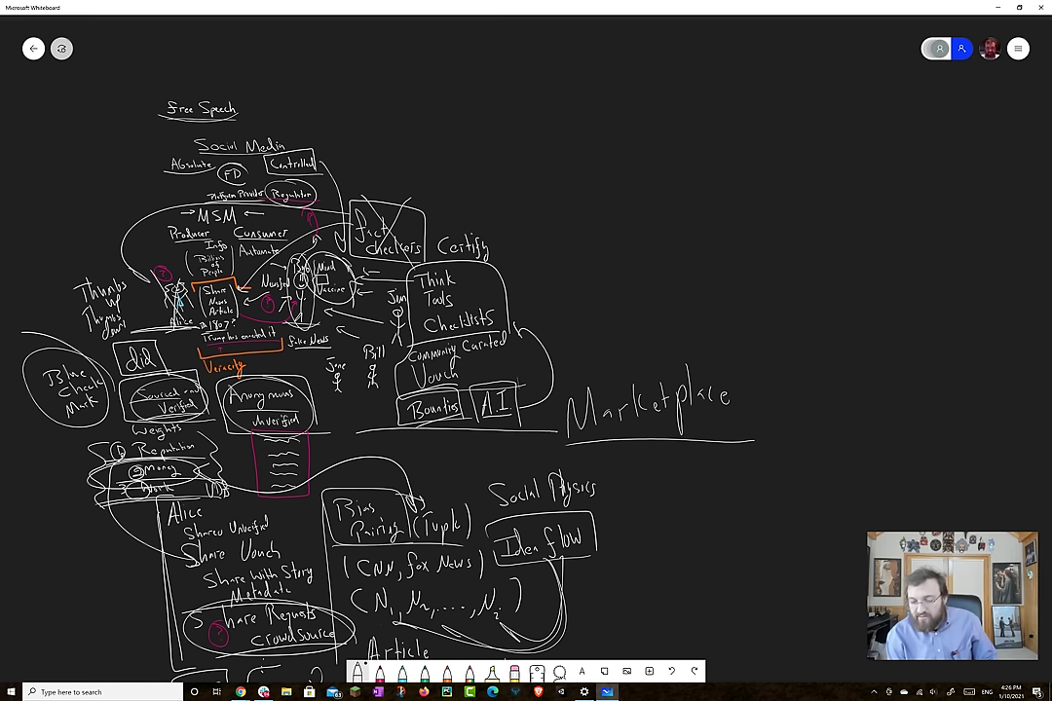
Write 'Plugins' below Marketplace, leaving nothing selected.
mouse_move(653, 453)
left_mouse_down()
mouse_move(655, 495)
mouse_move(657, 473)
mouse_move(678, 485)
left_mouse_up()
mouse_move(684, 465)
left_mouse_down()
mouse_move(696, 499)
mouse_move(748, 497)
left_mouse_up()
left_click(598, 565)
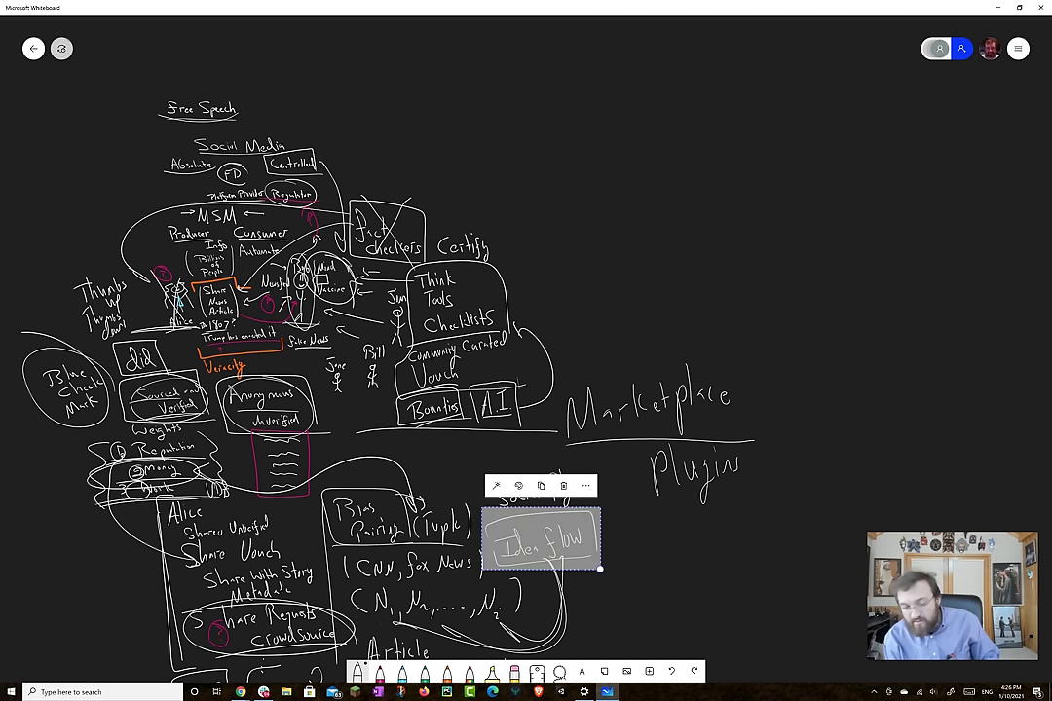
key("Escape")
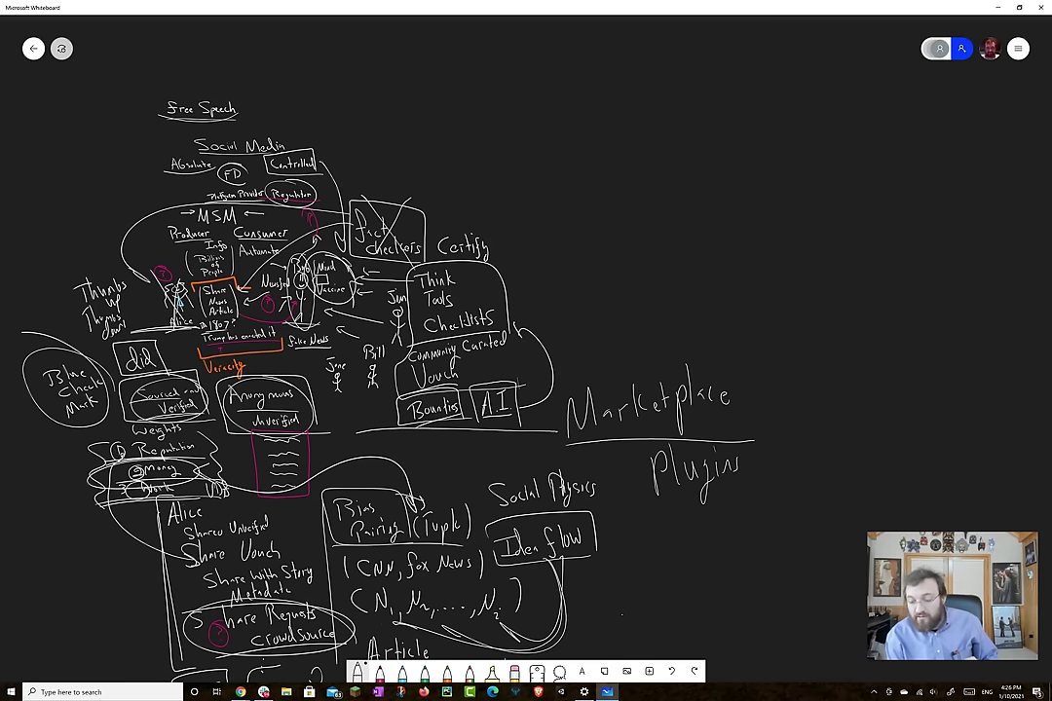
Draw a pie chart right of Idea flow with sectors labelled Pf and NGo, captioned 'Themes'.
scroll(331, 371, "down", 3)
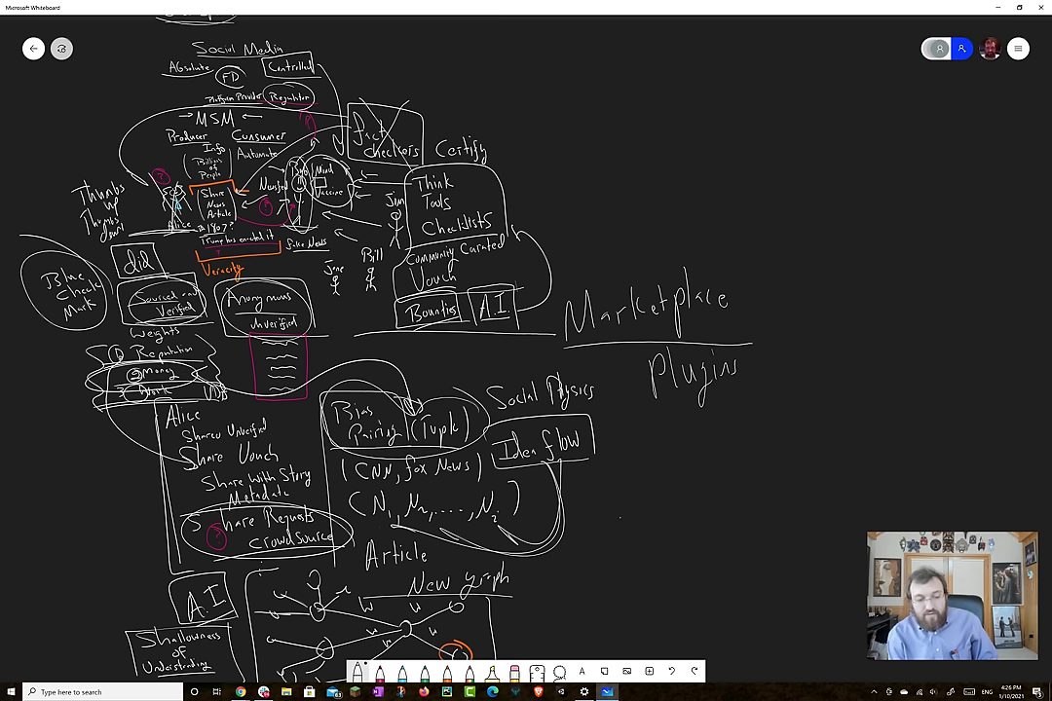
mouse_move(697, 448)
left_mouse_down()
mouse_move(667, 560)
mouse_move(706, 448)
left_mouse_up()
mouse_move(721, 515)
left_mouse_down()
mouse_move(678, 448)
mouse_move(638, 497)
mouse_move(658, 479)
mouse_move(739, 469)
mouse_move(715, 460)
left_mouse_up()
mouse_move(707, 461)
left_mouse_down()
mouse_move(708, 479)
mouse_move(720, 477)
mouse_move(780, 533)
left_mouse_up()
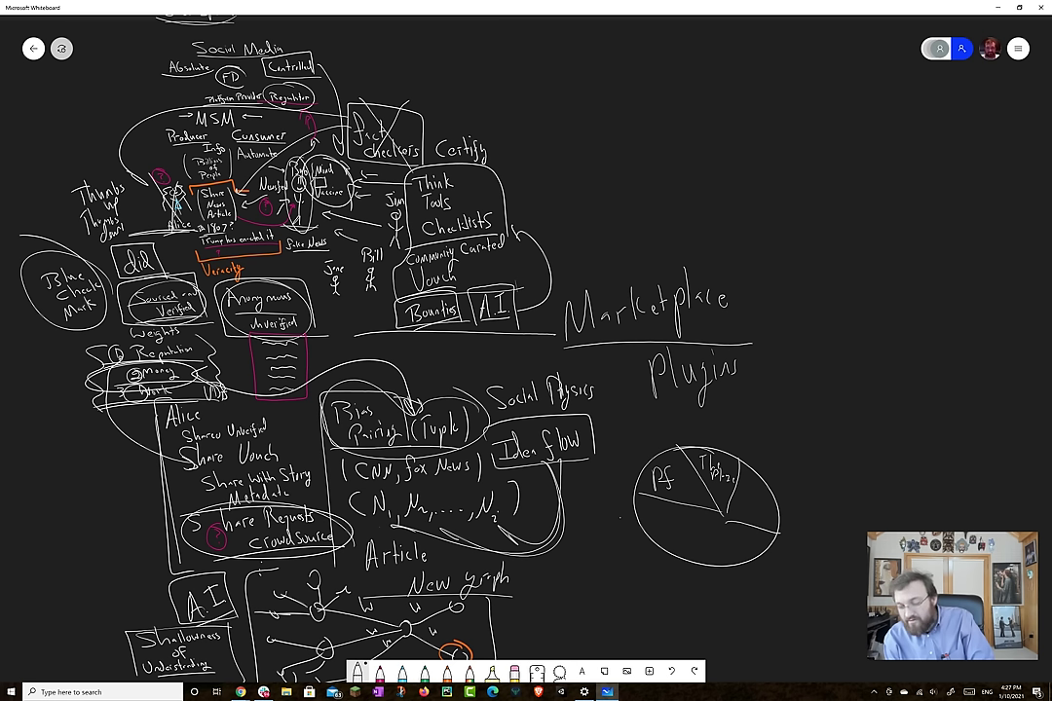
mouse_move(746, 523)
left_mouse_down()
mouse_move(758, 508)
mouse_move(776, 514)
mouse_move(719, 565)
left_mouse_up()
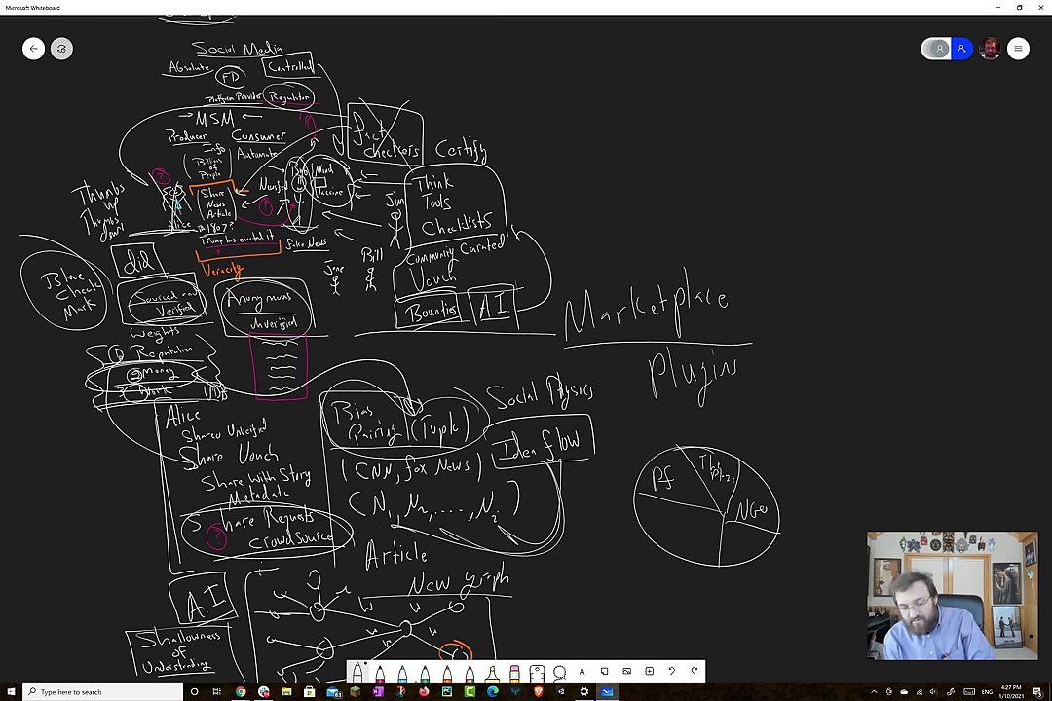
left_click_drag(731, 535, 737, 546)
left_click_drag(743, 530, 763, 539)
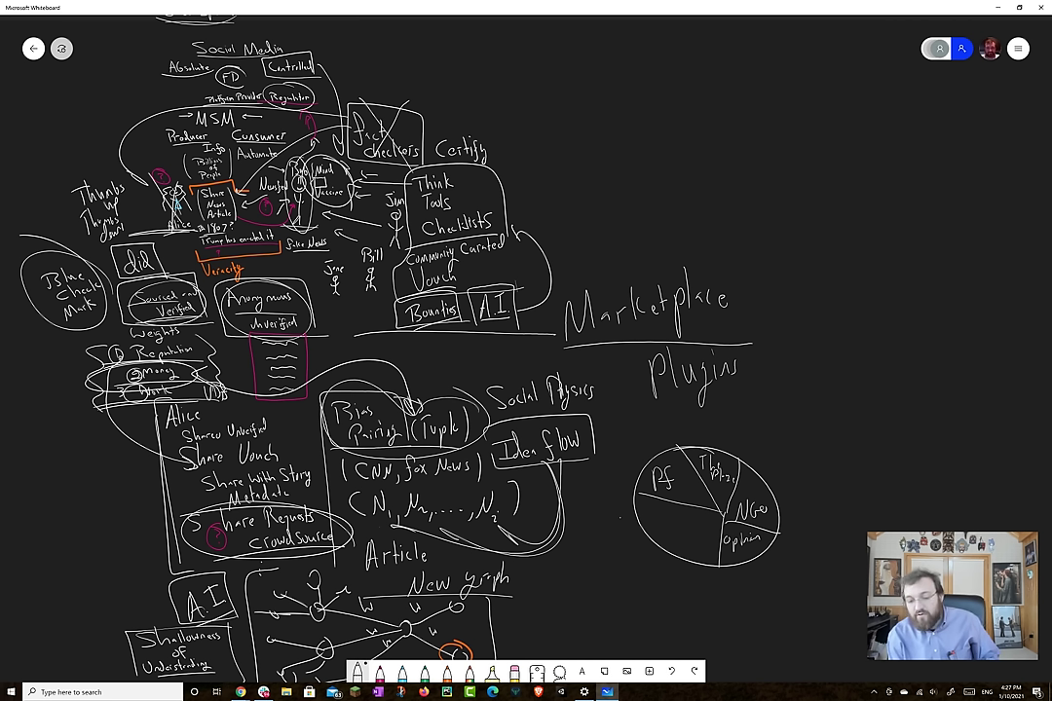
mouse_move(654, 565)
left_mouse_down()
mouse_move(655, 594)
mouse_move(665, 560)
mouse_move(677, 592)
mouse_move(728, 599)
left_mouse_up()
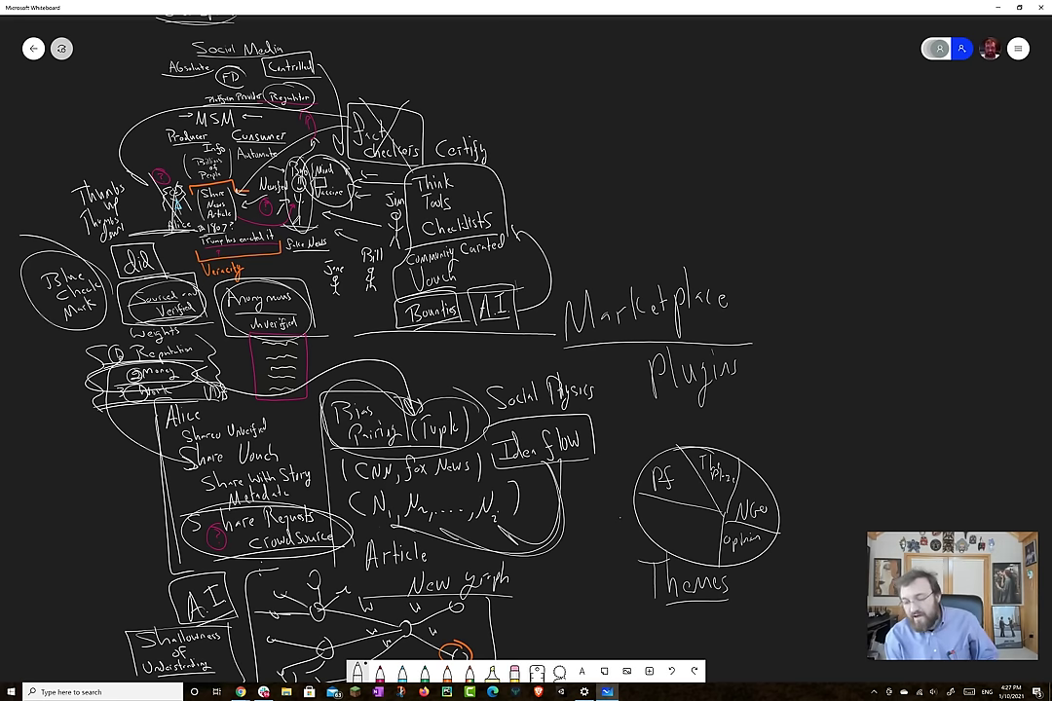
Write 'evidence' with an arrow down to a boxed 'quality', and underline 'evidence'.
mouse_move(623, 390)
left_mouse_down()
mouse_move(595, 324)
mouse_move(565, 293)
left_mouse_up()
mouse_move(616, 533)
left_mouse_down()
mouse_move(605, 551)
mouse_move(710, 543)
left_mouse_up()
left_click_drag(597, 561, 573, 605)
mouse_move(572, 588)
left_mouse_down()
mouse_move(585, 596)
mouse_move(546, 643)
mouse_move(575, 622)
mouse_move(602, 635)
left_mouse_up()
left_click_drag(536, 611, 614, 643)
left_click_drag(613, 600, 624, 635)
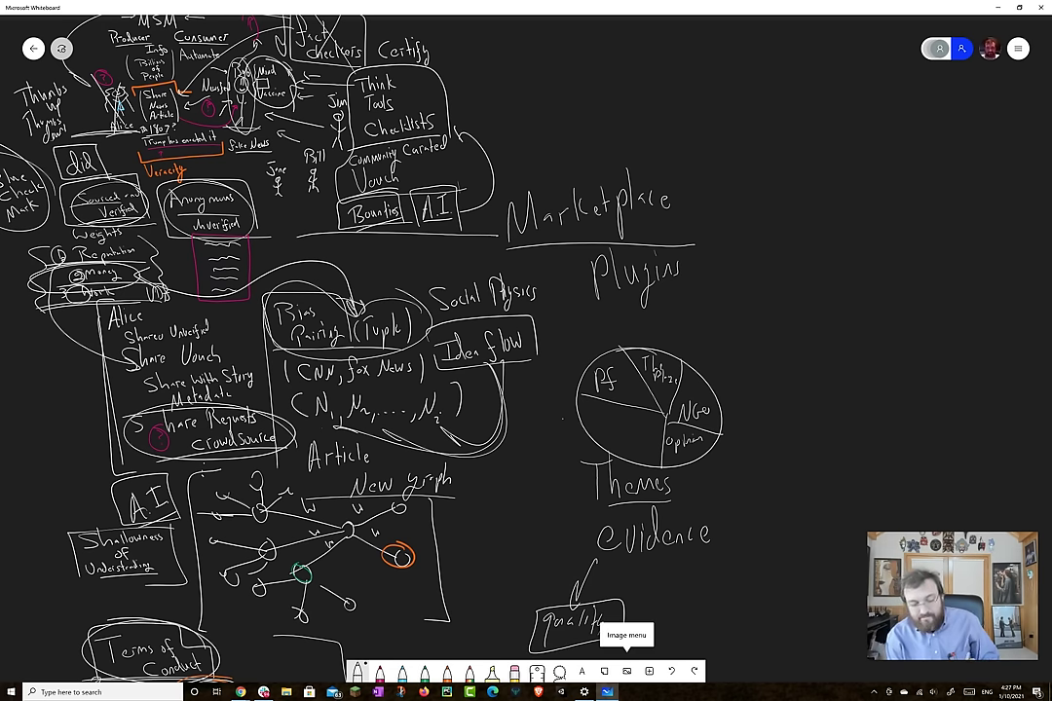
scroll(297, 297, "down", 1)
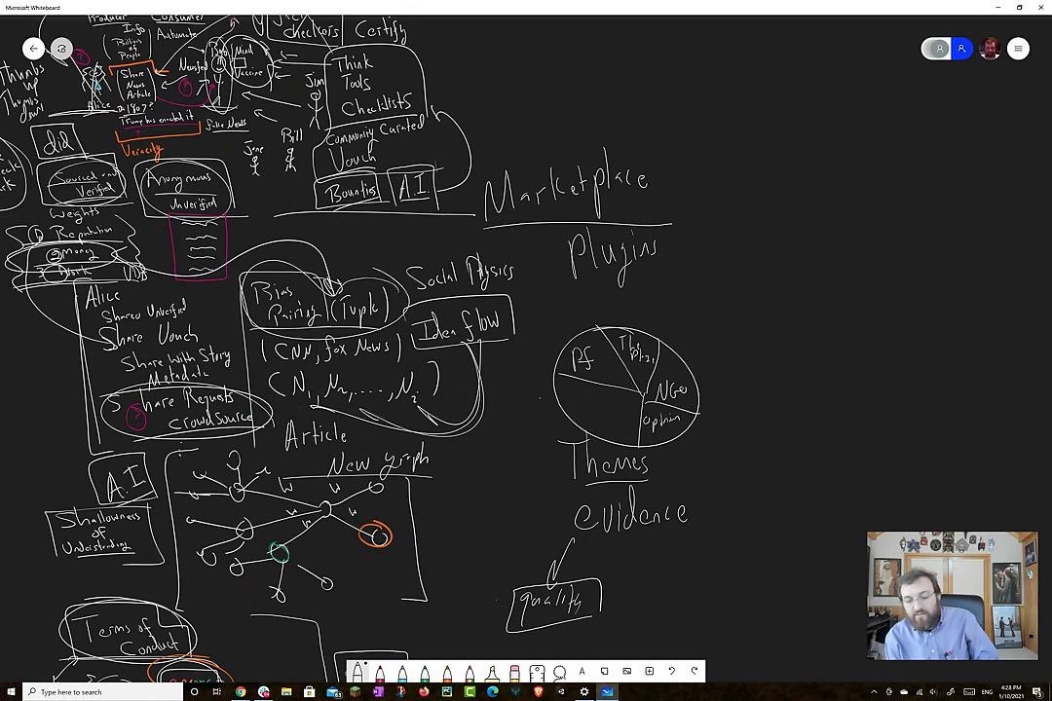
left_click_drag(551, 533, 703, 530)
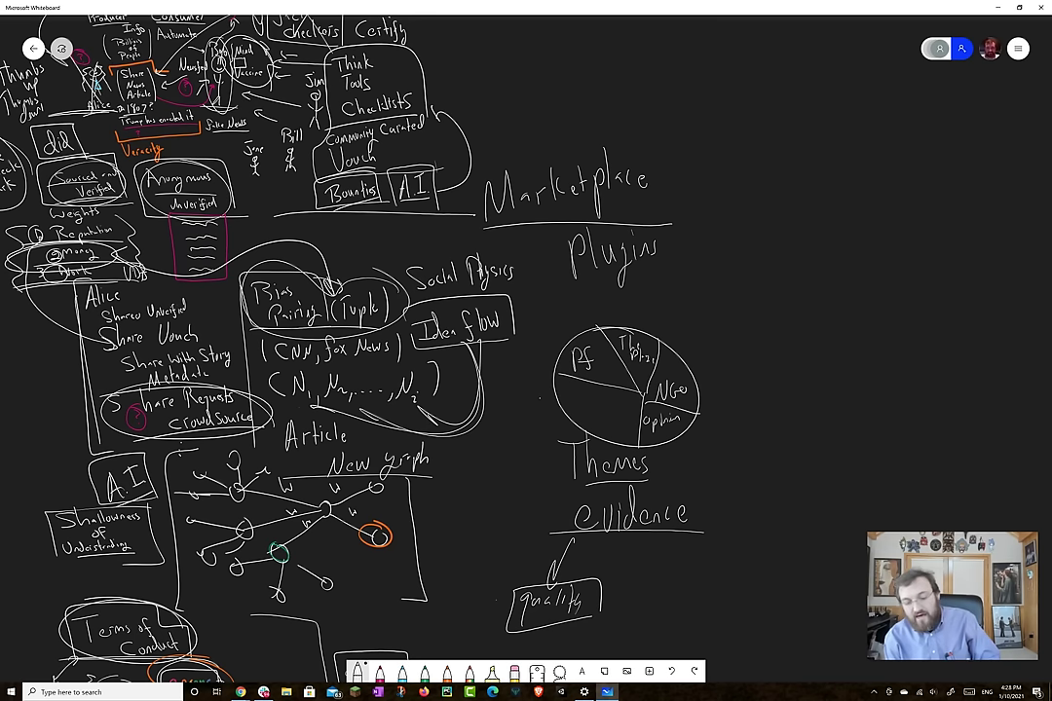
Write 'Methology of Analysis' beside the check mark and bracket it on both sides.
left_click_drag(632, 581, 686, 580)
mouse_move(679, 563)
left_mouse_down()
mouse_move(692, 562)
mouse_move(704, 580)
left_mouse_up()
left_click_drag(711, 561, 722, 579)
mouse_move(733, 568)
left_mouse_down()
mouse_move(750, 594)
mouse_move(686, 601)
mouse_move(707, 596)
left_mouse_up()
mouse_move(626, 654)
left_mouse_down()
mouse_move(640, 610)
mouse_move(648, 651)
mouse_move(672, 606)
mouse_move(686, 650)
mouse_move(724, 643)
left_mouse_up()
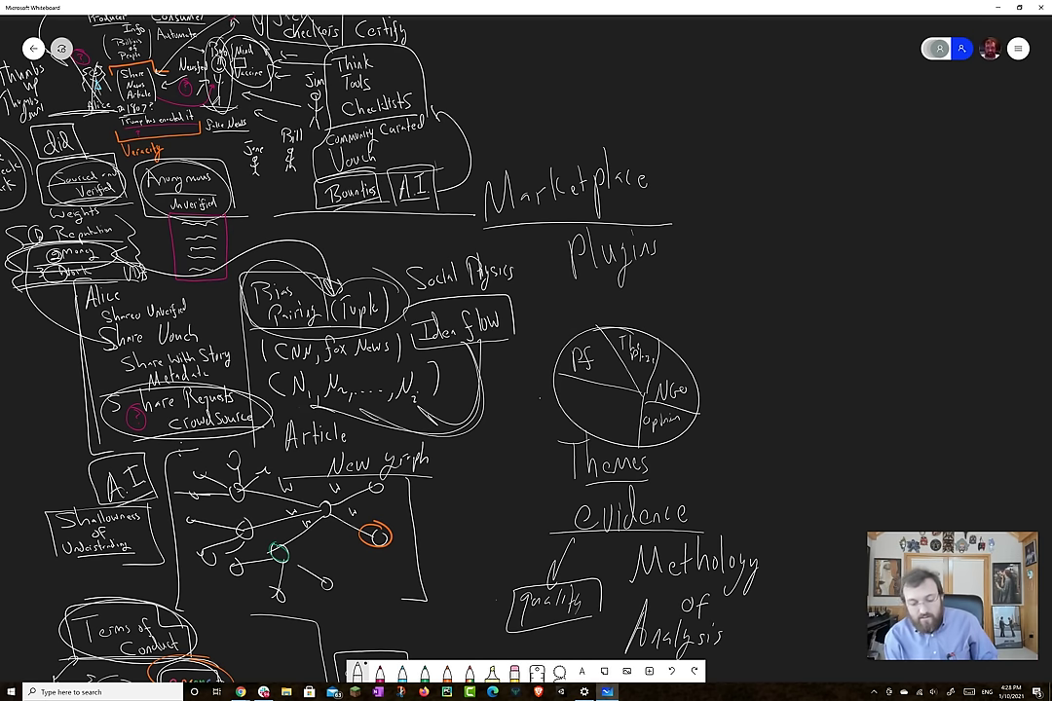
mouse_move(636, 541)
left_mouse_down()
mouse_move(621, 573)
mouse_move(624, 662)
left_mouse_up()
mouse_move(775, 539)
left_mouse_down()
mouse_move(783, 557)
mouse_move(764, 667)
left_mouse_up()
scroll(526, 351, "down", 2)
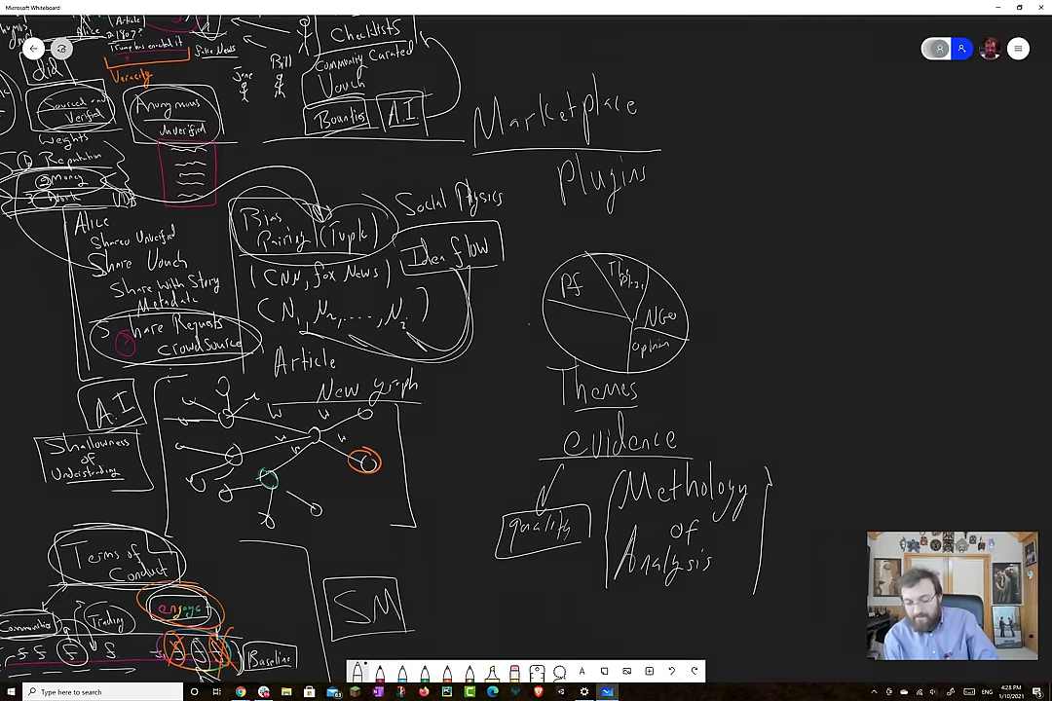
scroll(292, 321, "left", 1)
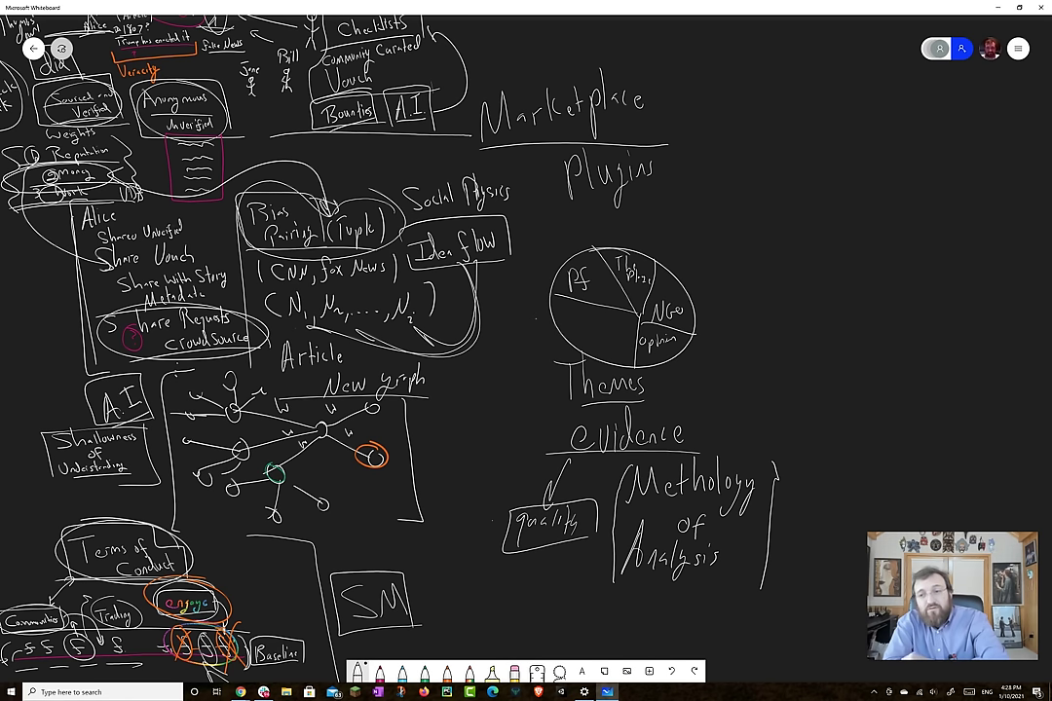
Draw a tall right-side bracket, a boxed 'Psyops', and arrows to Marketplace and the pie chart.
mouse_move(675, 47)
left_mouse_down()
mouse_move(774, 53)
mouse_move(793, 563)
mouse_move(754, 628)
left_mouse_up()
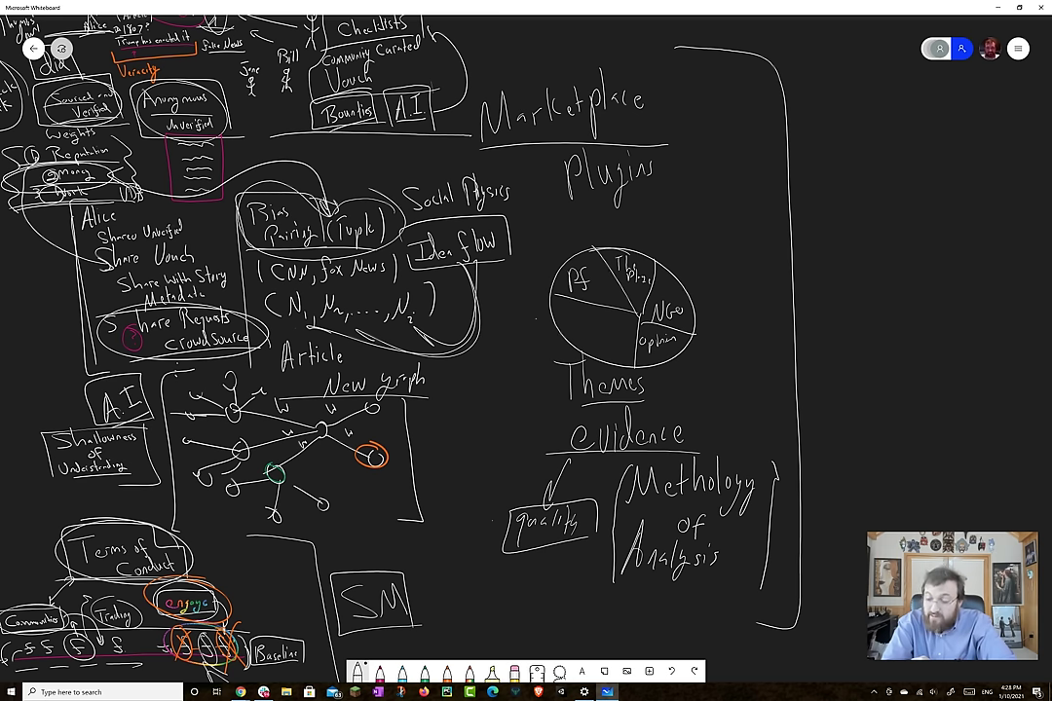
mouse_move(821, 192)
left_mouse_down()
mouse_move(825, 249)
mouse_move(839, 232)
mouse_move(856, 275)
mouse_move(890, 219)
mouse_move(898, 251)
mouse_move(908, 234)
left_mouse_up()
left_click_drag(933, 173, 938, 273)
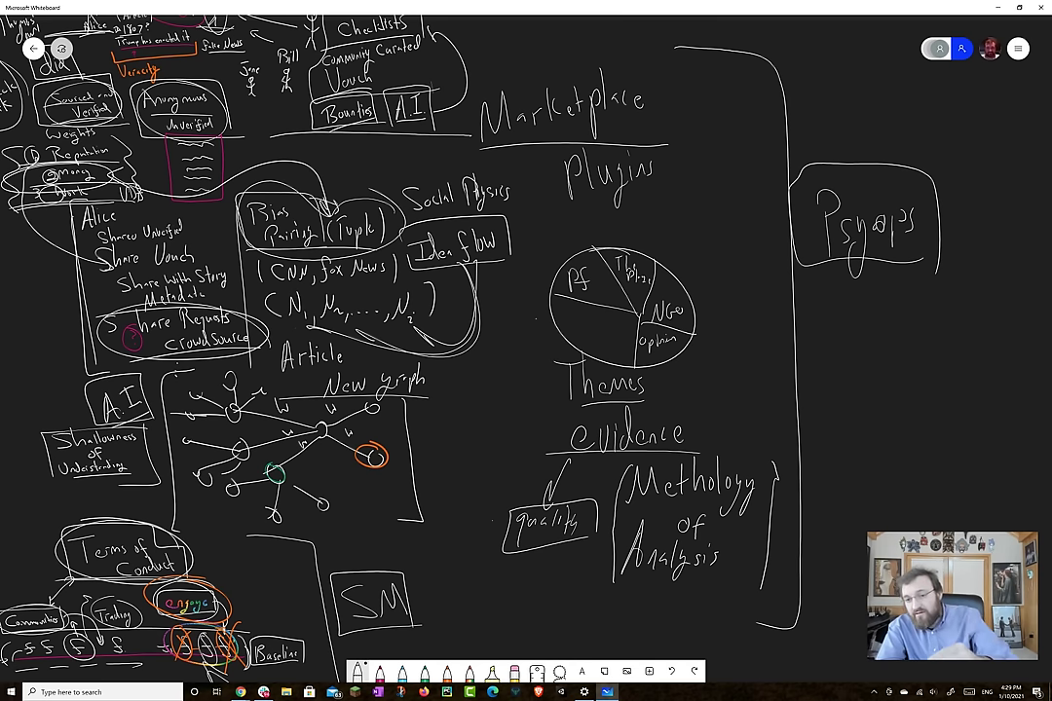
left_click_drag(826, 168, 651, 97)
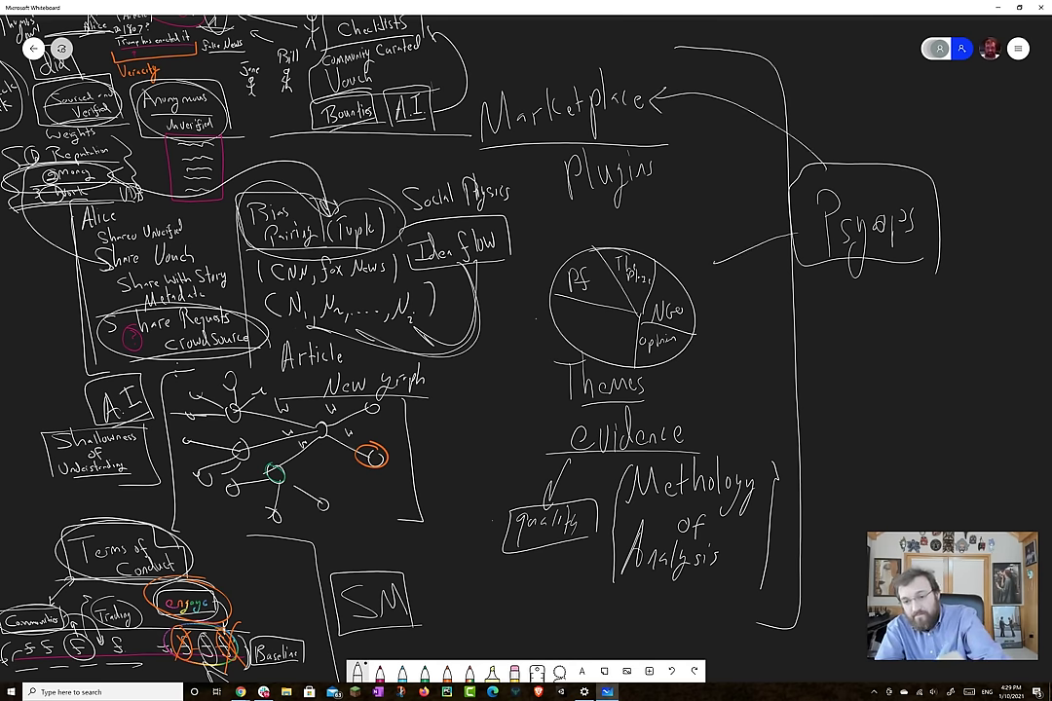
left_click_drag(793, 234, 701, 276)
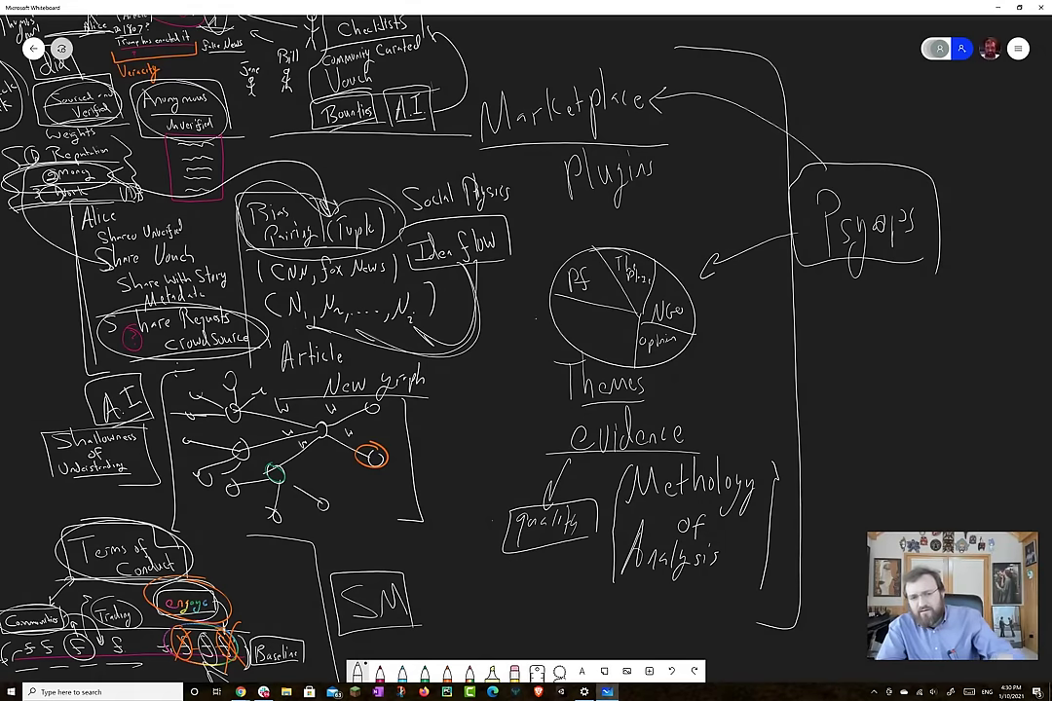
Draw a bracket right of Social Physics and a curly brace beside the Think Tools Checklists box.
mouse_move(499, 158)
left_mouse_down()
mouse_move(523, 170)
mouse_move(526, 418)
mouse_move(465, 426)
left_mouse_up()
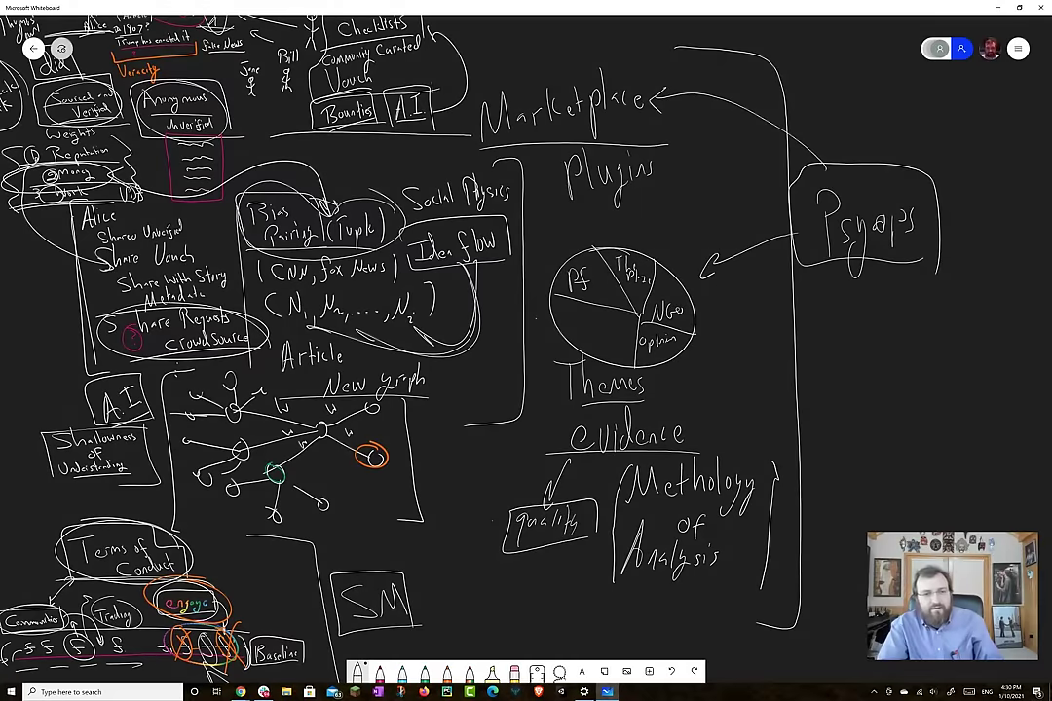
scroll(409, 292, "up", 5)
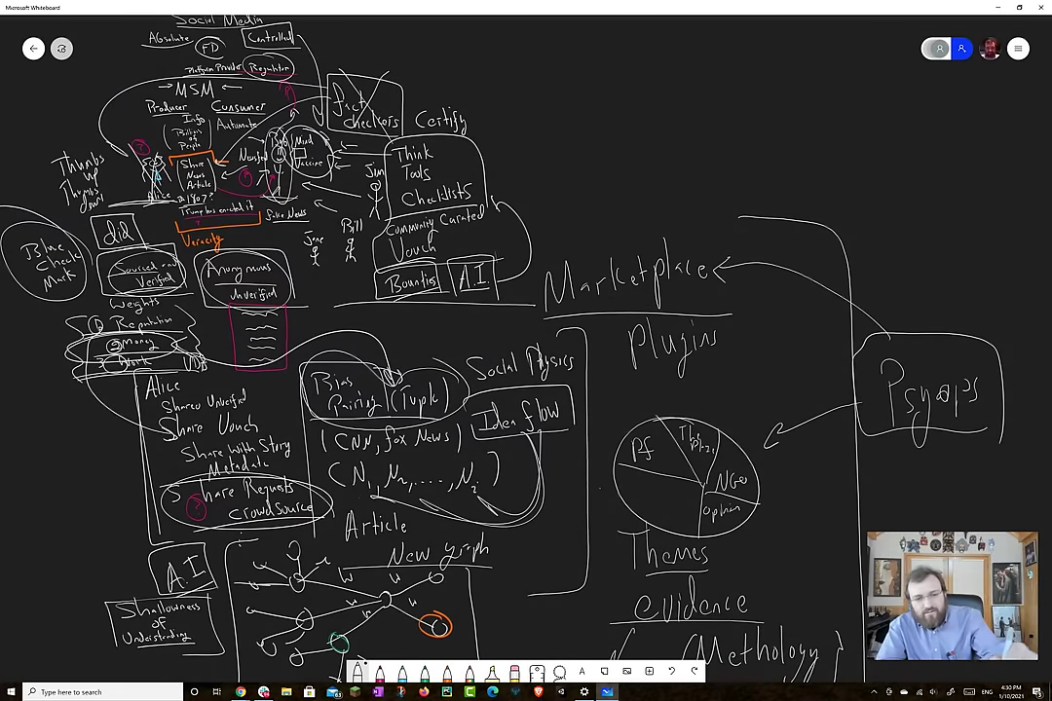
left_click_drag(504, 136, 497, 229)
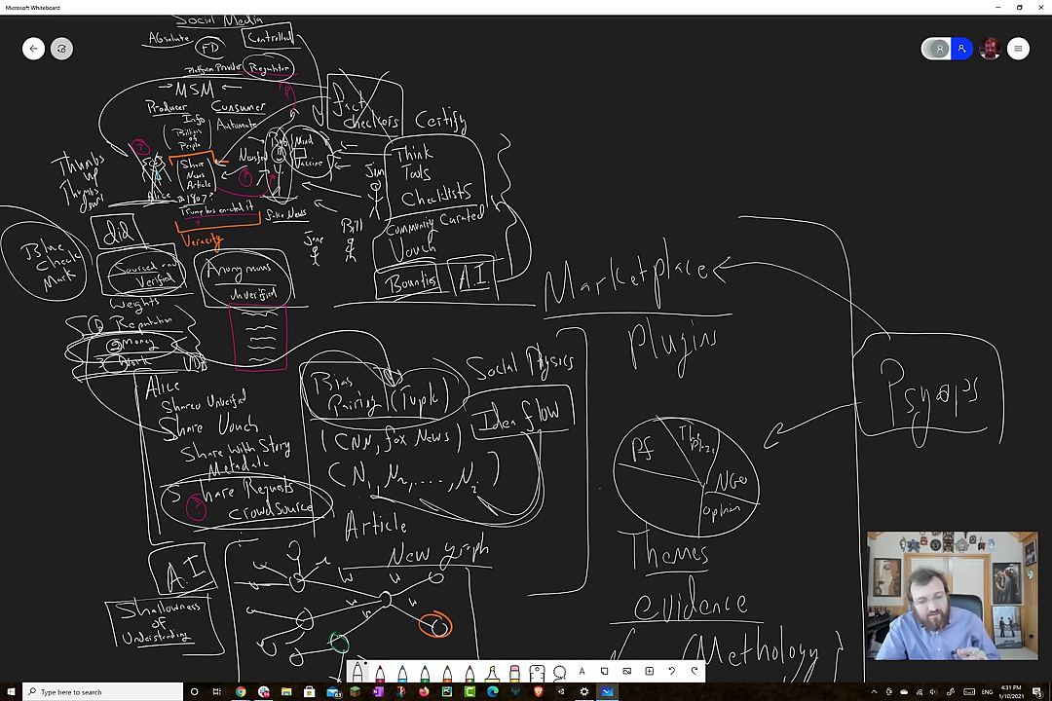
mouse_move(575, 156)
left_mouse_down()
mouse_move(583, 200)
mouse_move(570, 151)
left_mouse_up()
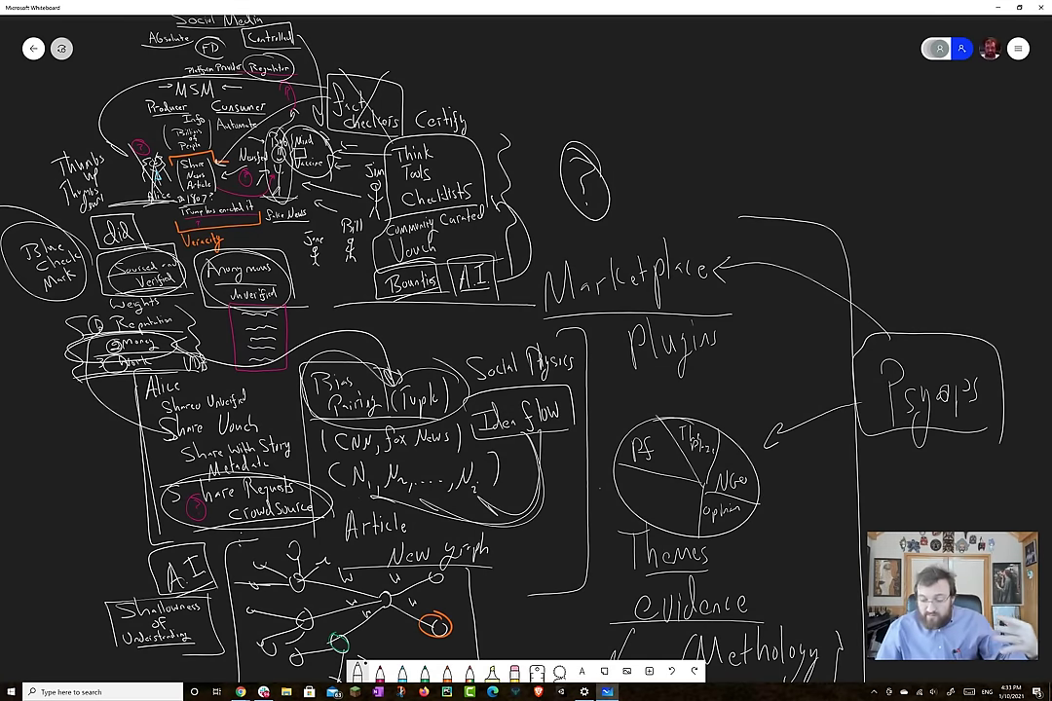
Re-outline Psynaps, write underlined 'Memes' by the pie chart, and circle Fact checkers with Jim, Bill, Jane.
mouse_move(849, 312)
left_mouse_down()
mouse_move(982, 306)
mouse_move(996, 440)
mouse_move(1016, 437)
left_mouse_up()
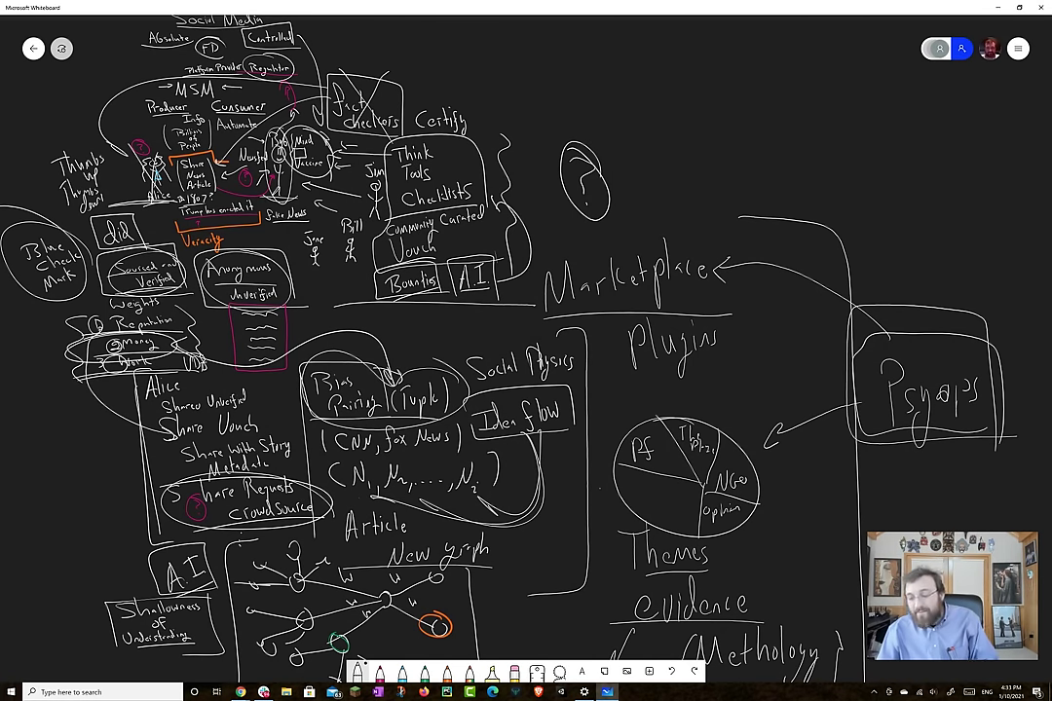
mouse_move(777, 480)
left_mouse_down()
mouse_move(834, 468)
mouse_move(832, 478)
left_mouse_up()
left_click_drag(779, 490, 824, 486)
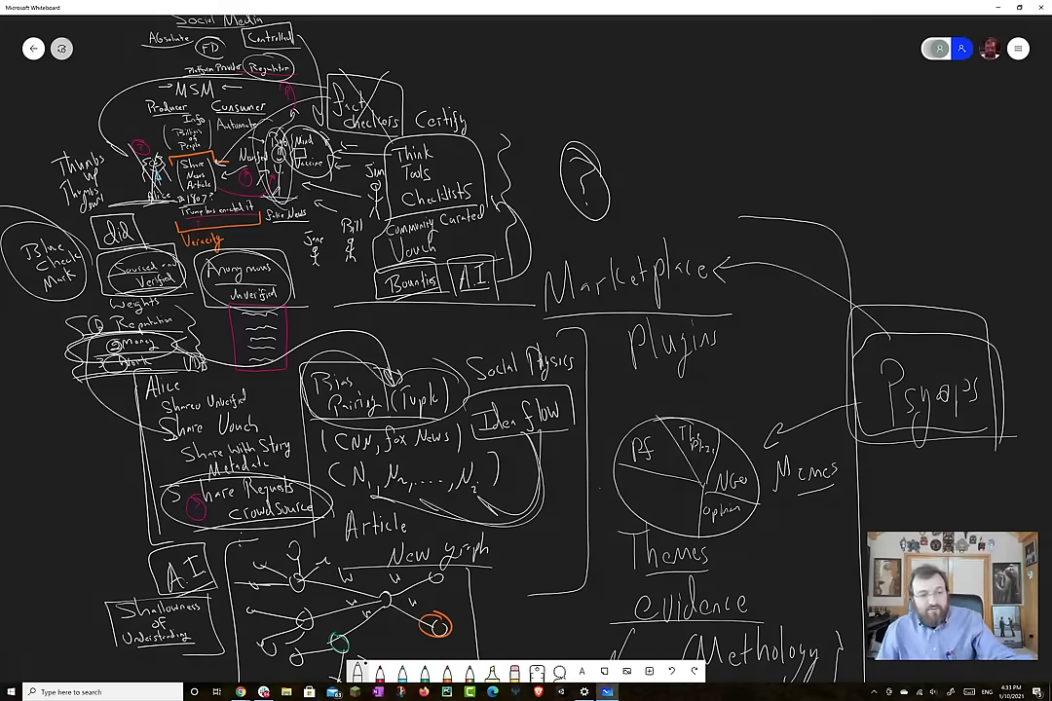
mouse_move(261, 230)
left_mouse_down()
mouse_move(284, 176)
mouse_move(312, 185)
mouse_move(331, 123)
left_mouse_up()
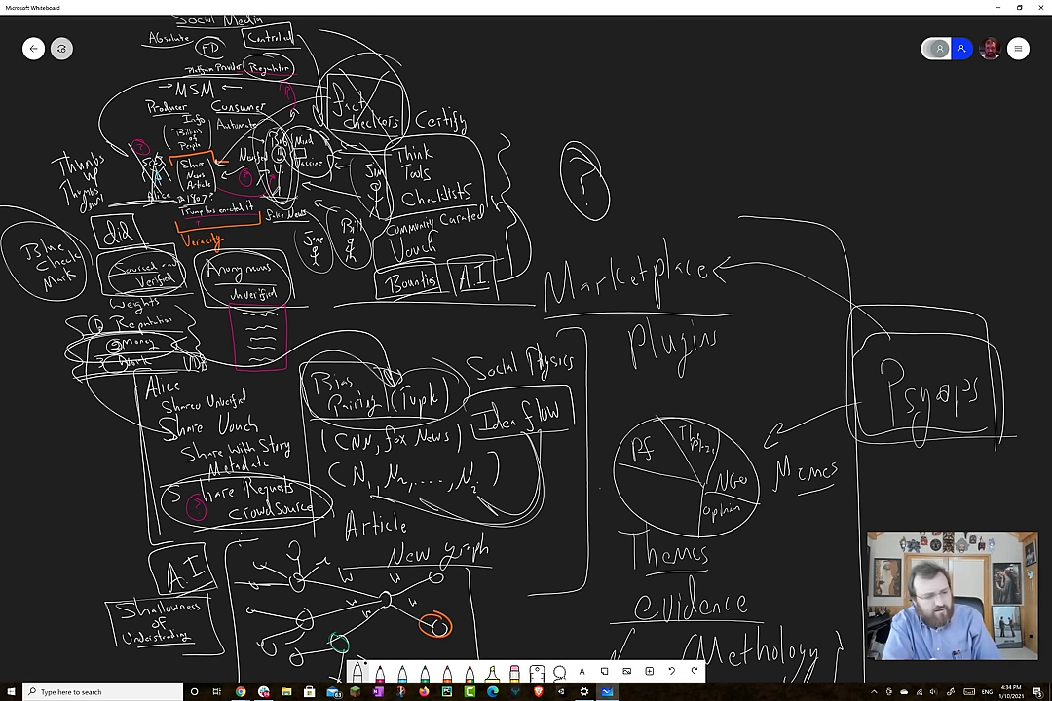
Draw a curve past Alice, a long line down from Marketplace, and an outline around Marketplace and Plugins.
left_click_drag(117, 317, 146, 461)
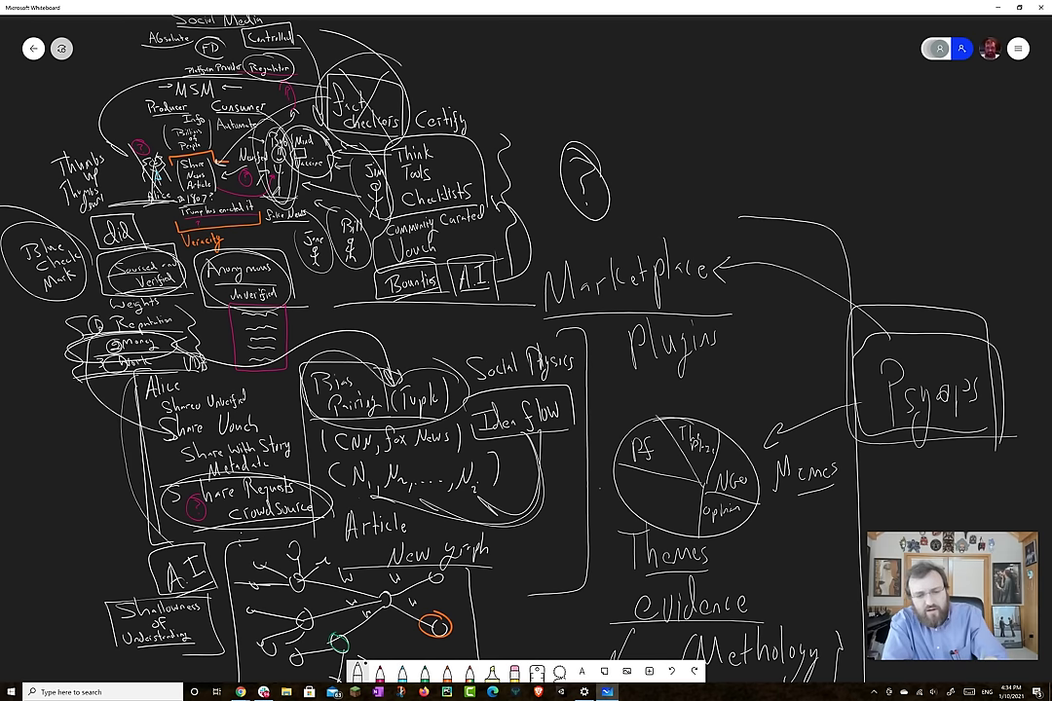
mouse_move(543, 310)
left_mouse_down()
mouse_move(596, 467)
mouse_move(563, 628)
left_mouse_up()
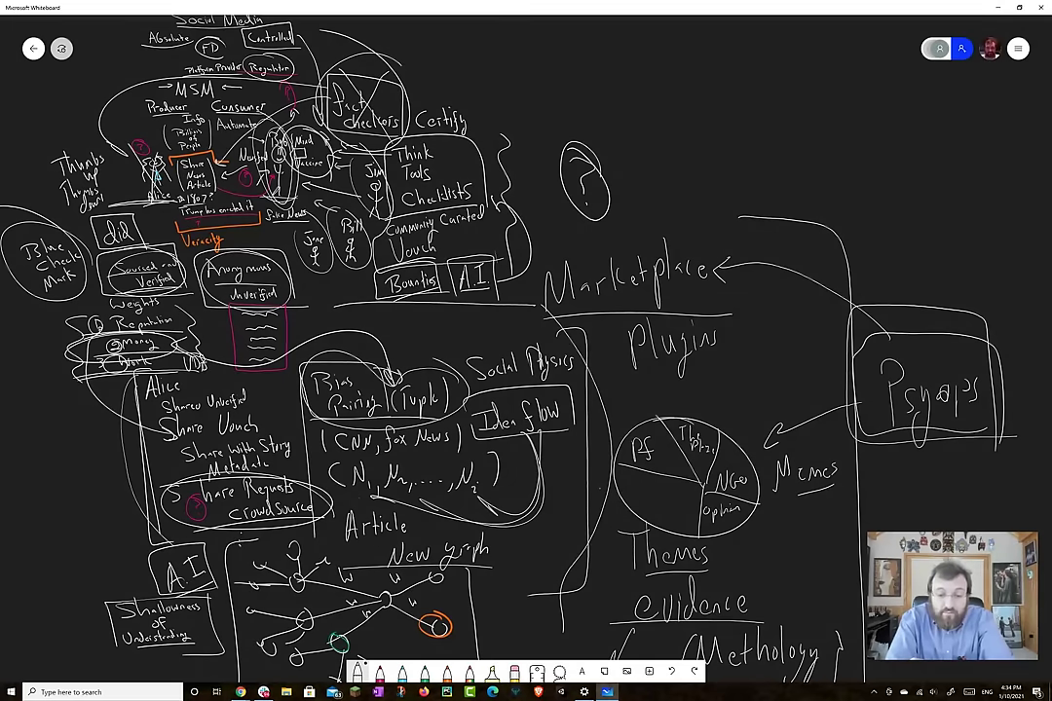
mouse_move(729, 375)
left_mouse_down()
mouse_move(633, 369)
mouse_move(530, 282)
mouse_move(633, 237)
mouse_move(731, 282)
left_mouse_up()
left_click_drag(624, 236, 616, 323)
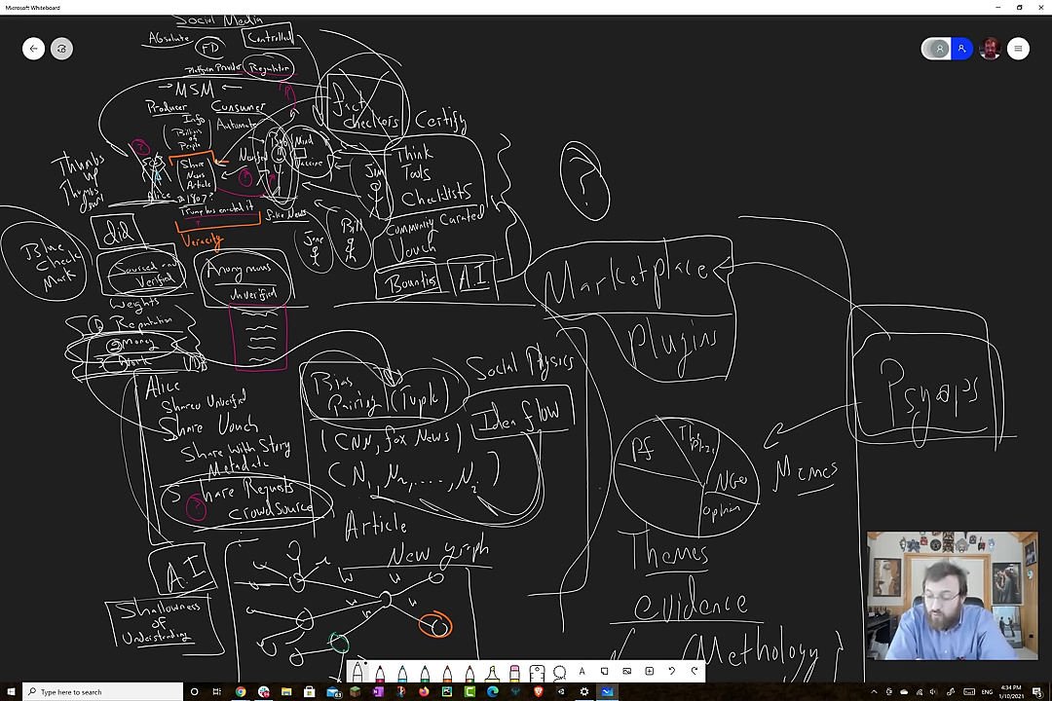
Draw ellipses around 'evidence' and around the 'Terms of Conduct' label.
scroll(448, 293, "down", 3)
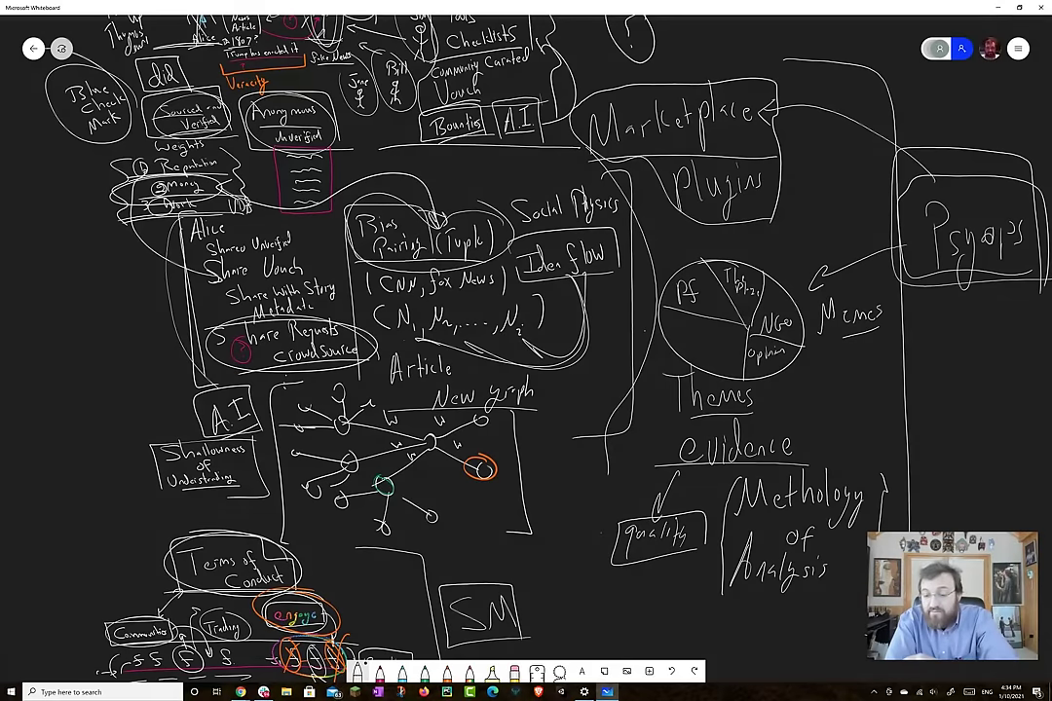
left_click_drag(755, 394, 794, 428)
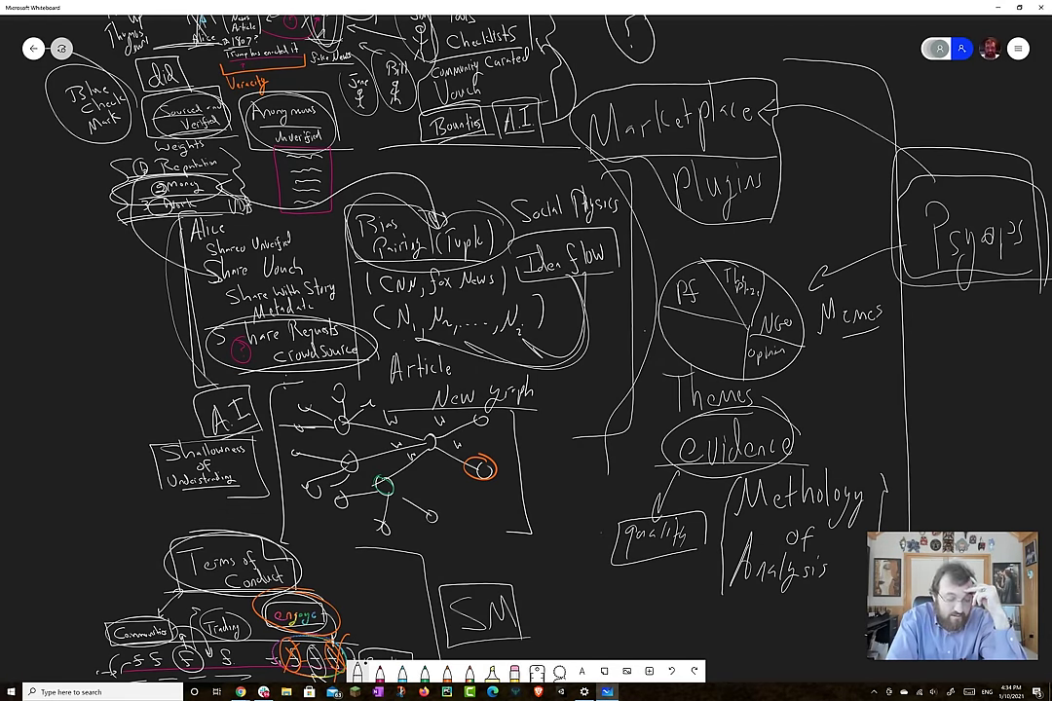
scroll(526, 341, "down", 5)
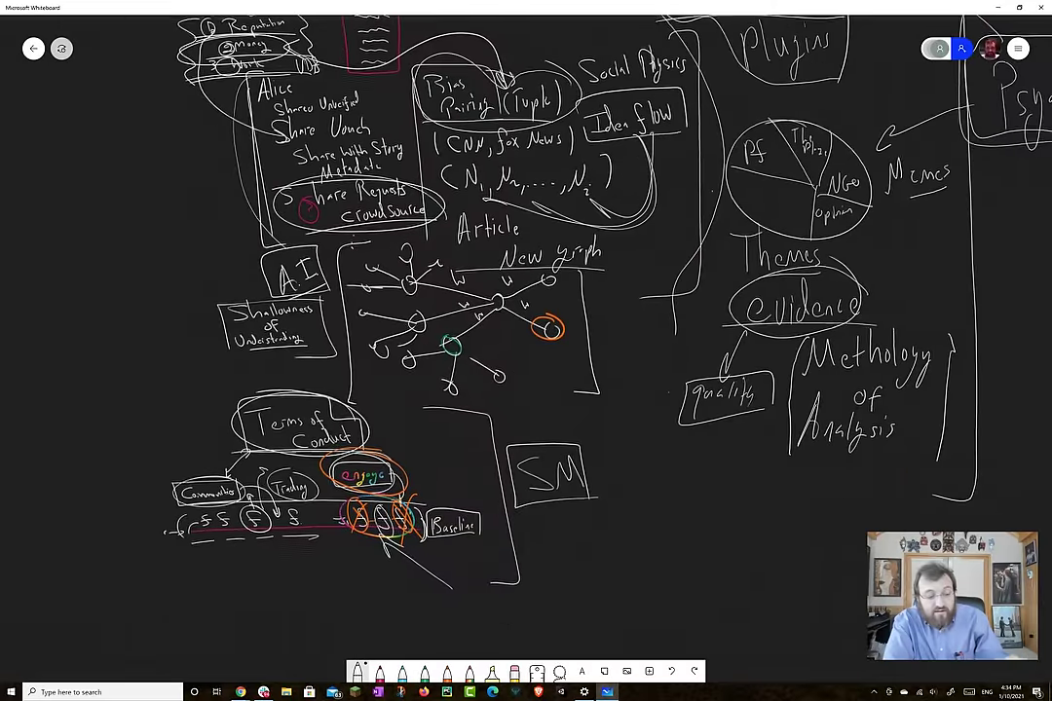
mouse_move(362, 401)
left_mouse_down()
mouse_move(234, 443)
mouse_move(382, 417)
left_mouse_up()
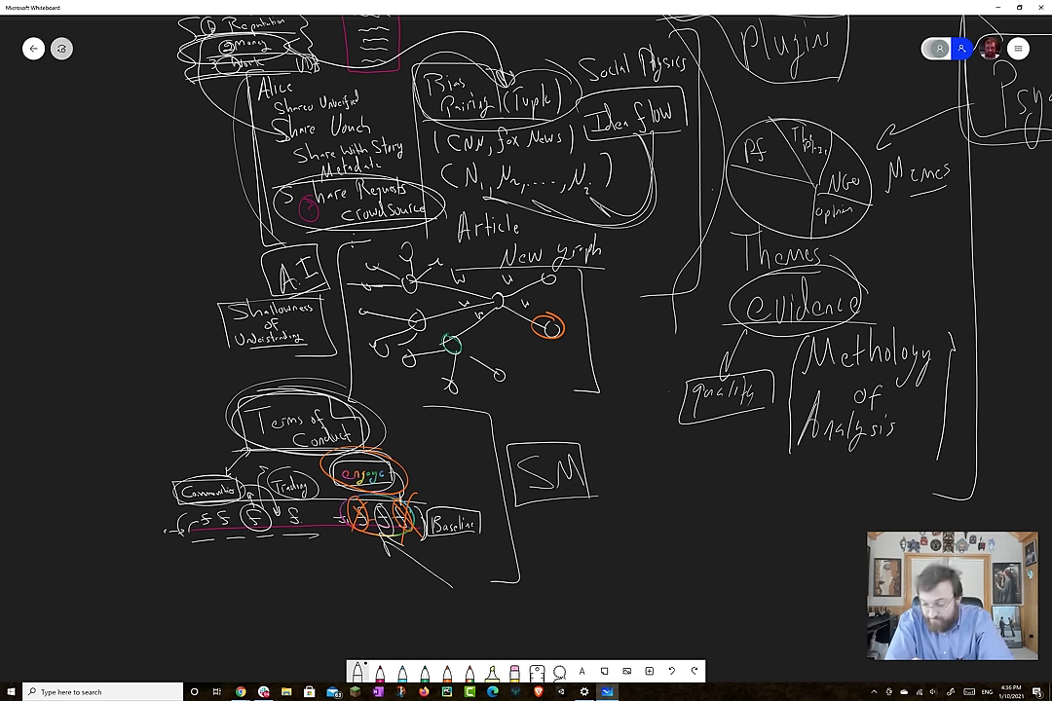
Handwrite '74 Million' below the SM box and circle it, then add a circled 1 beside SM.
mouse_move(470, 602)
left_mouse_down()
mouse_move(481, 629)
mouse_move(506, 629)
left_mouse_up()
mouse_move(537, 591)
left_mouse_down()
mouse_move(536, 629)
mouse_move(565, 628)
left_mouse_up()
left_click_drag(572, 585, 579, 629)
left_click_drag(584, 603, 586, 627)
mouse_move(592, 596)
left_mouse_down()
mouse_move(592, 612)
mouse_move(611, 608)
left_mouse_up()
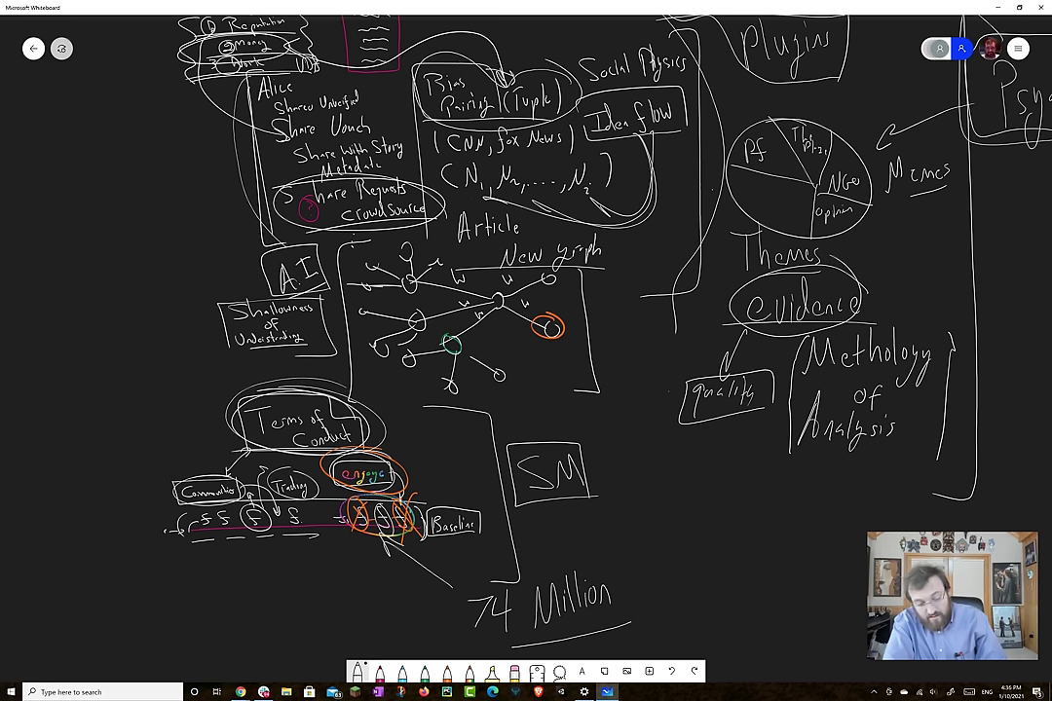
mouse_move(521, 563)
left_mouse_down()
mouse_move(444, 638)
mouse_move(521, 561)
left_mouse_up()
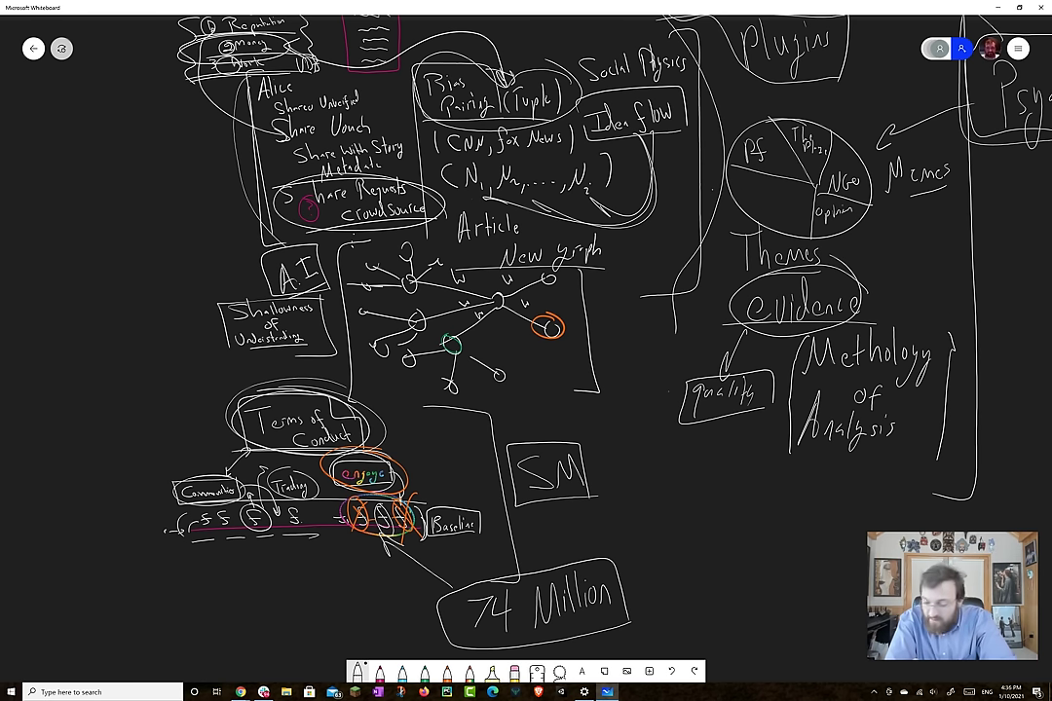
left_click_drag(611, 497, 614, 499)
left_click_drag(605, 524, 608, 546)
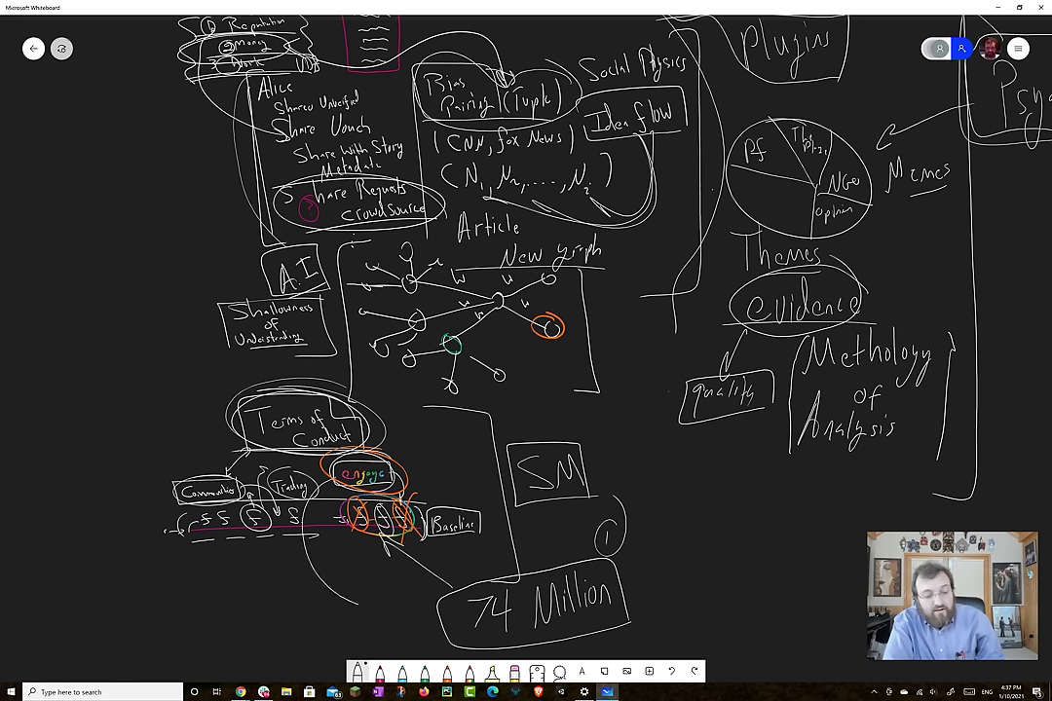
Draw arrows into 74 Million, at the left edge and toward the Alice notes, and handwrite Blockchain.
left_click_drag(308, 505, 443, 611)
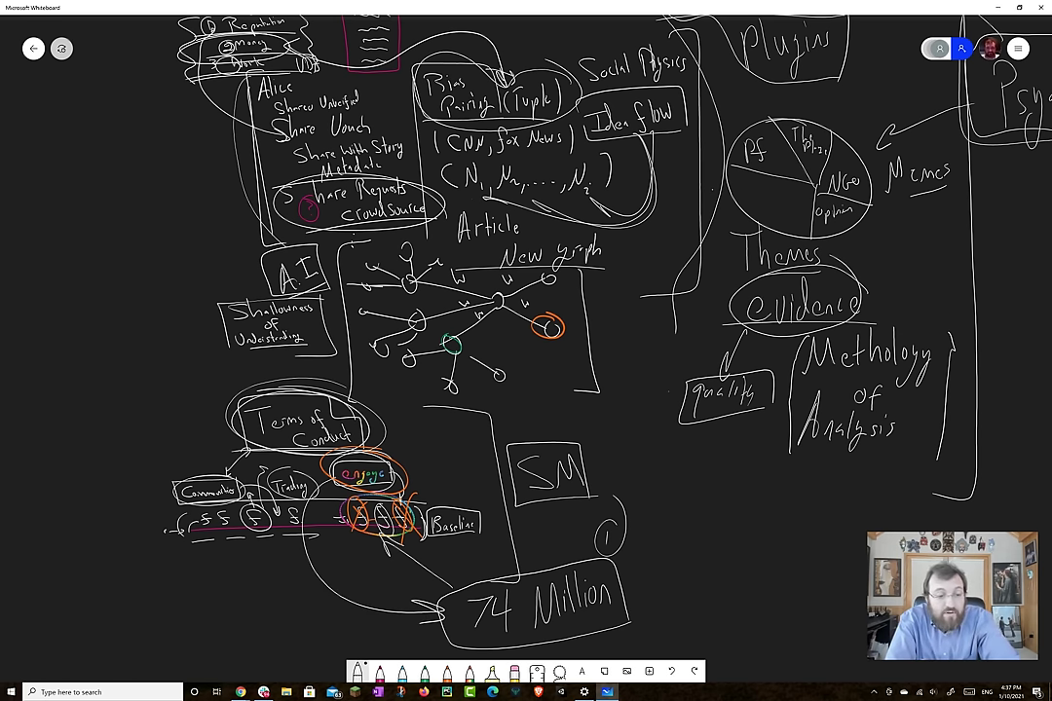
left_click_drag(65, 300, 178, 286)
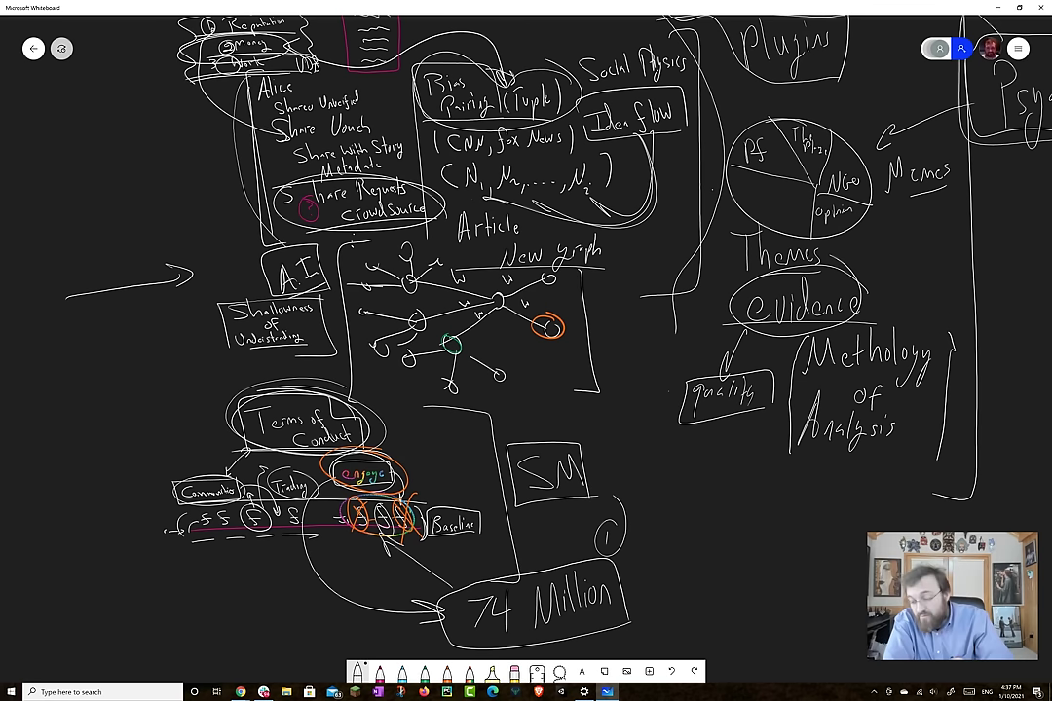
mouse_move(682, 479)
left_mouse_down()
mouse_move(685, 522)
mouse_move(732, 520)
left_mouse_up()
left_click_drag(756, 500, 750, 521)
mouse_move(768, 480)
left_mouse_down()
mouse_move(779, 521)
mouse_move(791, 521)
left_mouse_up()
mouse_move(801, 479)
left_mouse_down()
mouse_move(816, 521)
mouse_move(845, 519)
left_mouse_up()
left_click_drag(851, 501, 862, 519)
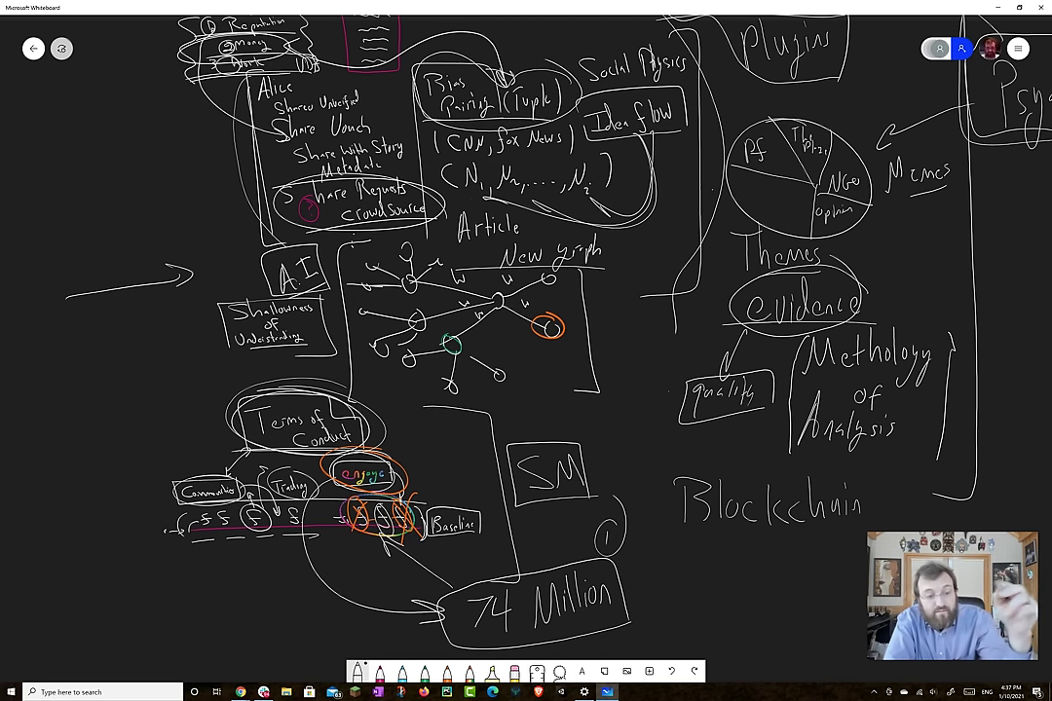
left_click_drag(133, 98, 167, 68)
left_click_drag(153, 70, 166, 83)
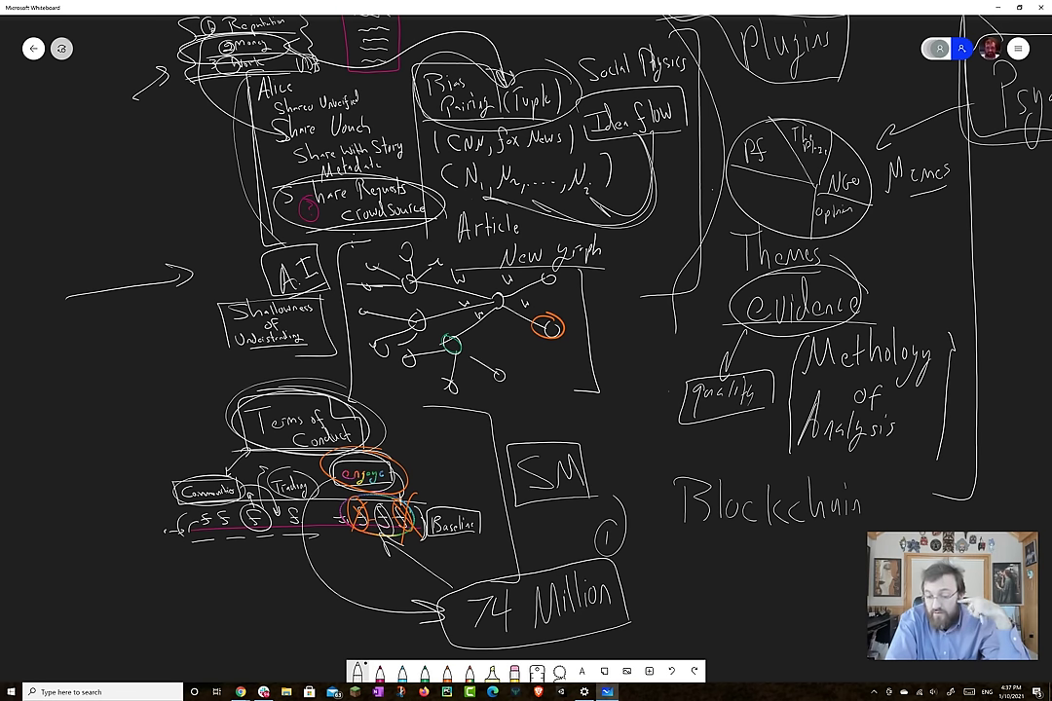
Draw a rectangle around the handwritten 'Blockchain' below Methodology of Analysis.
mouse_move(871, 521)
left_mouse_down()
mouse_move(672, 522)
mouse_move(823, 466)
mouse_move(874, 516)
left_mouse_up()
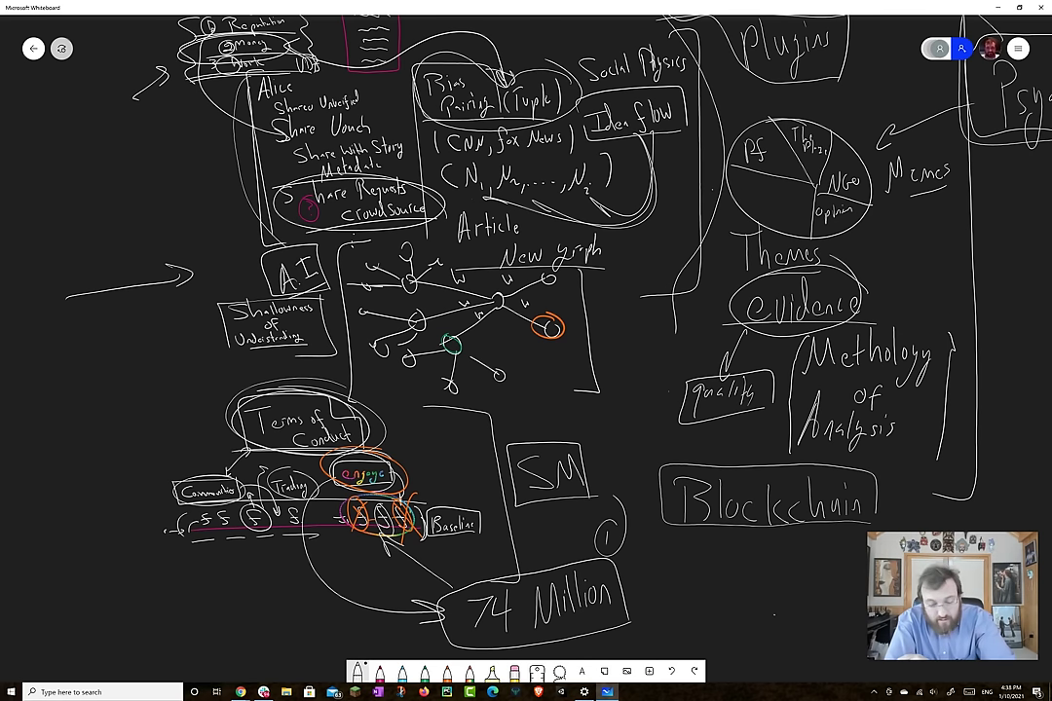
Draw an arrow from the right pointing left into the circled 74 Million note.
left_click_drag(720, 600, 641, 590)
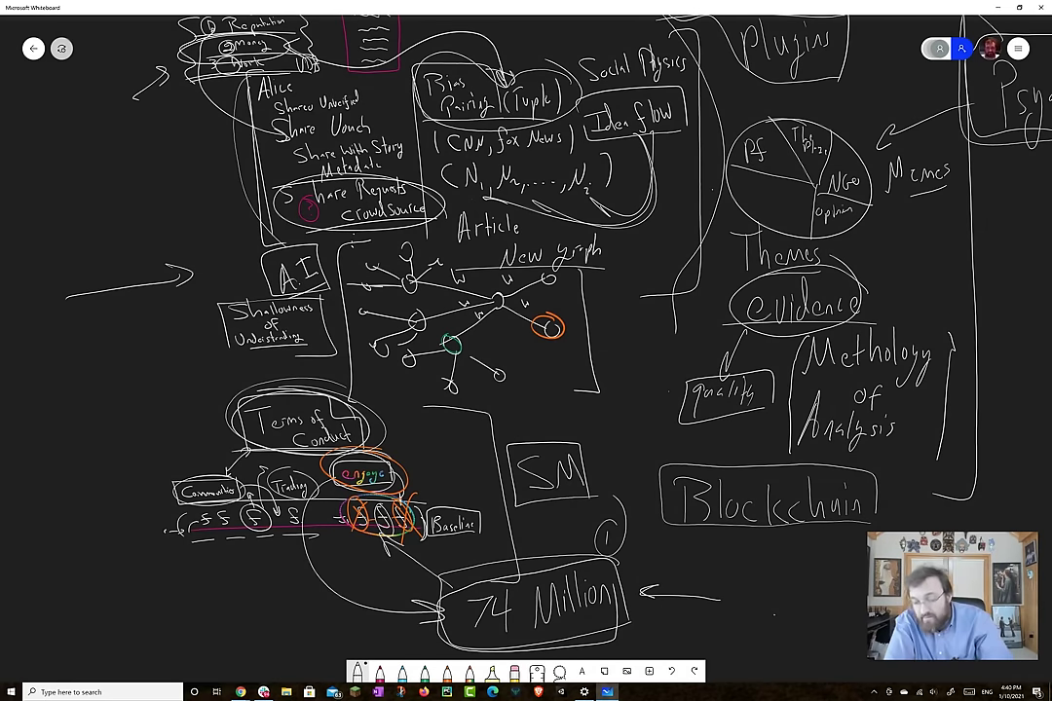
Handwrite 'Empathy' at the arrow's start, right of 74 Million, and outline it with a box.
mouse_move(680, 564)
left_mouse_down()
mouse_move(716, 574)
mouse_move(721, 600)
mouse_move(742, 577)
mouse_move(770, 581)
mouse_move(776, 594)
left_mouse_up()
mouse_move(695, 542)
left_mouse_down()
mouse_move(716, 597)
mouse_move(686, 546)
left_mouse_up()
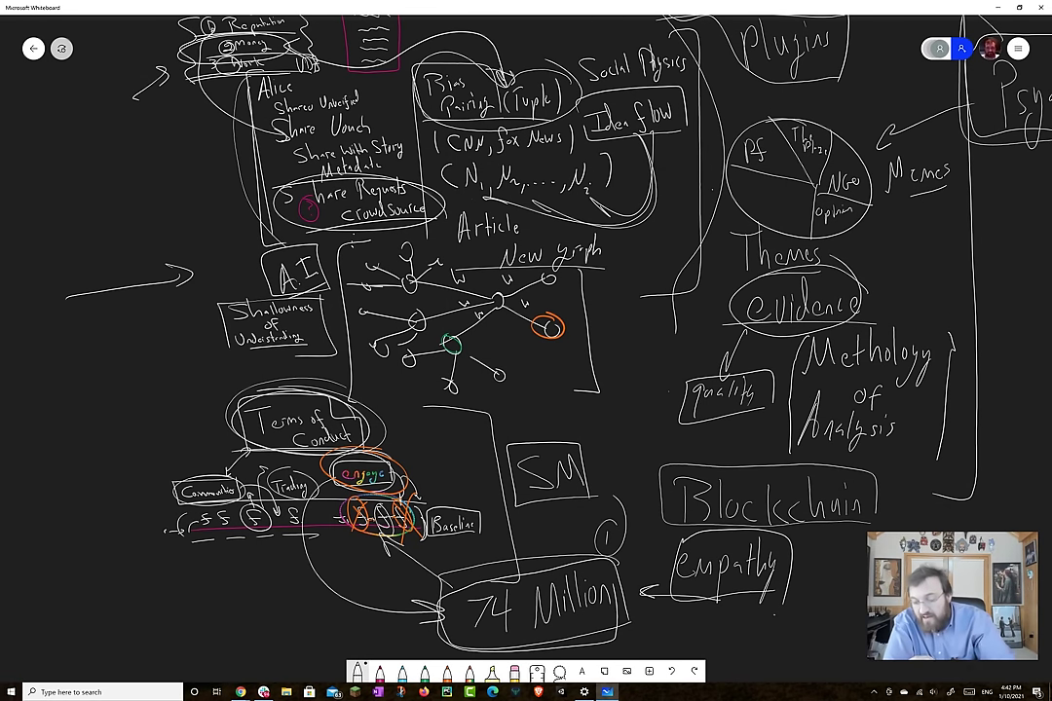
Draw a second rectangle around the 74 Million box to double its outline.
mouse_move(440, 573)
left_mouse_down()
mouse_move(624, 569)
mouse_move(631, 643)
mouse_move(440, 575)
left_mouse_up()
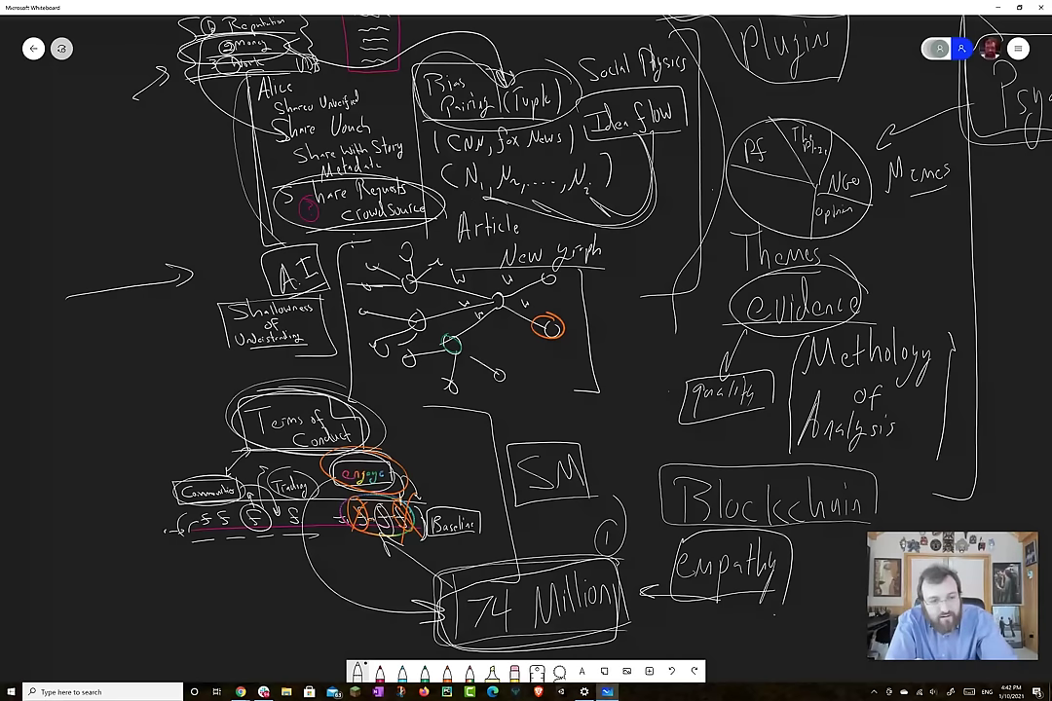
Handwrite a boxed 'Fairness' below 74 Million and write an outlined 'Values' beneath it.
scroll(526, 350, "down", 2)
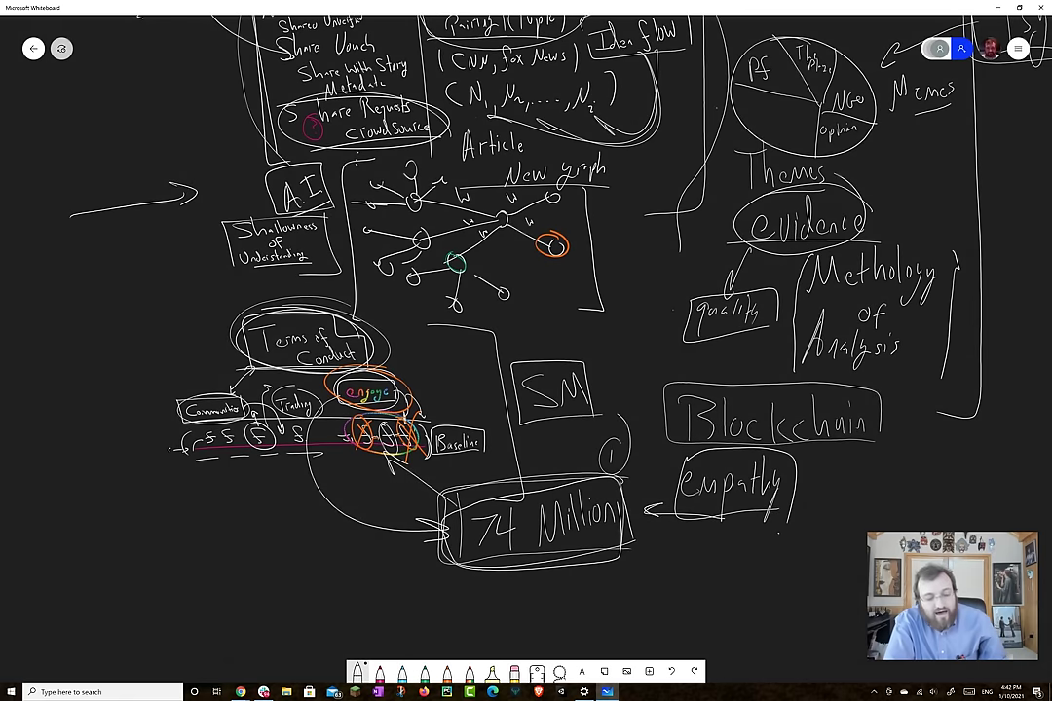
mouse_move(309, 576)
left_mouse_down()
mouse_move(293, 609)
mouse_move(300, 628)
mouse_move(326, 612)
left_mouse_up()
mouse_move(331, 602)
left_mouse_down()
mouse_move(337, 611)
mouse_move(352, 593)
mouse_move(363, 610)
left_mouse_up()
left_click_drag(365, 602, 392, 607)
left_click_drag(292, 560, 399, 557)
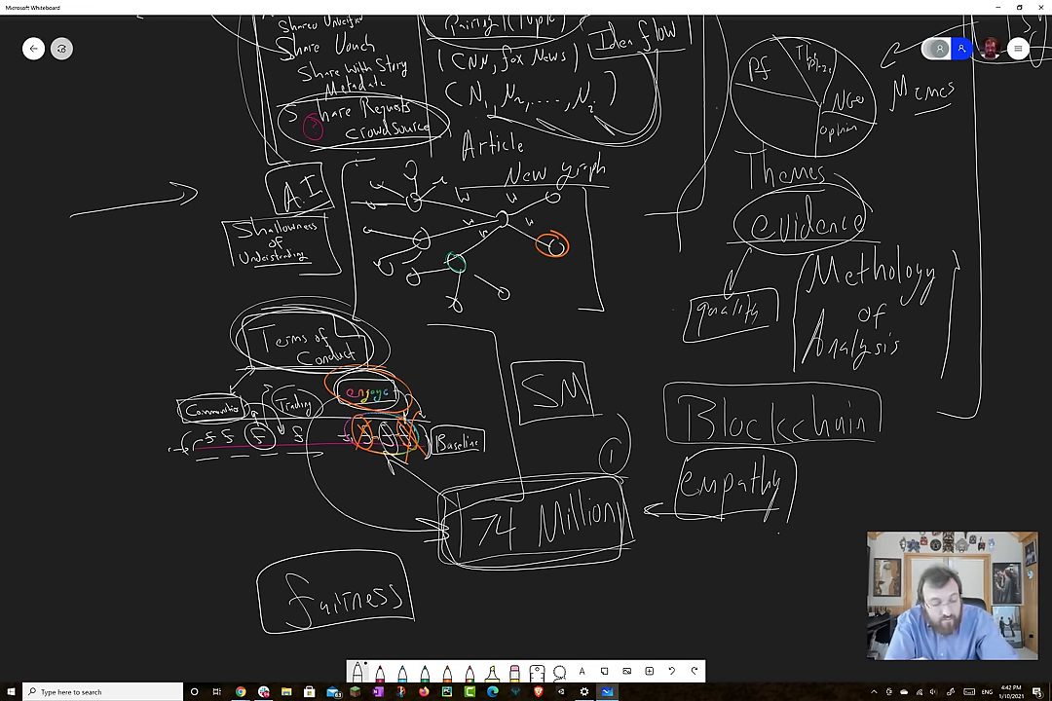
scroll(526, 292, "down", 2)
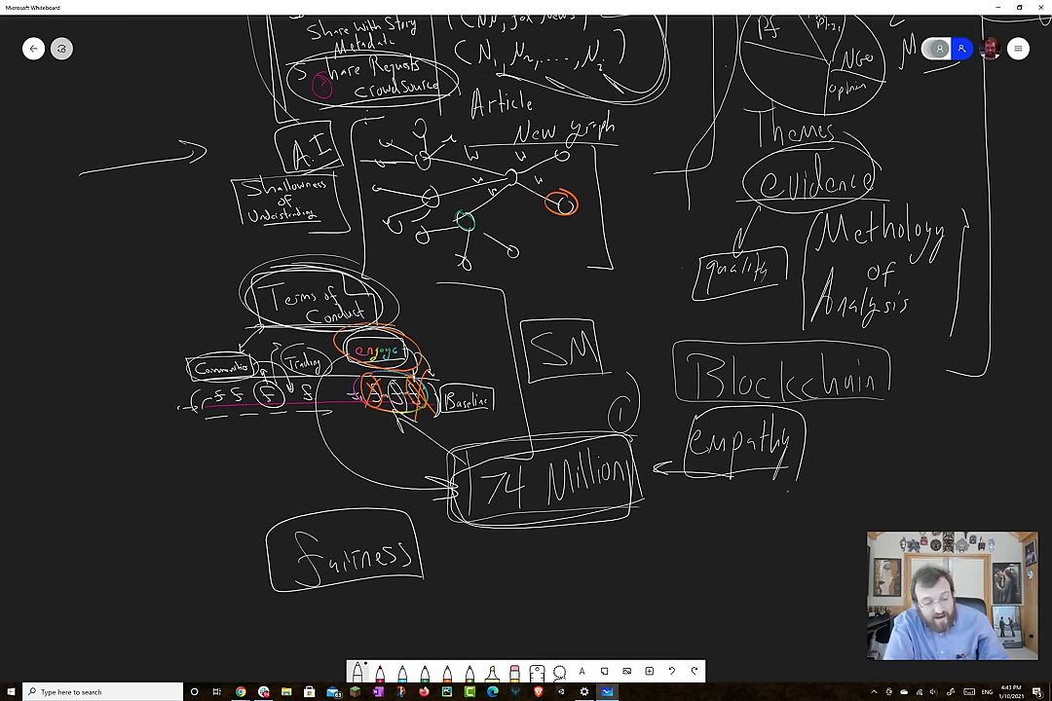
mouse_move(332, 583)
left_mouse_down()
mouse_move(342, 626)
mouse_move(356, 596)
mouse_move(372, 614)
mouse_move(400, 612)
mouse_move(309, 602)
mouse_move(424, 576)
left_mouse_up()
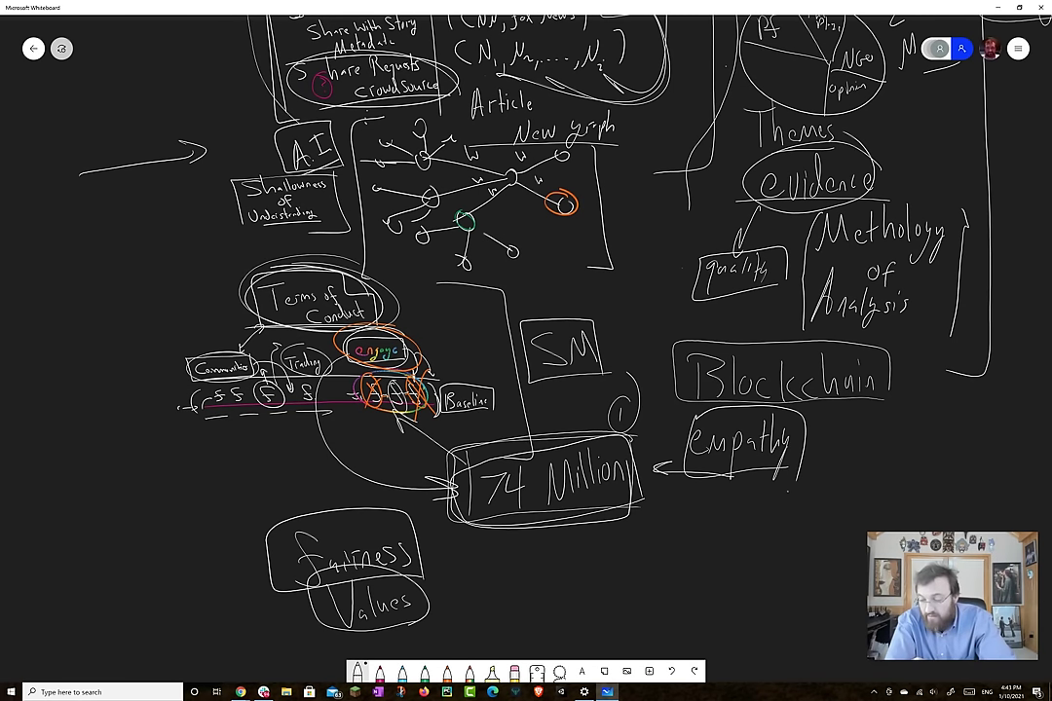
Handwrite 'Justice' to the left of the 74 Million box and enclose it in an oval.
mouse_move(208, 460)
left_mouse_down()
mouse_move(179, 496)
mouse_move(226, 454)
mouse_move(263, 484)
left_mouse_up()
mouse_move(255, 465)
left_mouse_down()
mouse_move(281, 462)
mouse_move(281, 481)
left_mouse_up()
mouse_move(292, 467)
left_mouse_down()
mouse_move(286, 480)
mouse_move(302, 466)
left_mouse_up()
mouse_move(173, 521)
left_mouse_down()
mouse_move(322, 470)
mouse_move(332, 485)
left_mouse_up()
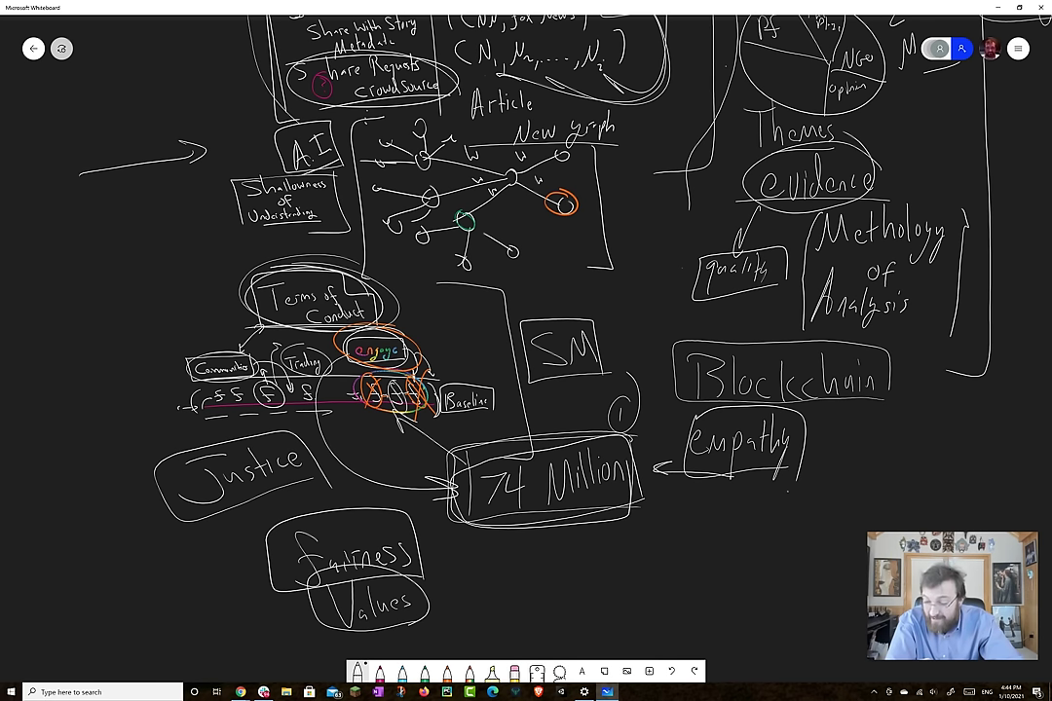
Draw curved arrows from Values to 74 Million and Fairness to Justice, and underline Empathy.
left_click_drag(427, 608, 477, 526)
mouse_move(265, 583)
left_mouse_down()
mouse_move(205, 533)
mouse_move(222, 538)
left_mouse_up()
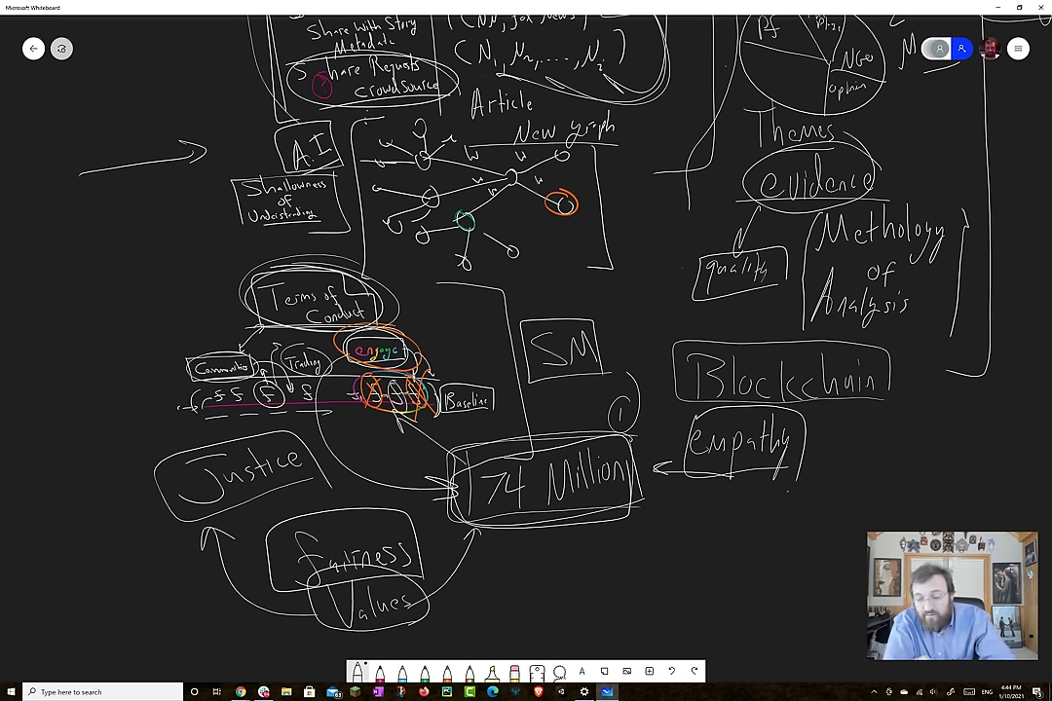
left_click_drag(787, 491, 689, 487)
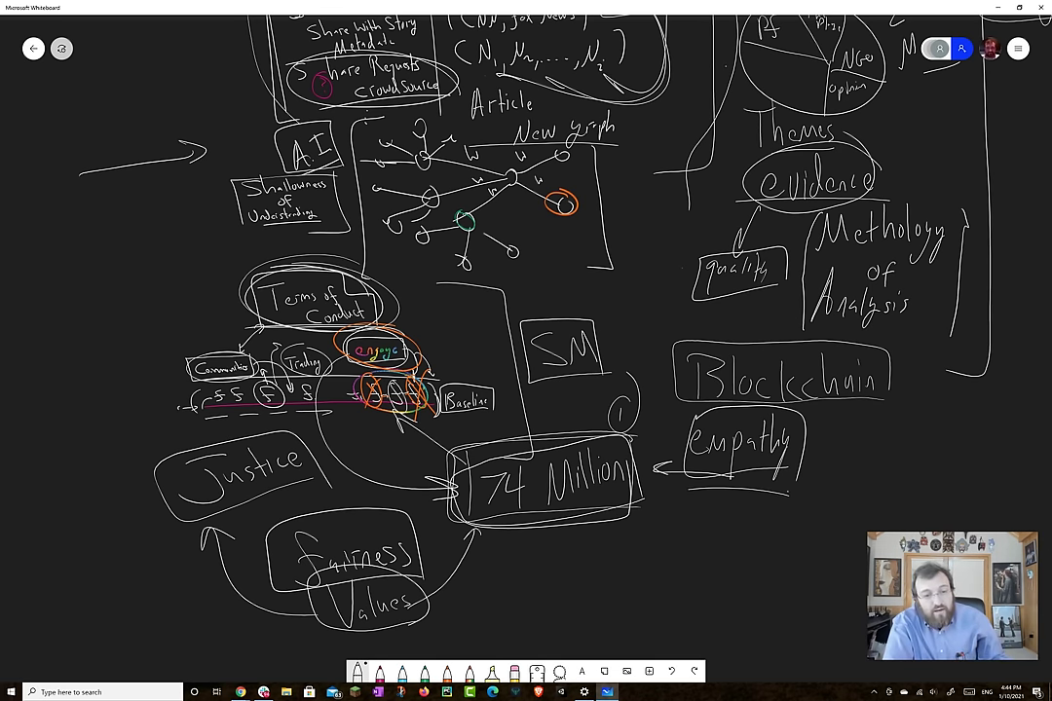
left_click_drag(526, 390, 577, 524)
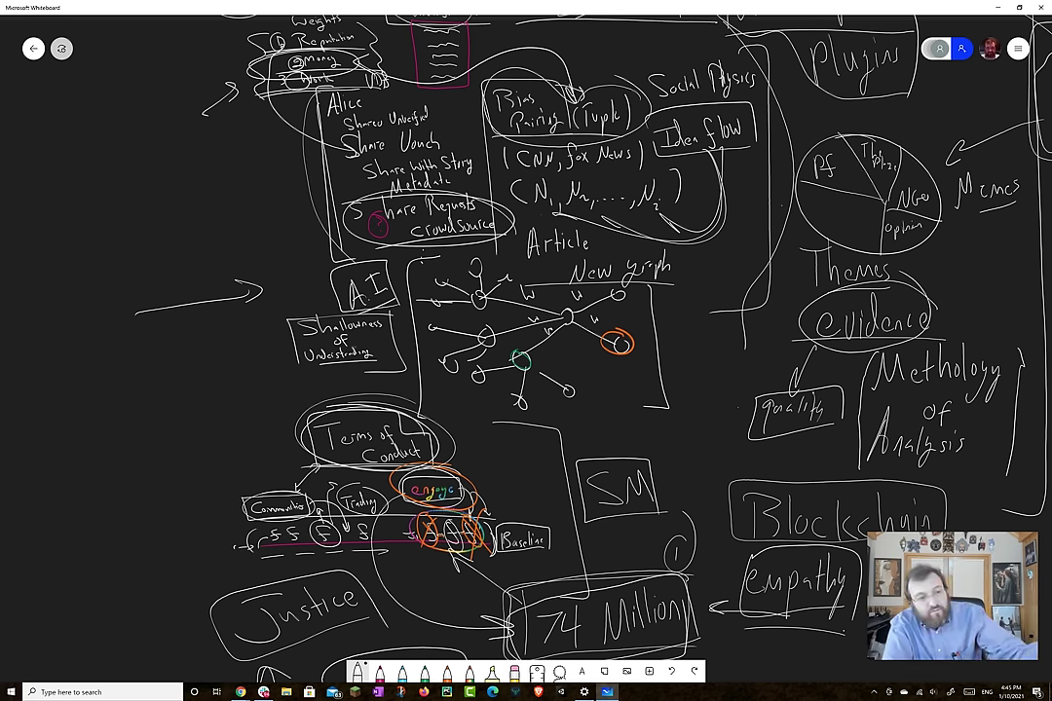
Draw a tall bracket down the diagram's left side, then write 'Collective empathy' in a rounded box beside it.
mouse_move(203, 33)
left_mouse_down()
mouse_move(141, 60)
mouse_move(163, 482)
mouse_move(193, 623)
left_mouse_up()
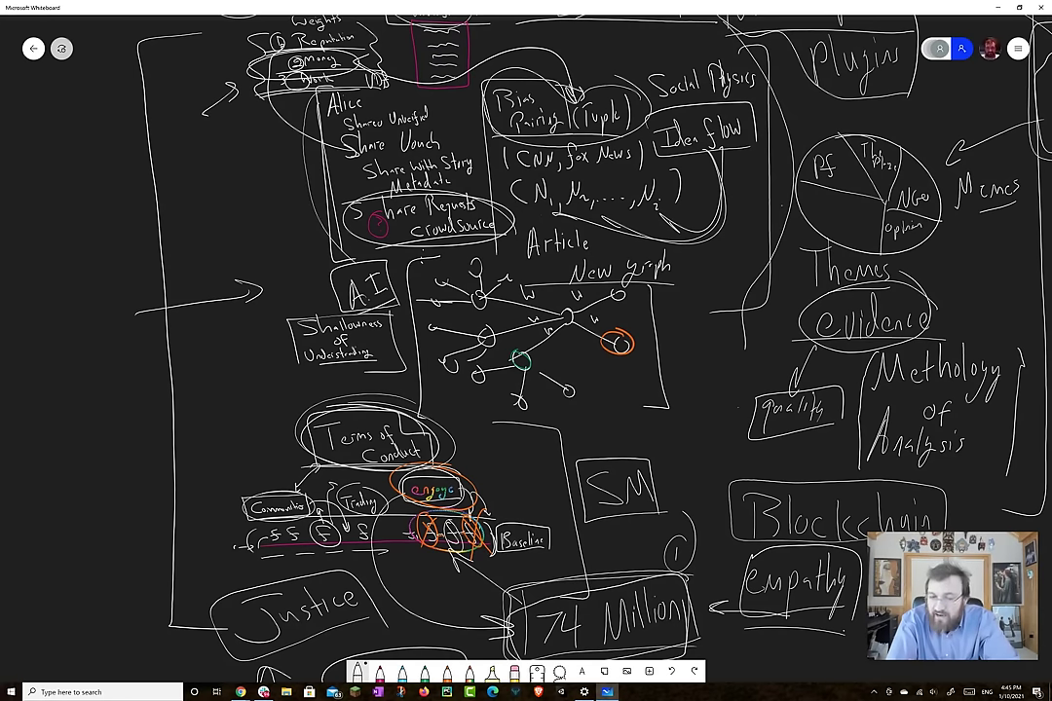
mouse_move(293, 390)
left_mouse_down()
mouse_move(594, 399)
mouse_move(584, 395)
left_mouse_up()
mouse_move(129, 261)
left_mouse_down()
mouse_move(134, 294)
mouse_move(170, 284)
left_mouse_up()
mouse_move(185, 255)
left_mouse_down()
mouse_move(190, 294)
mouse_move(217, 292)
left_mouse_up()
left_click_drag(232, 277, 230, 293)
left_click_drag(244, 249, 245, 295)
mouse_move(236, 271)
left_mouse_down()
mouse_move(256, 270)
mouse_move(261, 292)
left_mouse_up()
mouse_move(268, 265)
left_mouse_down()
mouse_move(290, 263)
mouse_move(307, 281)
left_mouse_up()
mouse_move(136, 343)
left_mouse_down()
mouse_move(158, 357)
mouse_move(217, 353)
mouse_move(215, 374)
mouse_move(232, 347)
left_mouse_up()
mouse_move(242, 309)
left_mouse_down()
mouse_move(246, 350)
mouse_move(271, 351)
left_mouse_up()
left_click_drag(283, 319, 302, 370)
mouse_move(365, 372)
left_mouse_down()
mouse_move(59, 371)
mouse_move(293, 197)
mouse_move(373, 368)
left_mouse_up()
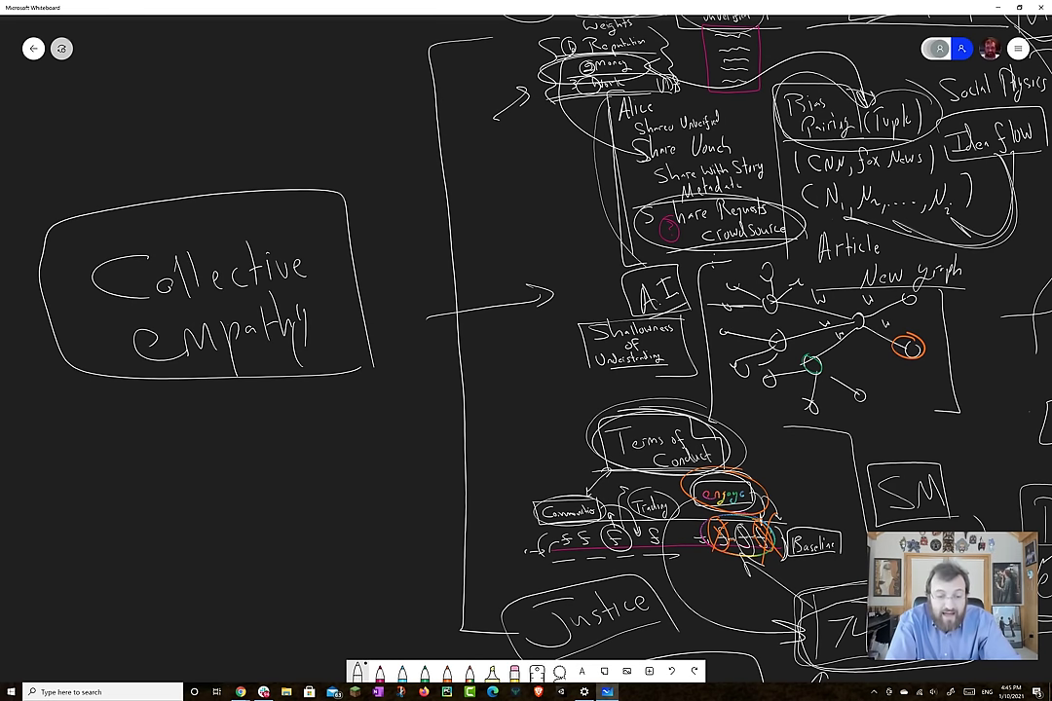
Ink an ellipse around the 74 Million box and a caret right of Empathy under Blockchain.
scroll(443, 297, "right", 8)
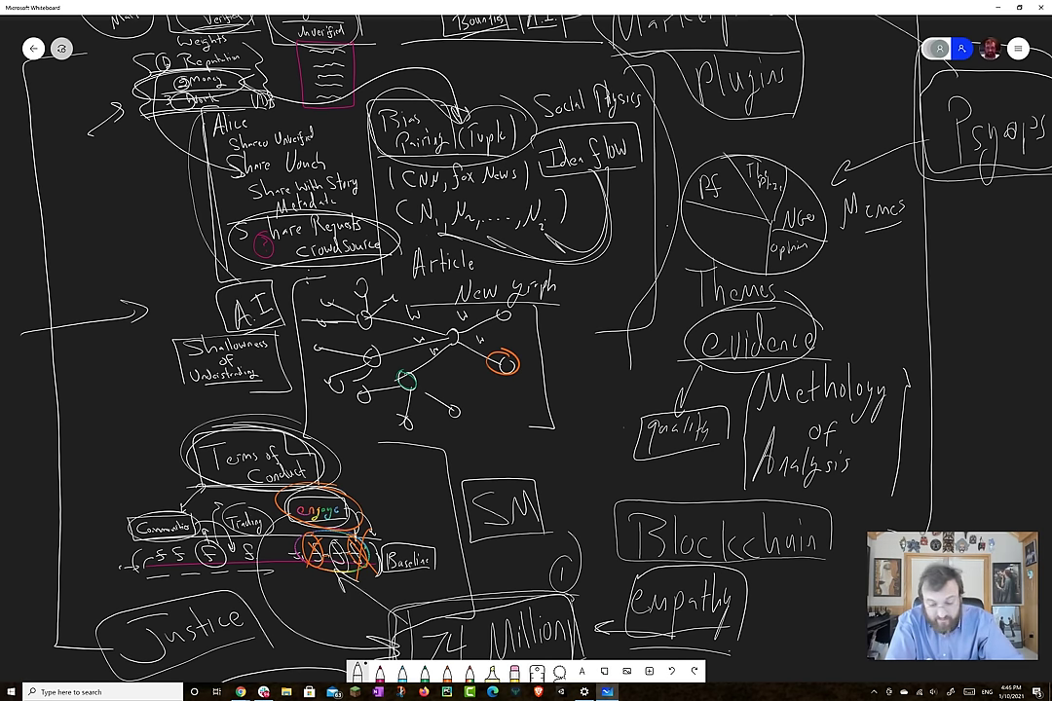
left_click_drag(487, 389, 462, 318)
mouse_move(458, 501)
left_mouse_down()
mouse_move(322, 584)
mouse_move(555, 516)
left_mouse_up()
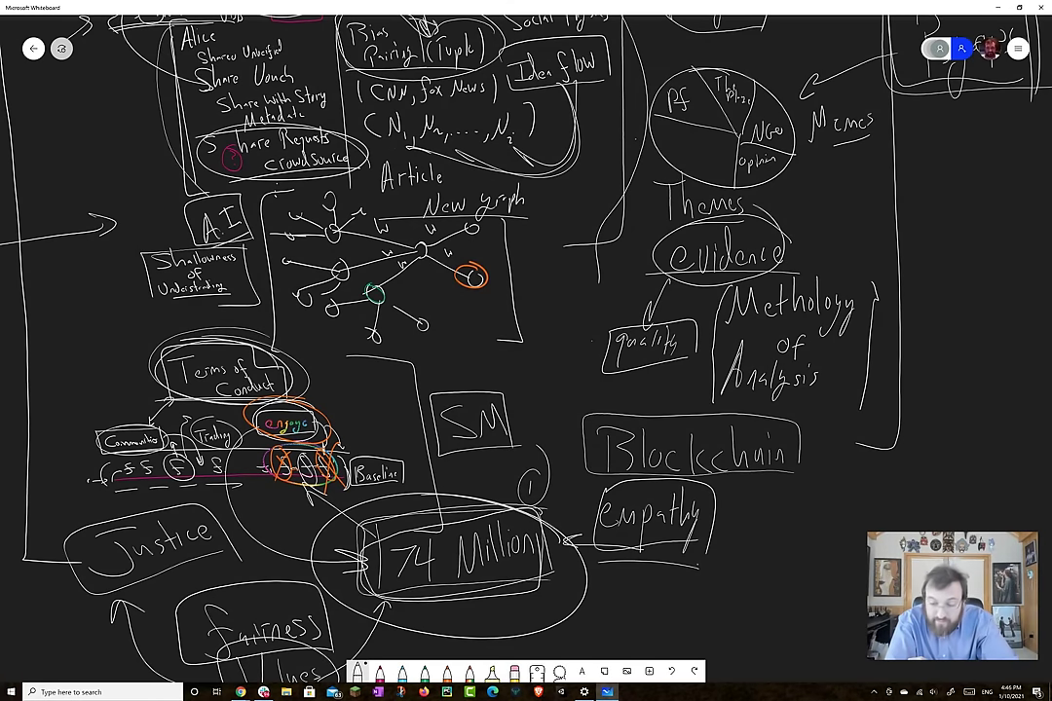
left_click_drag(754, 501, 801, 545)
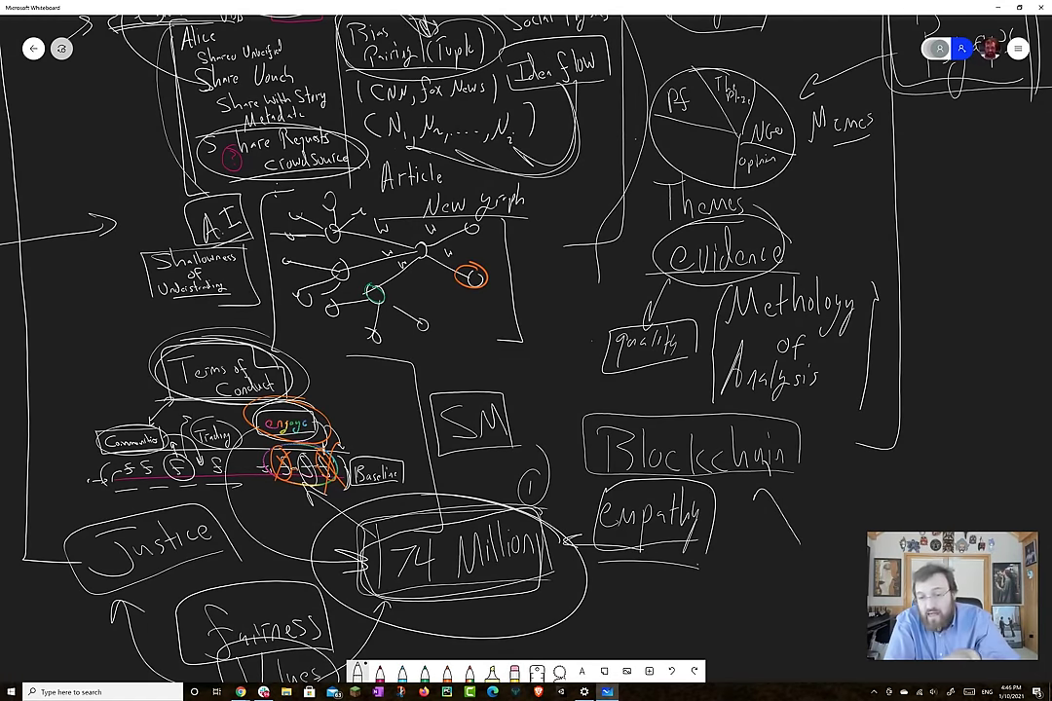
left_click_drag(439, 341, 667, 547)
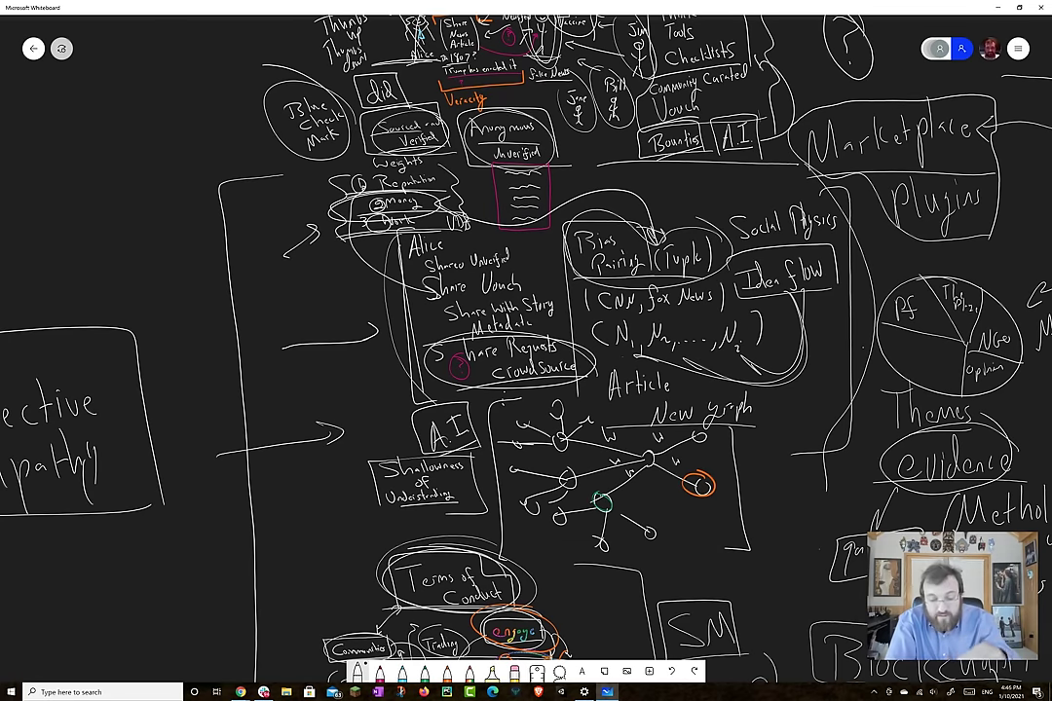
Write 'Nimic' left of Terms of Conduct with an arrow pointing into that box.
scroll(526, 351, "down", 6)
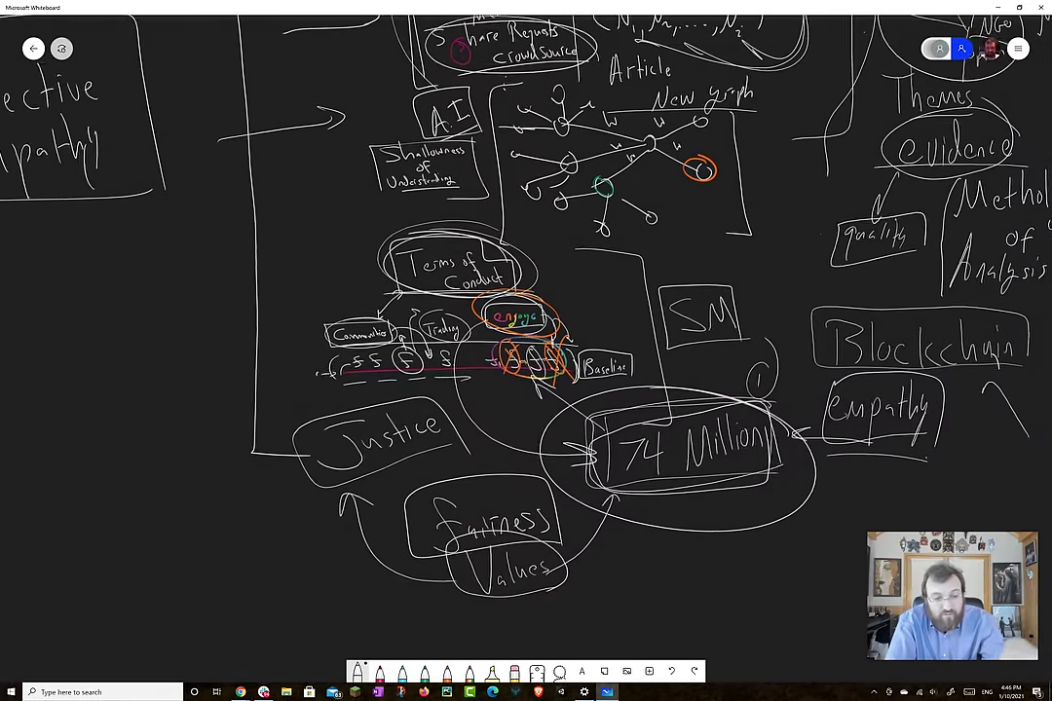
scroll(526, 292, "left", 1)
mouse_move(307, 281)
left_mouse_down()
mouse_move(329, 239)
mouse_move(380, 255)
left_mouse_up()
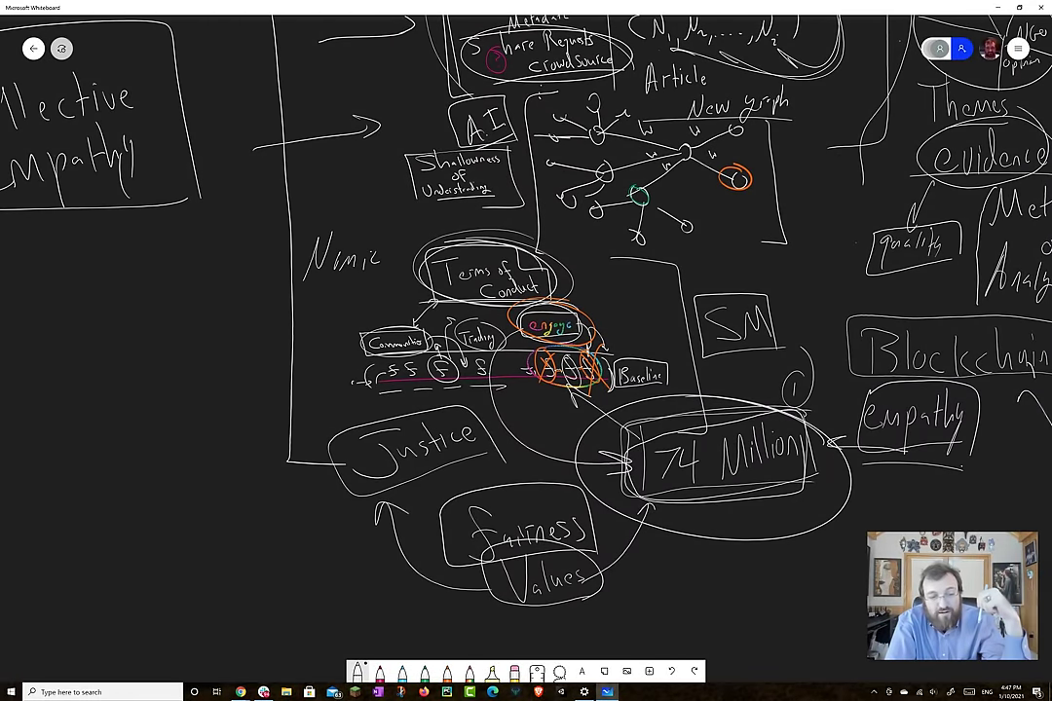
left_click_drag(310, 290, 399, 286)
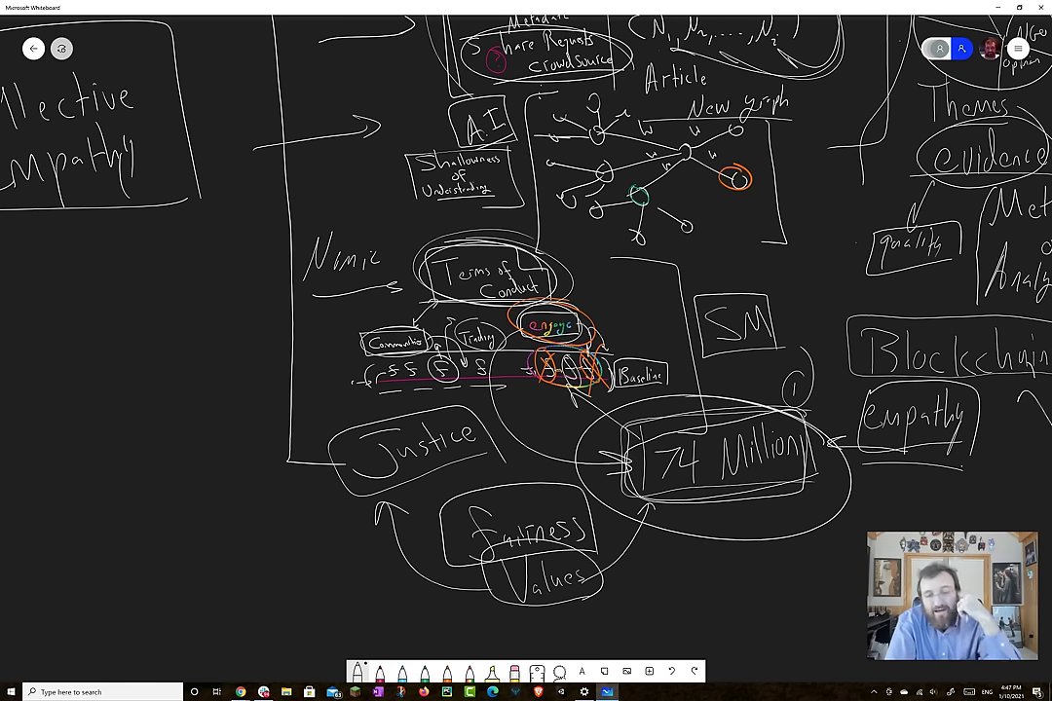
Circle Terms of Conduct again and draw a curved arrow back to Collective empathy.
left_click_drag(437, 288, 504, 250)
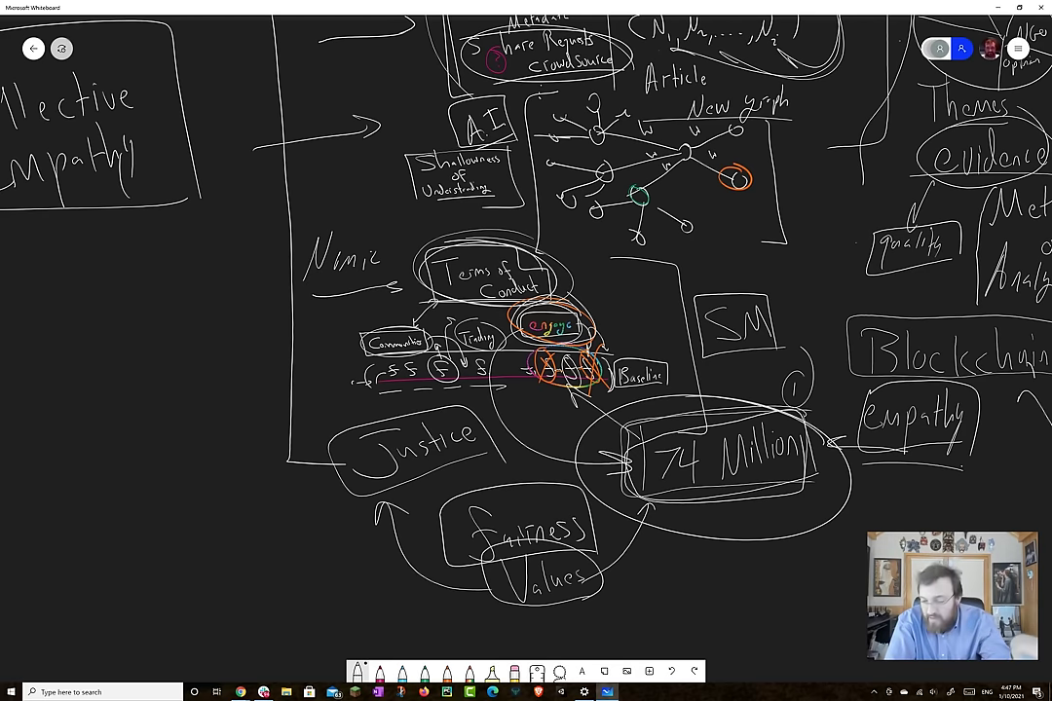
left_click_drag(487, 390, 663, 443)
mouse_move(514, 230)
left_mouse_down()
mouse_move(390, 284)
mouse_move(326, 275)
left_mouse_up()
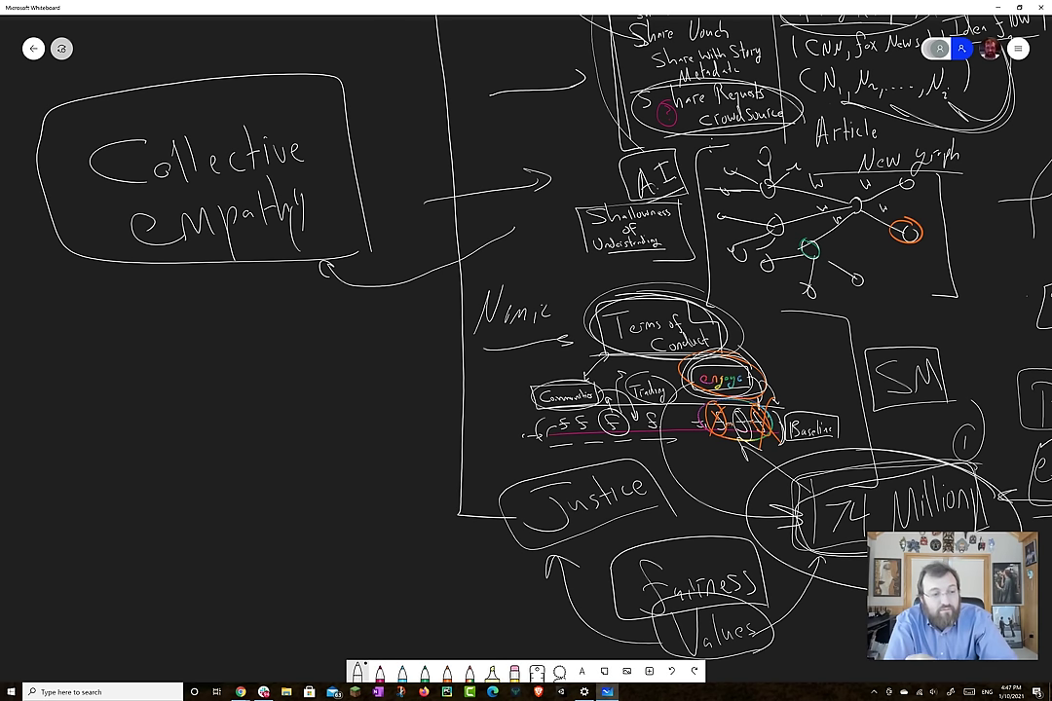
Draw a downward arrow from Collective empathy and write 'Wisdom' in a box beneath it.
mouse_move(211, 299)
left_mouse_down()
mouse_move(226, 378)
mouse_move(242, 380)
left_mouse_up()
mouse_move(161, 414)
left_mouse_down()
mouse_move(182, 476)
mouse_move(209, 409)
mouse_move(242, 458)
mouse_move(292, 450)
mouse_move(154, 494)
mouse_move(185, 405)
mouse_move(255, 397)
mouse_move(307, 462)
left_mouse_up()
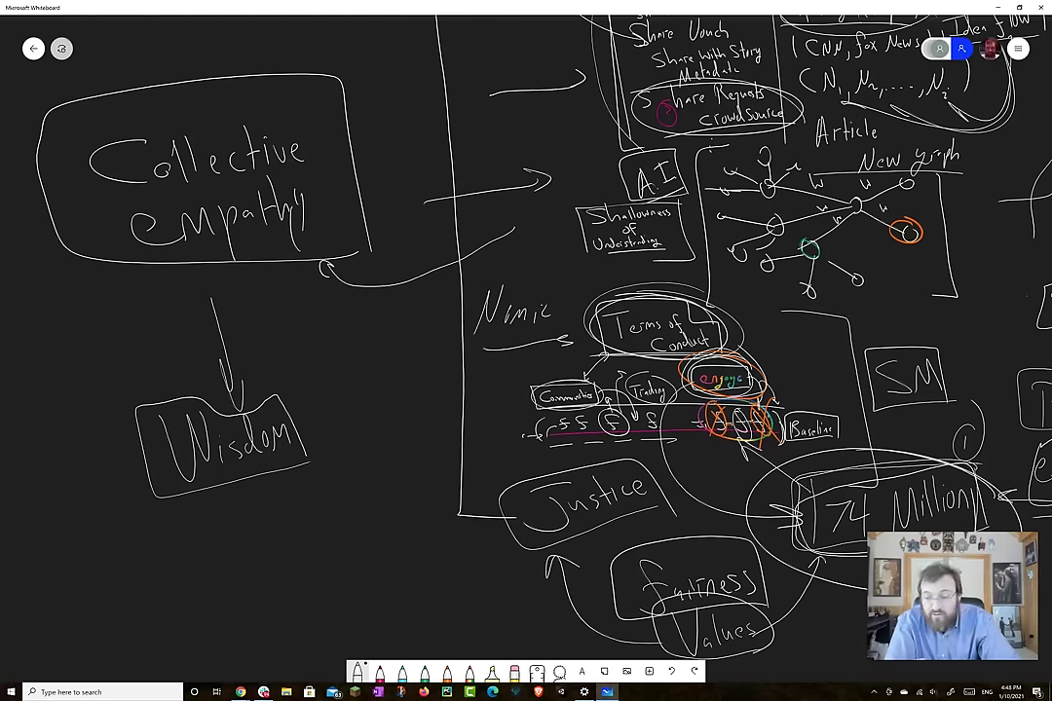
Scroll the board to reveal the top area with the Marketplace plugins and Alice notes.
scroll(526, 331, "right", 5)
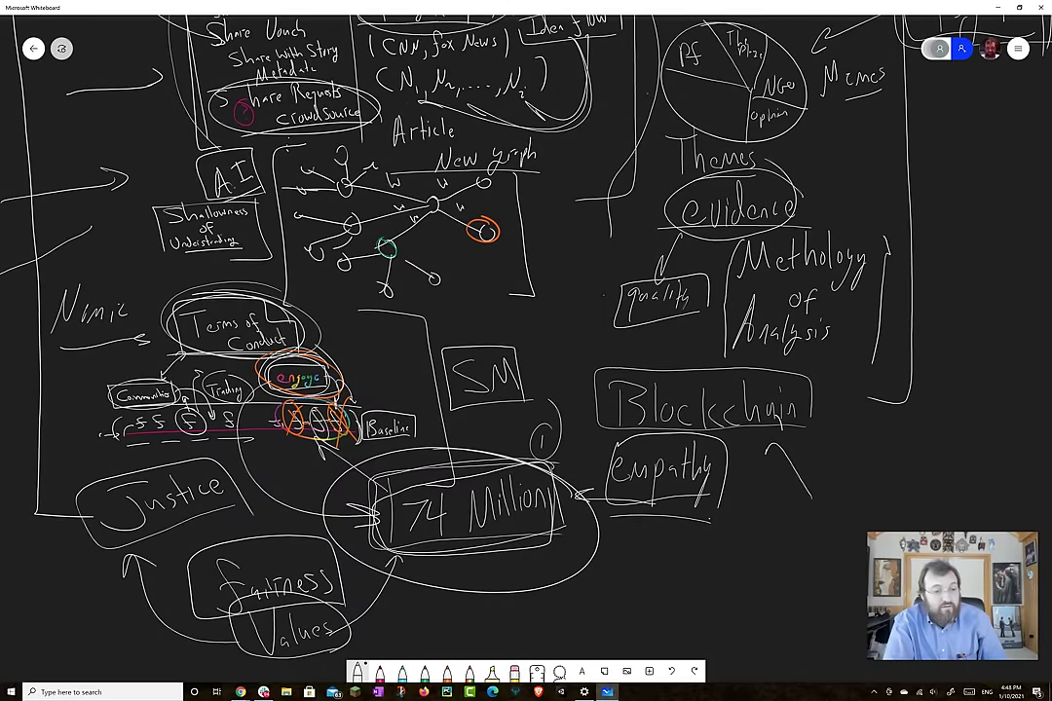
scroll(526, 331, "up", 6)
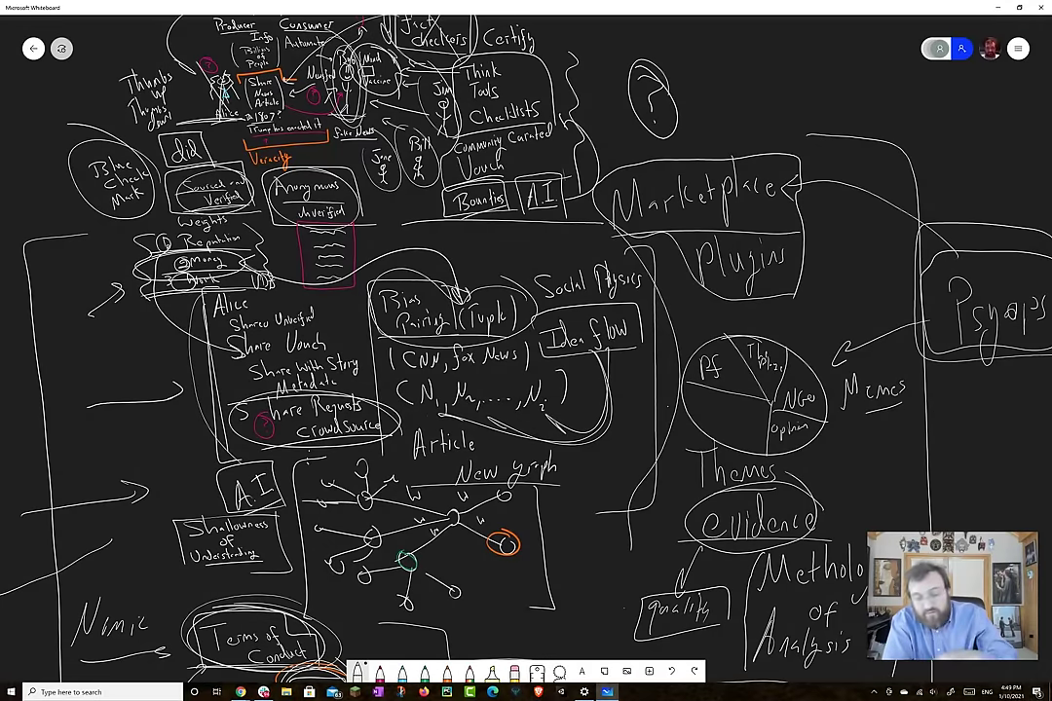
Scroll down to the Justice, 74 Million and Values notes.
scroll(443, 341, "down", 5)
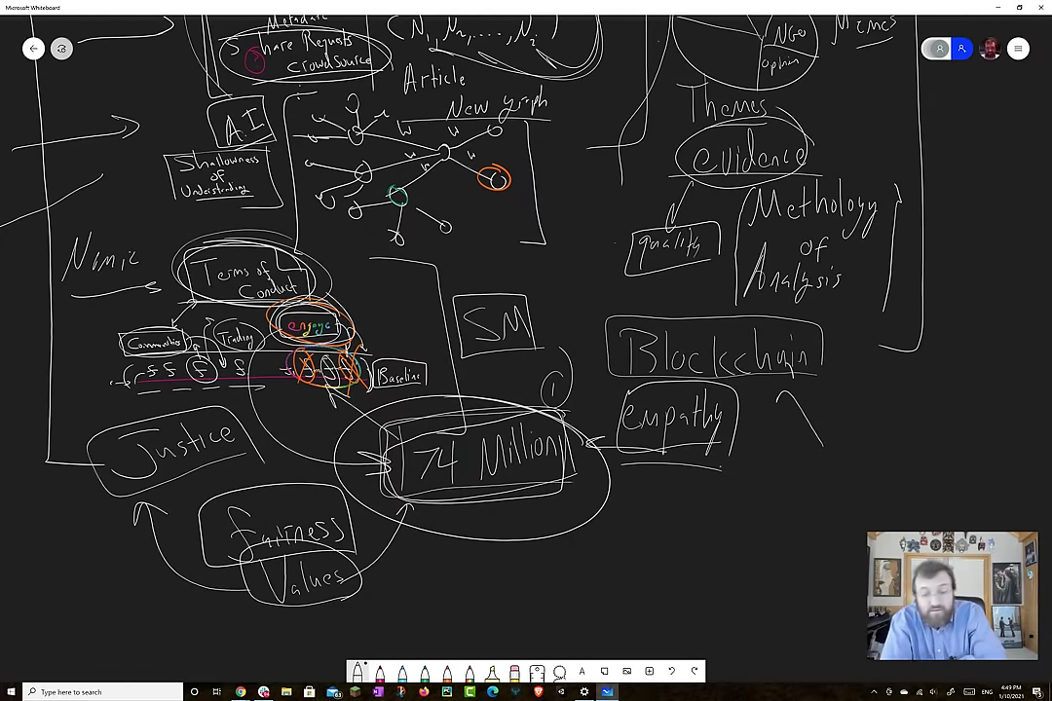